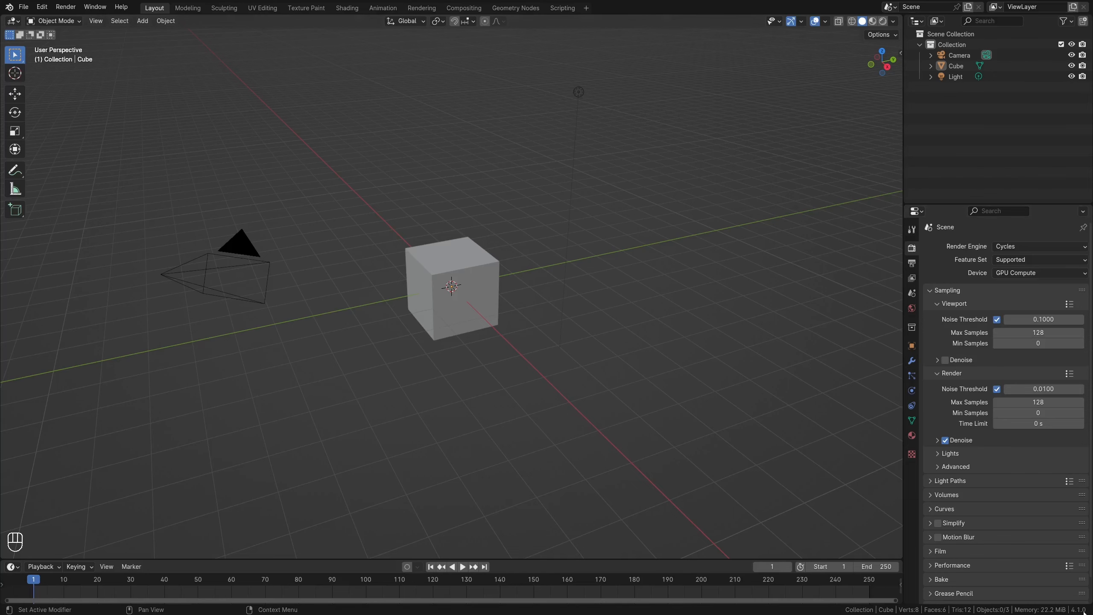
Delete all the default objects from the scene.
middle_drag(479, 329, 451, 310)
key(a)
key(x)
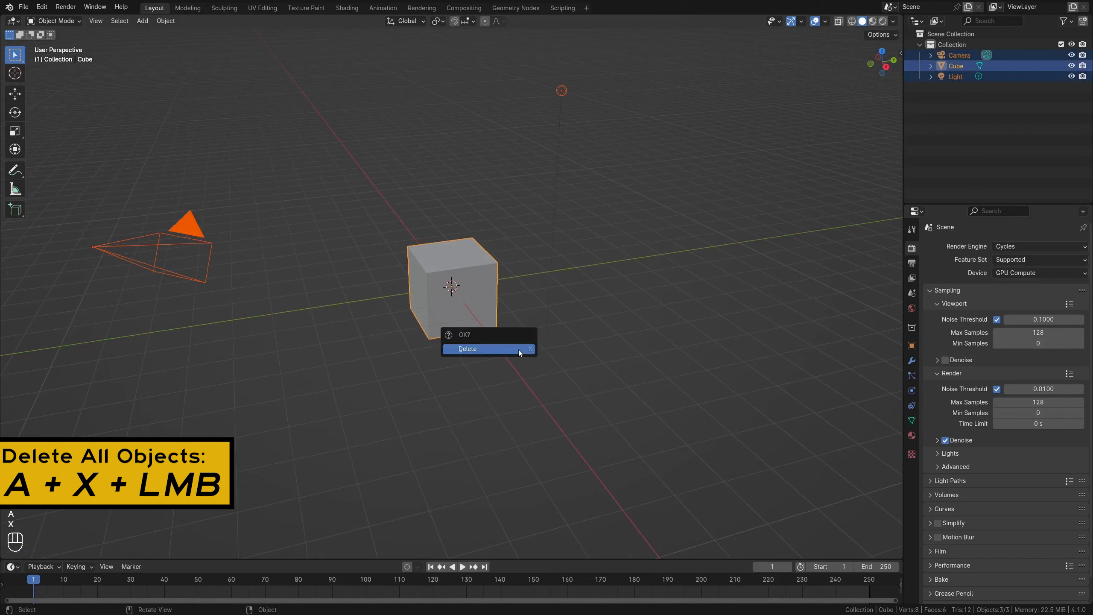
click(519, 349)
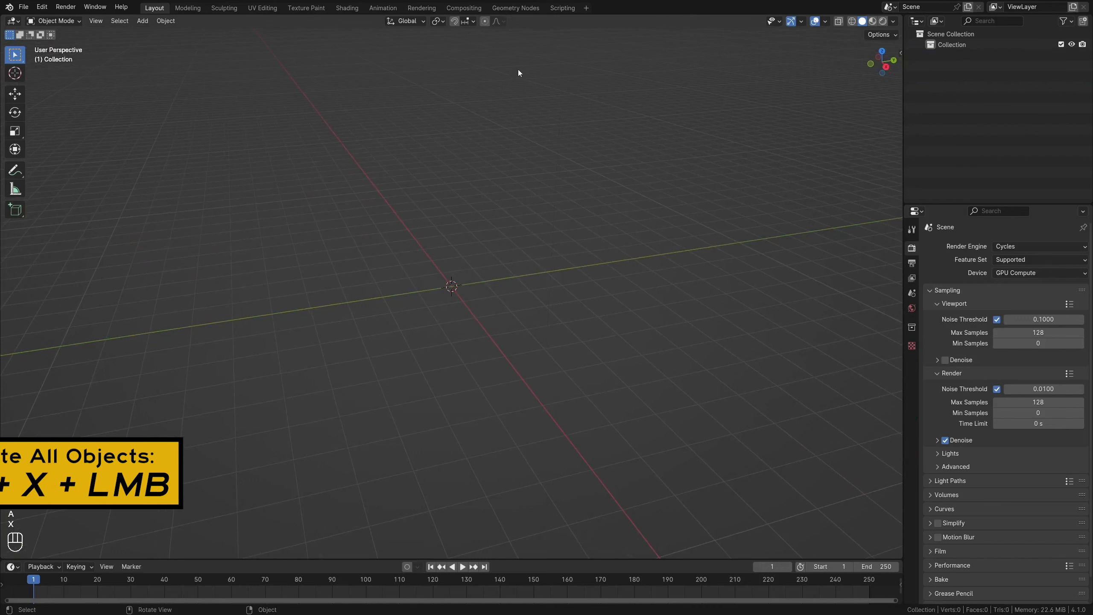
Add a cube mesh at the centre of the empty scene.
key(shift+a)
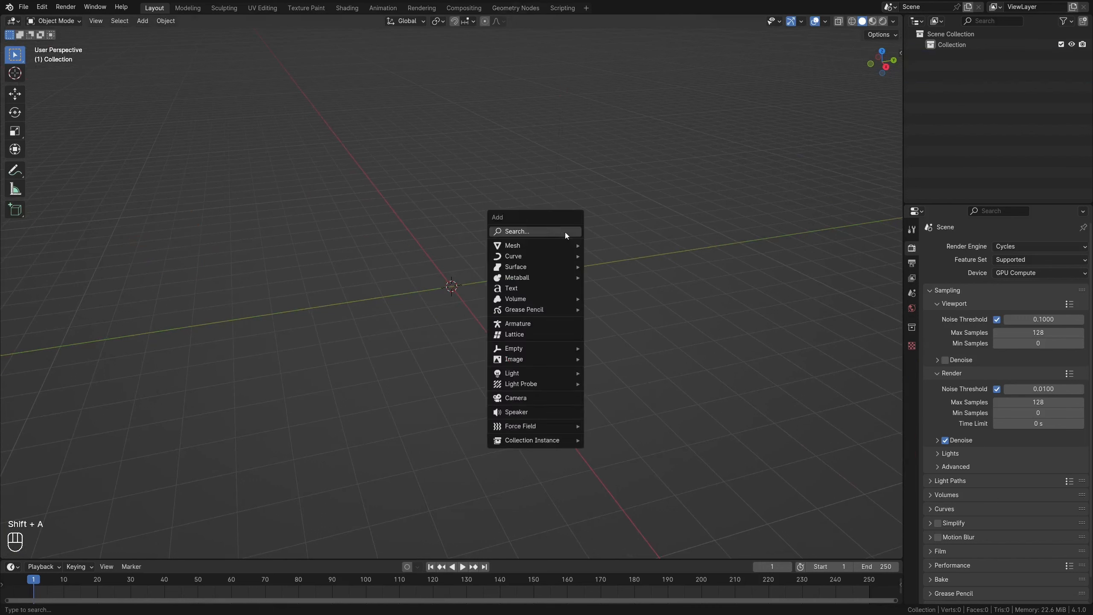
mouse_move(551, 248)
click(607, 257)
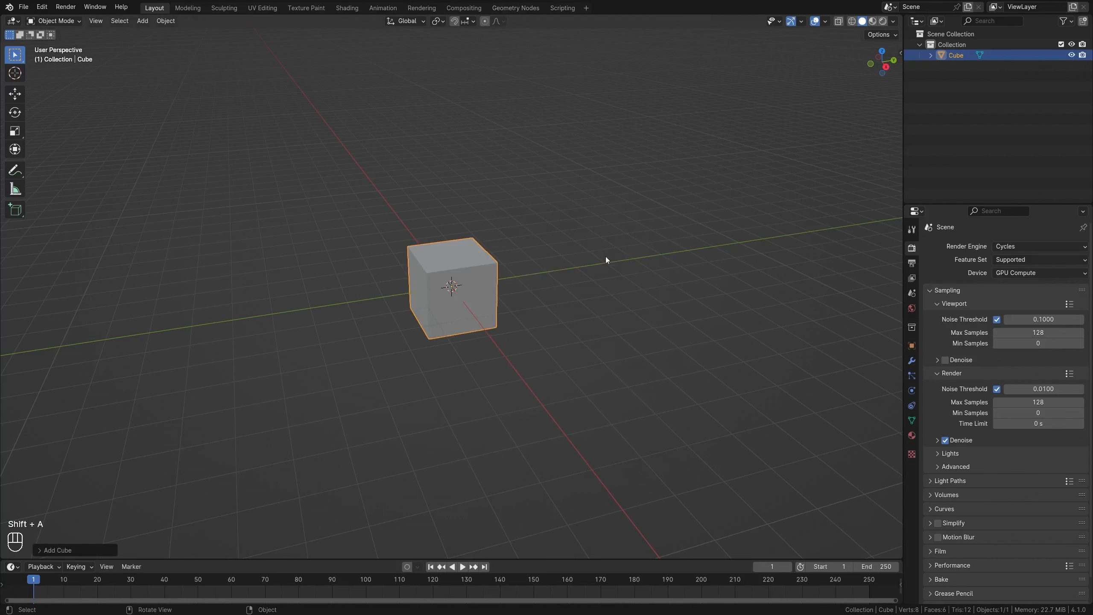
Open the Geometry Nodes workspace and create a new node tree named boids for the cube.
click(524, 10)
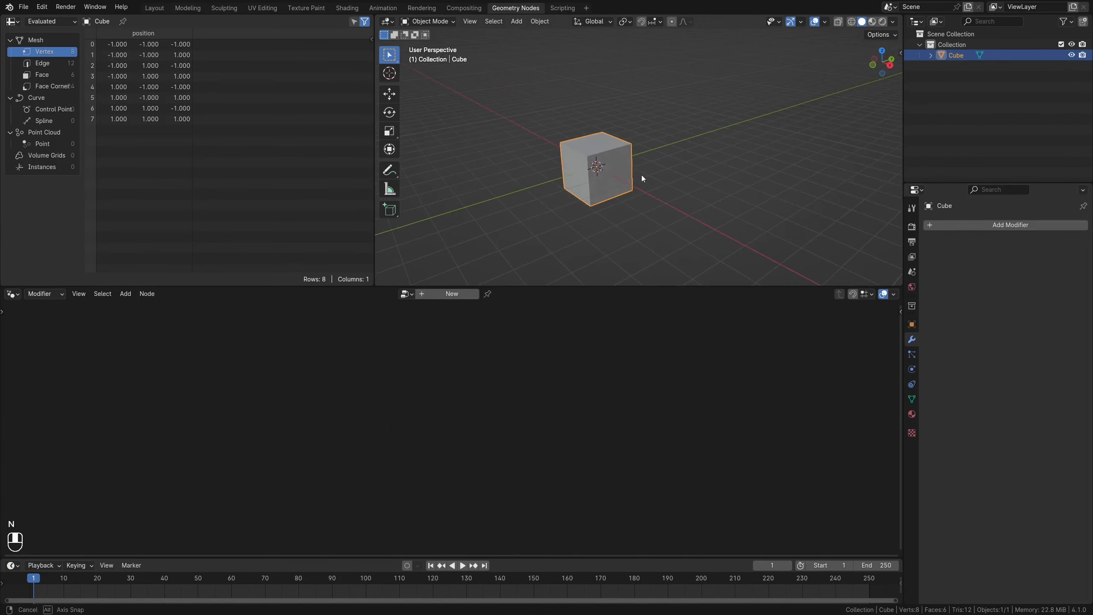
click(433, 293)
click(438, 295)
text(boids)
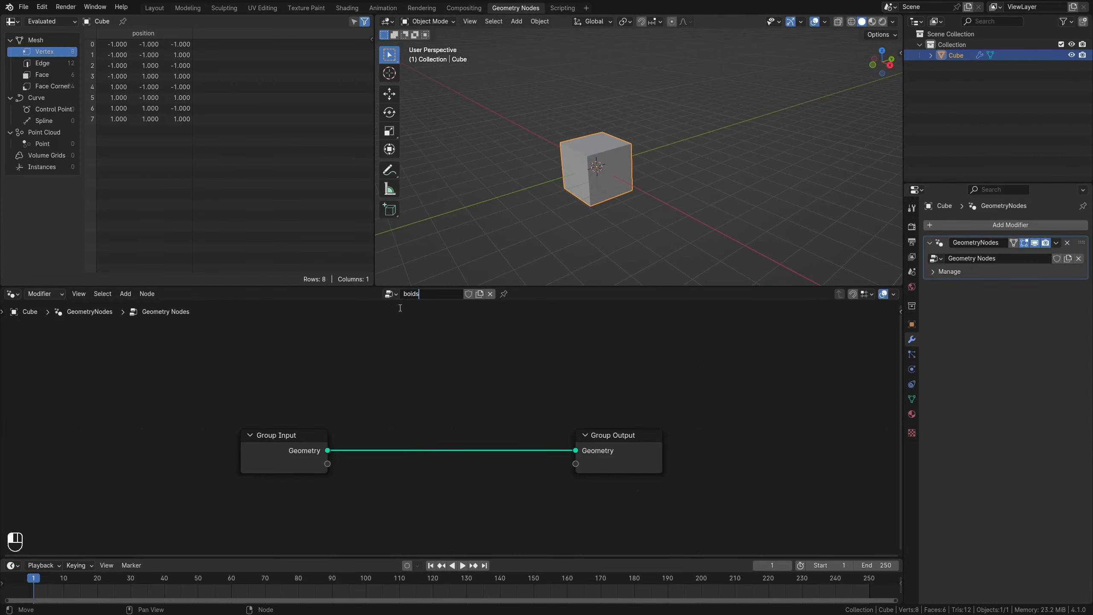
key(Return)
Rename the cube's geometry nodes modifier as boids.
click(976, 242)
text(boids)
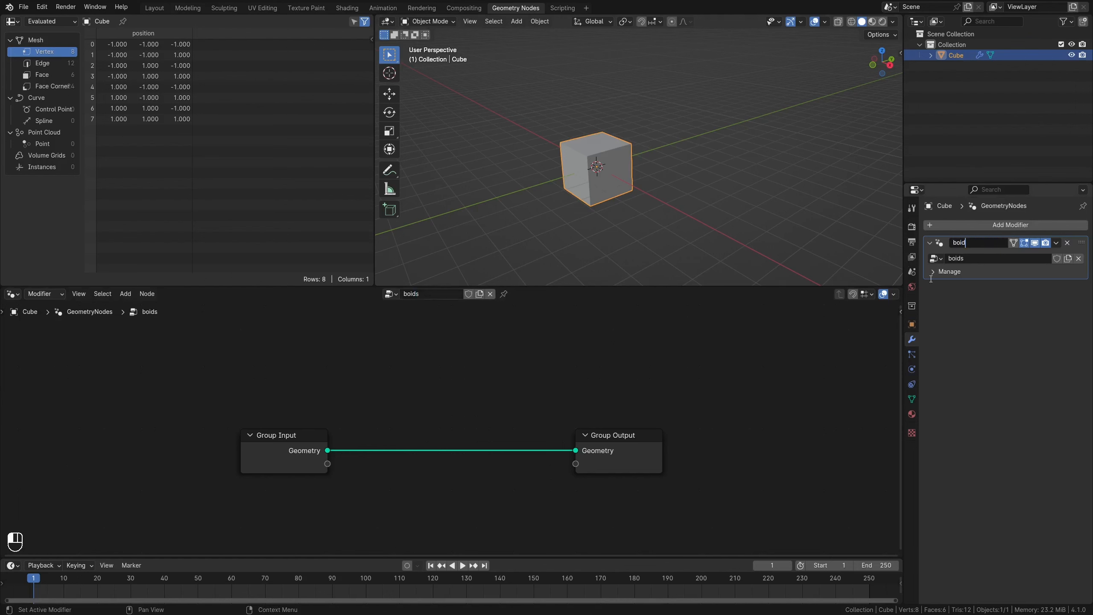
key(Return)
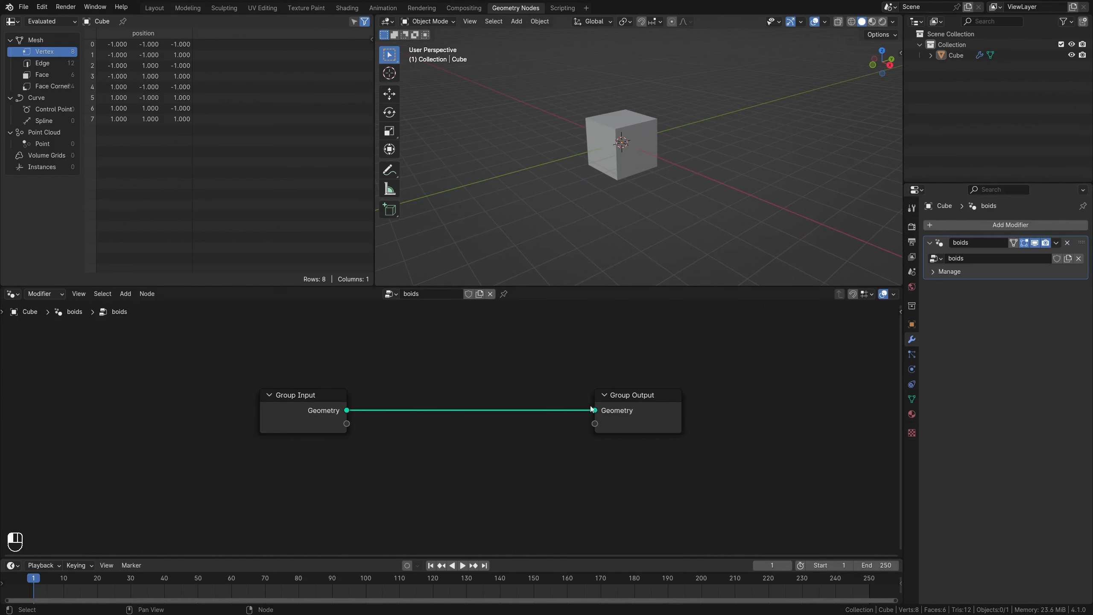
Disconnect the Group Input geometry from the Group Output and space the two nodes farther apart.
drag(592, 409, 328, 417)
middle_drag(328, 417, 476, 397)
drag(476, 398, 201, 412)
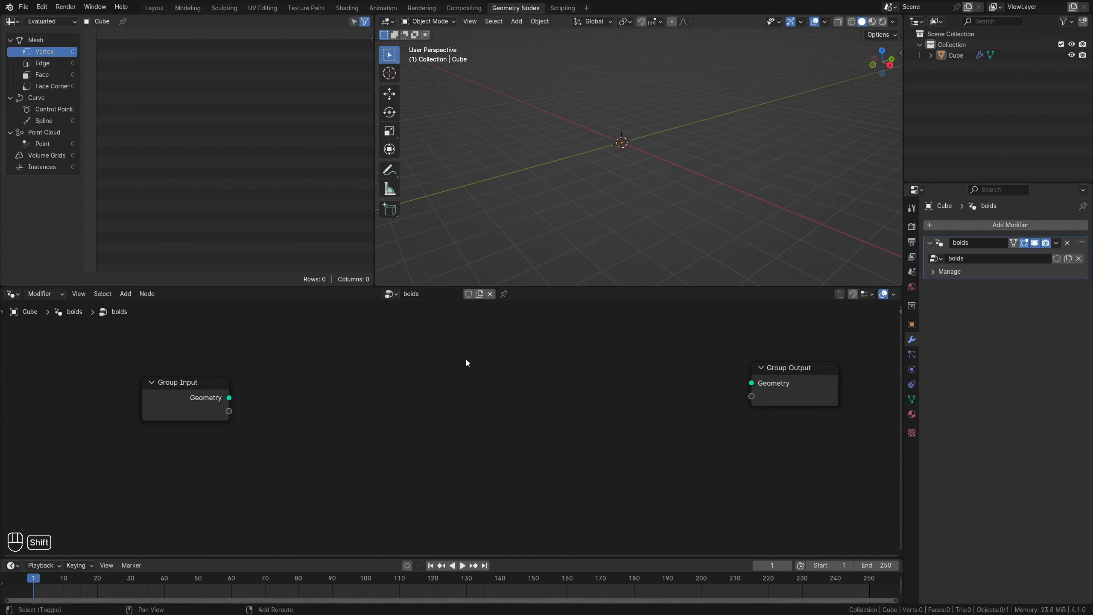
Add a Simulation Zone between the group nodes and connect its geometry output to the Group Output.
key(shift+a)
mouse_move(466, 361)
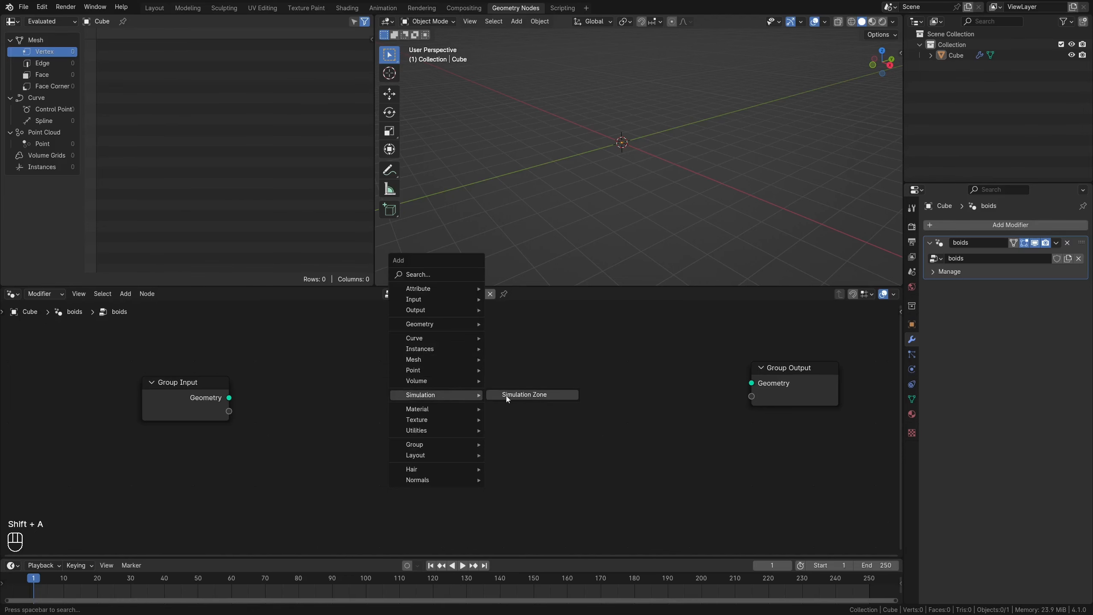
click(524, 395)
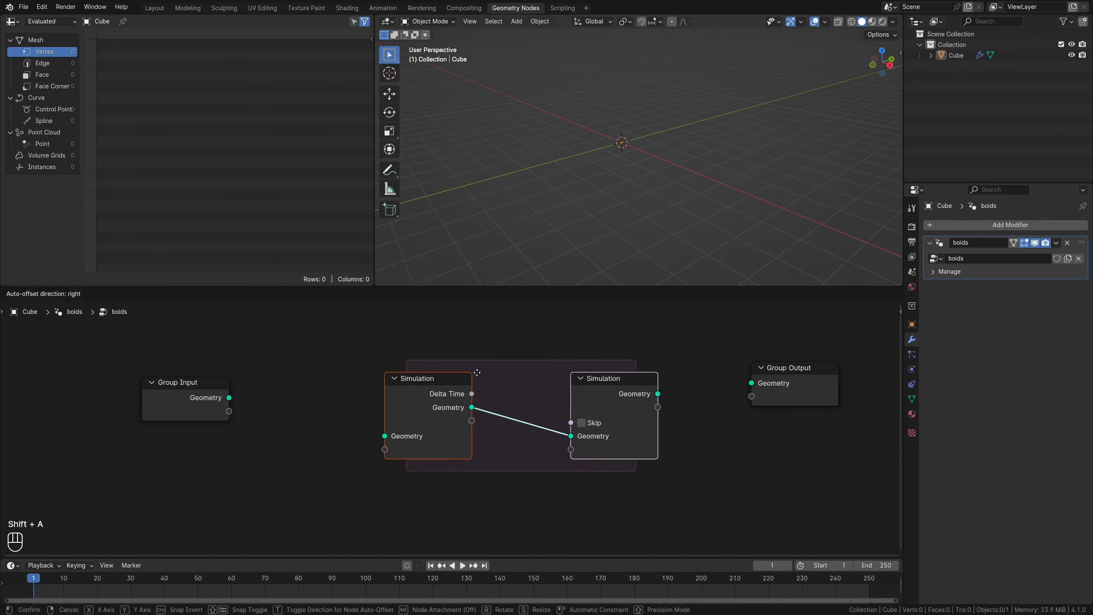
click(511, 355)
drag(690, 374, 757, 383)
click(723, 437)
Add a Points node before the simulation zone and connect its points to the zone's geometry input.
middle_drag(678, 452, 538, 405)
key(shift+a)
text(p)
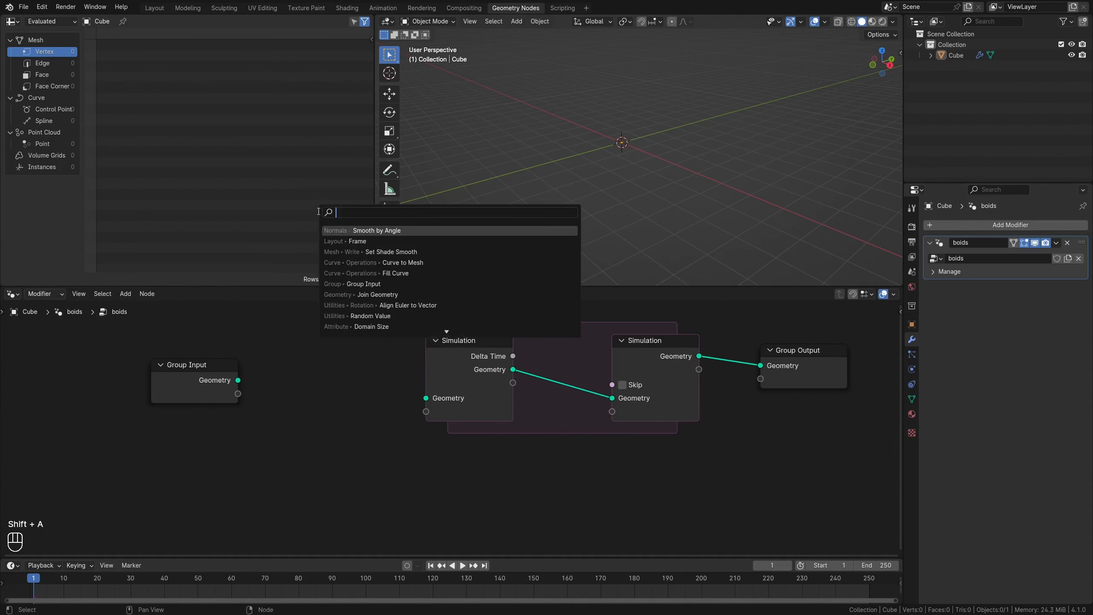
text(oints)
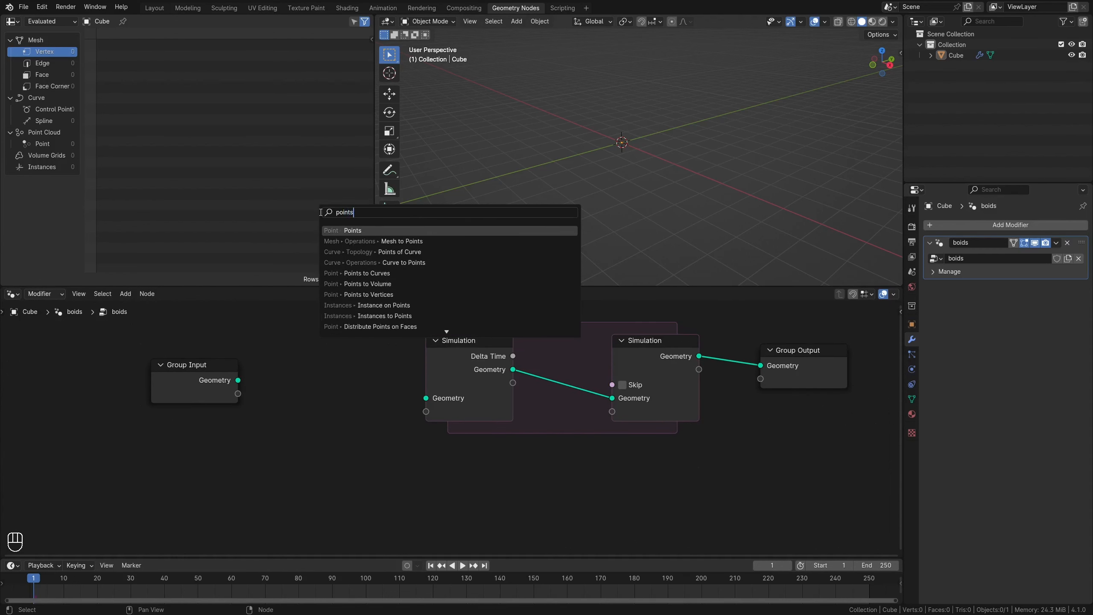
key(Return)
click(309, 336)
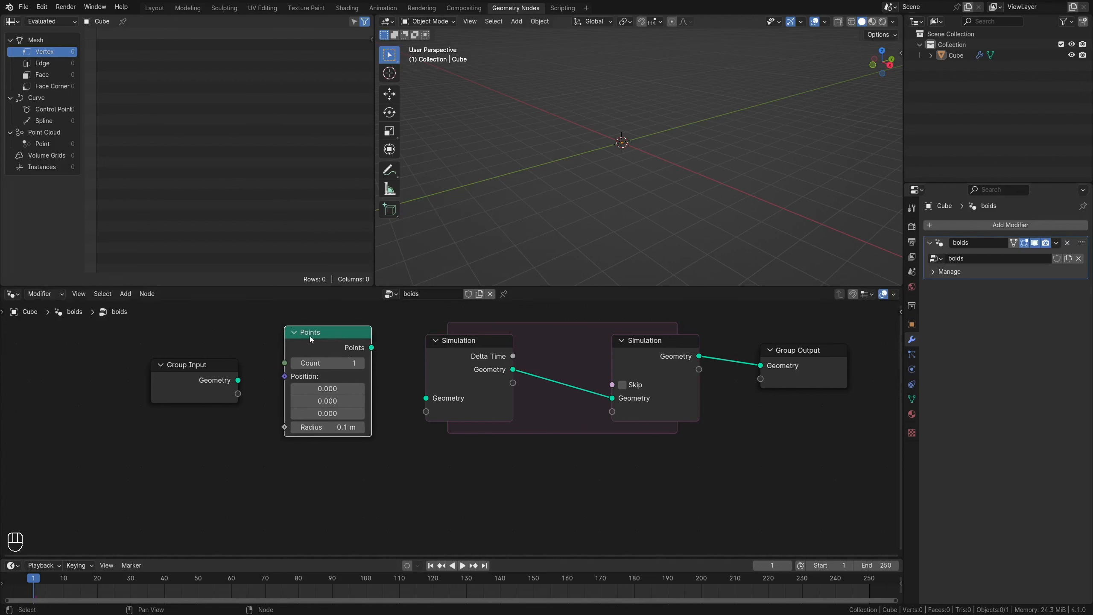
drag(372, 348, 426, 398)
drag(353, 375, 375, 373)
click(491, 455)
Annotate the simulation zone with freehand arrows from its input to its output and looping back.
middle_drag(551, 394, 423, 396)
scroll(425, 415, up, 3)
key(d)
mouse_move(378, 414)
mouse_down()
mouse_move(528, 428)
mouse_move(499, 482)
mouse_move(362, 424)
mouse_move(359, 412)
mouse_up()
drag(563, 437, 571, 438)
drag(602, 430, 619, 426)
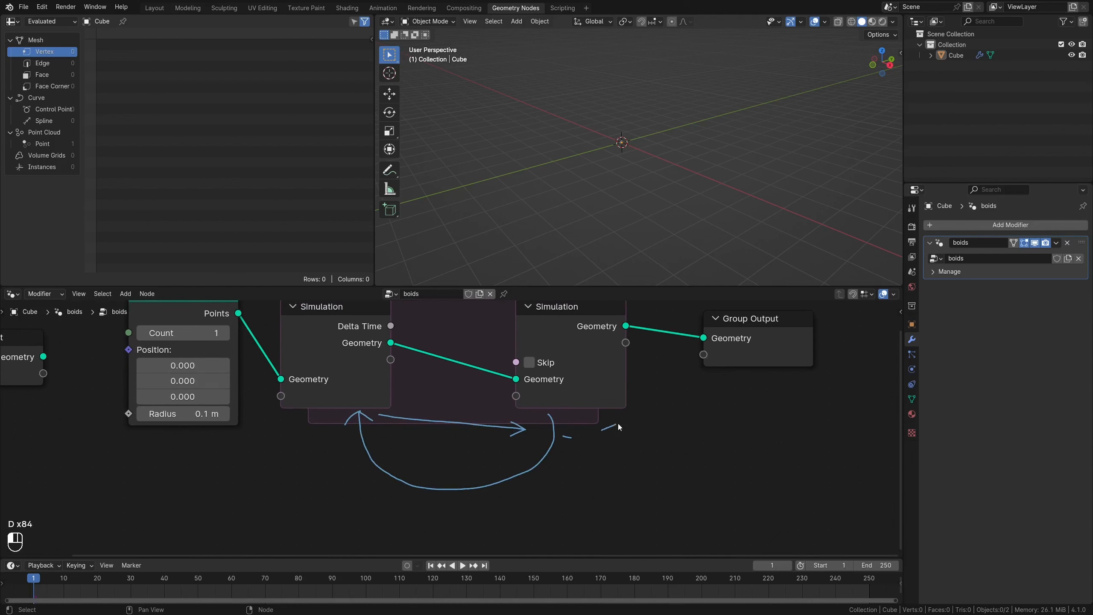
drag(693, 350, 698, 347)
Add a Random Value node of type Vector and connect it to the Points node's Position.
key(shift+a)
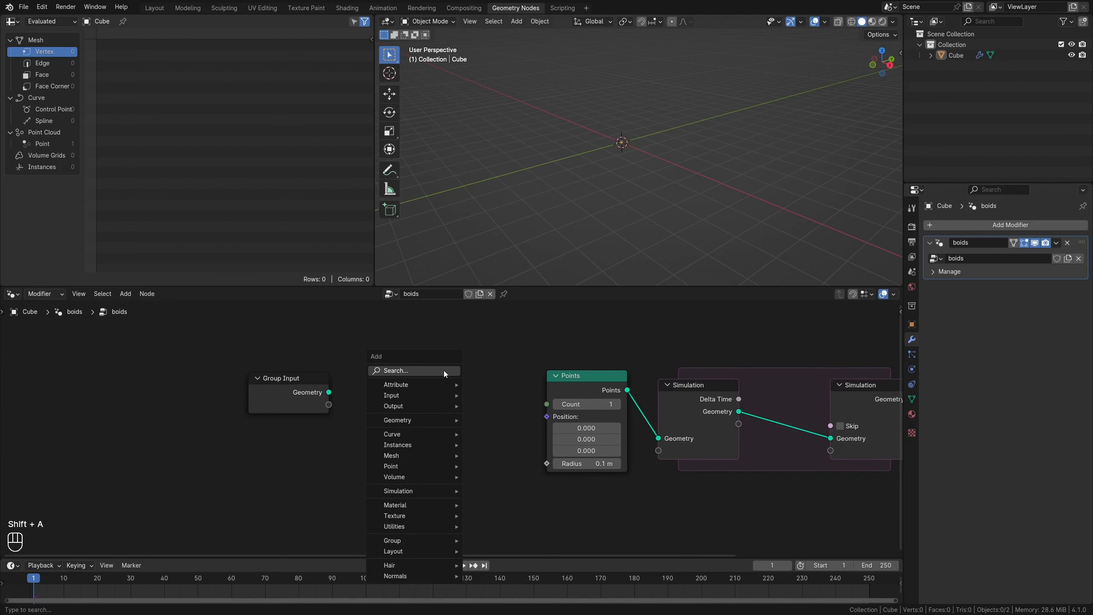
click(450, 371)
text(random)
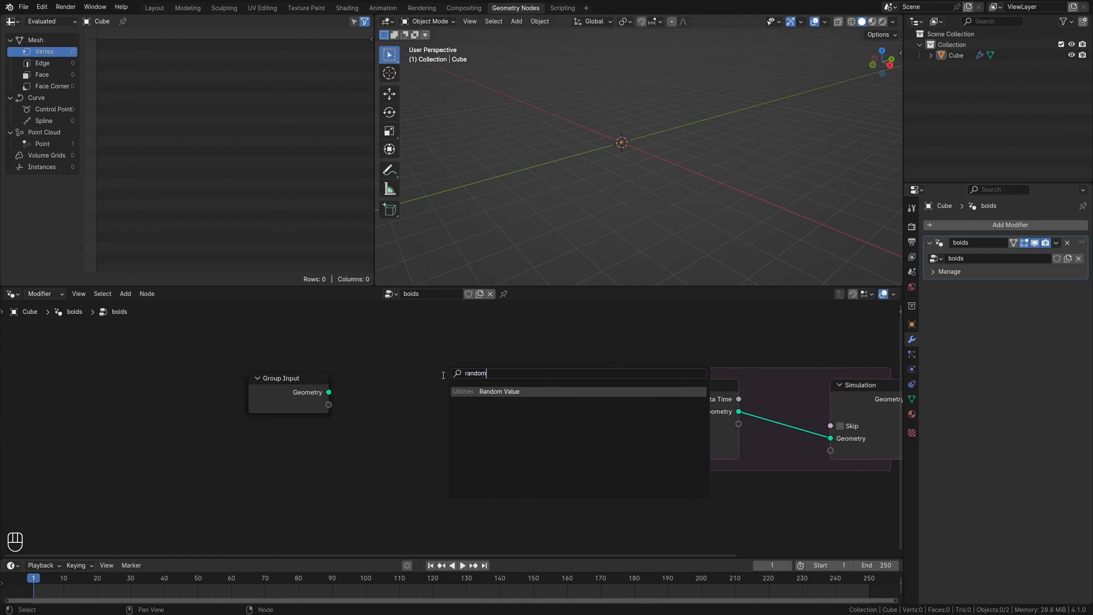
key(Return)
click(465, 407)
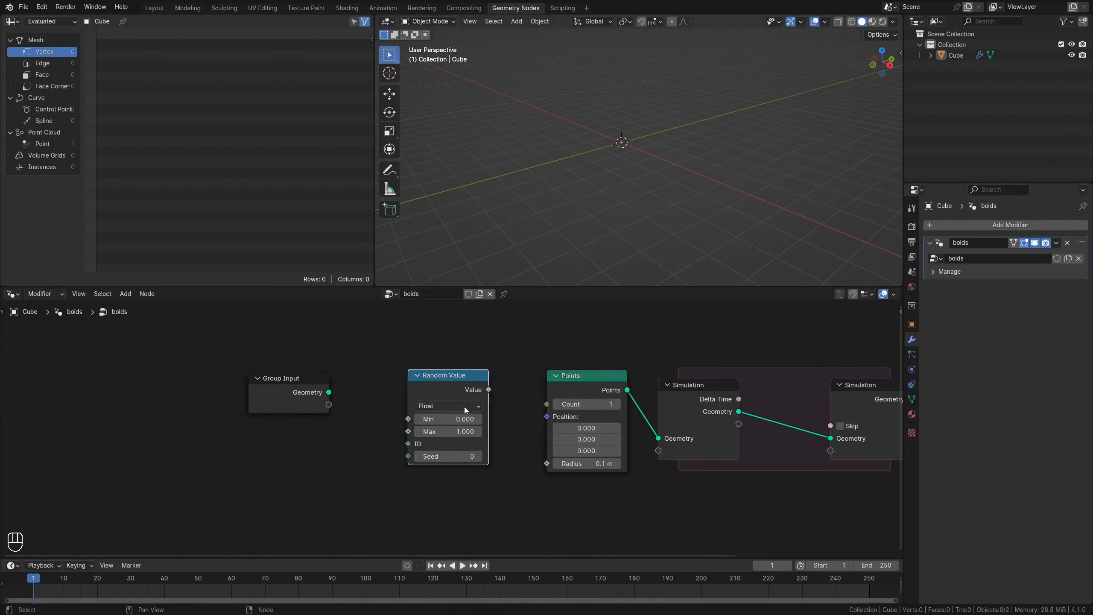
click(464, 406)
click(448, 460)
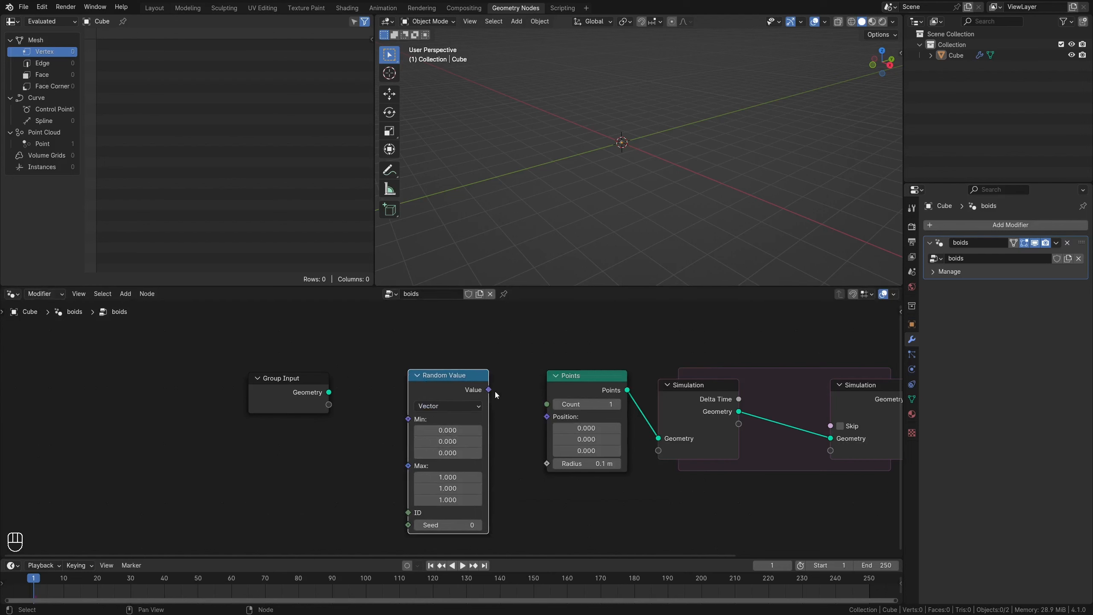
drag(495, 391, 547, 418)
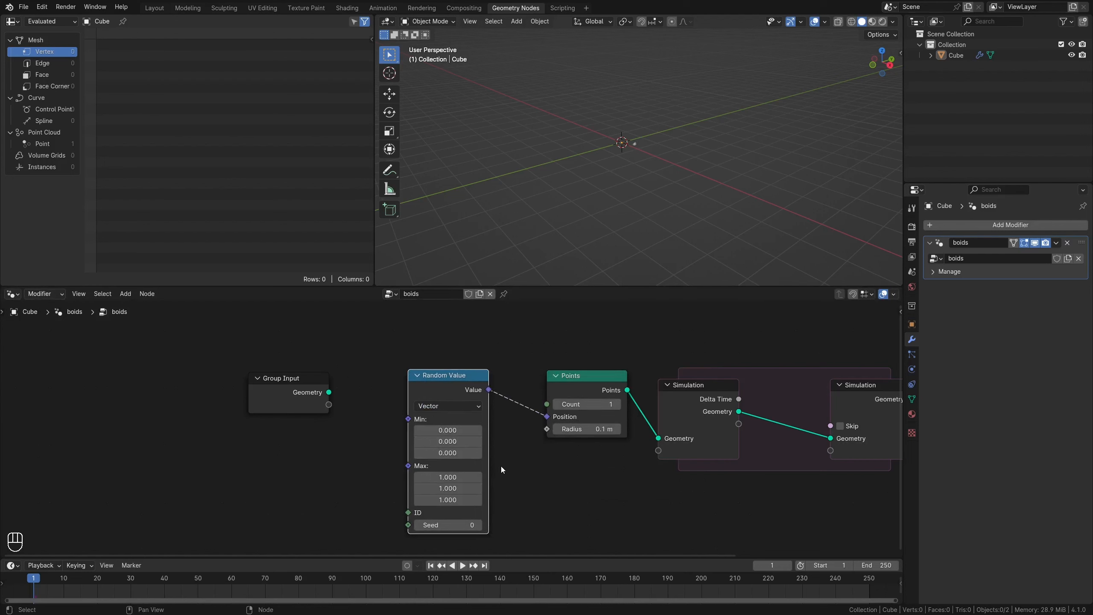
Set the Random Value node's minimum X and Y to -10.
middle_drag(502, 469, 618, 451)
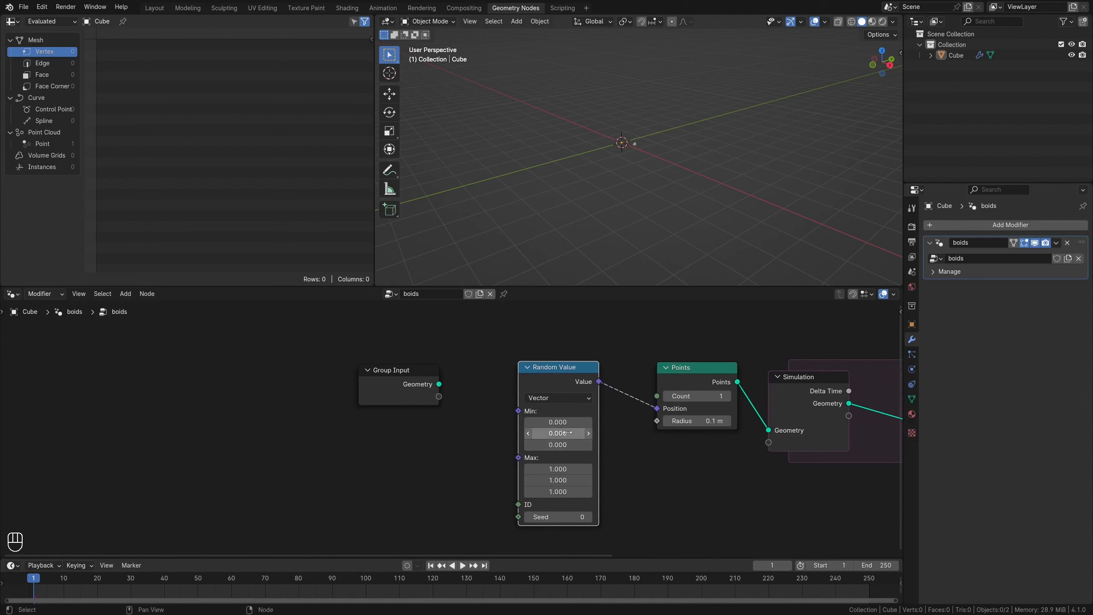
click(558, 422)
text(-1)
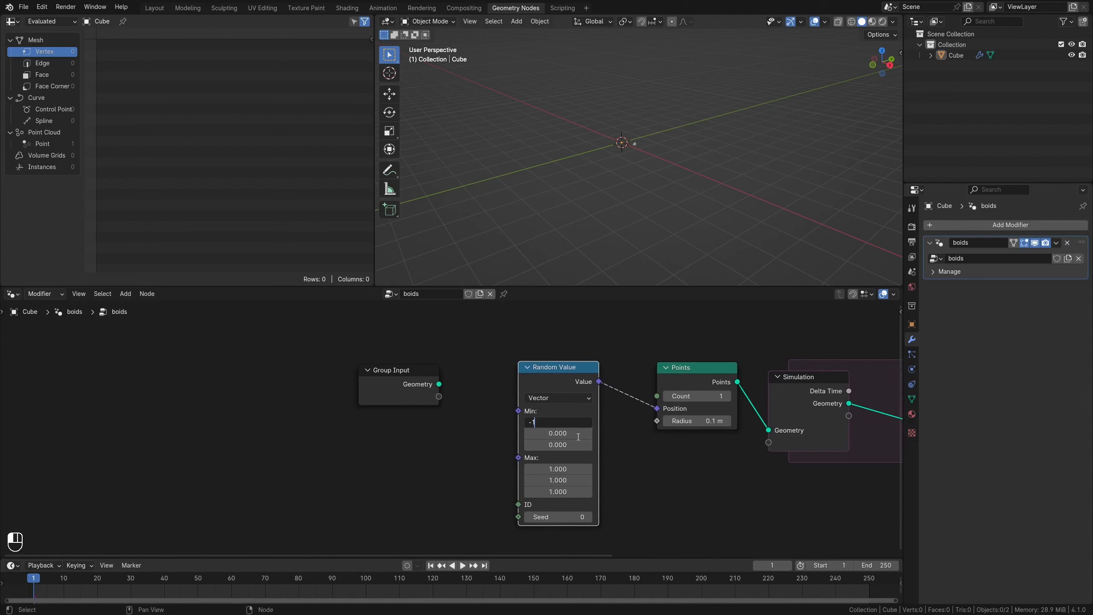
text(0)
key(Return)
click(578, 436)
text(-1)
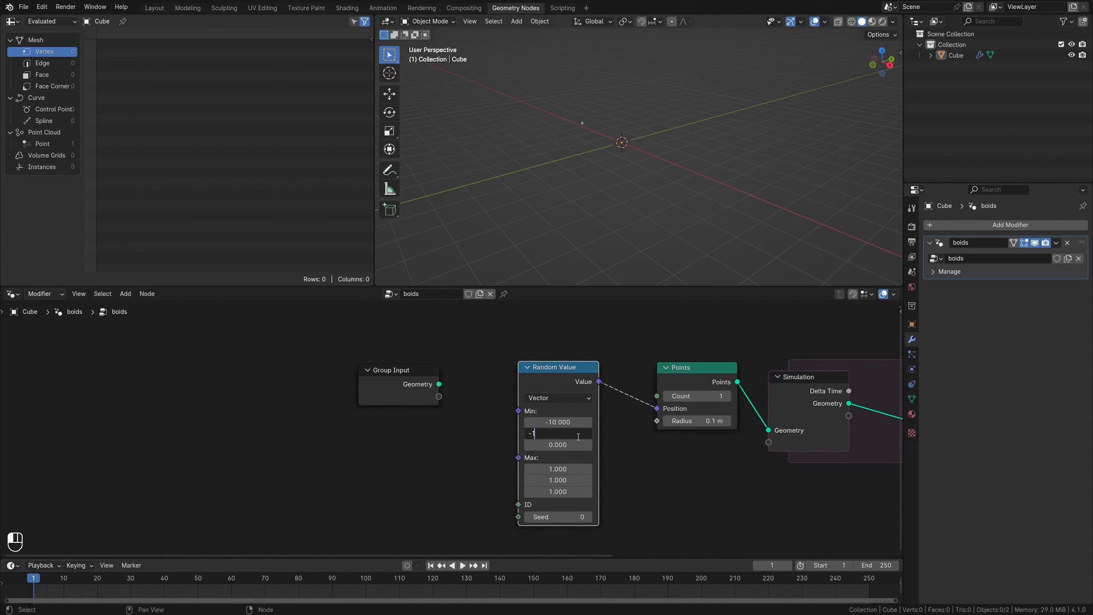
text(0)
key(Return)
Set the Random Value node's maximum to 10 for X and Y and 0 for Z.
click(560, 491)
text(000)
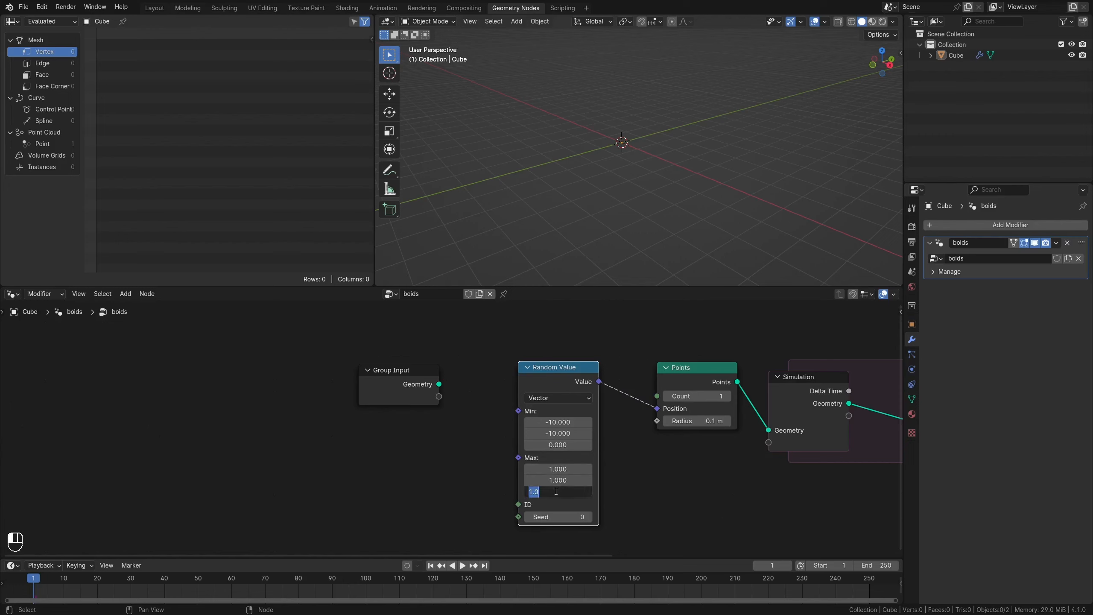
key(Return)
click(534, 468)
text(10)
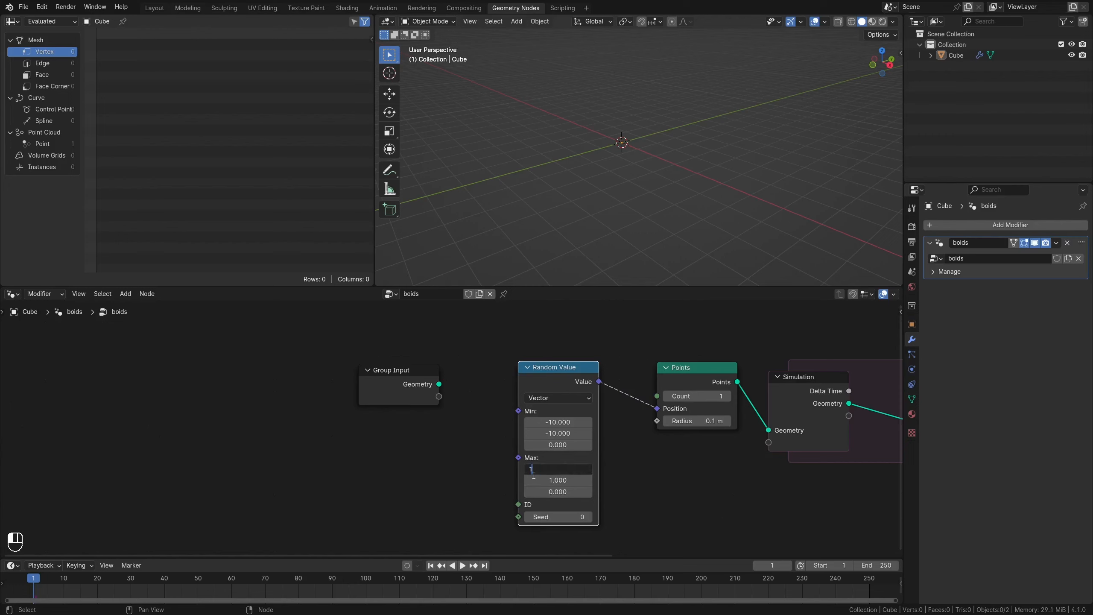
key(Return)
click(534, 477)
key(Return)
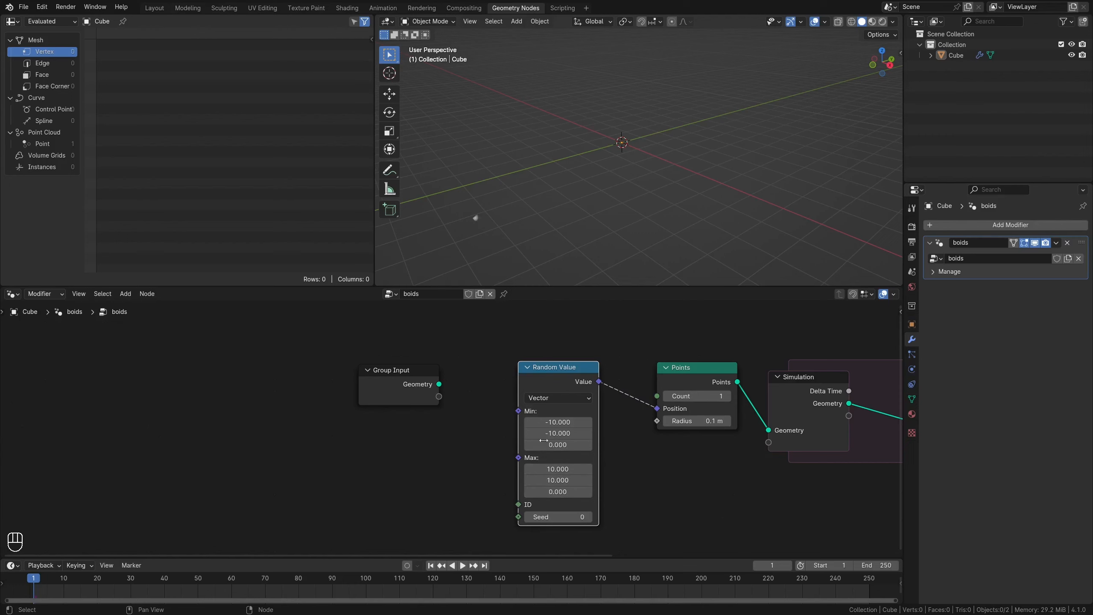
Set the Points node's count to 84.
mouse_move(713, 396)
mouse_down()
mouse_move(753, 395)
mouse_move(727, 395)
mouse_up()
middle_drag(726, 138, 624, 198)
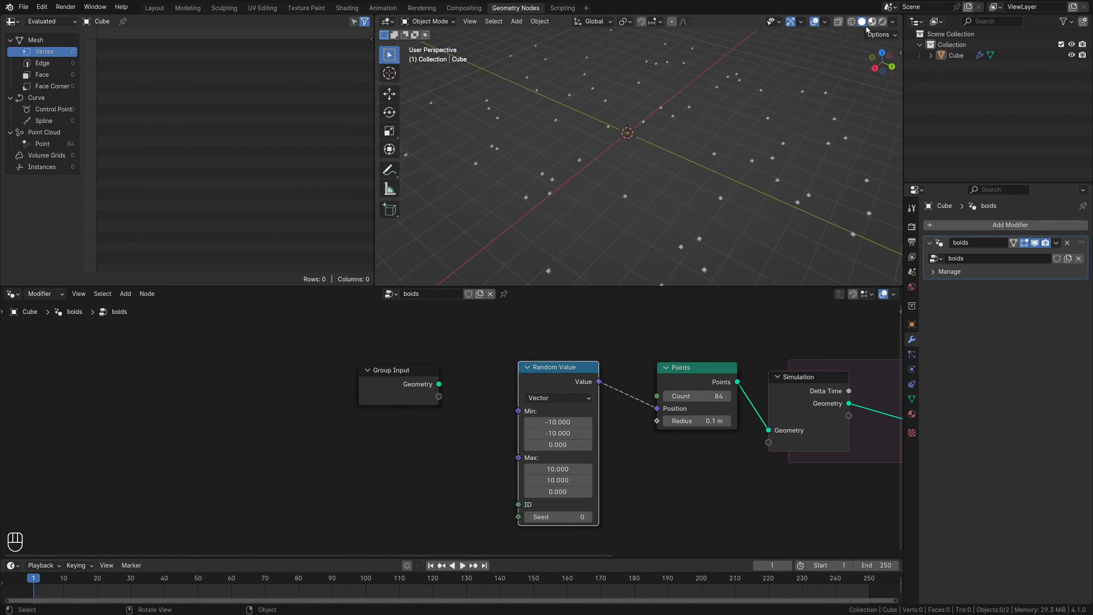
Hide the object origins and 3D cursor in the viewport, and enable Cavity shading.
click(824, 22)
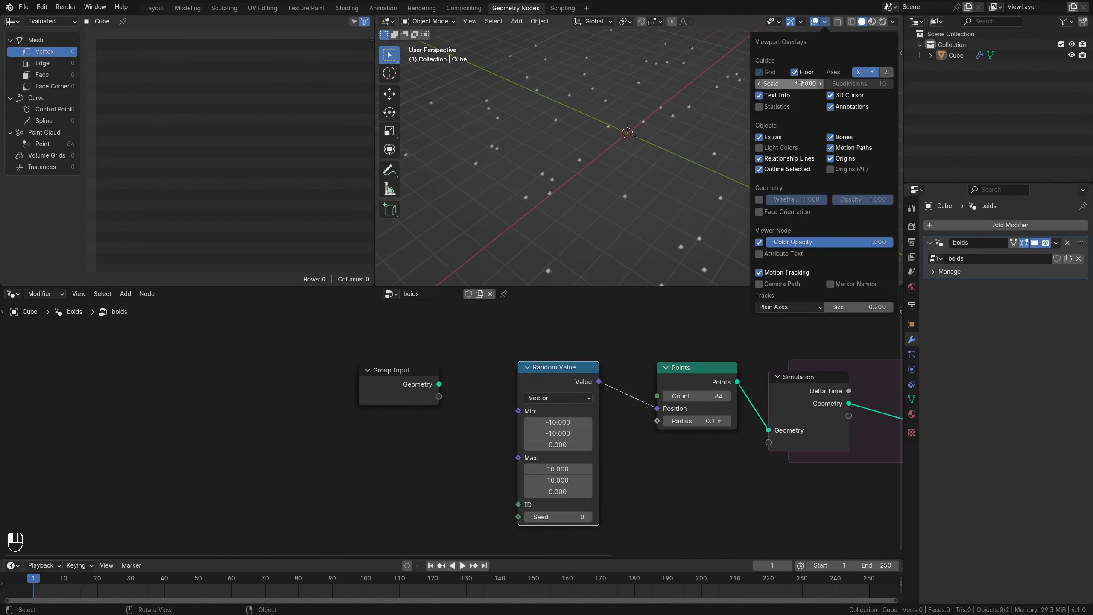
click(831, 159)
click(832, 96)
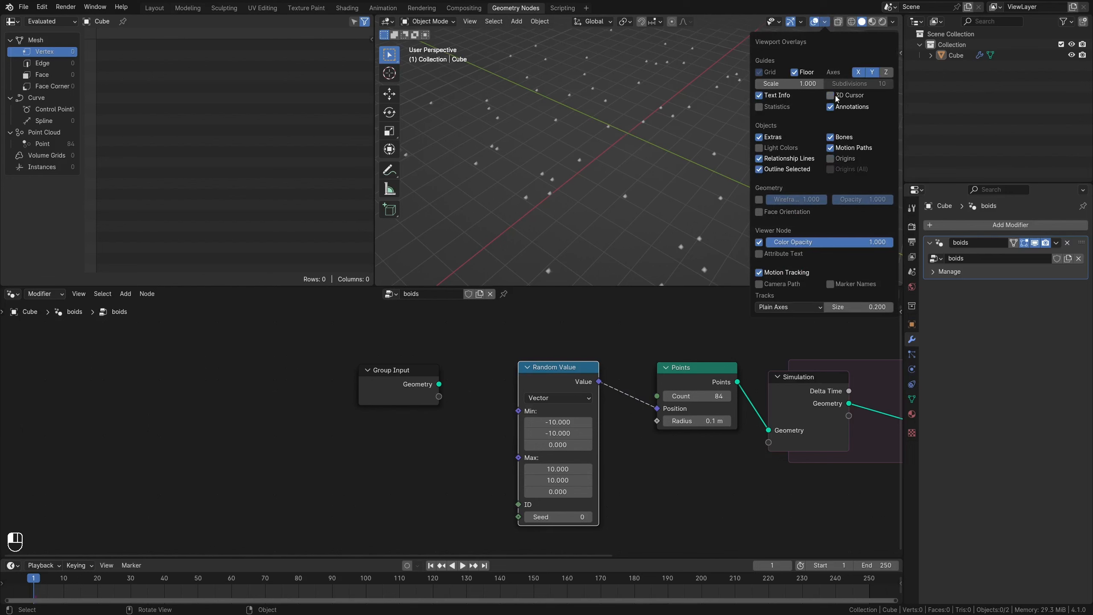
click(892, 21)
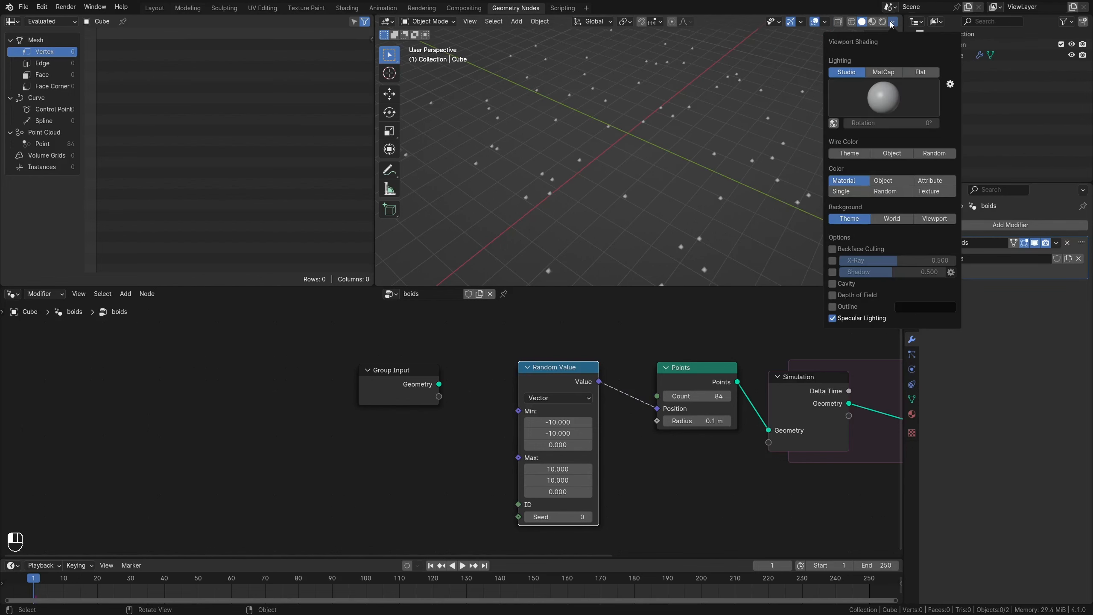
click(838, 285)
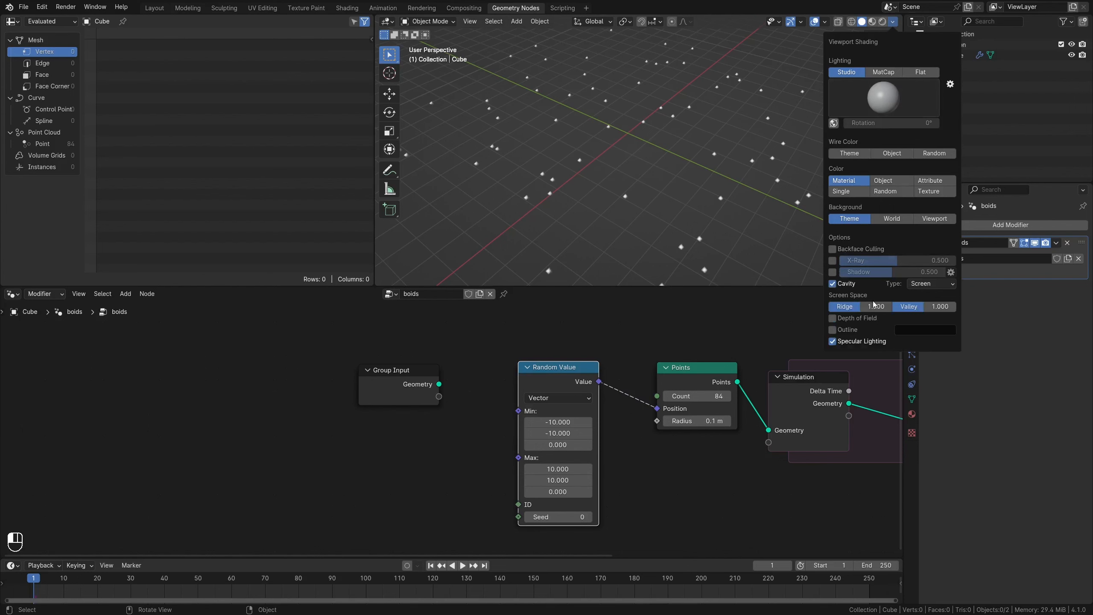
Set the radius of the Points node to 0.3 m.
mouse_move(708, 421)
mouse_down()
mouse_move(693, 421)
mouse_move(721, 420)
mouse_move(699, 420)
mouse_up()
scroll(706, 388, down, 3)
middle_drag(706, 388, 382, 371)
middle_drag(566, 254, 603, 237)
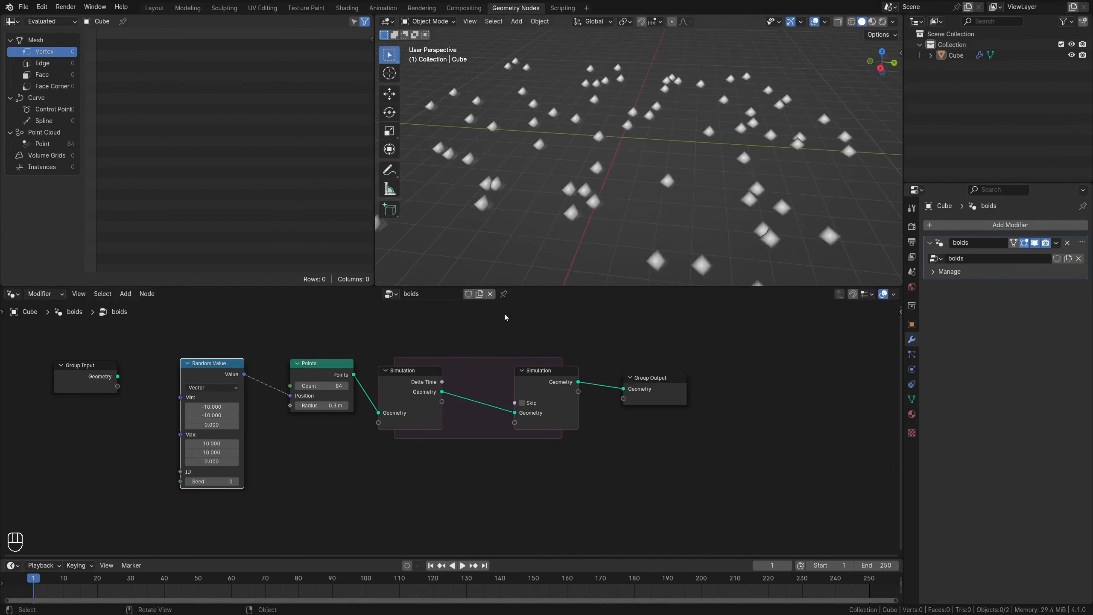
Insert a Set Position node into the geometry link inside the simulation zone.
key(shift+a)
click(466, 396)
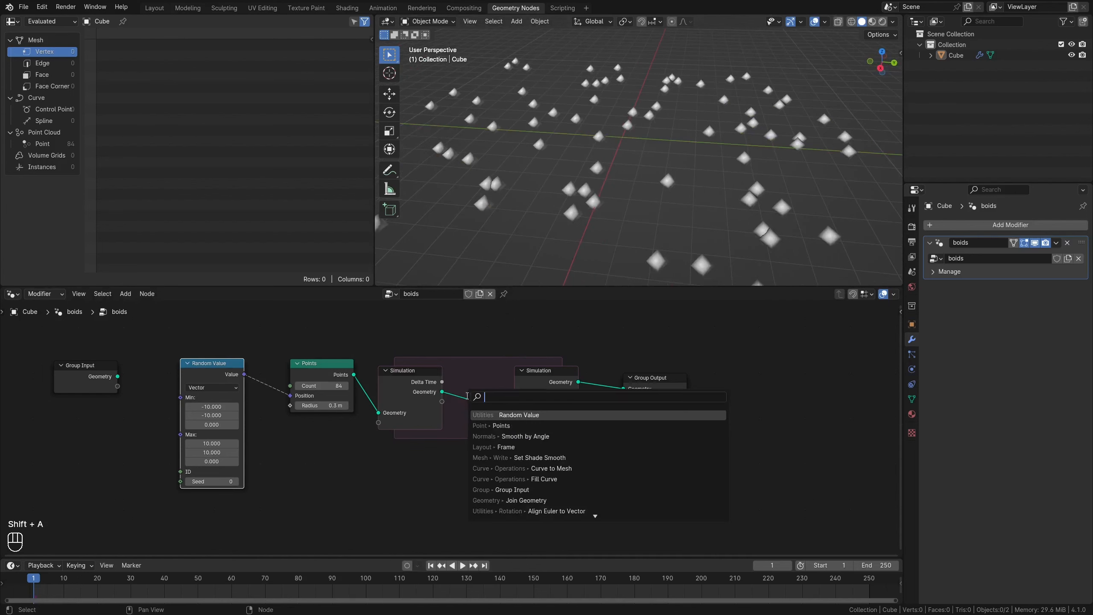
text(set po)
key(Return)
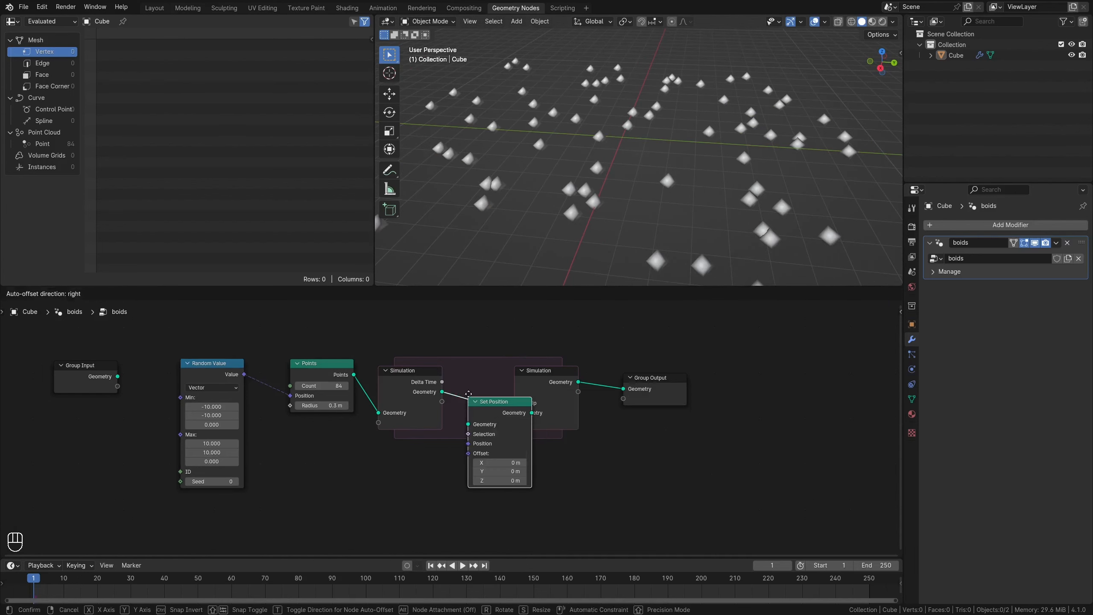
click(458, 343)
drag(513, 351, 534, 355)
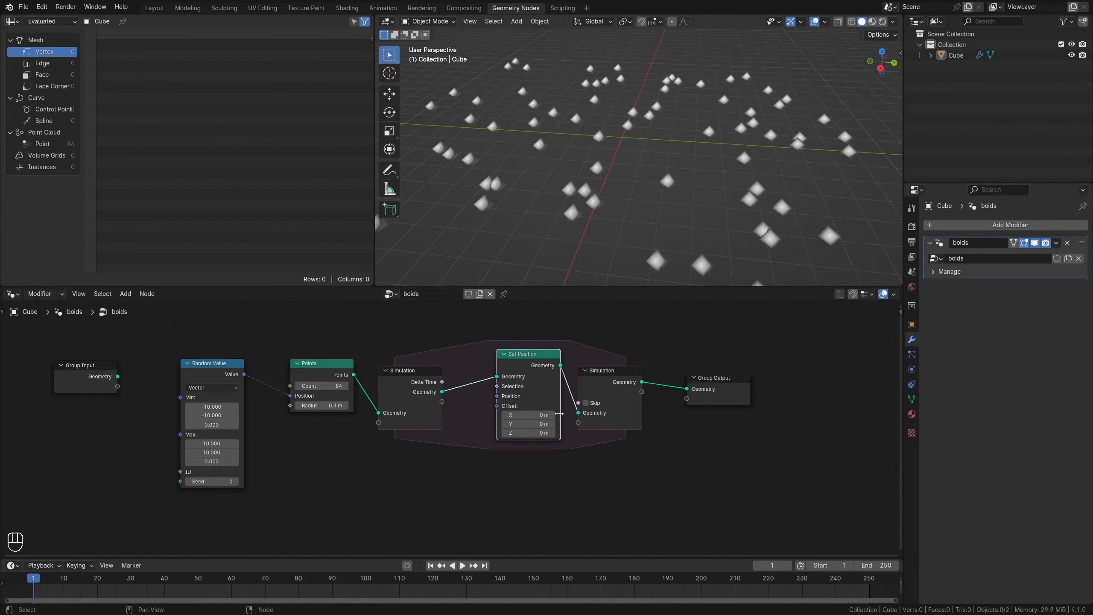
Widen the simulation zone by moving the Set Position, simulation output and Group Output nodes away from the simulation input.
drag(756, 501, 517, 326)
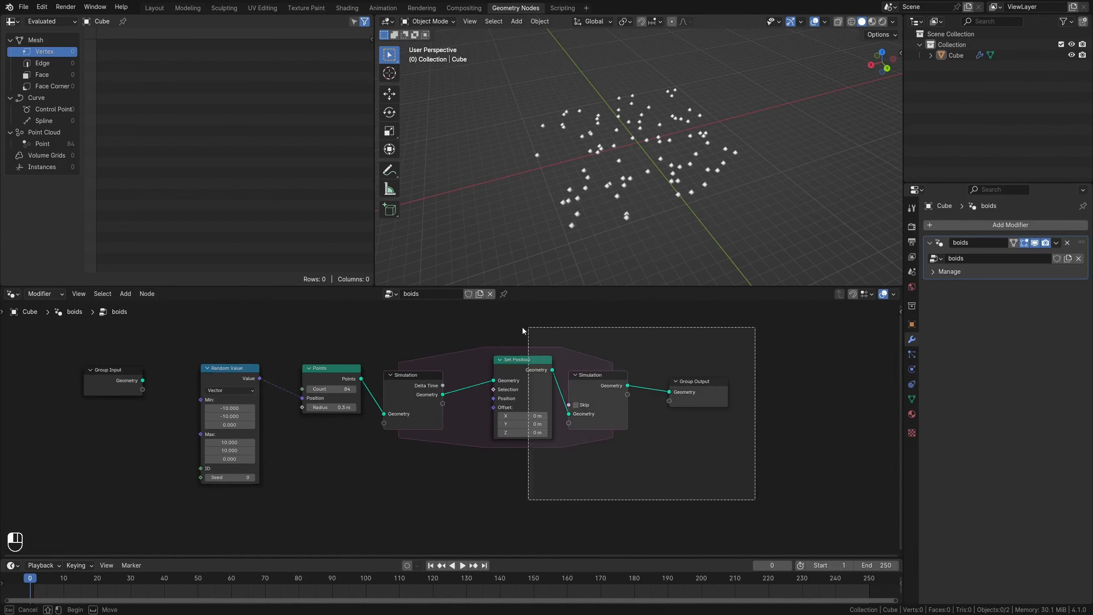
key(g)
click(638, 329)
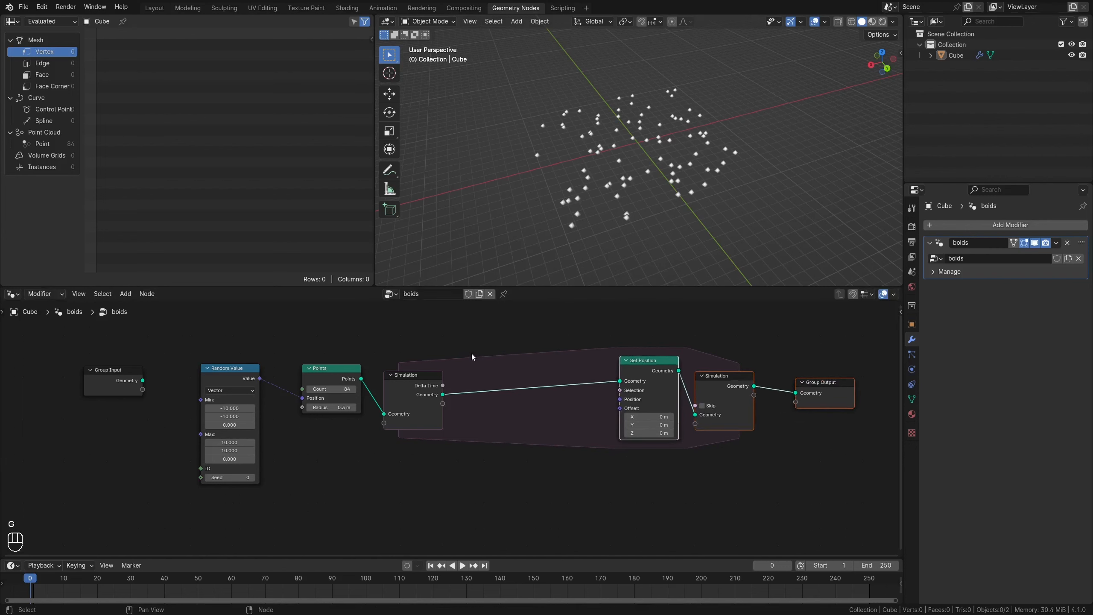
Show the simulation input node's properties in the node editor and add a second item to its simulation state.
click(411, 380)
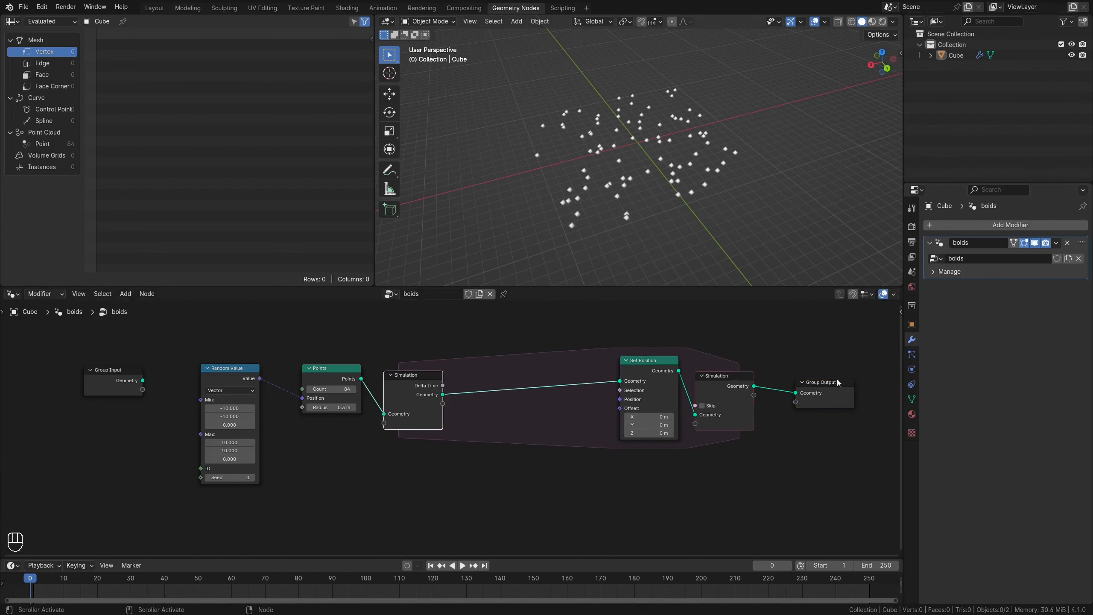
middle_drag(812, 385, 760, 387)
key(space)
key(n)
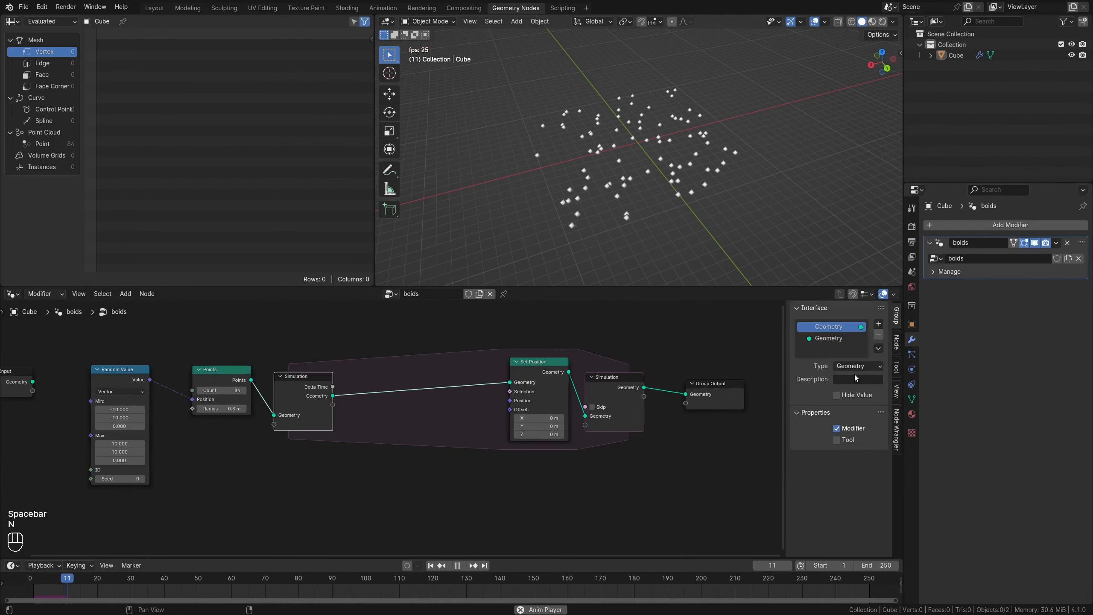
key(space)
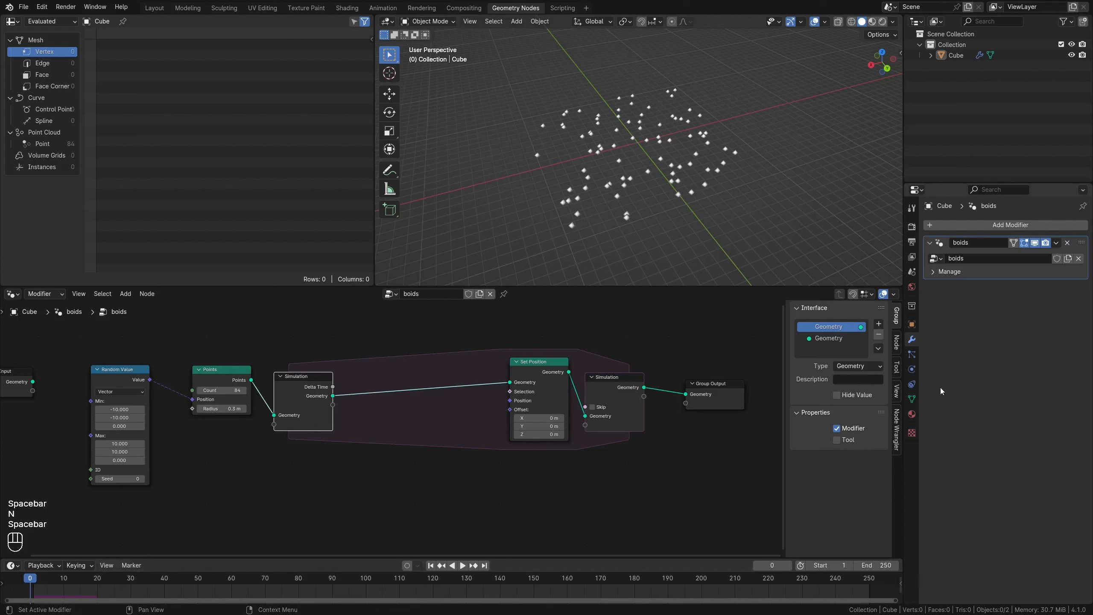
click(896, 342)
click(878, 402)
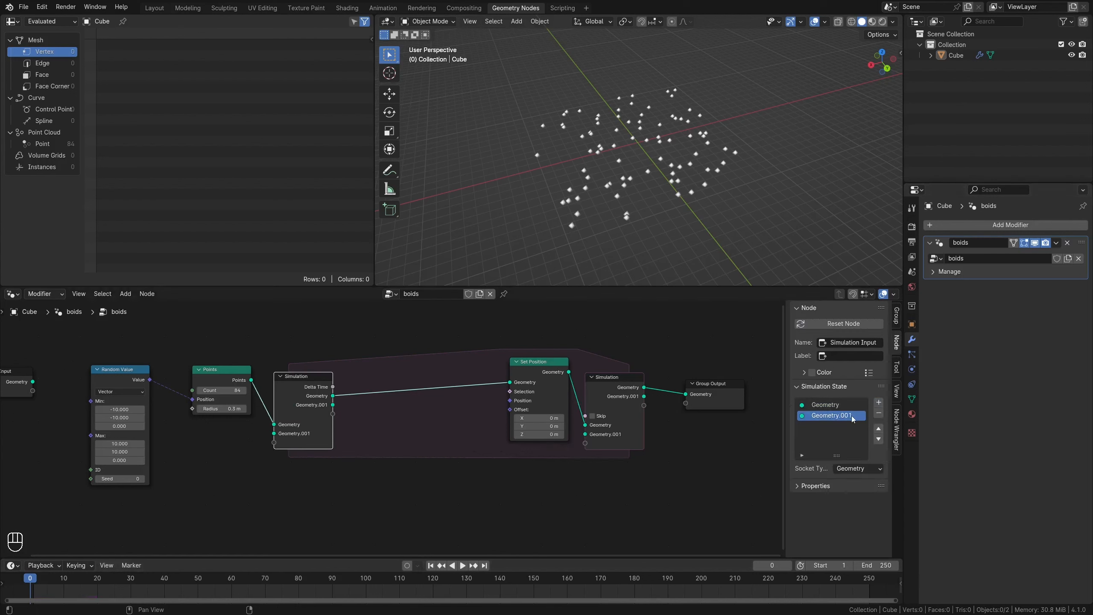
Rename the new simulation state item Velocity and set its socket type to Vector.
double_click(852, 416)
text(Velocity)
key(Return)
click(848, 468)
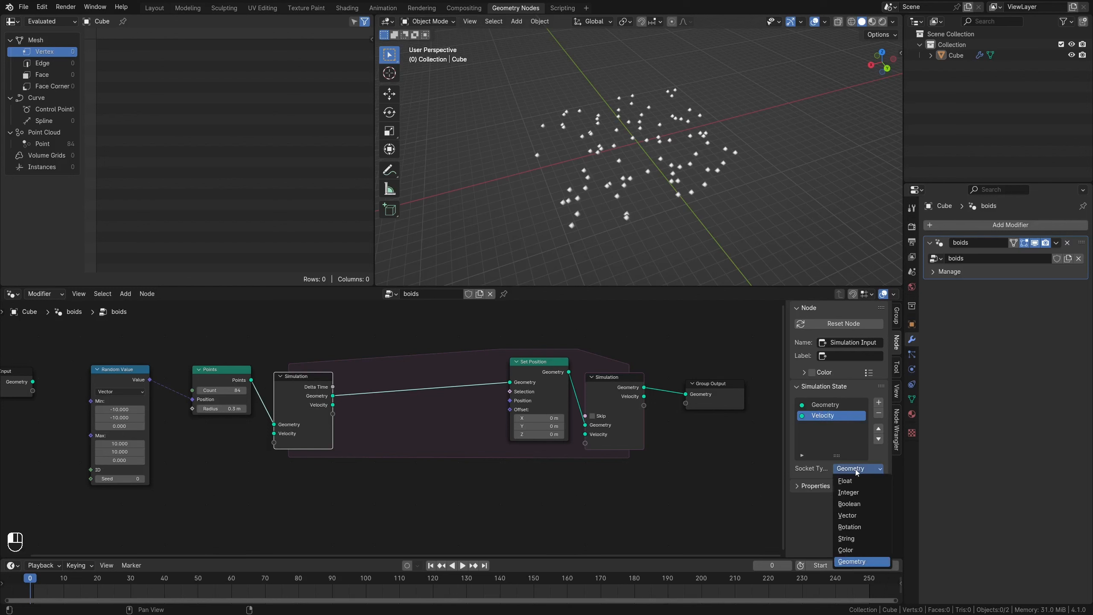
click(846, 518)
Raise the Set Position node slightly and link Velocity from the simulation input to the simulation output.
middle_drag(500, 469, 431, 470)
drag(464, 363, 464, 352)
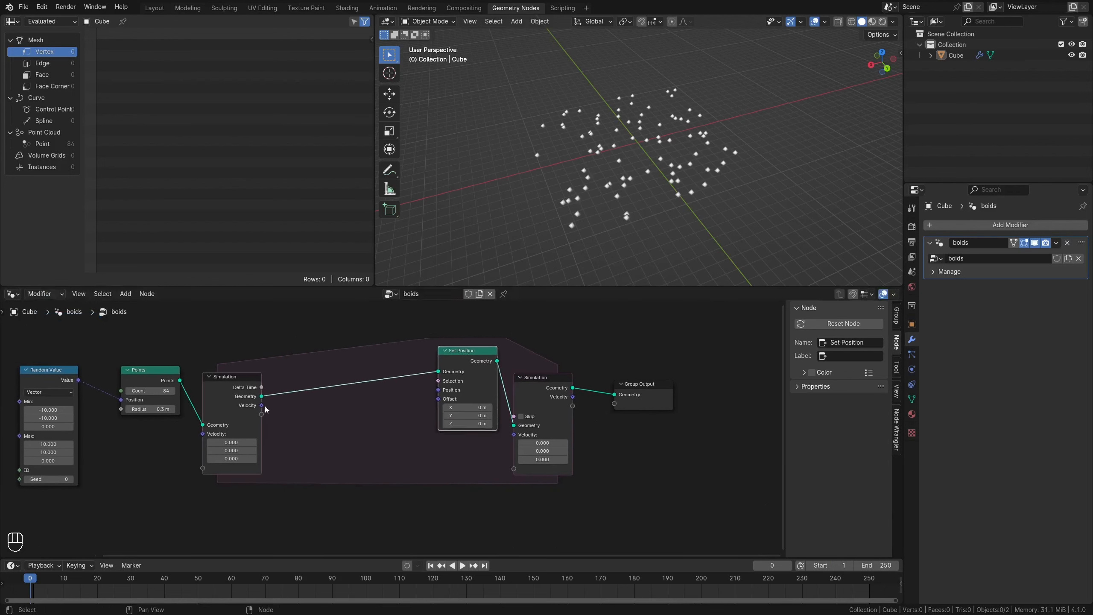
drag(262, 406, 514, 435)
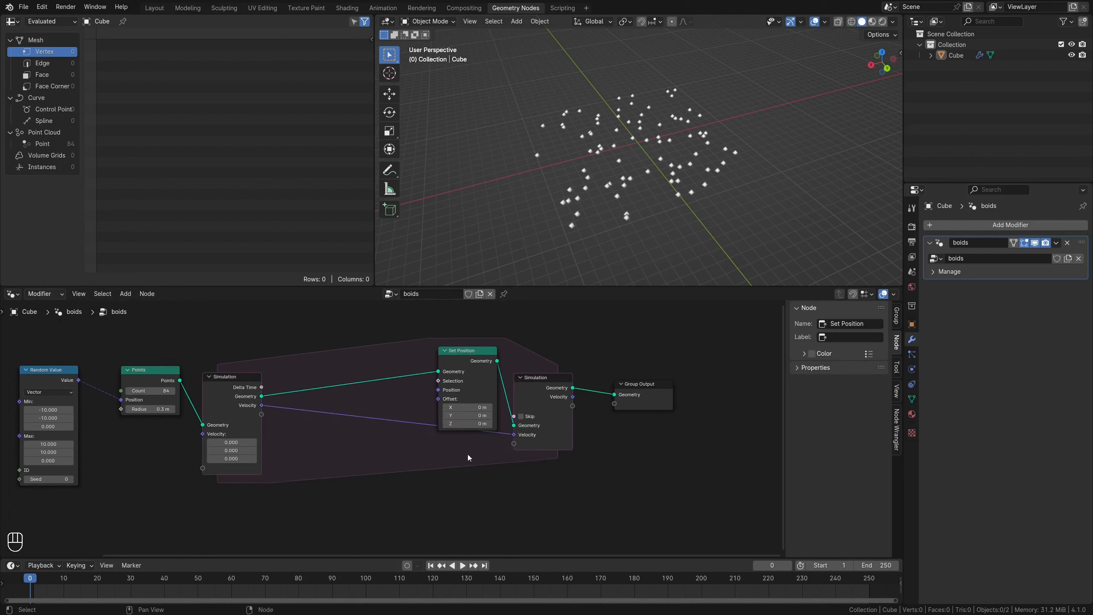
Add a reroute on the Velocity link, lower it, and connect it to the Set Position node's Offset.
scroll(387, 431, up, 2)
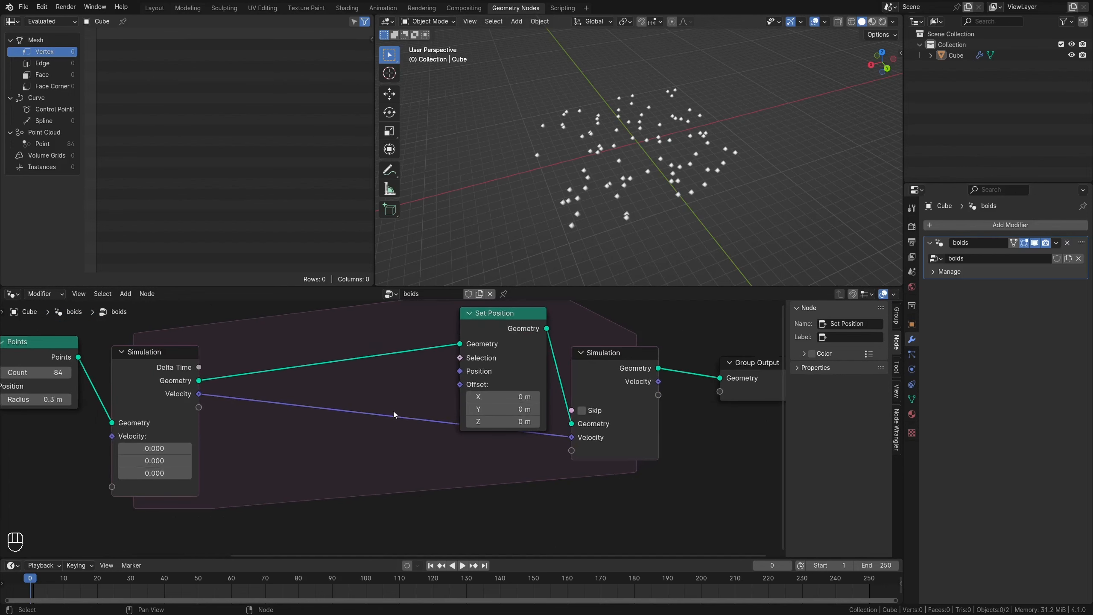
shift+right_drag(392, 407, 384, 433)
key(g)
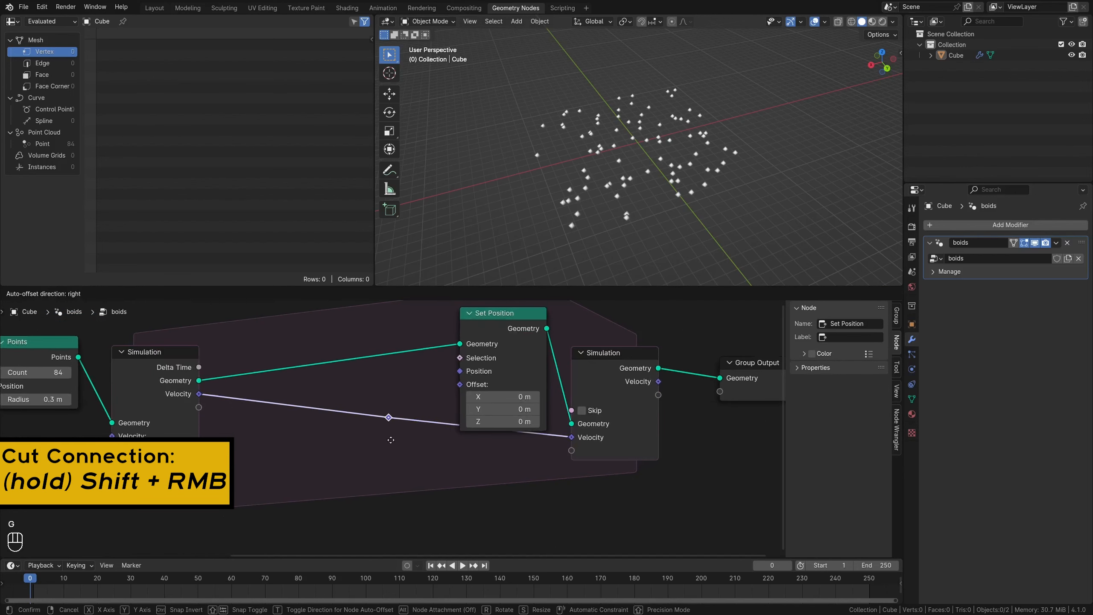
click(397, 437)
drag(395, 437, 459, 385)
click(395, 439)
drag(396, 444, 400, 435)
click(533, 464)
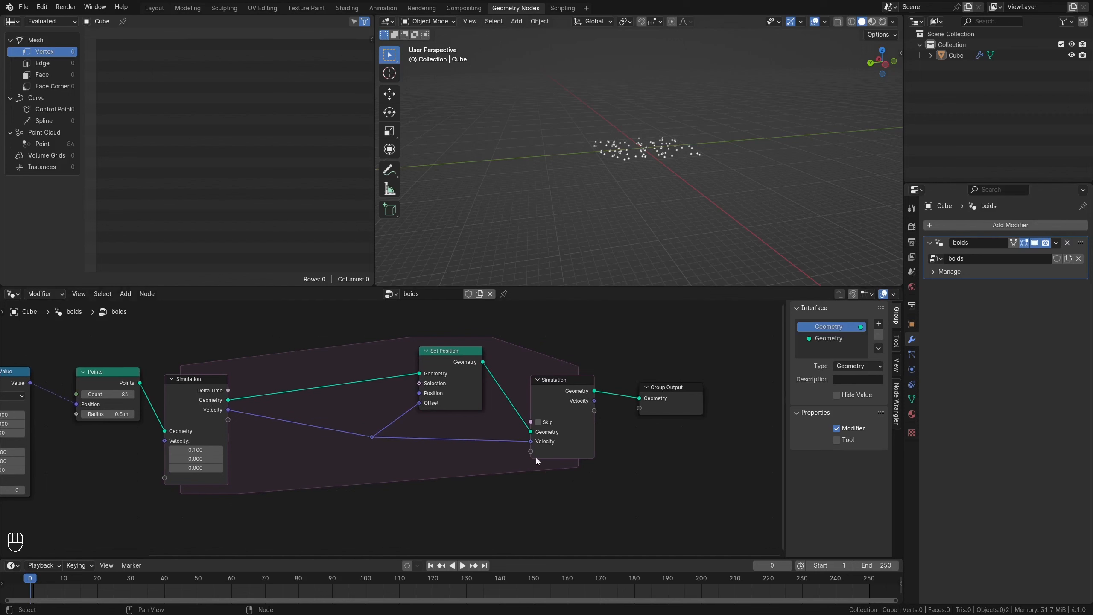
Move the end nodes of the simulation zone farther out and reset the initial Velocity's X to 0.
drag(664, 485, 408, 360)
key(g)
click(468, 388)
click(469, 389)
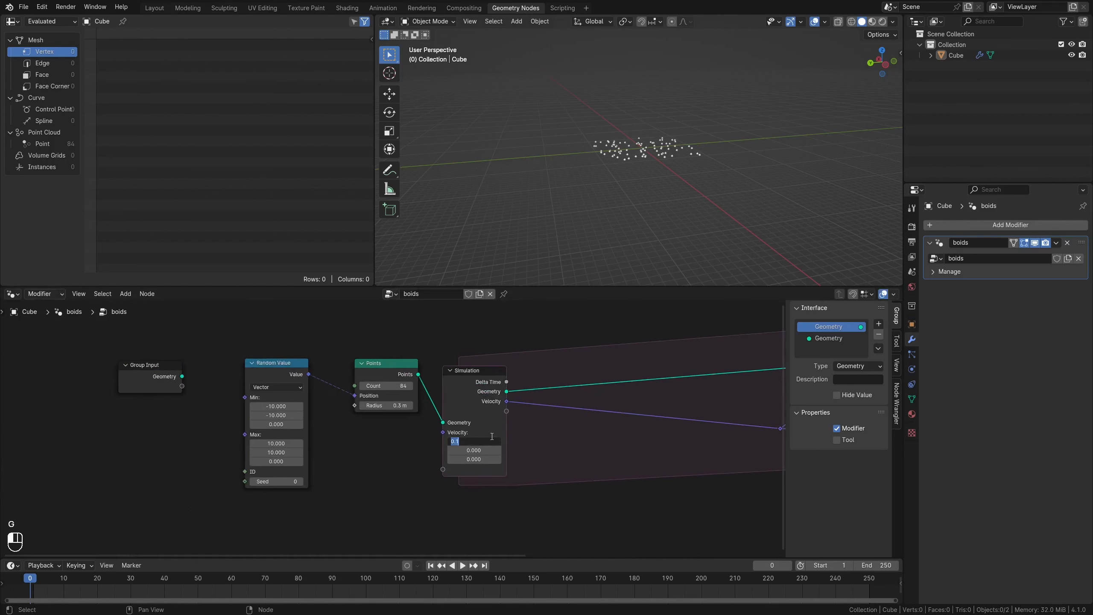
Move the Group Input, Random Value and Points nodes back to free space before the simulation zone.
click(161, 376)
drag(158, 379, 112, 354)
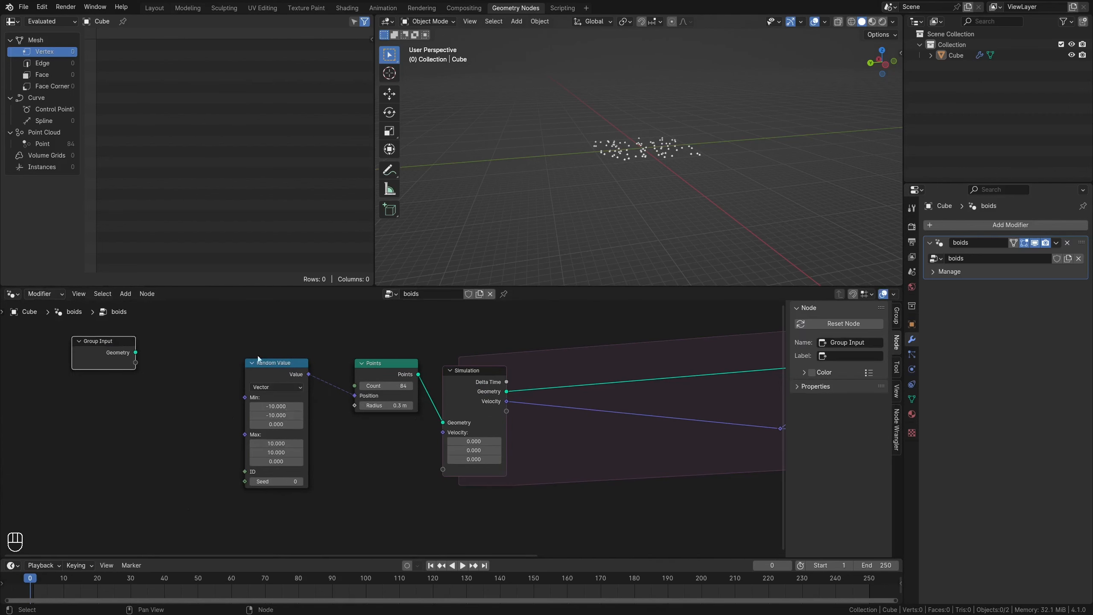
drag(270, 346, 399, 434)
key(g)
click(337, 417)
click(375, 444)
middle_drag(376, 444, 395, 401)
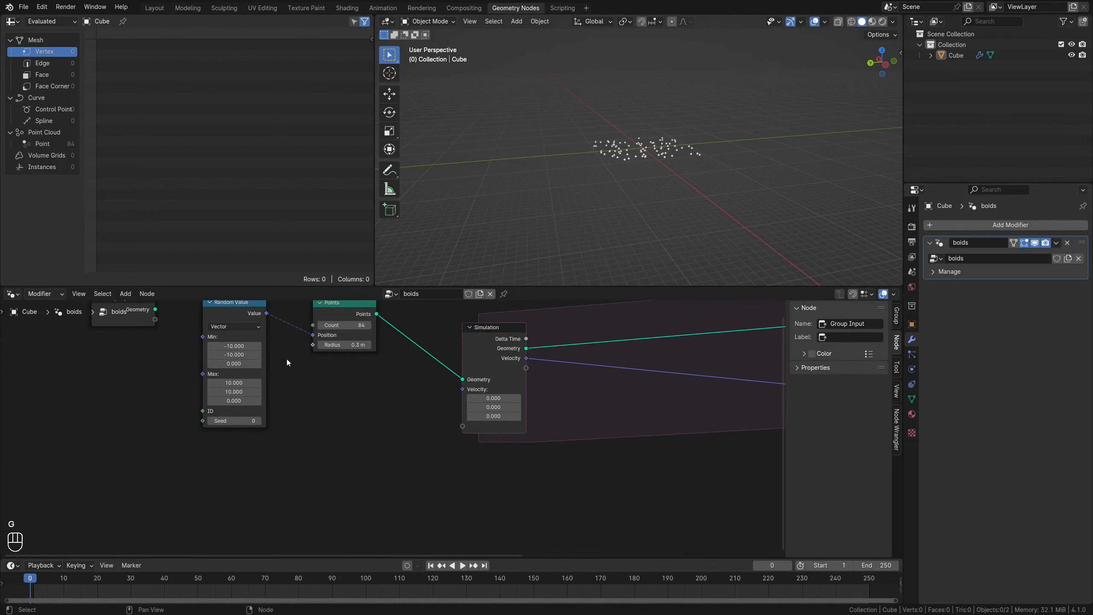
Duplicate the Random Value node and connect the copy to the simulation input's Velocity.
click(221, 318)
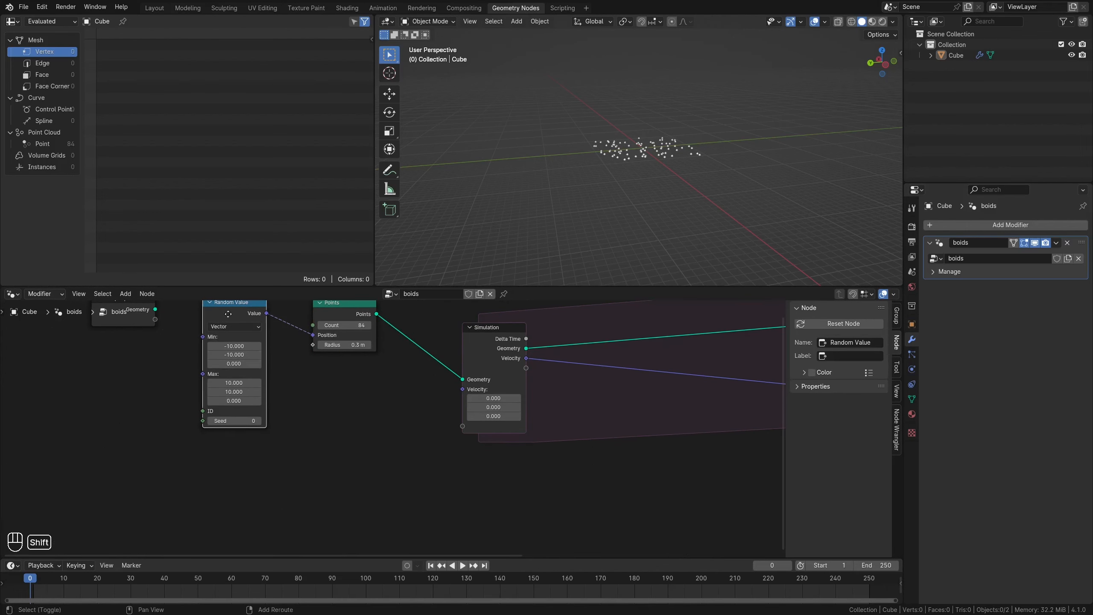
key(shift+d)
click(332, 393)
drag(371, 392, 461, 392)
Set the duplicated Random Value node's seed to 52 and place it beneath the original.
click(329, 499)
text(52)
key(Return)
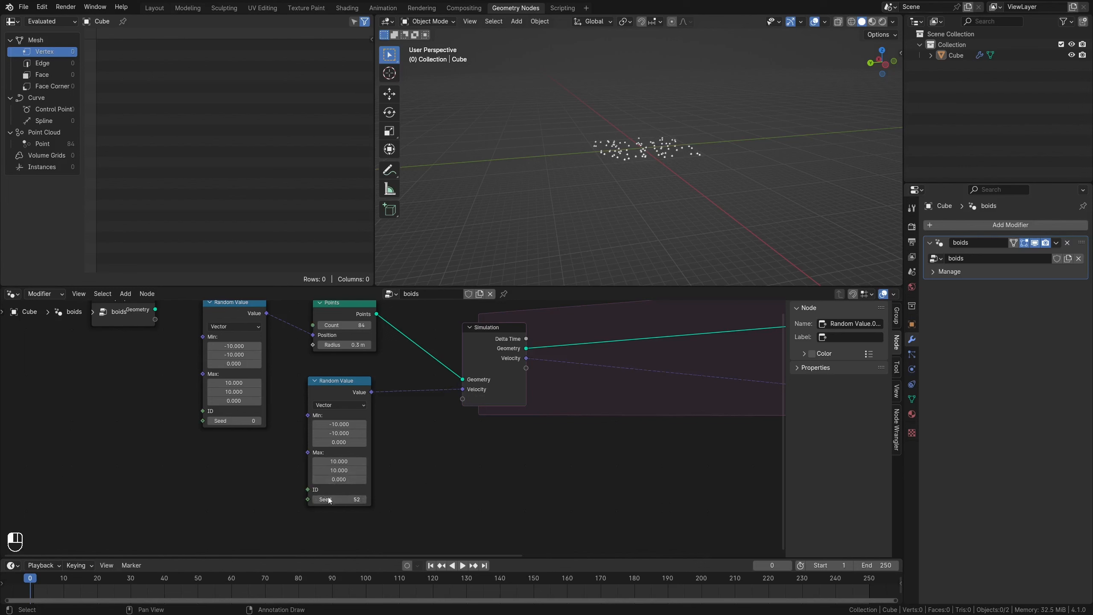
key(g)
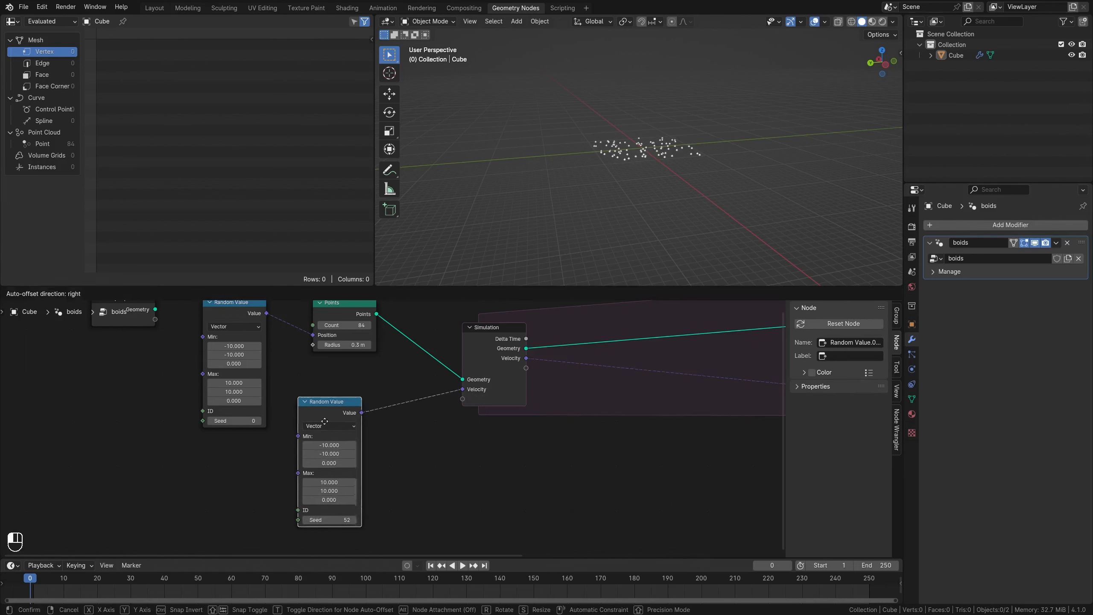
click(228, 453)
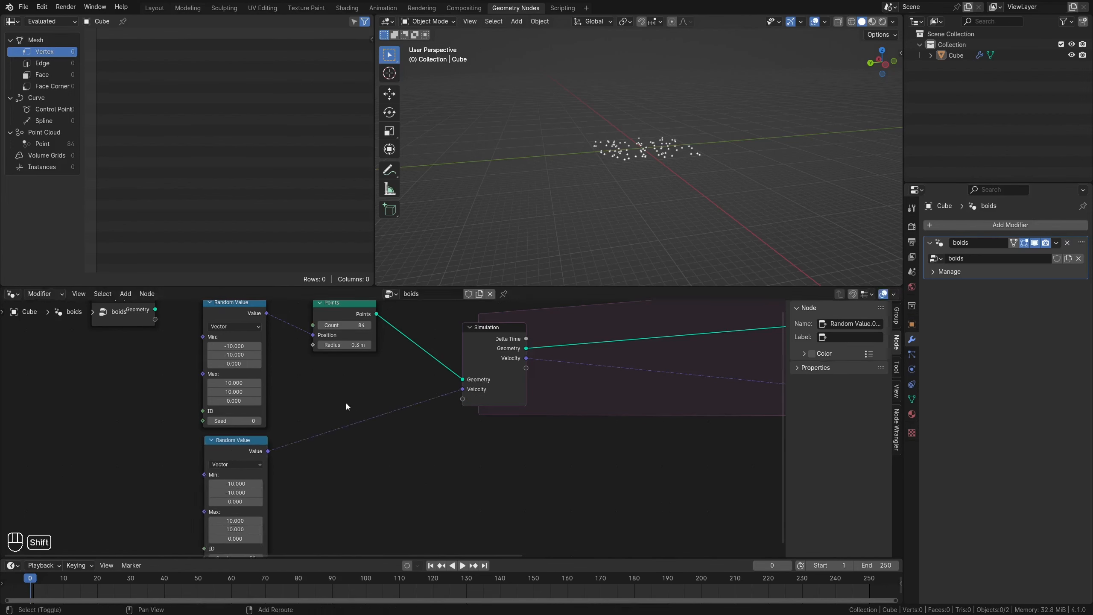
Insert a Vector Math node set to Normalize between the second Random Value node and the simulation's Velocity input.
key(shift+a)
text(add)
key(Down)
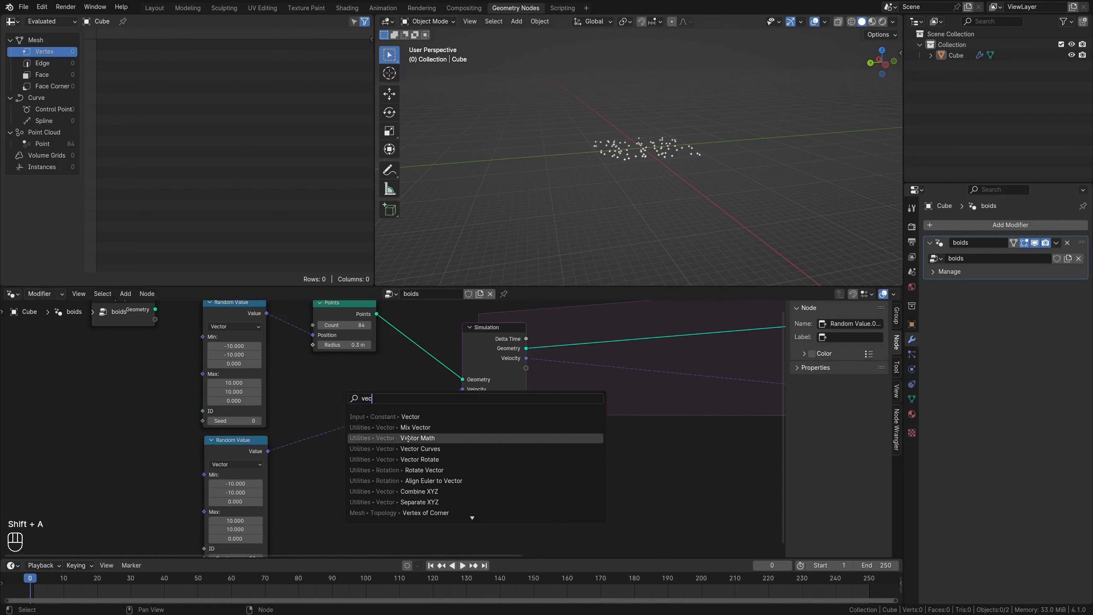
key(Return)
click(407, 427)
click(438, 455)
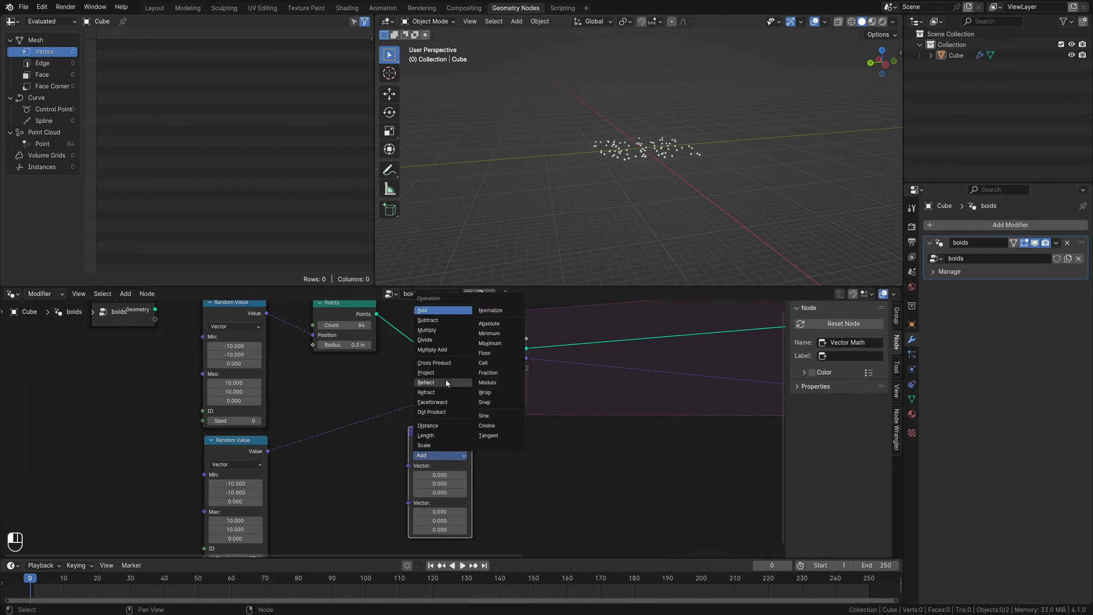
click(490, 310)
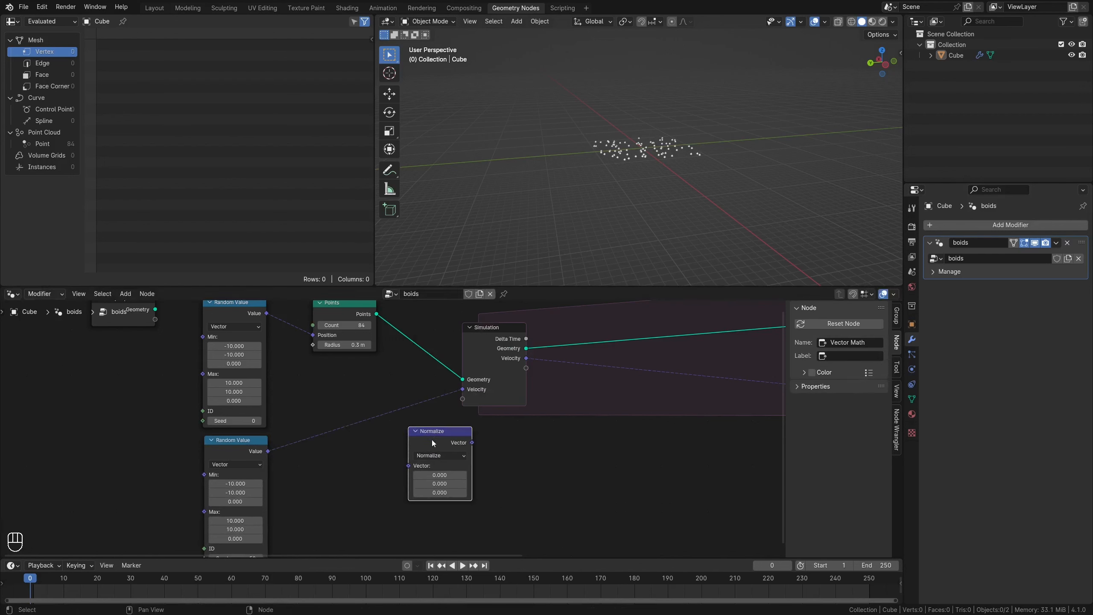
drag(432, 440, 369, 401)
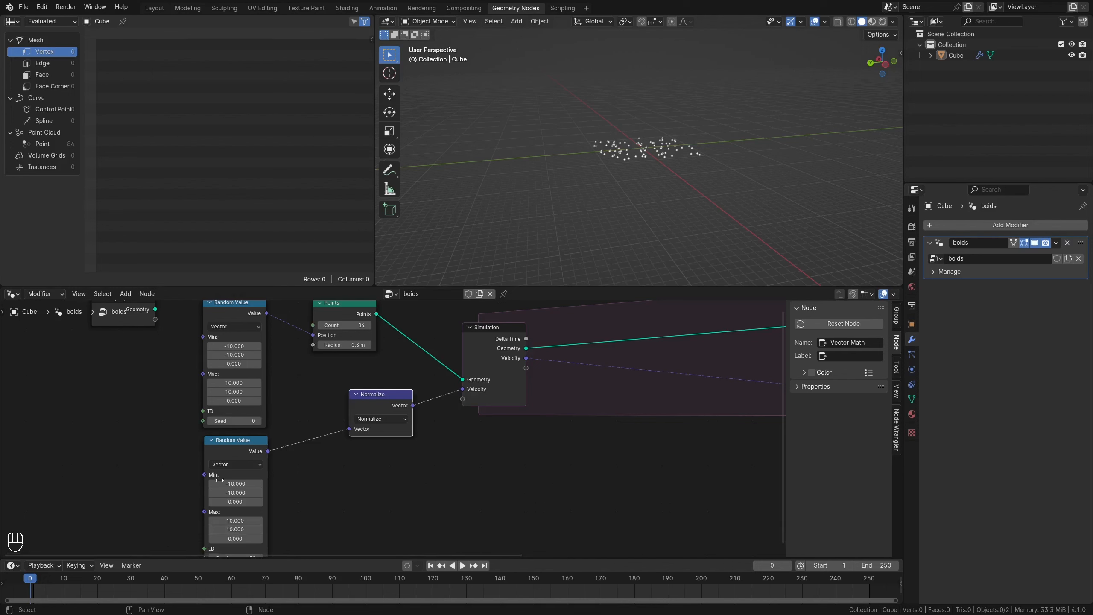
Play the simulation to check how the points move, and return to the start frame.
middle_drag(571, 217, 585, 273)
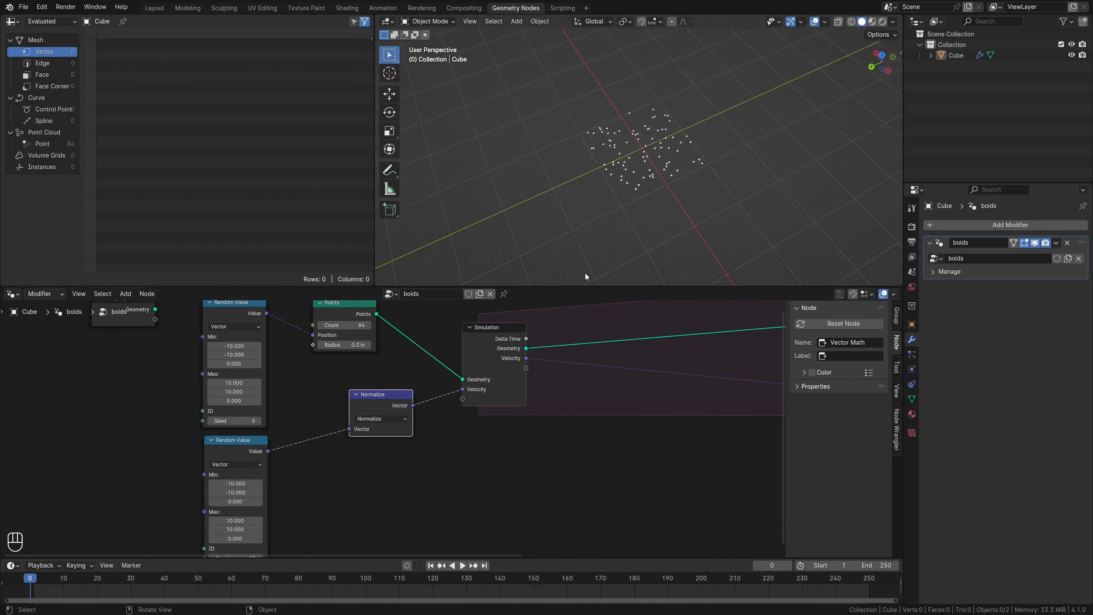
key(space)
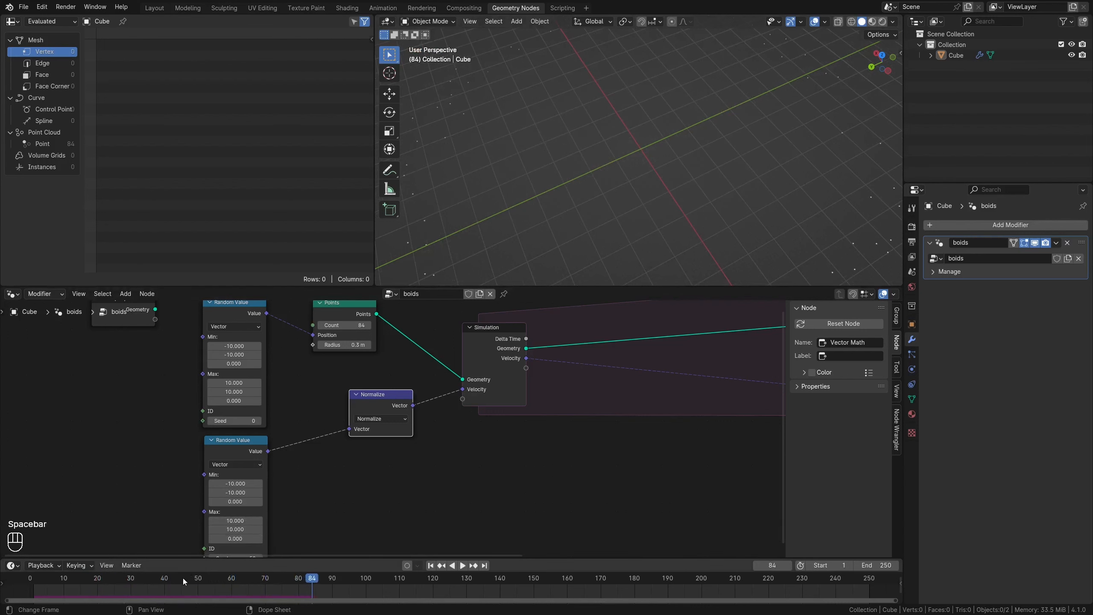
click(42, 581)
drag(815, 571, 809, 571)
Insert a Store Named Attribute node into the geometry link between the simulation input and Set Position.
middle_drag(617, 391, 252, 433)
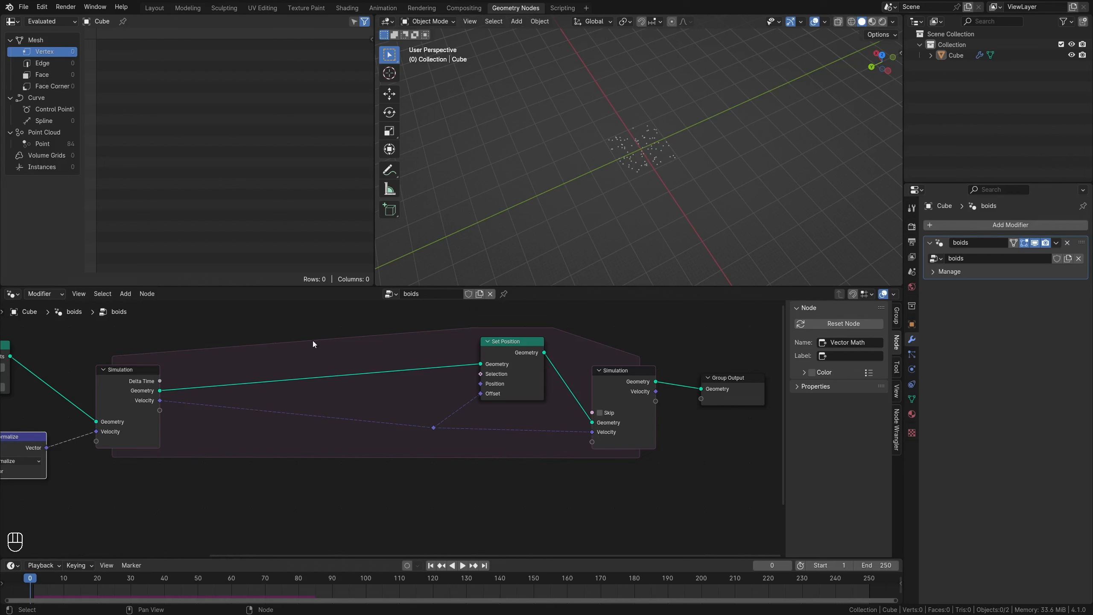
scroll(611, 198, up, 5)
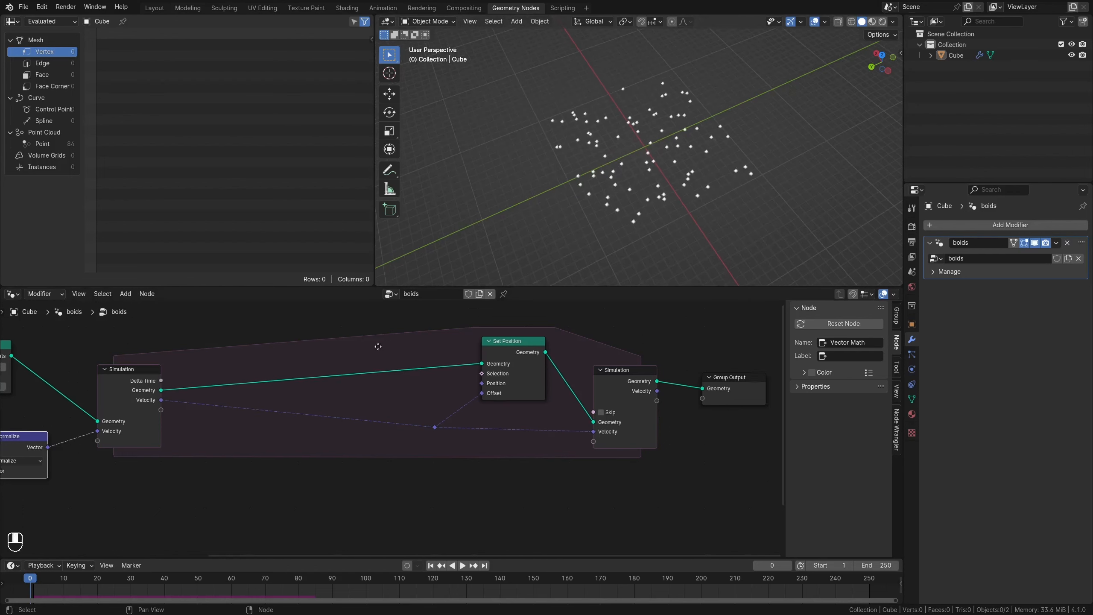
middle_drag(280, 363, 394, 373)
key(shift+a)
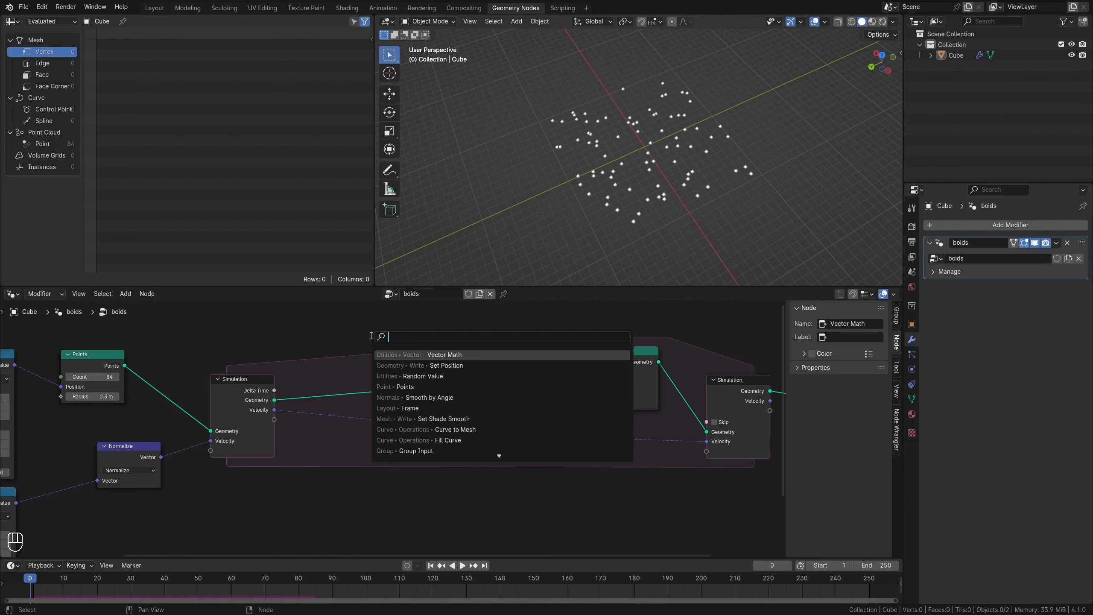
key(Down)
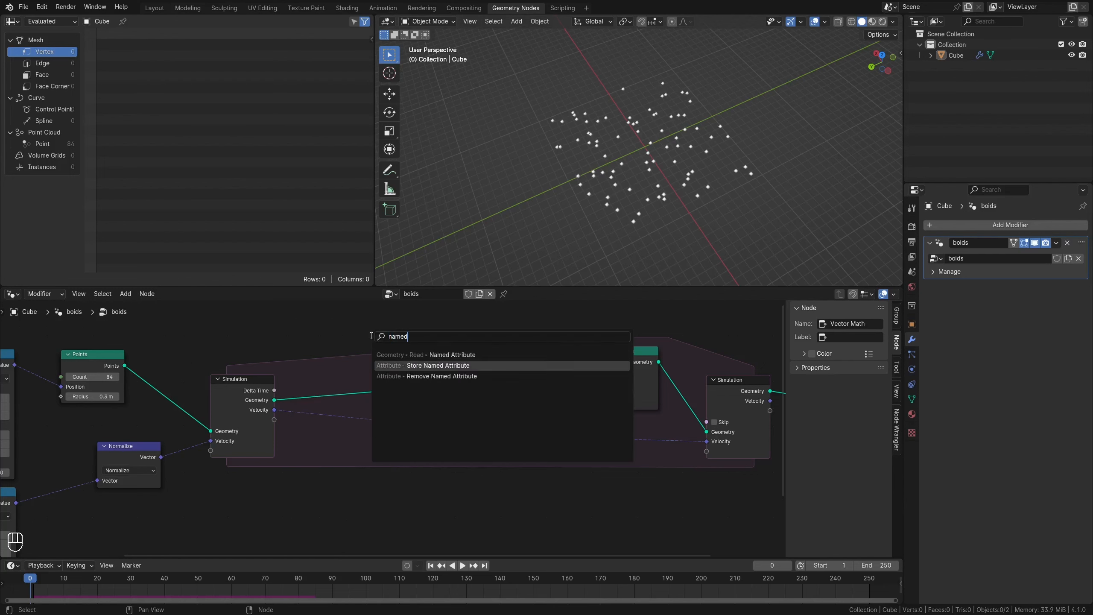
key(Return)
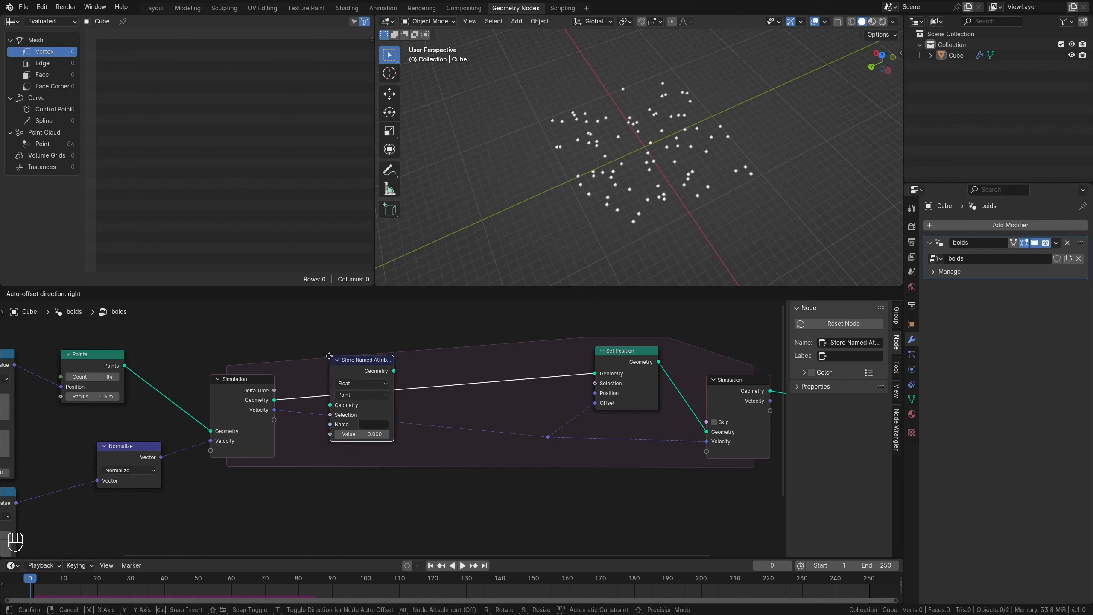
click(336, 353)
drag(336, 353, 318, 323)
scroll(273, 412, up, 3)
Make the stored attribute a Vector named Velocity and feed its Value from a reroute on the Velocity link.
shift+right_drag(273, 399, 272, 415)
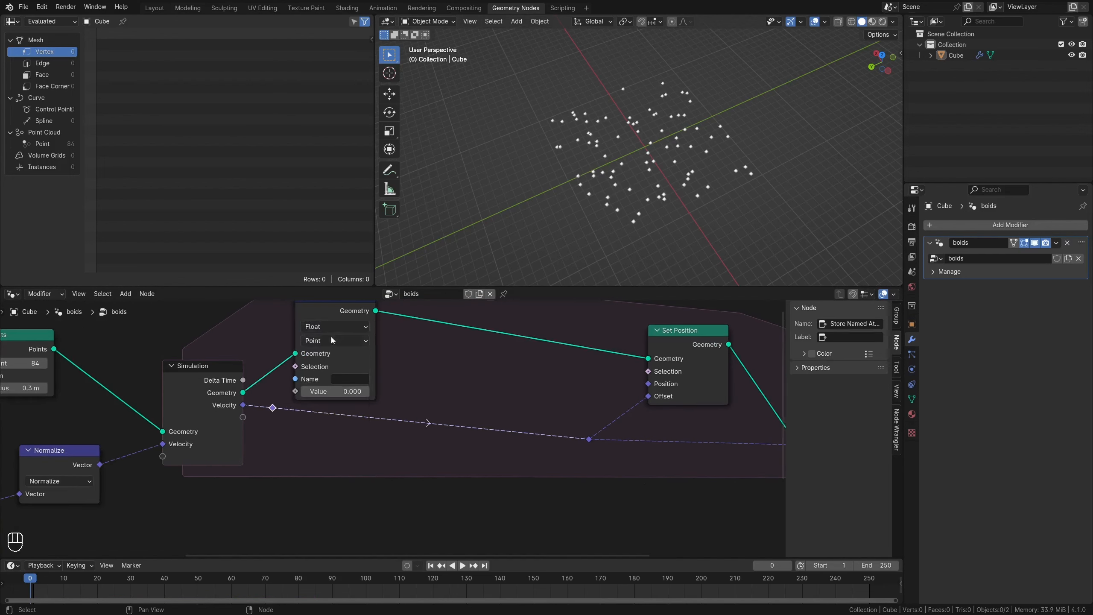
click(328, 379)
drag(273, 408, 295, 390)
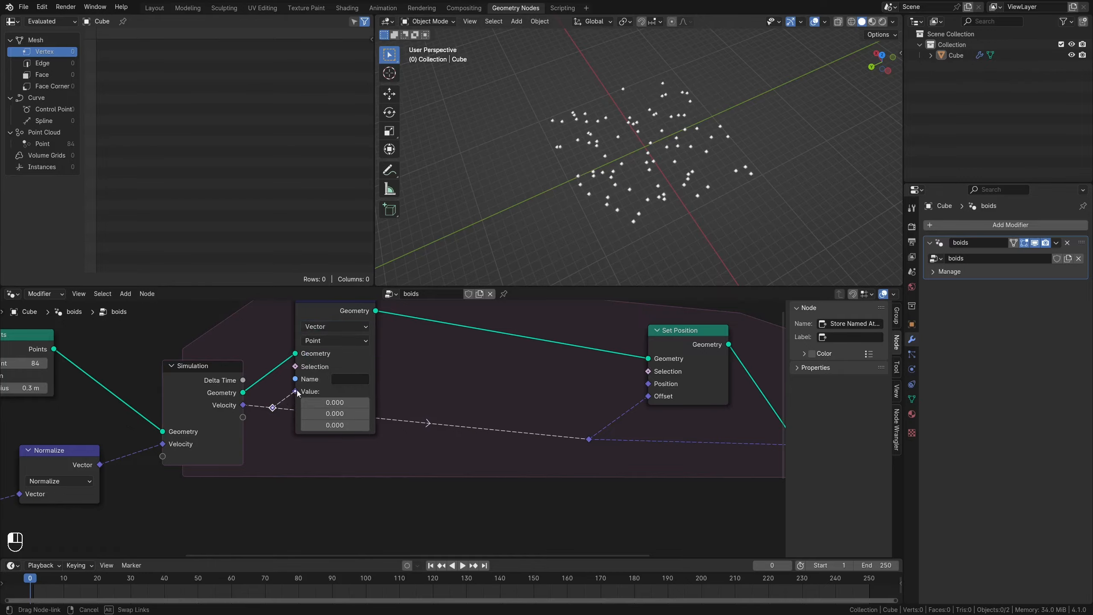
click(360, 379)
key(Return)
View the scattered points from directly above and close up.
key(KP_7)
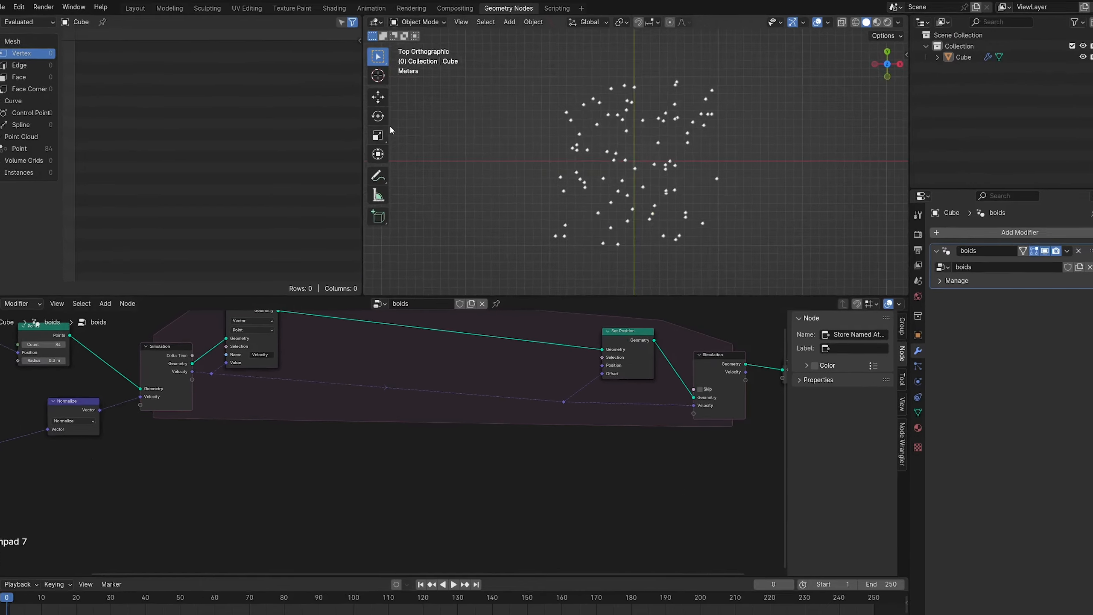
scroll(698, 156, up, 5)
shift+middle_drag(763, 139, 638, 205)
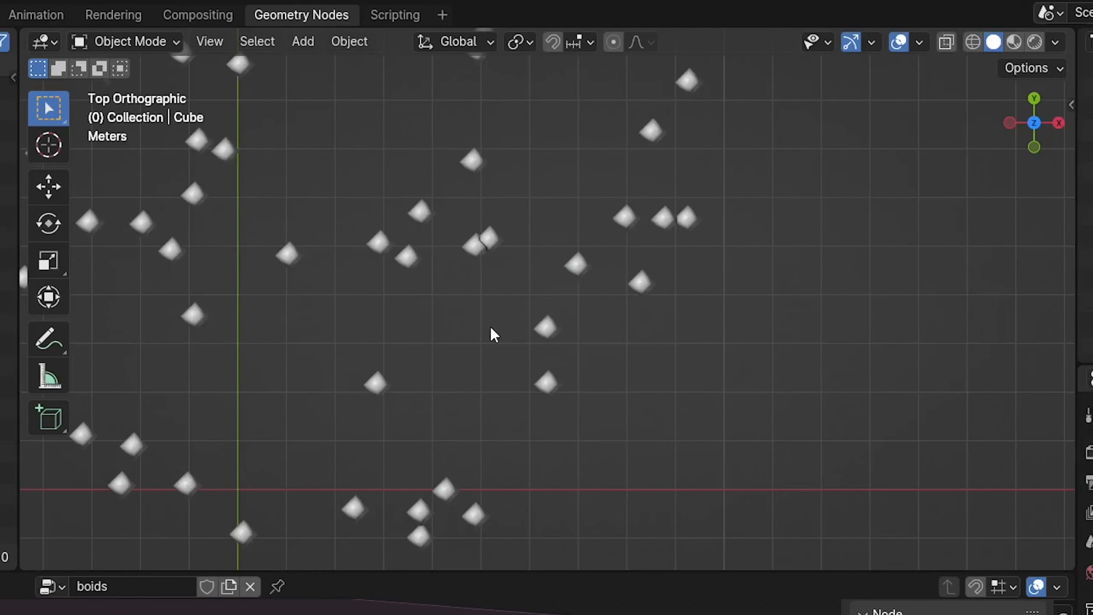
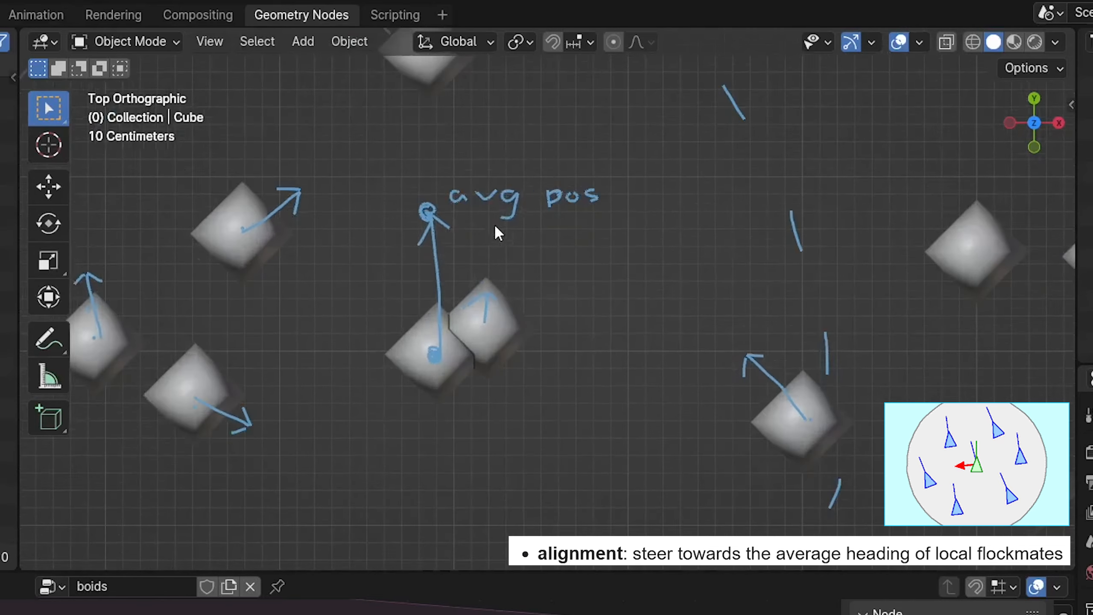
Annotate an arrow leading from the average position point and label it "avg v.".
shift+middle_drag(493, 225, 481, 359)
scroll(415, 336, up, 1)
key(d)
drag(392, 360, 433, 303)
drag(462, 260, 467, 276)
mouse_move(473, 259)
mouse_down()
mouse_move(495, 256)
mouse_move(508, 287)
mouse_up()
drag(551, 259, 570, 259)
click(583, 274)
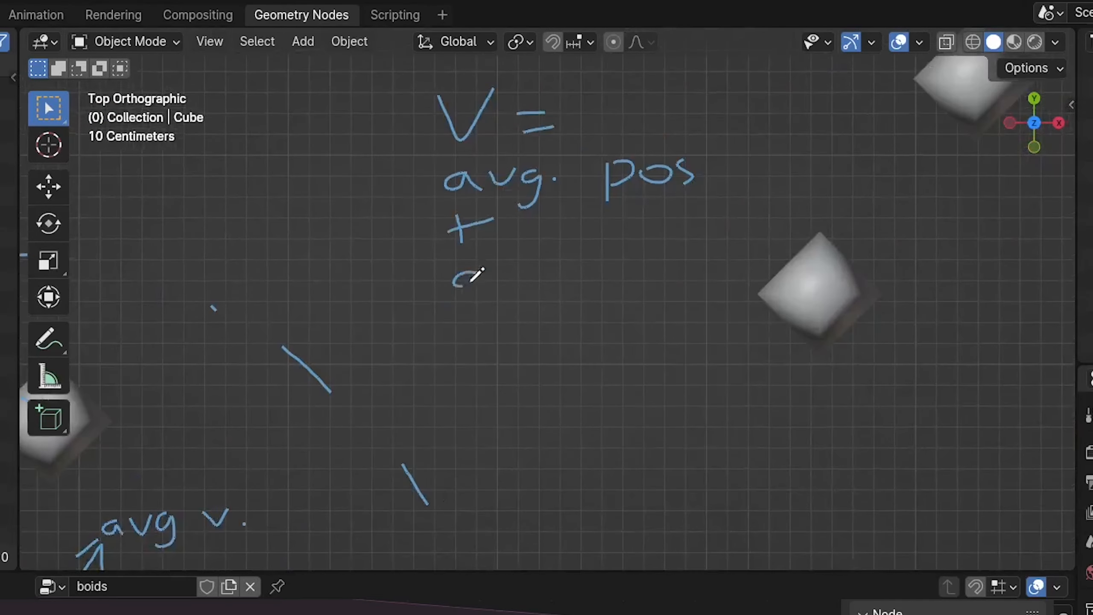
Handwrite "avg v." followed by a plus sign below "avg. pos" in the V = formula.
drag(500, 265, 526, 280)
mouse_move(556, 268)
mouse_down()
mouse_move(566, 263)
mouse_move(551, 301)
mouse_up()
drag(641, 259, 654, 261)
click(659, 275)
drag(502, 337, 521, 335)
drag(512, 326, 512, 345)
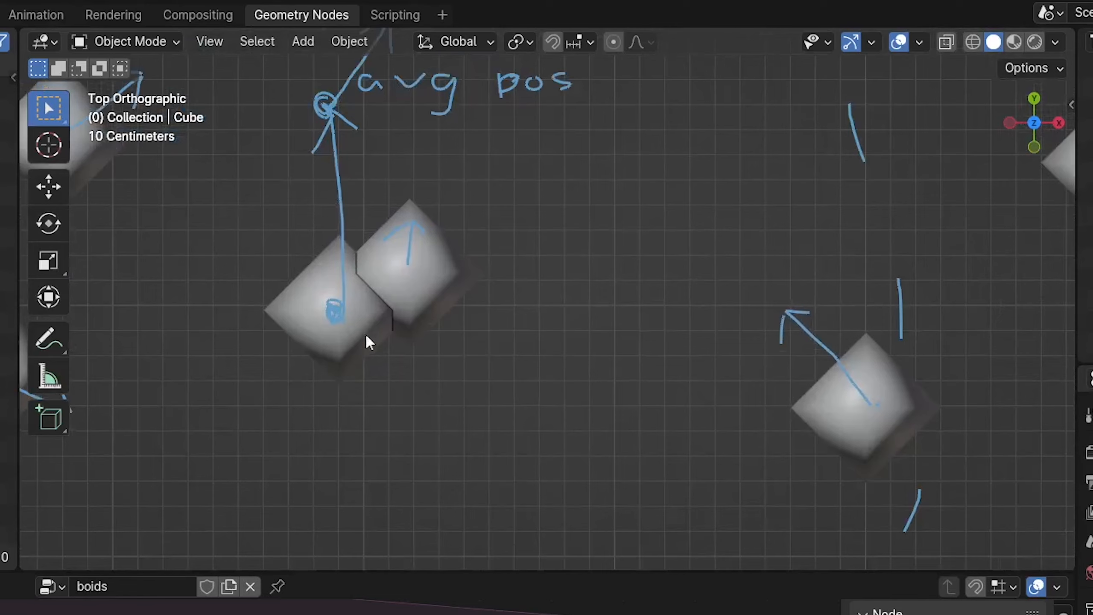
Sketch a dashed circle around the two overlapping points and a line joining their centres.
scroll(365, 334, up, 1)
drag(344, 449, 367, 440)
drag(420, 412, 457, 383)
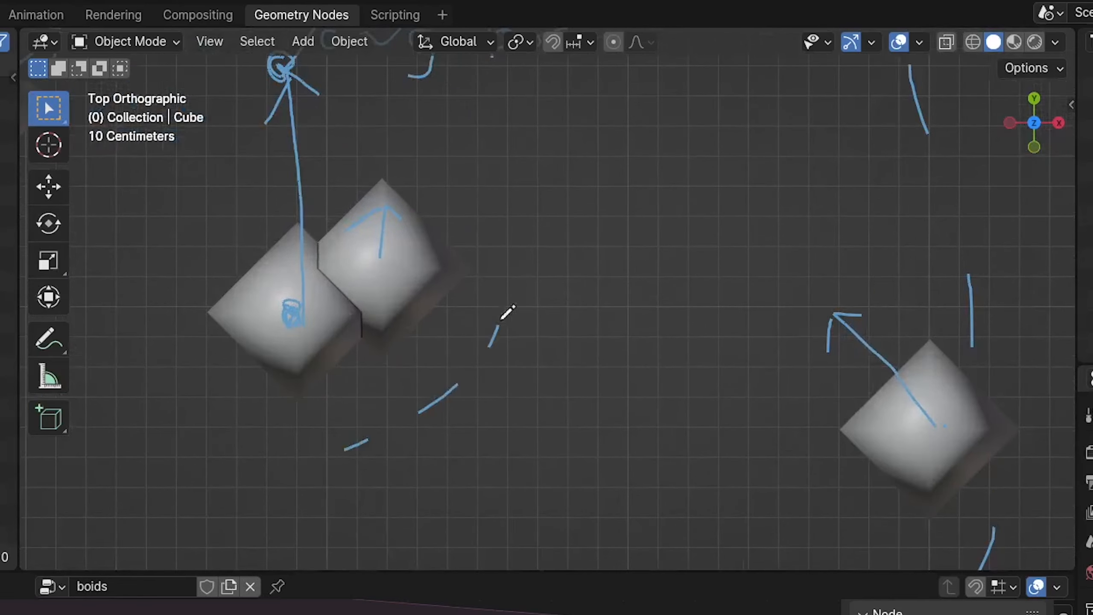
drag(507, 278, 505, 257)
drag(365, 157, 334, 155)
drag(195, 220, 169, 272)
shift+middle_drag(224, 316, 328, 312)
scroll(328, 312, up, 2)
drag(335, 309, 452, 235)
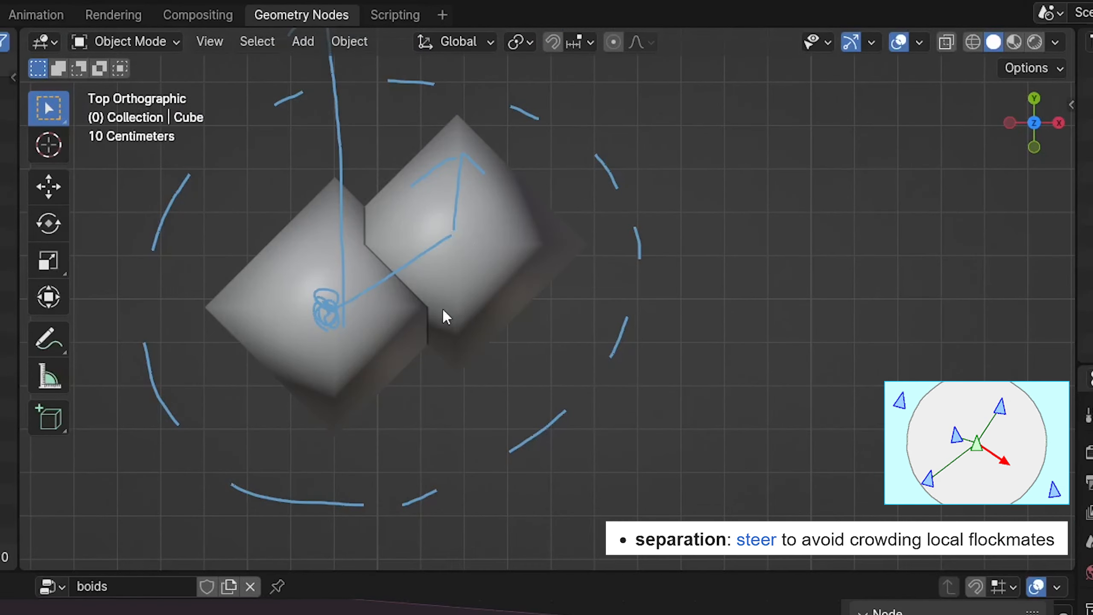
Mark the line between the two points with an x and draw an arrow from the first point in the opposite direction.
shift+middle_drag(400, 315, 639, 193)
drag(642, 156, 662, 169)
drag(665, 157, 652, 171)
drag(555, 202, 361, 297)
drag(395, 270, 394, 305)
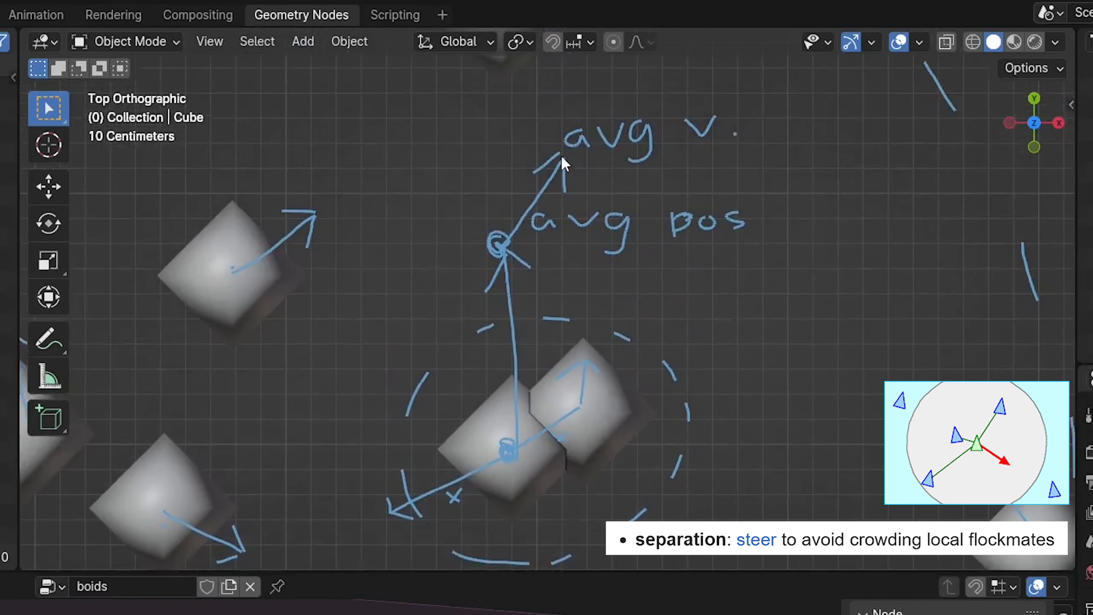
Draw the separation vector as a line from the tip of the "avg v." arrow, redoing the first attempt.
mouse_move(561, 164)
mouse_down()
mouse_move(560, 154)
mouse_move(473, 199)
mouse_up()
drag(468, 167, 500, 192)
key(ctrl+z)
key(ctrl+z)
mouse_move(559, 160)
mouse_down()
mouse_move(463, 202)
mouse_move(483, 204)
mouse_up()
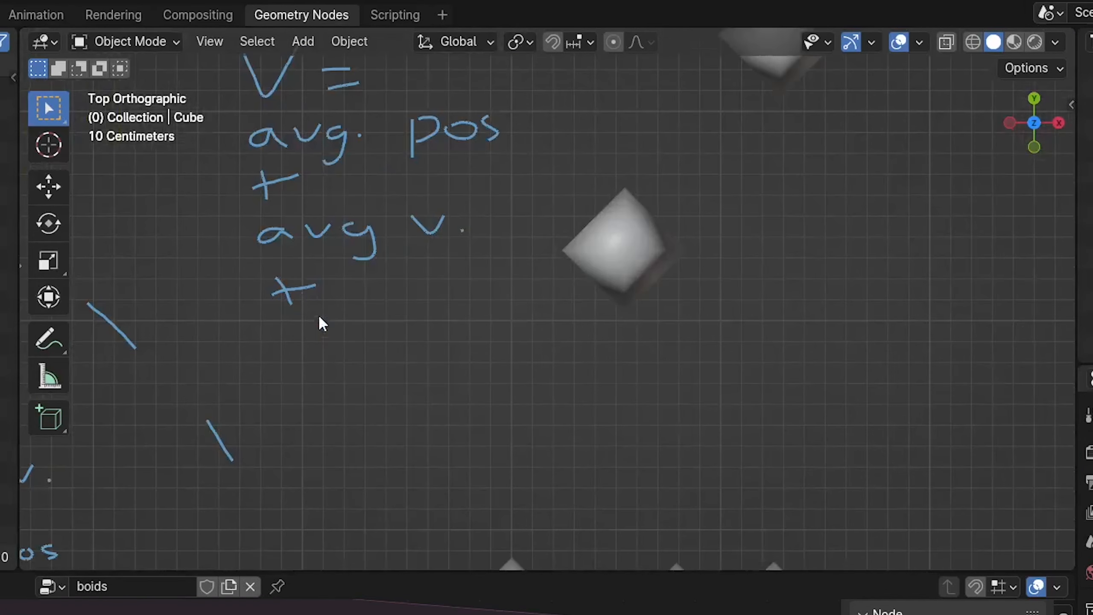
Handwrite "sep" as the last term of the V = formula.
drag(314, 315, 289, 351)
drag(328, 339, 386, 354)
drag(391, 312, 391, 334)
scroll(594, 380, down, 8)
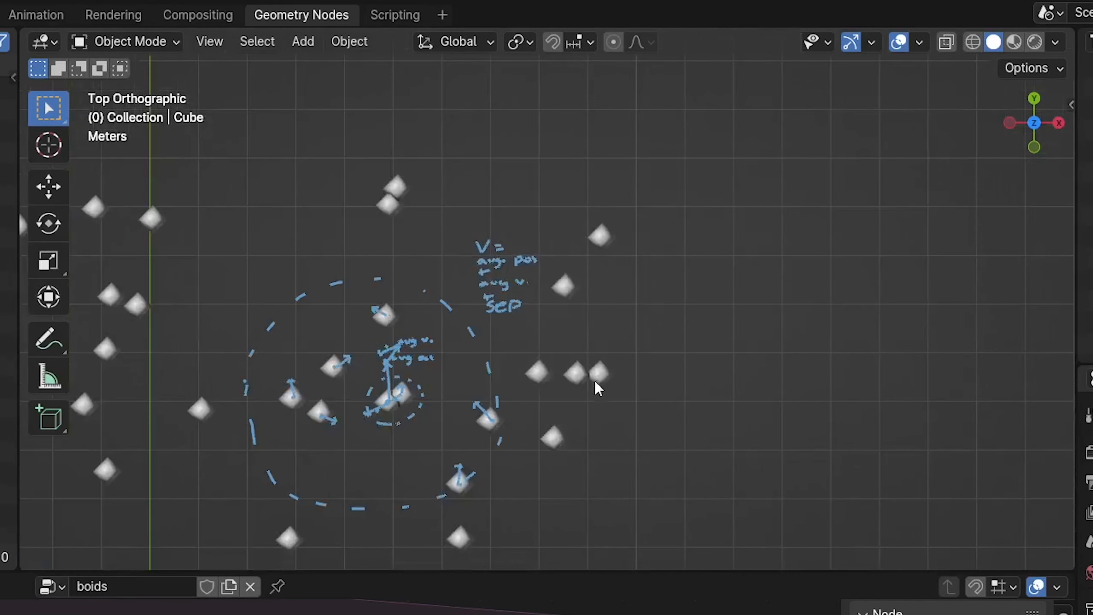
scroll(585, 295, up, 3)
shift+middle_drag(462, 405, 591, 407)
shift+middle_drag(670, 323, 405, 413)
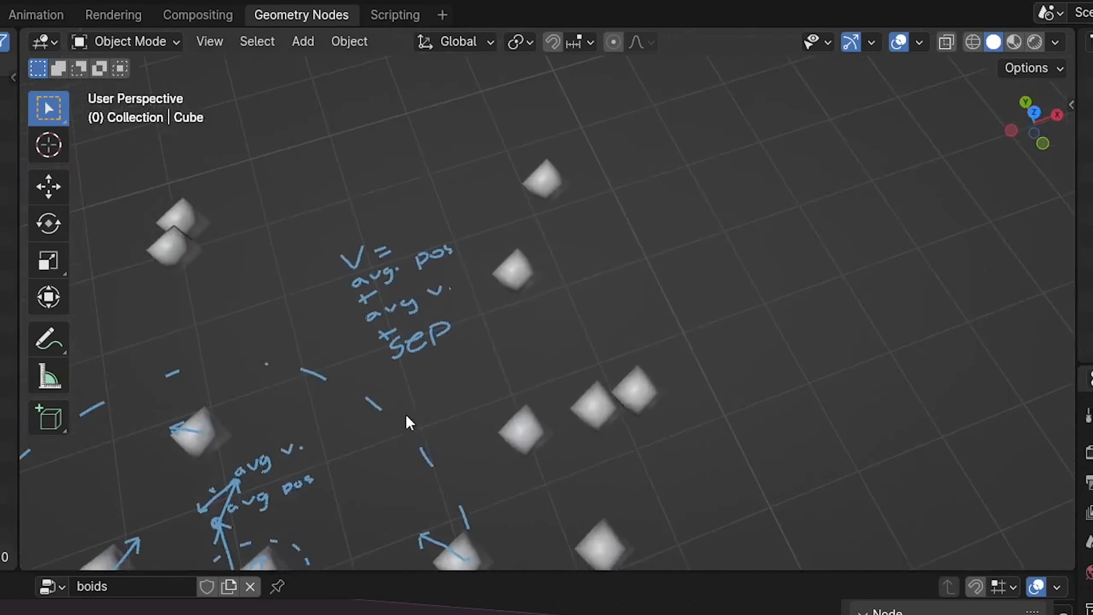
key(KP_7)
shift+middle_drag(378, 559, 540, 405)
shift+middle_drag(626, 120, 532, 218)
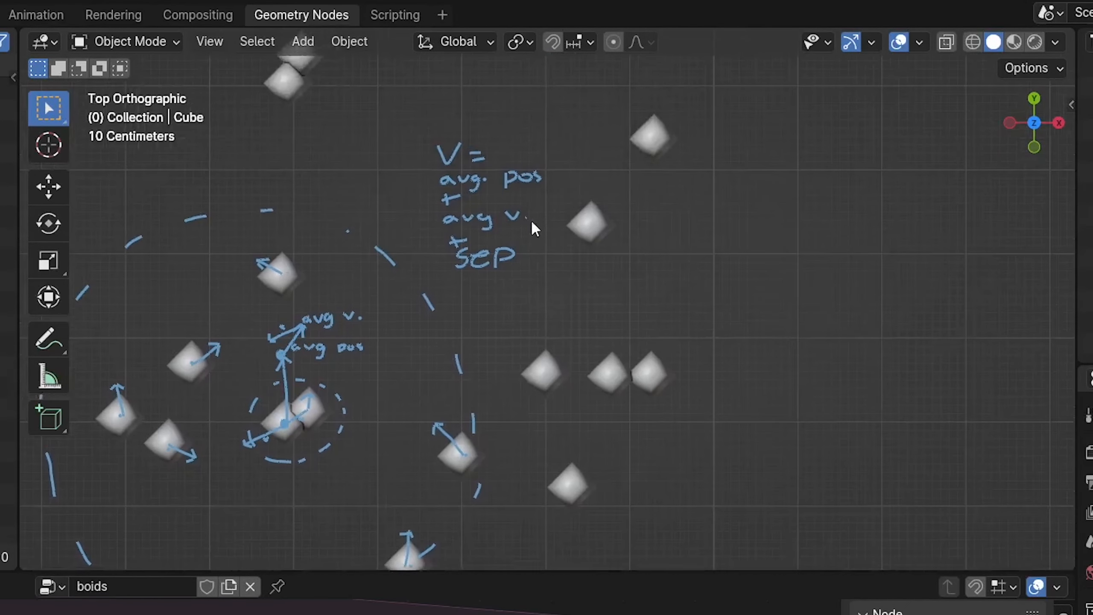
mouse_move(532, 224)
mouse_down()
mouse_move(560, 181)
mouse_move(522, 152)
mouse_up()
key(ctrl+z)
scroll(607, 144, up, 2)
shift+middle_drag(596, 146, 484, 290)
drag(472, 278, 491, 283)
mouse_move(499, 277)
mouse_down()
mouse_move(506, 266)
mouse_move(517, 282)
mouse_up()
drag(529, 269, 545, 265)
key(ctrl+z)
key(ctrl+z)
key(ctrl+z)
scroll(549, 280, up, 2)
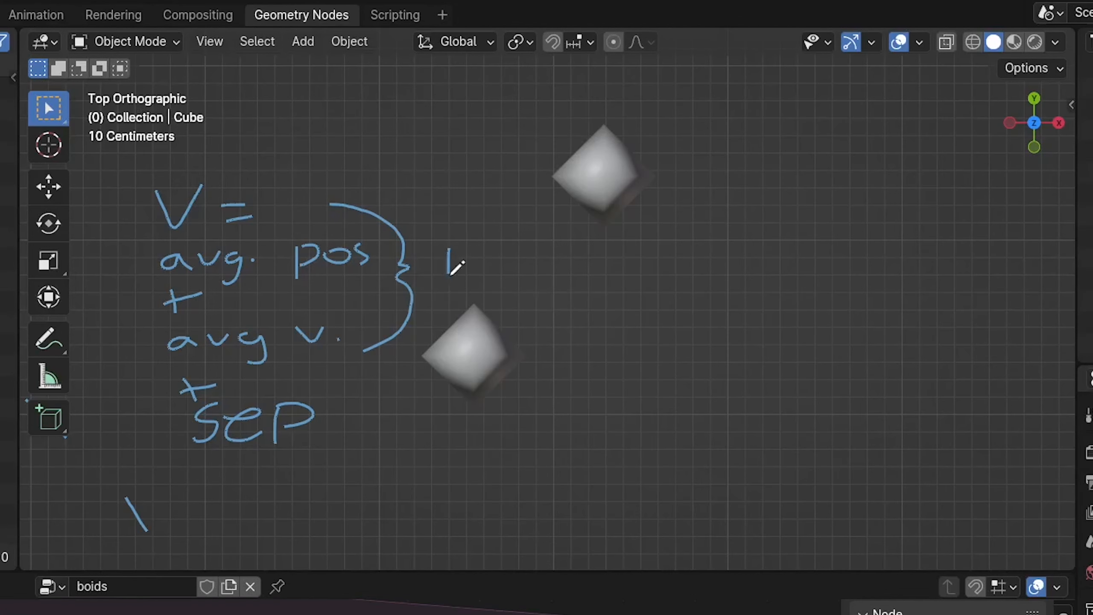
Handwrite "div by # of neighbors" beside the brace around the two average terms.
mouse_move(450, 265)
mouse_down()
mouse_move(454, 281)
mouse_move(500, 260)
mouse_up()
mouse_move(550, 244)
mouse_down()
mouse_move(555, 280)
mouse_move(597, 303)
mouse_up()
drag(657, 243, 670, 291)
mouse_move(689, 243)
mouse_down()
mouse_move(696, 277)
mouse_move(713, 273)
mouse_up()
drag(784, 246, 769, 289)
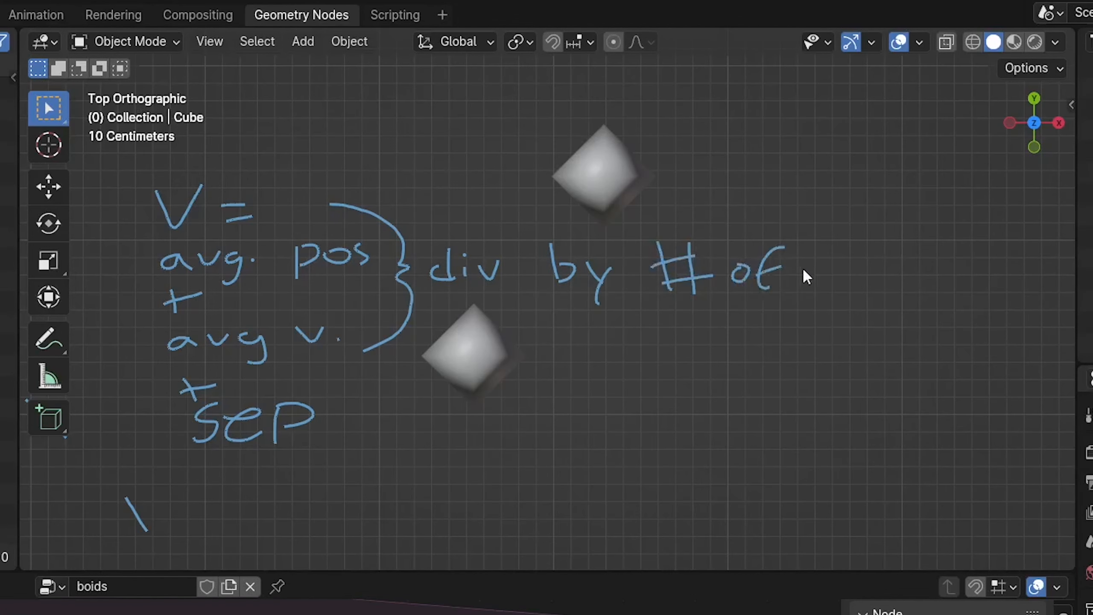
drag(821, 258, 845, 282)
mouse_move(914, 262)
mouse_down()
mouse_move(900, 302)
mouse_move(954, 280)
mouse_up()
mouse_move(1012, 263)
mouse_down()
mouse_move(1026, 261)
mouse_move(1037, 285)
mouse_up()
scroll(752, 430, down, 5)
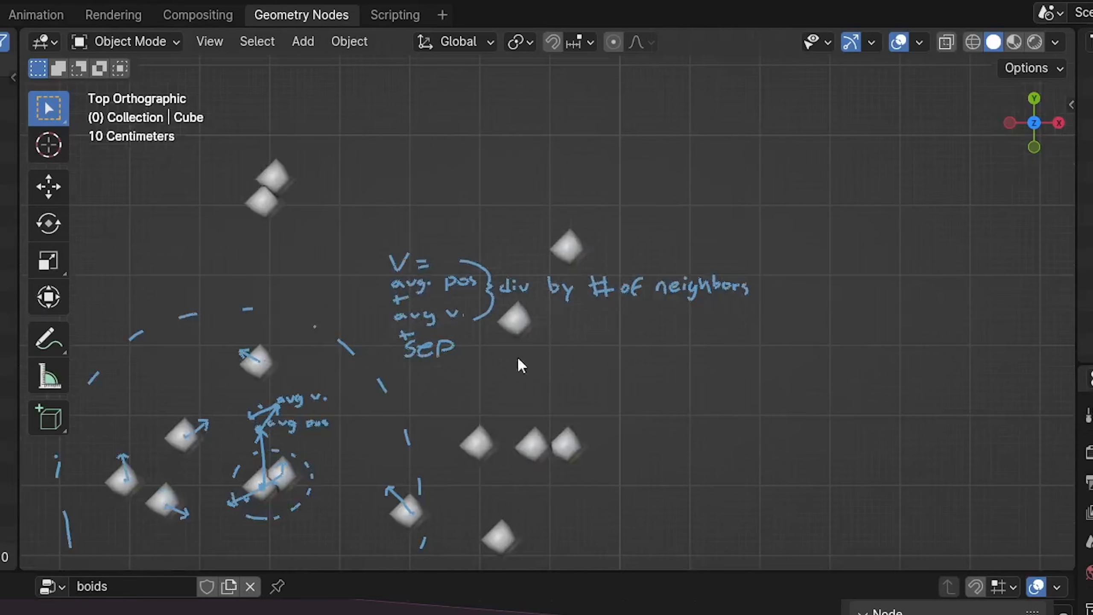
Underline "# of neighbors", "avg. pos", "avg v." and "sep" in the annotated formula.
shift+middle_drag(450, 441, 568, 313)
drag(697, 180, 849, 176)
drag(512, 164, 595, 160)
drag(513, 196, 570, 193)
drag(524, 234, 565, 225)
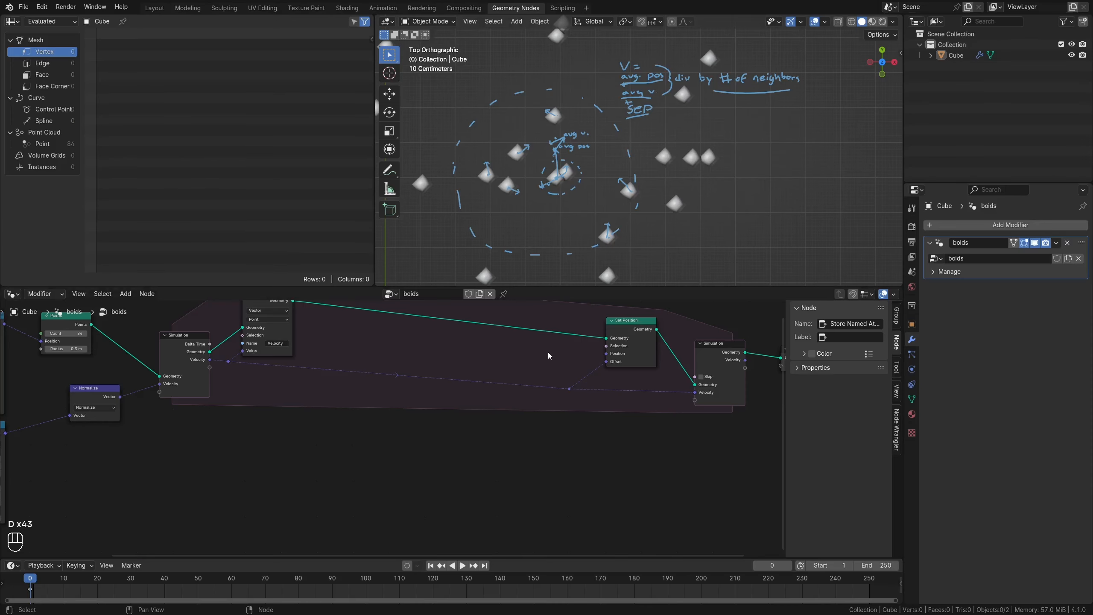
Examine the simulation zone's node chain and how the annotated neighborhood relates to all the scattered points.
middle_drag(523, 378, 517, 415)
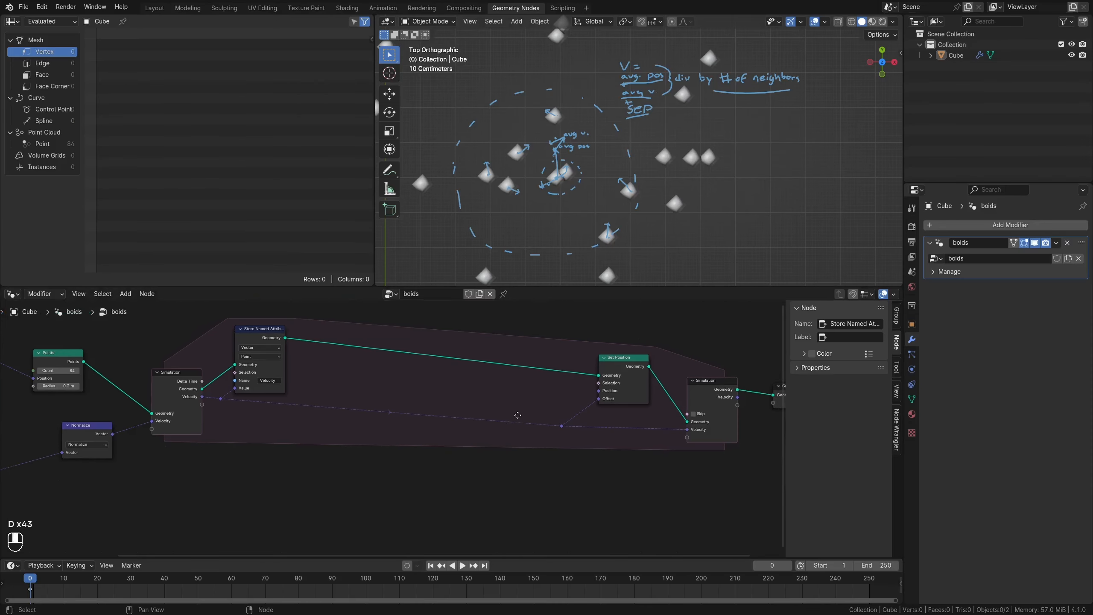
scroll(515, 430, up, 3)
scroll(660, 188, down, 6)
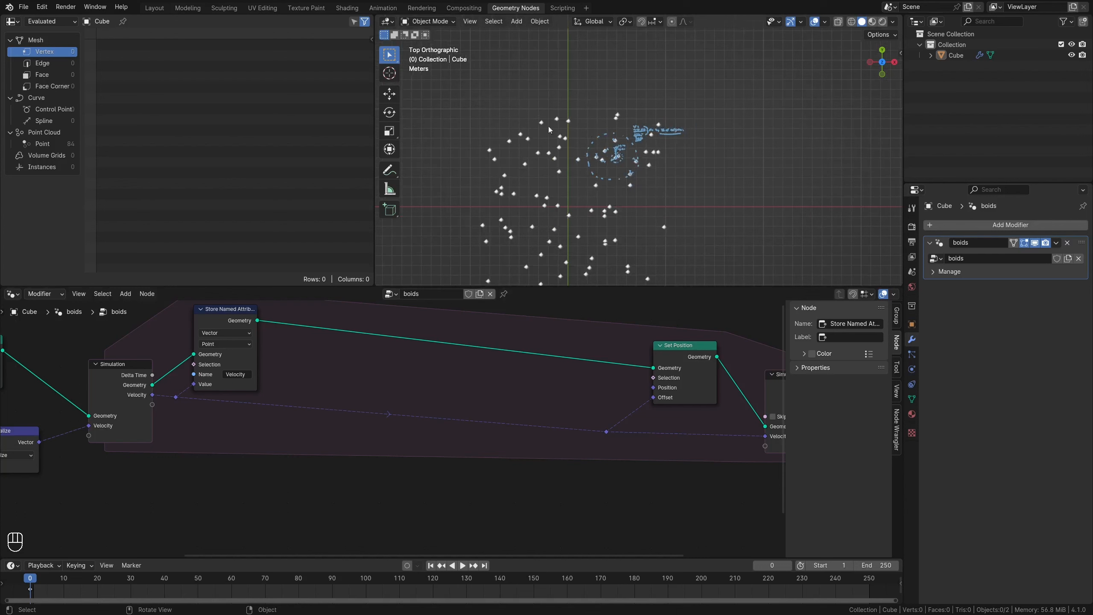
shift+middle_drag(611, 190, 640, 134)
scroll(641, 134, up, 1)
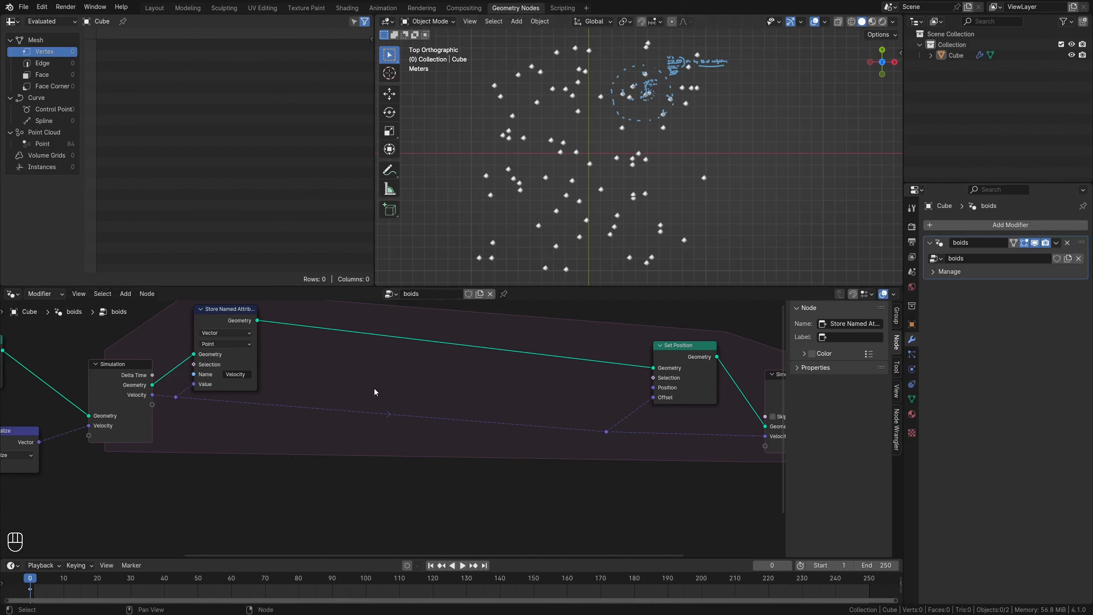
middle_drag(346, 399, 262, 390)
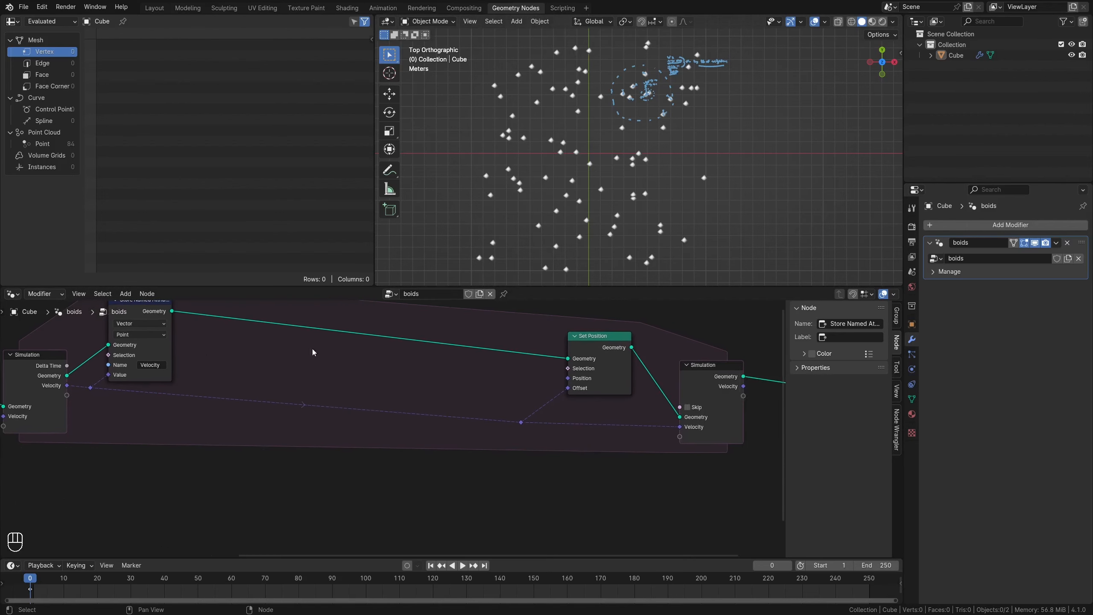
scroll(573, 173, up, 10)
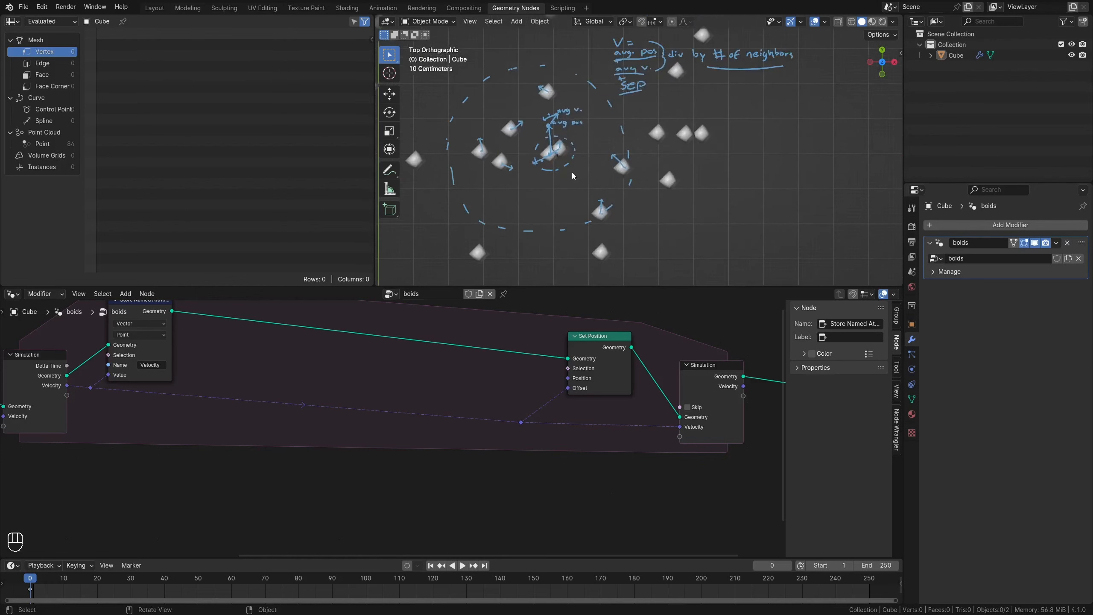
scroll(543, 183, down, 10)
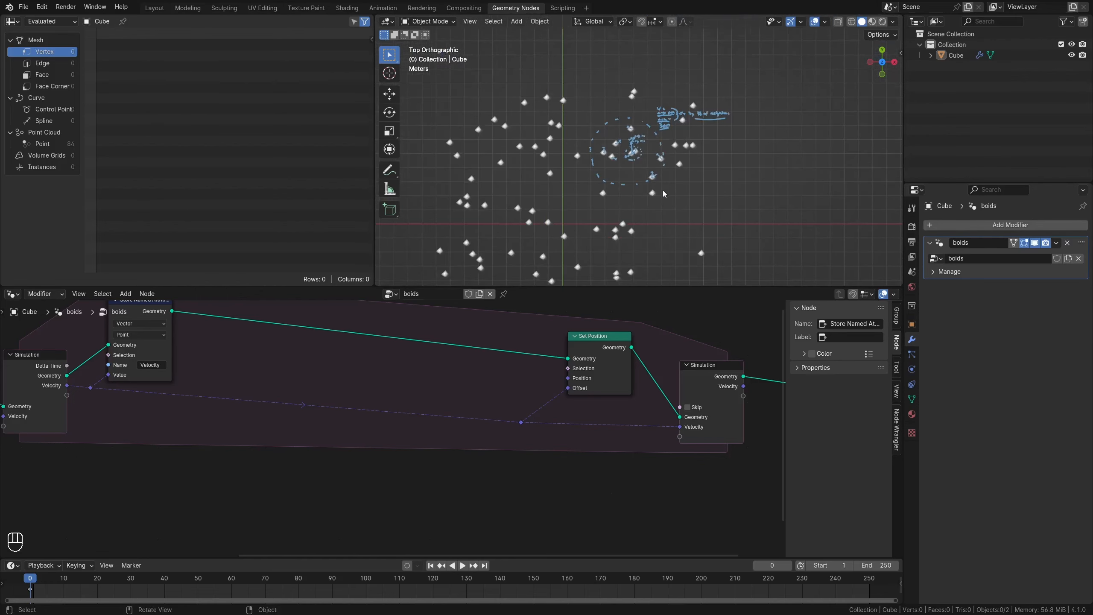
scroll(503, 141, down, 2)
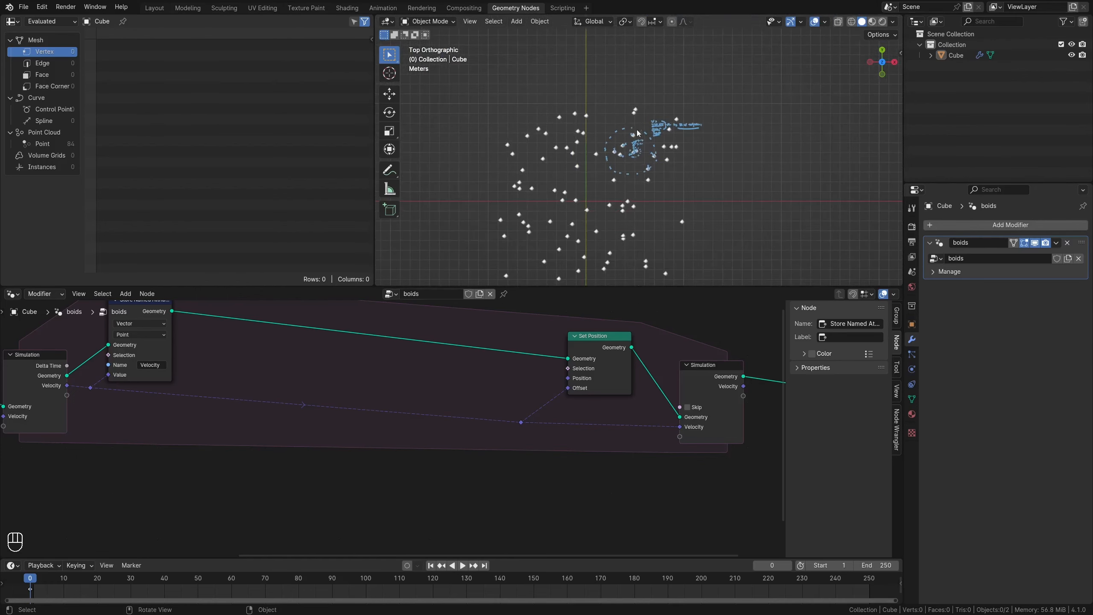
scroll(634, 178, up, 10)
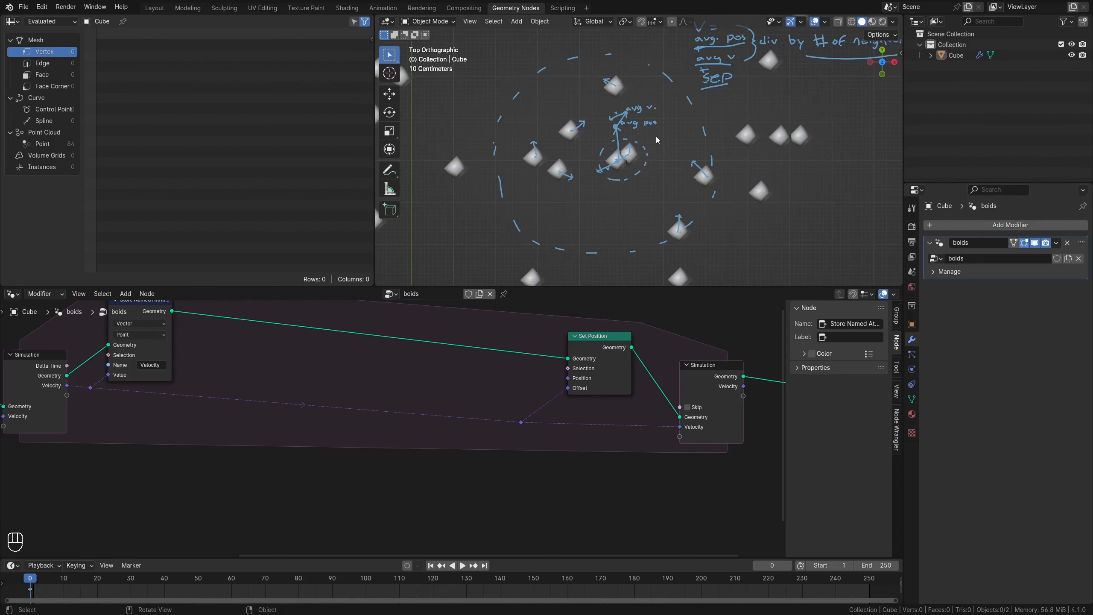
Add a Repeat zone and place it below the simulation zone.
middle_drag(335, 371, 377, 347)
key(shift+a)
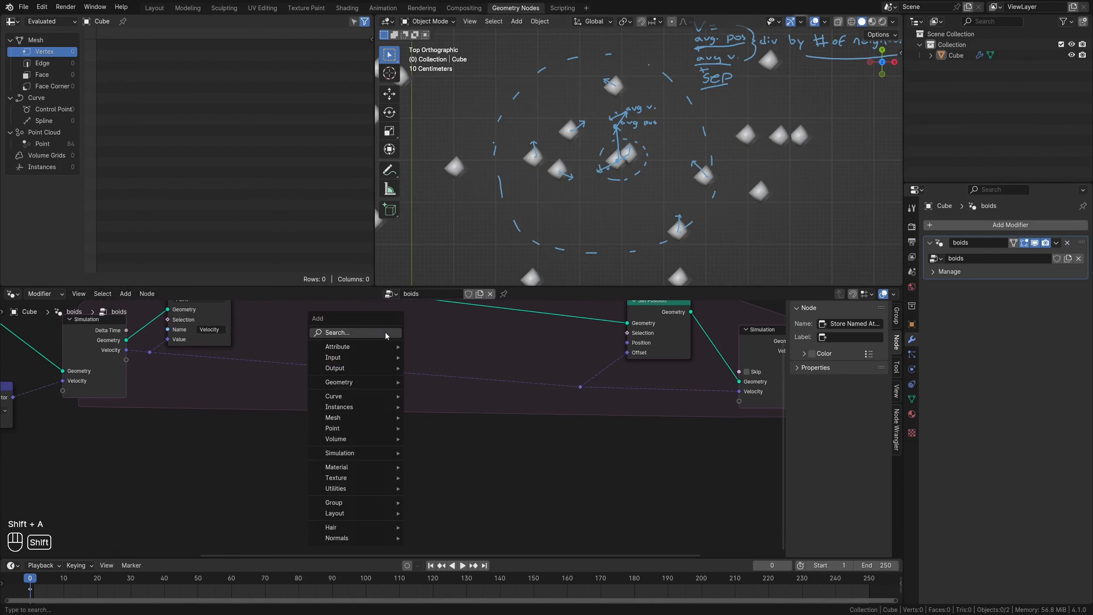
click(385, 332)
text(repeat)
key(Return)
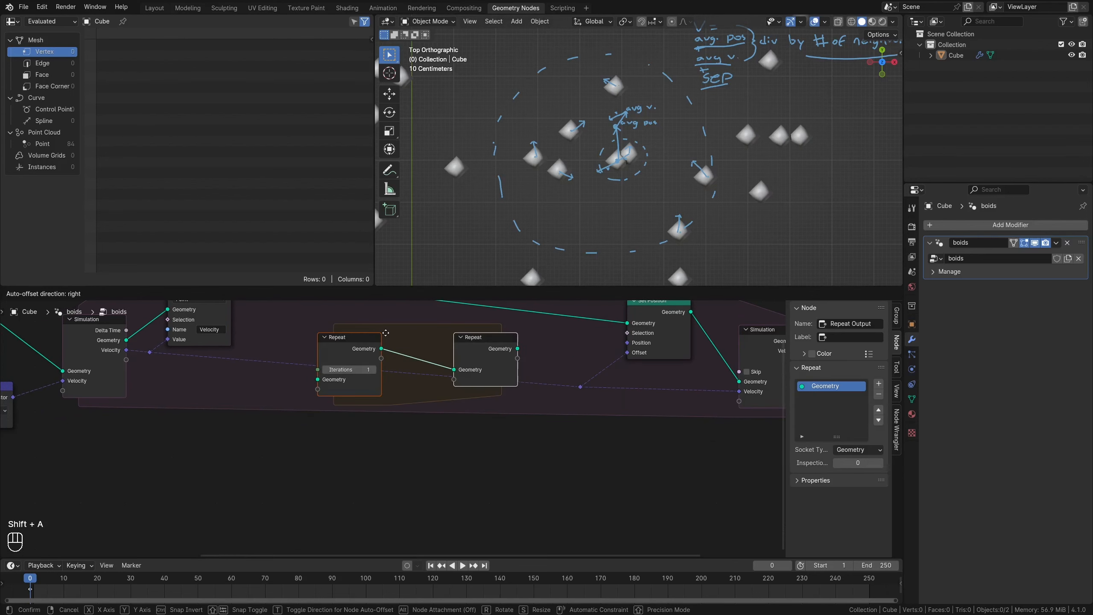
click(365, 427)
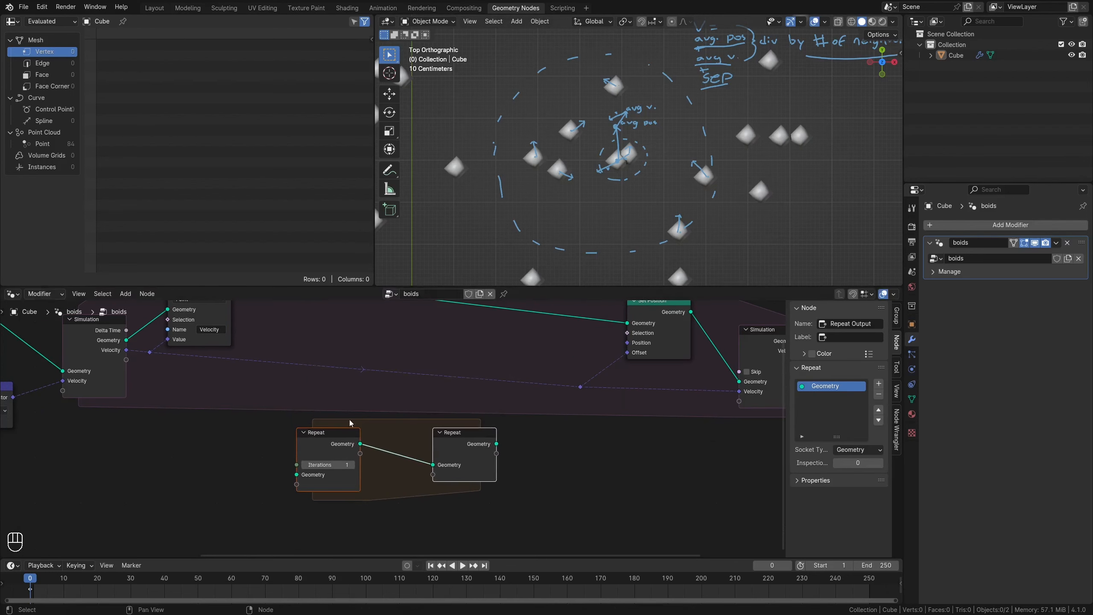
click(251, 399)
Expose the Points node's Count by connecting it to the Group Input node.
scroll(254, 402, down, 6)
middle_drag(58, 360, 398, 417)
scroll(398, 417, up, 5)
drag(287, 404, 467, 413)
scroll(392, 394, up, 3)
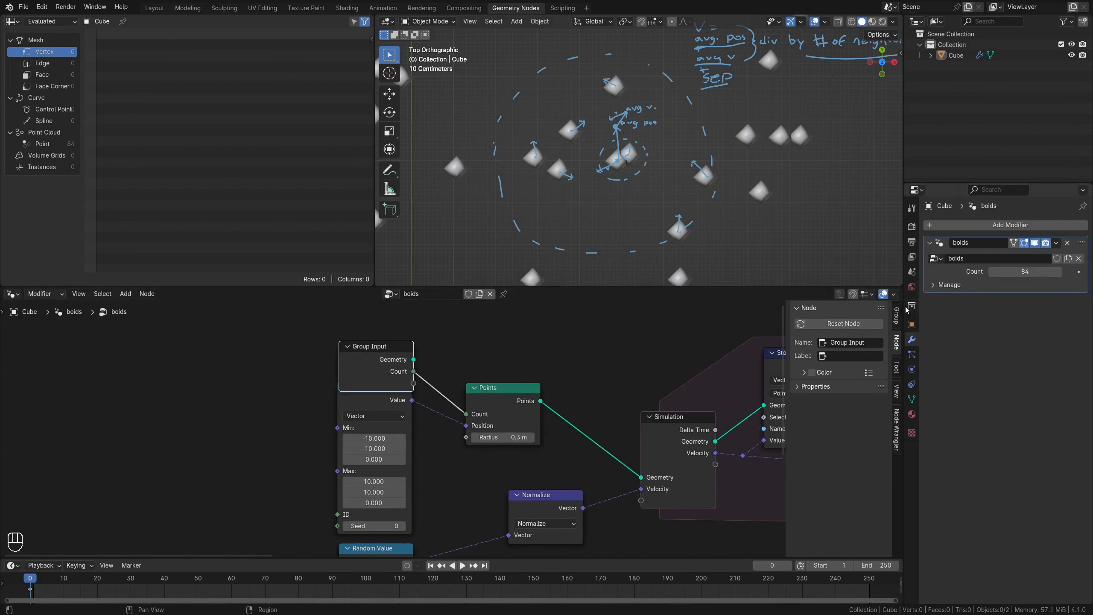
Rename the Count group input to Boid Count.
click(896, 322)
click(823, 350)
double_click(822, 349)
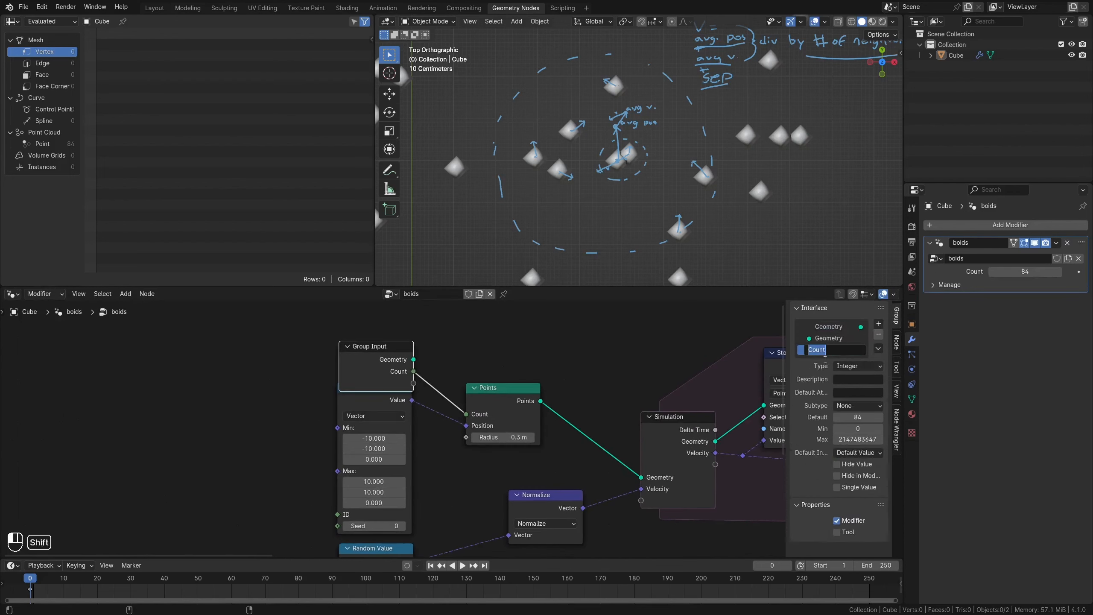
text(Boid Counrt)
key(Return)
double_click(850, 354)
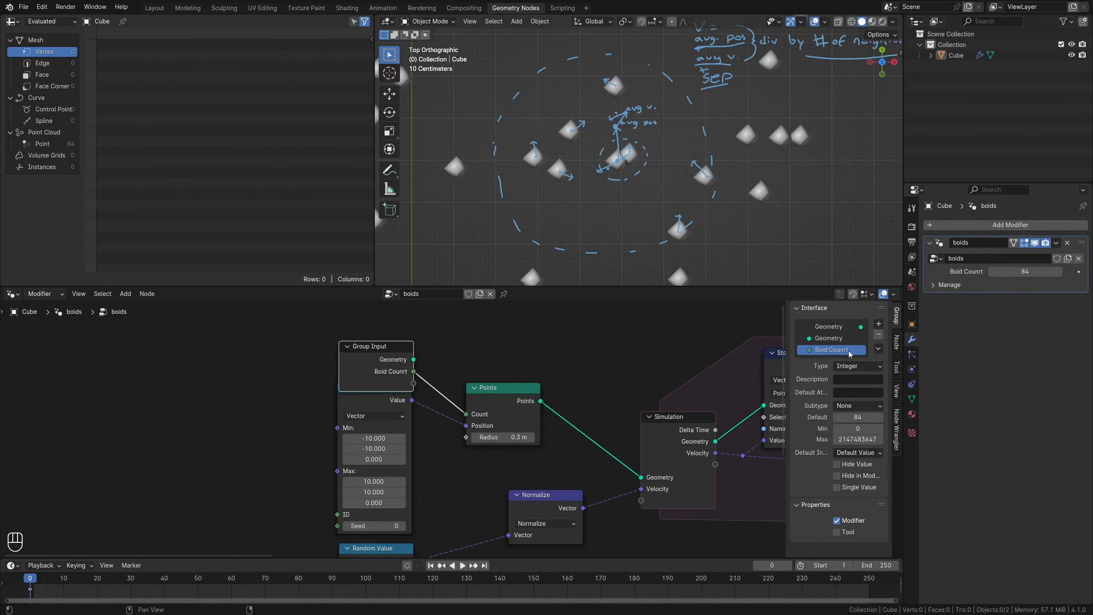
click(842, 352)
key(Left)
key(BackSpace)
key(Return)
Duplicate the Group Input node next to the Repeat zone and connect Boid Count to the zone's Iterations.
scroll(483, 396, down, 3)
middle_drag(484, 397, 306, 301)
key(shift+d)
click(610, 478)
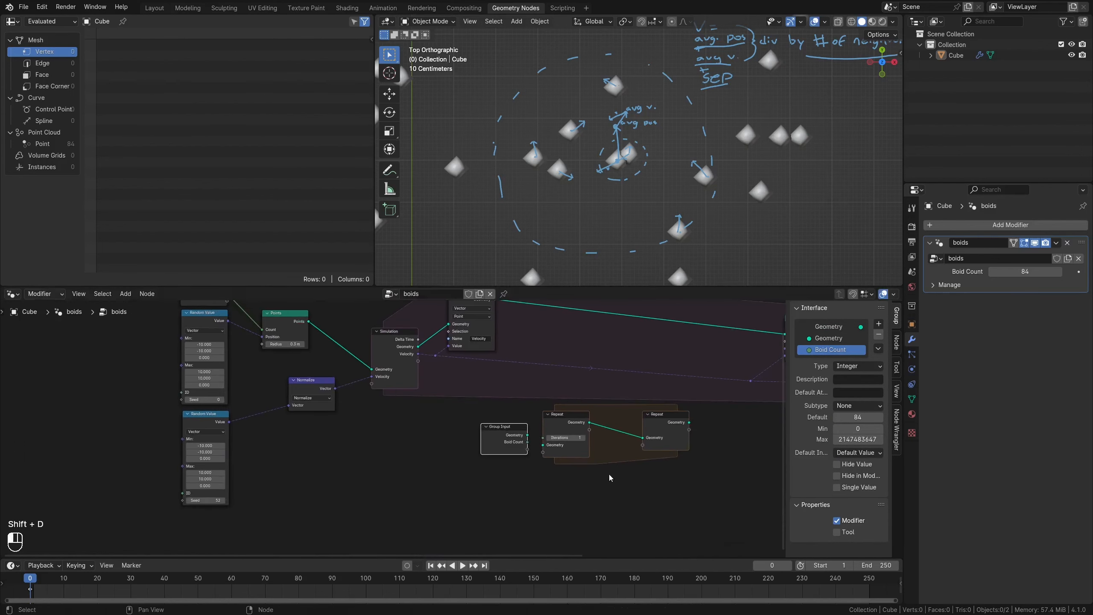
middle_drag(610, 478, 476, 451)
scroll(439, 427, up, 5)
drag(372, 403, 175, 332)
middle_drag(624, 427, 419, 522)
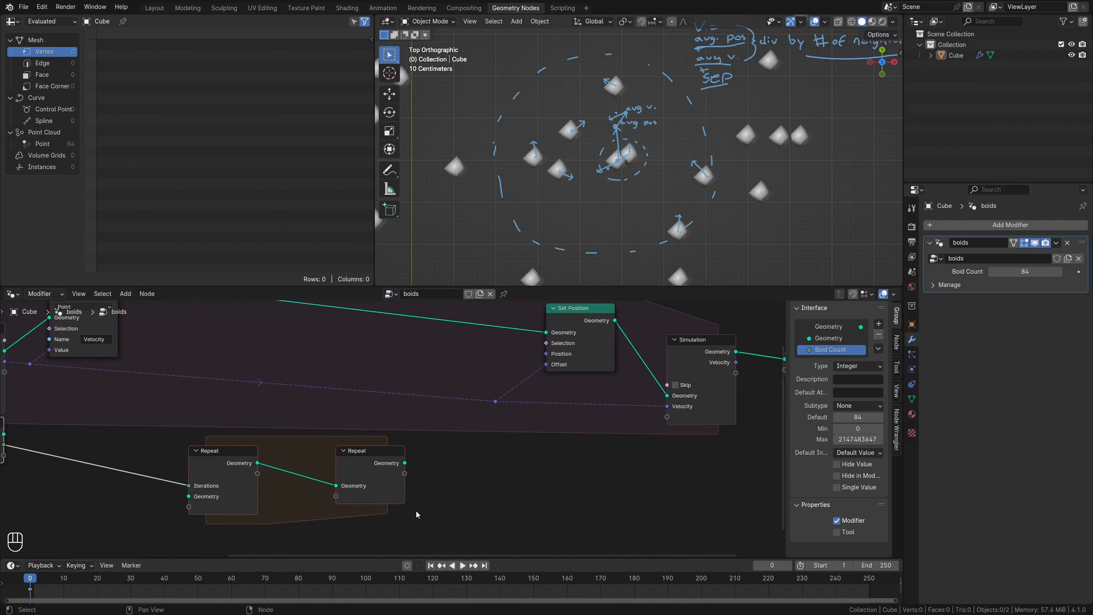
Widen the Repeat zone and move both of its nodes further from the duplicated Group Input.
scroll(416, 511, down, 4)
drag(393, 467, 420, 468)
drag(439, 508, 261, 459)
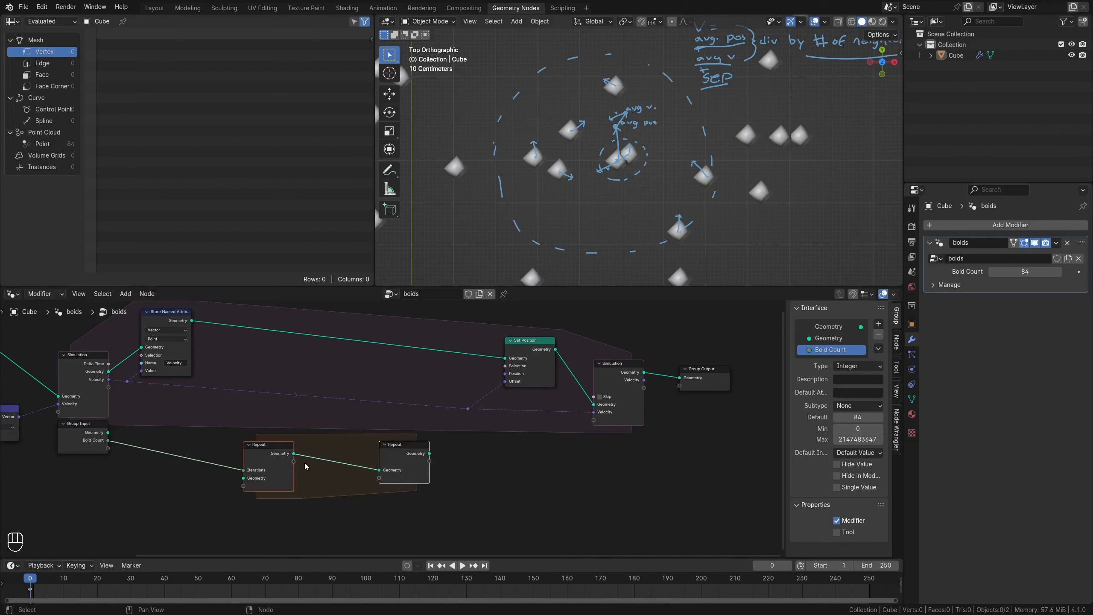
key(g)
click(356, 465)
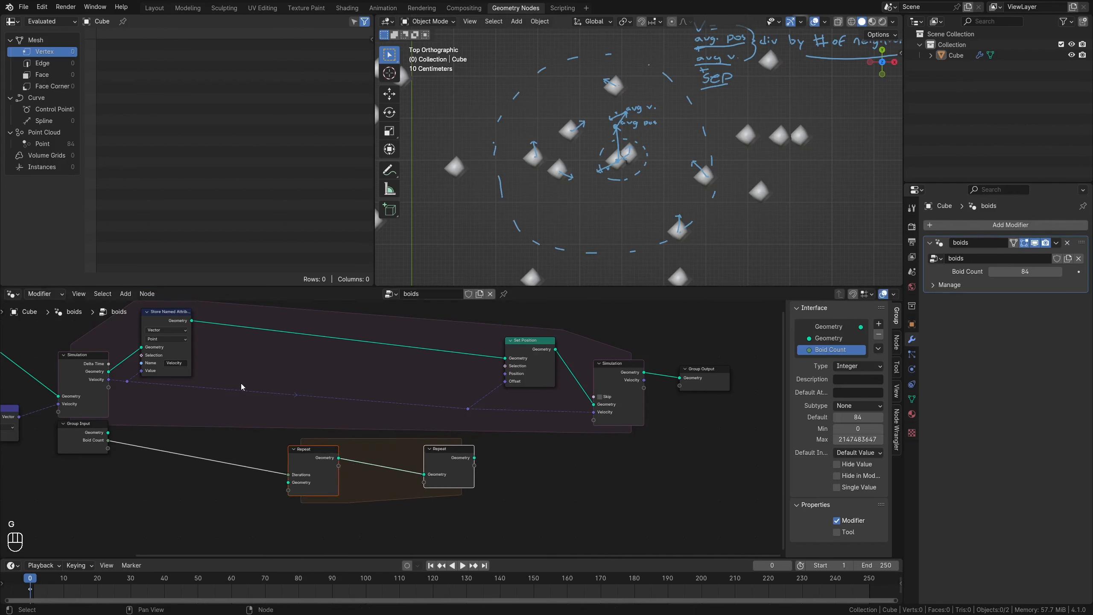
Insert a Capture Attribute node between Store Named Attribute and Set Position, and set its data type to Vector.
scroll(596, 174, up, 1)
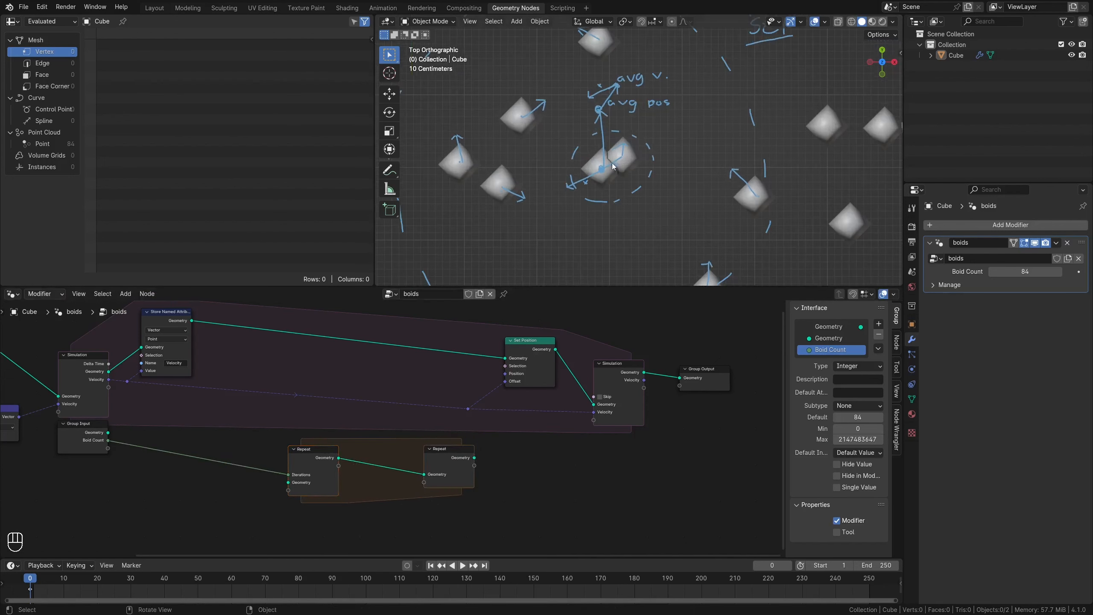
scroll(596, 177, up, 1)
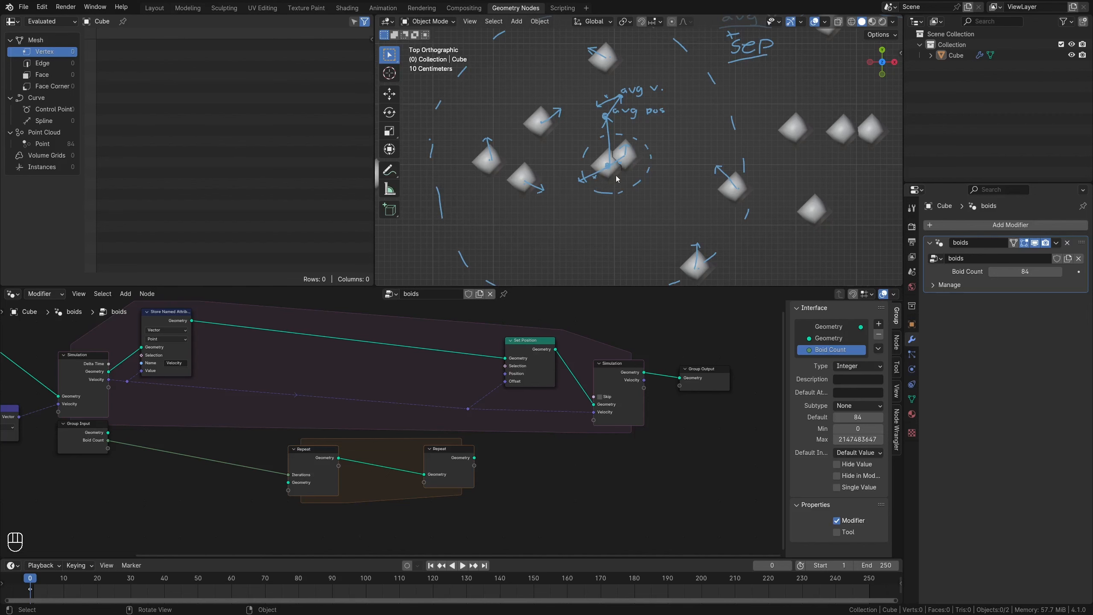
middle_drag(263, 339, 422, 357)
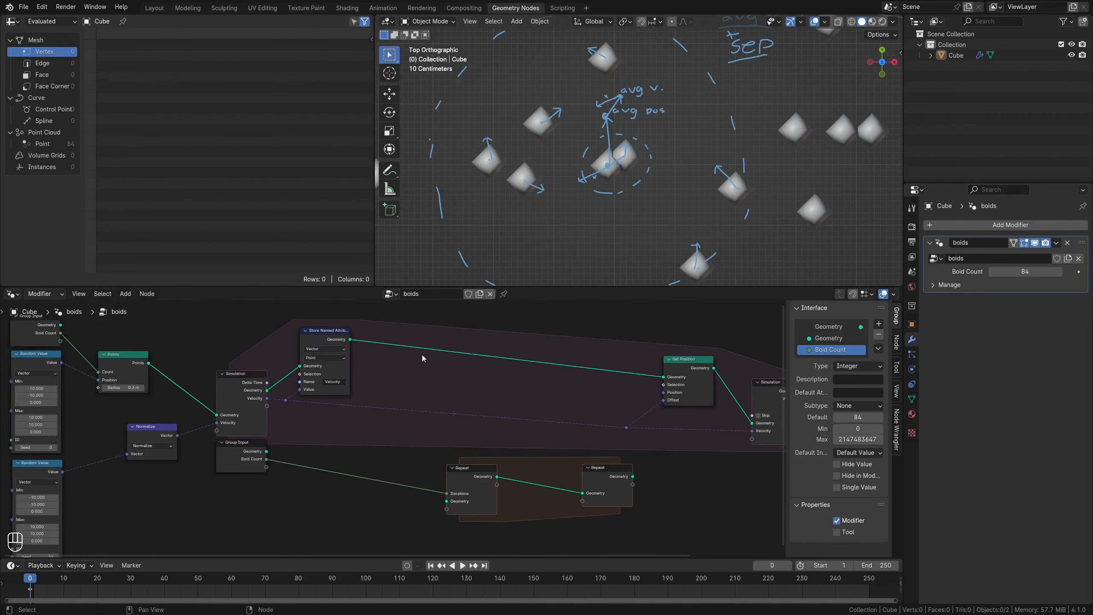
scroll(419, 345, up, 1)
key(shift+a)
text(c)
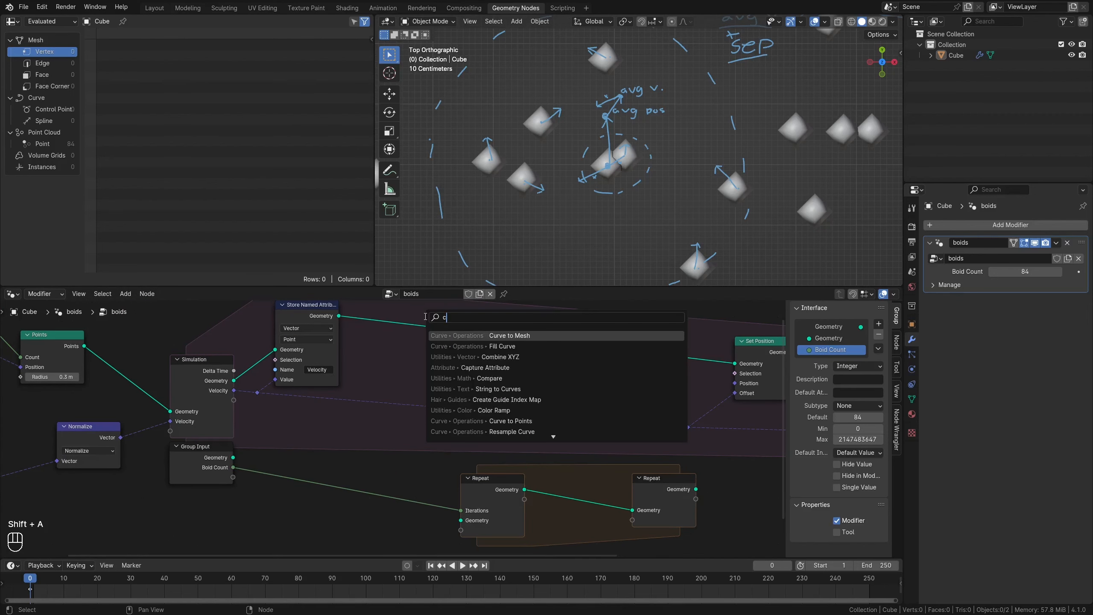
text(apt)
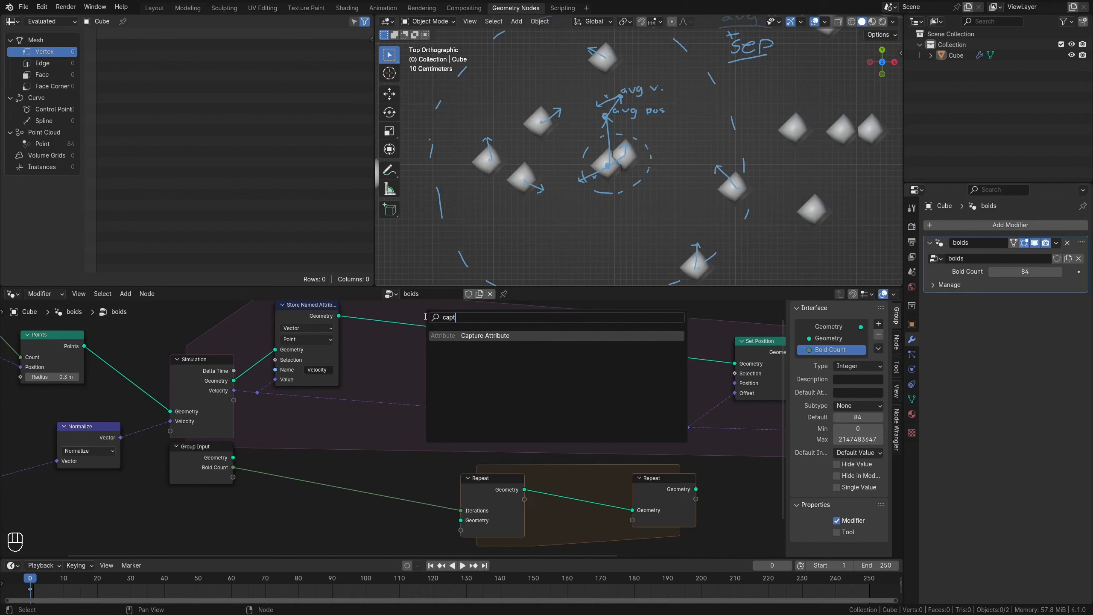
key(Return)
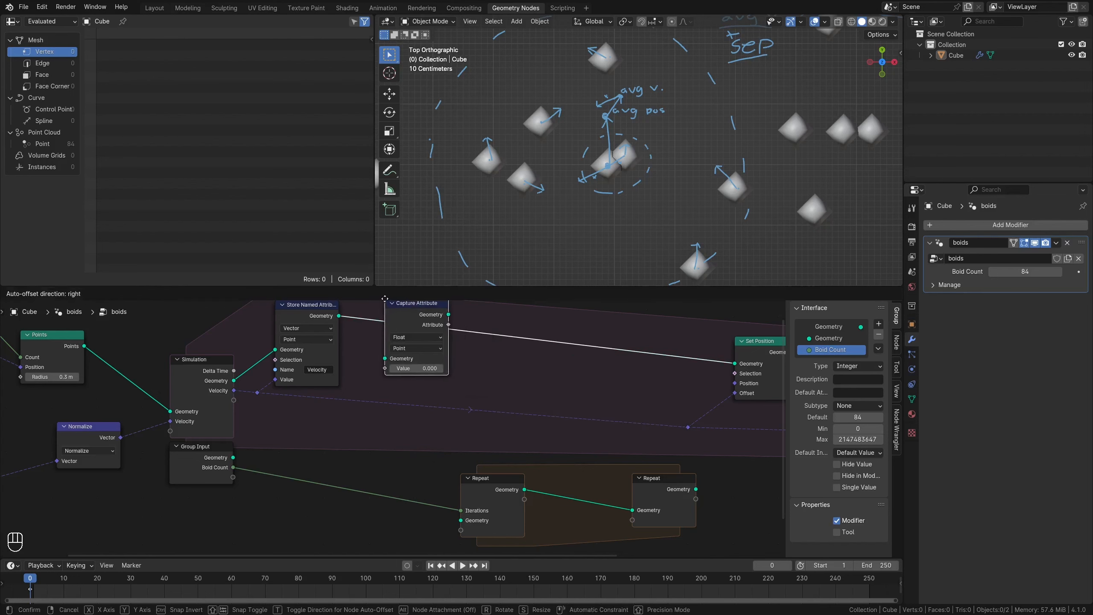
click(385, 302)
click(416, 337)
click(414, 378)
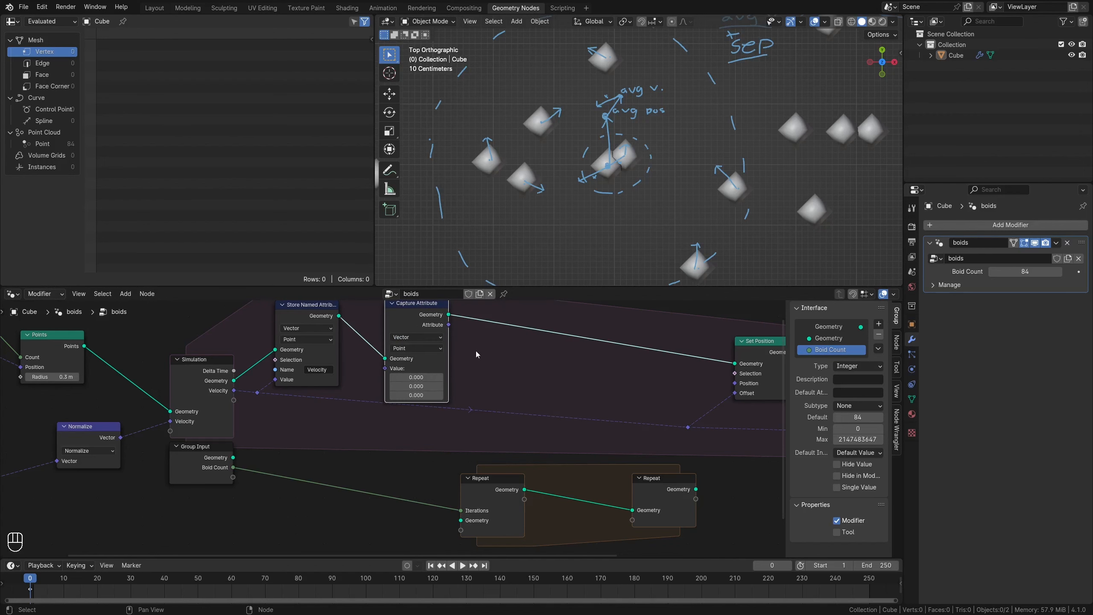
Add a Position node above Store Named Attribute and connect it to the Capture Attribute's Value input.
middle_drag(475, 353, 562, 441)
drag(522, 415, 524, 394)
click(449, 343)
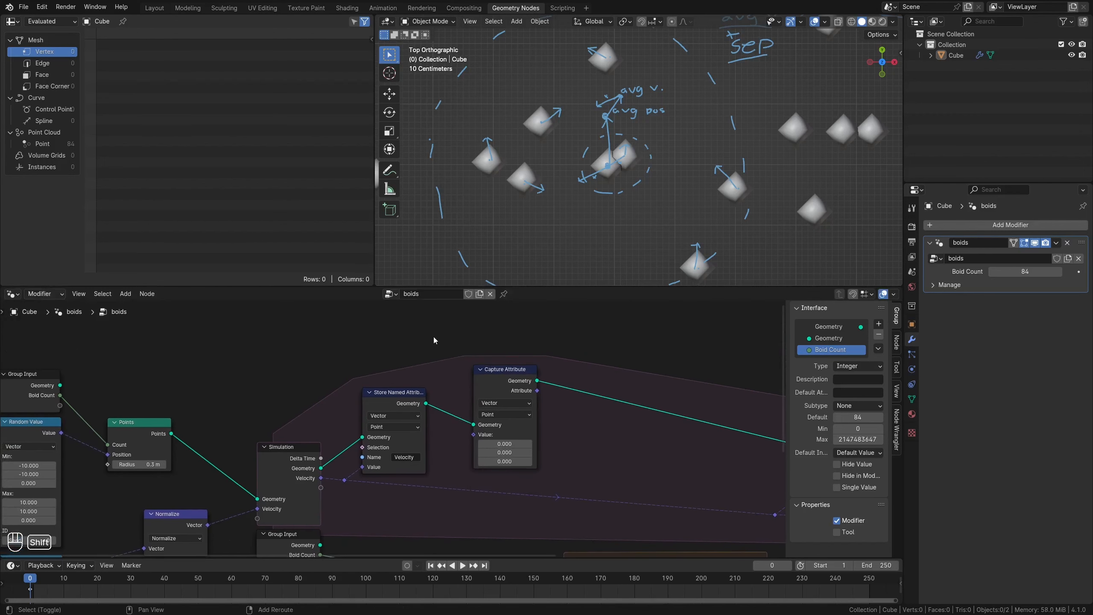
key(shift+a)
text(po)
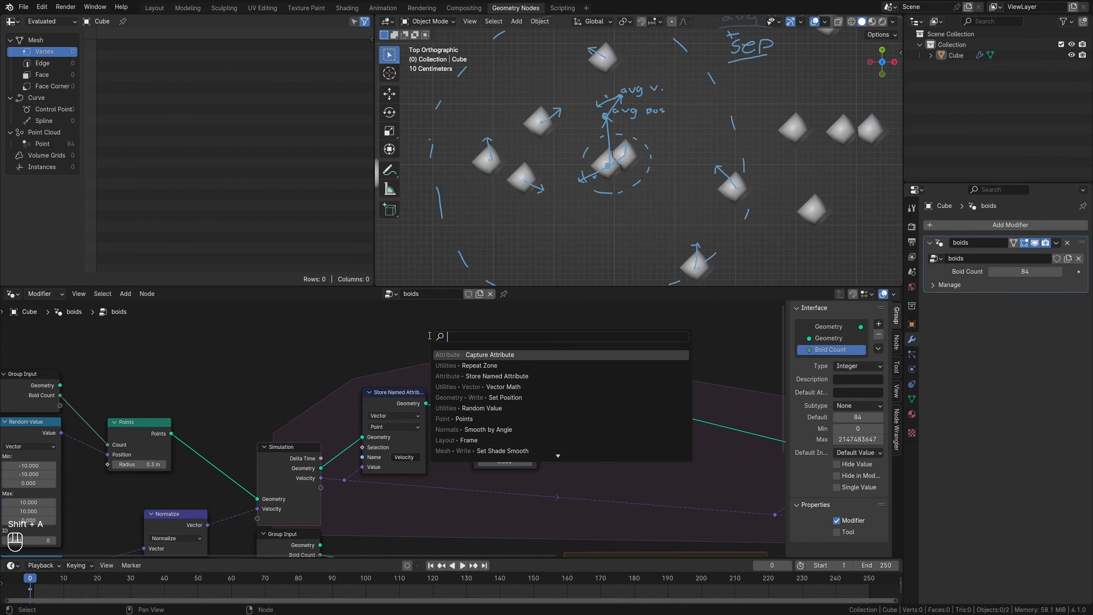
text(s)
key(Return)
click(365, 360)
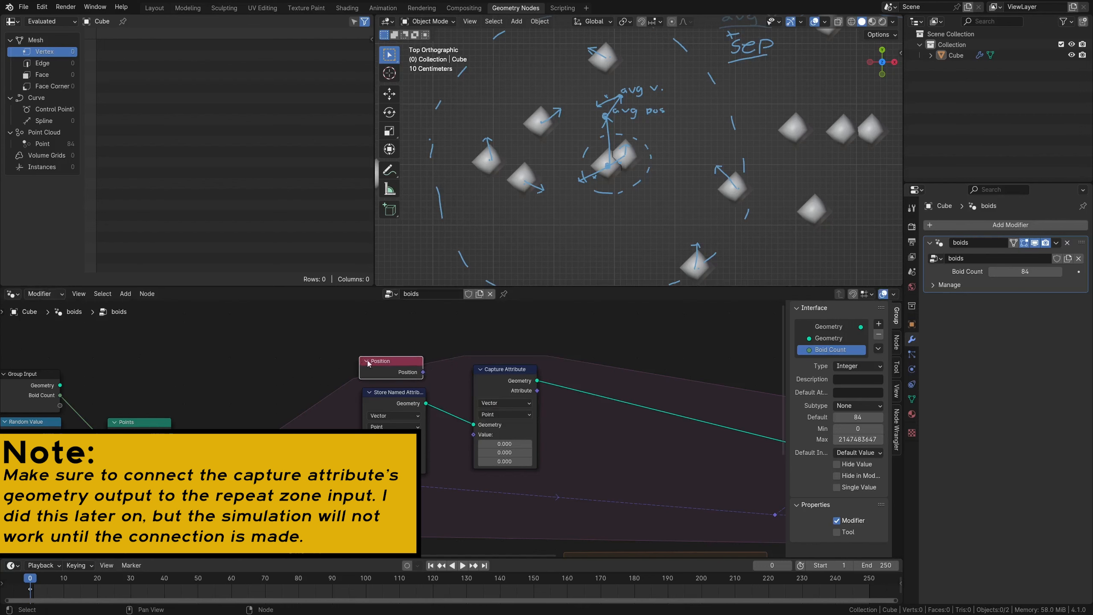
drag(422, 371, 474, 434)
scroll(474, 435, down, 2)
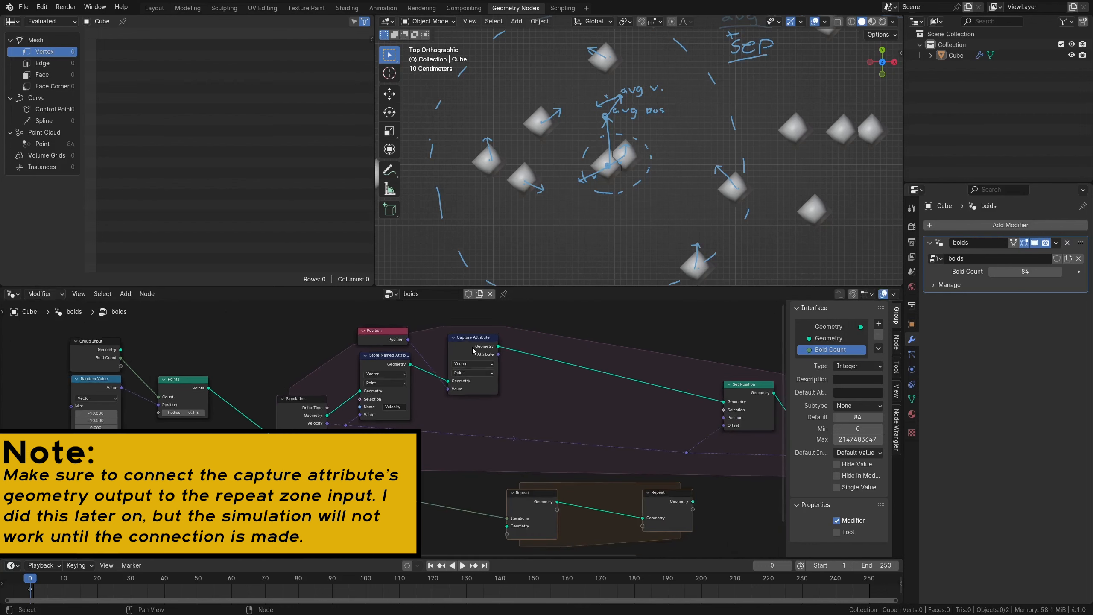
Spread the layout by moving the Set Position, Simulation output and Group Output nodes along X, and shift the Repeat zone after them.
drag(466, 341, 441, 335)
middle_drag(608, 498, 511, 452)
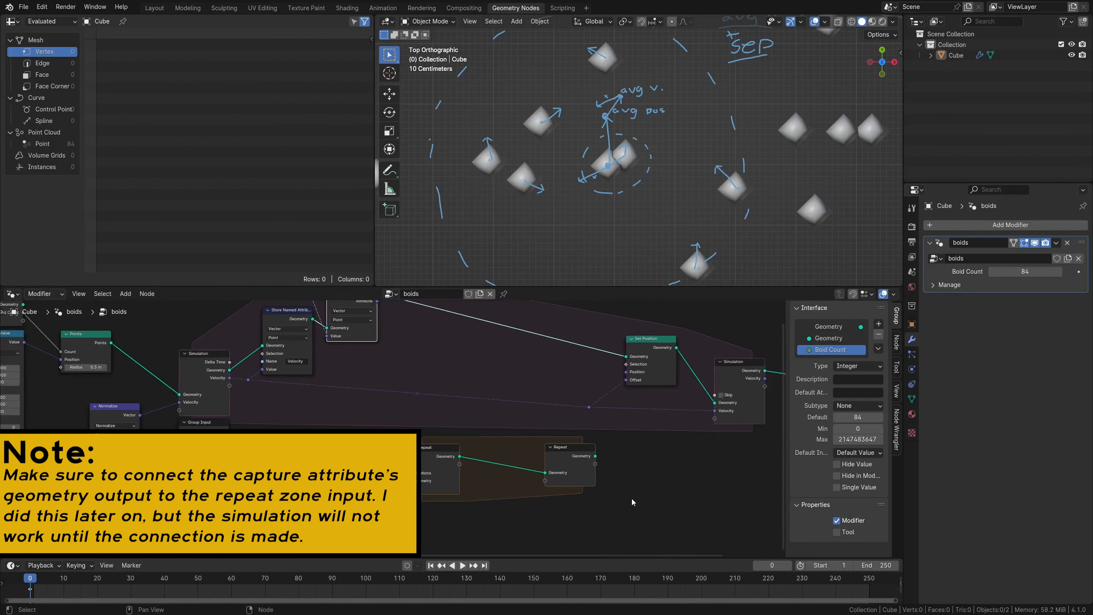
scroll(632, 499, down, 2)
drag(504, 346, 697, 429)
key(g)
key(x)
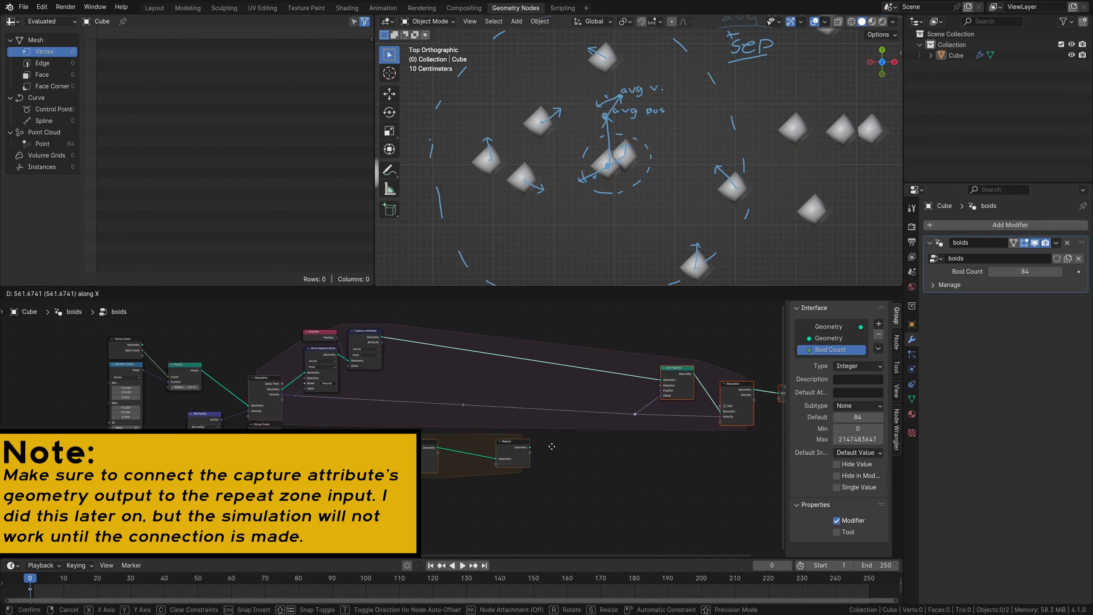
click(552, 447)
drag(556, 497, 420, 449)
key(g)
click(458, 445)
Connect the captured Attribute to the Repeat zone as a new item and rename that item Sample Position.
scroll(396, 432, up, 1)
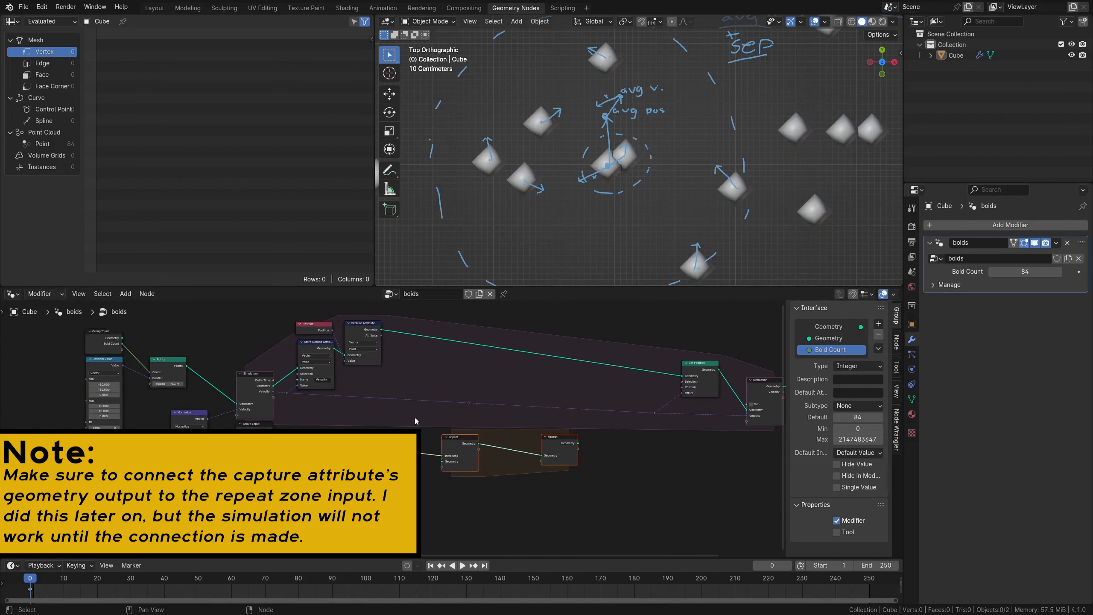
scroll(415, 421, up, 2)
drag(335, 325, 421, 496)
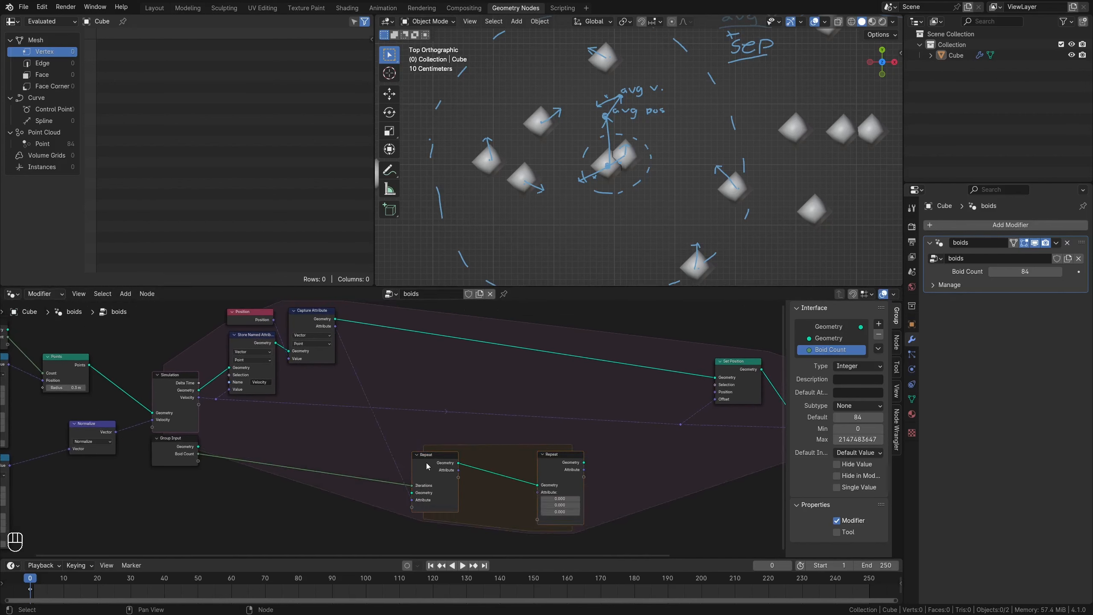
click(896, 343)
double_click(834, 415)
text(Sample Position)
key(Return)
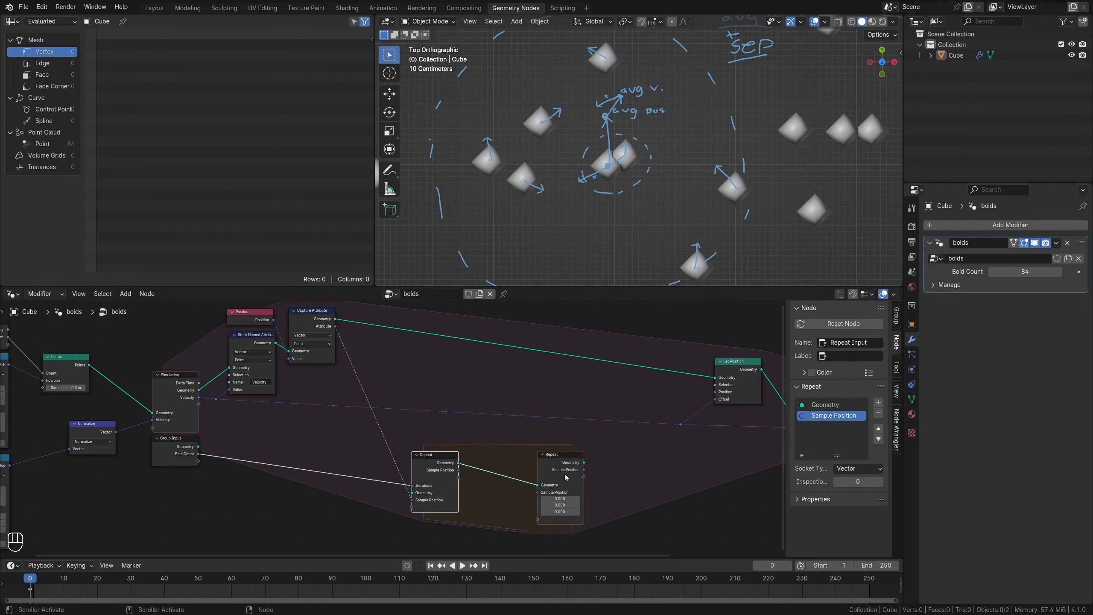
click(450, 423)
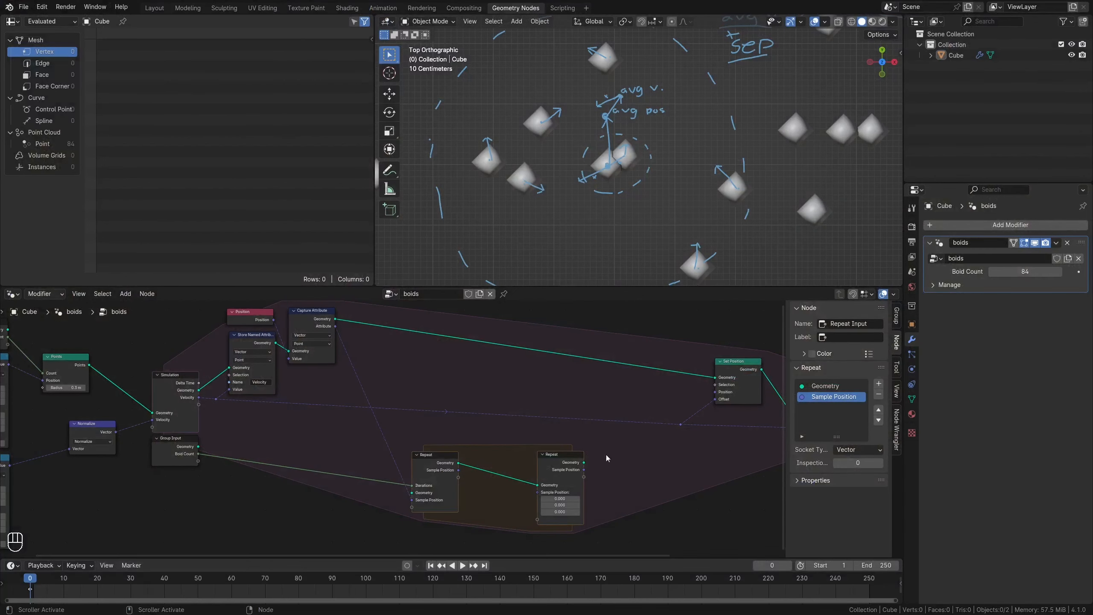
Link Sample Position through the Repeat zone to its output node and widen the zone by moving the output node away.
middle_drag(650, 477, 488, 483)
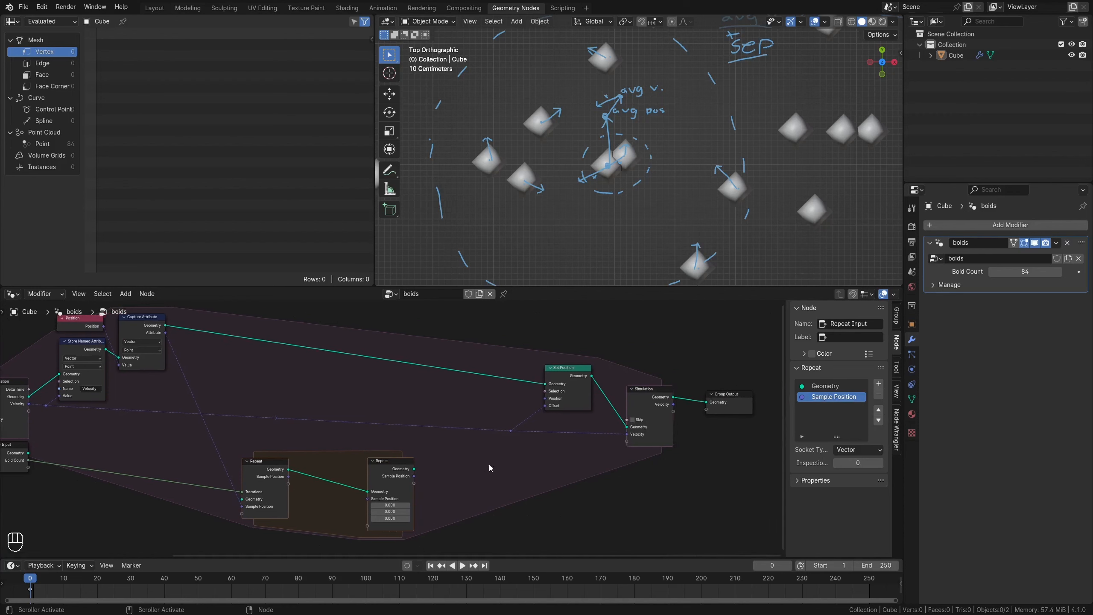
scroll(436, 500, up, 5)
drag(269, 434, 405, 474)
click(544, 477)
scroll(551, 477, down, 3)
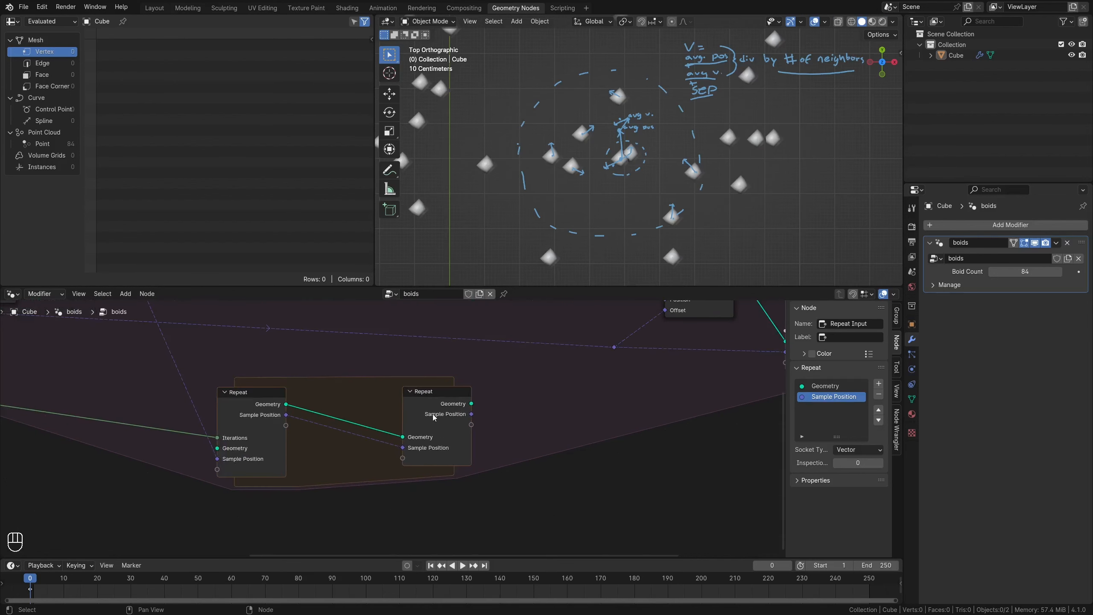
drag(432, 415, 519, 423)
click(263, 421)
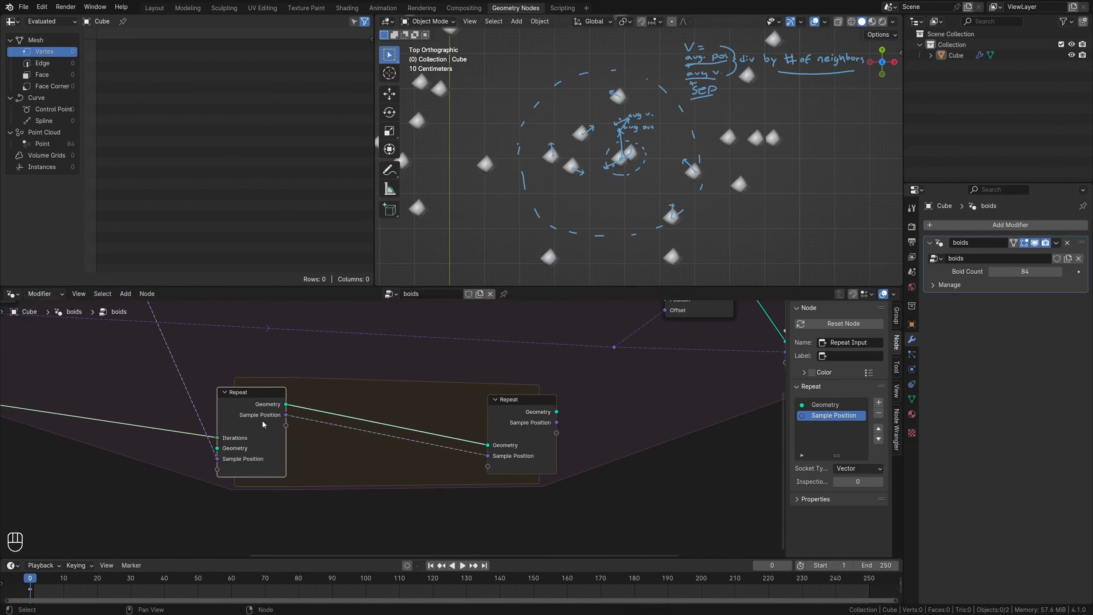
click(343, 448)
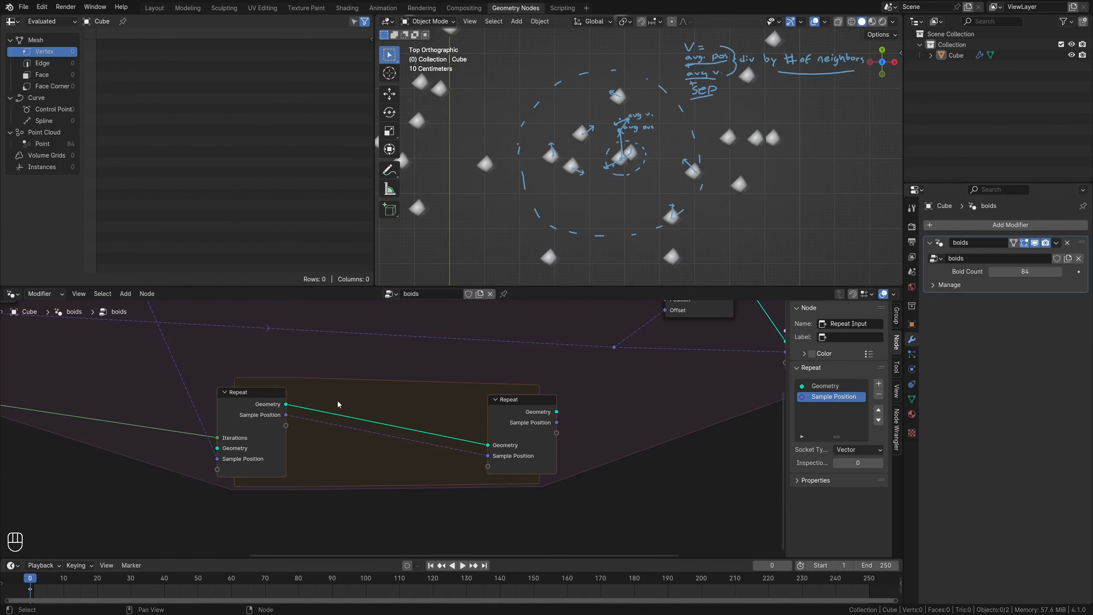
scroll(589, 87, down, 5)
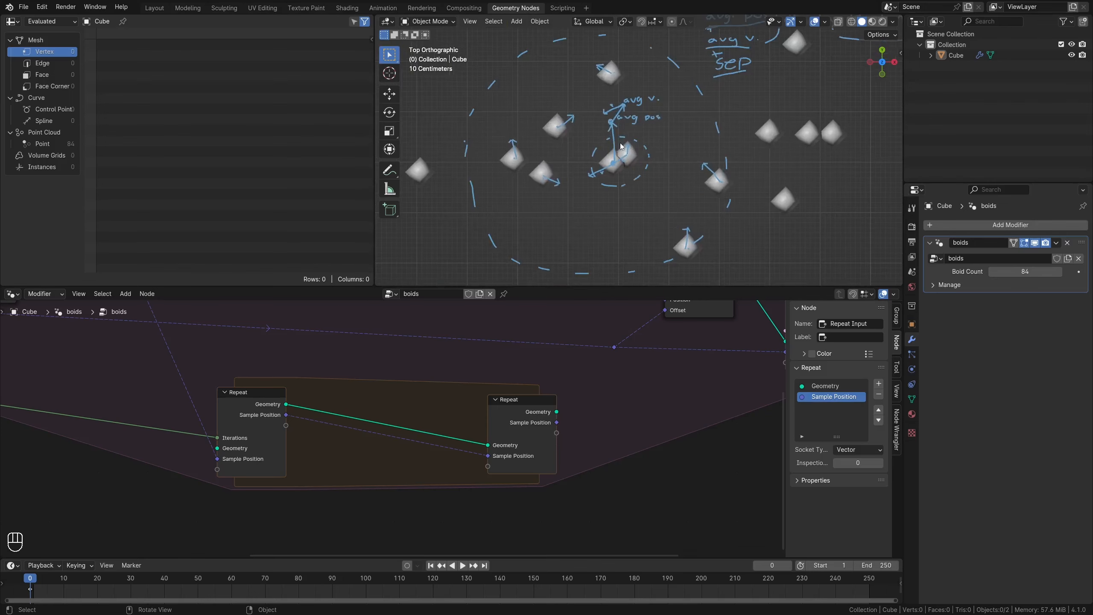
Add another item to the Repeat zone with socket type Integer and name it Index.
click(251, 457)
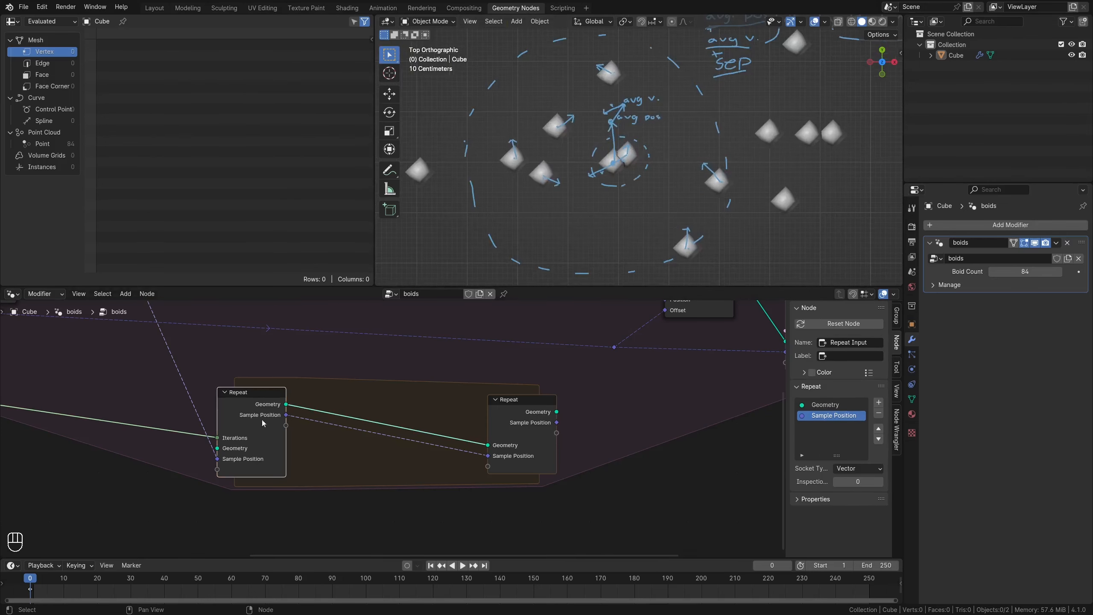
click(879, 402)
double_click(852, 428)
key(Return)
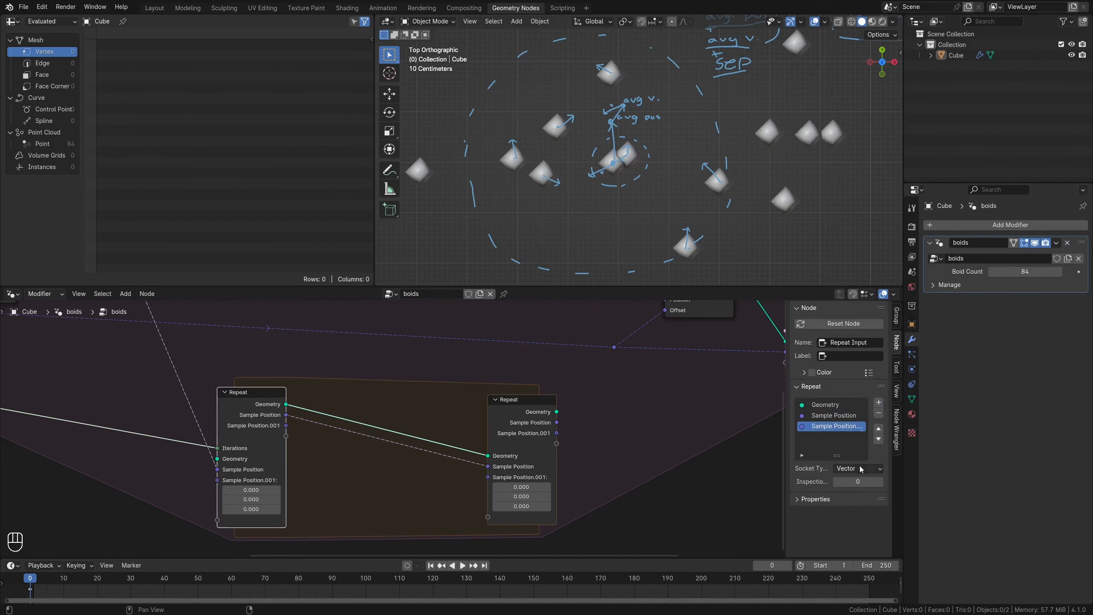
click(857, 468)
click(859, 343)
double_click(838, 426)
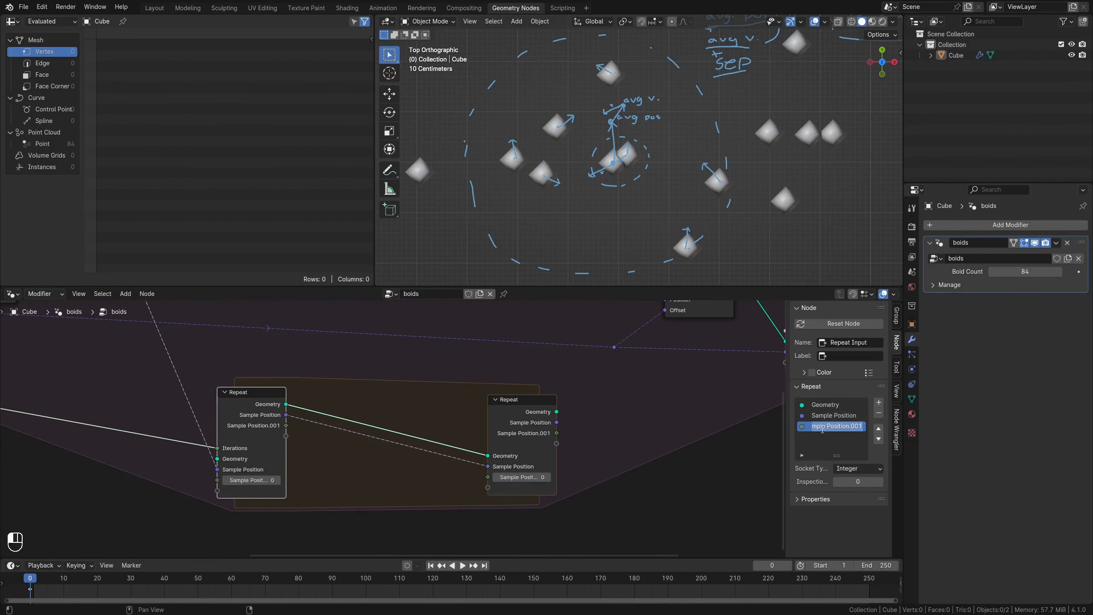
text(Index)
key(Return)
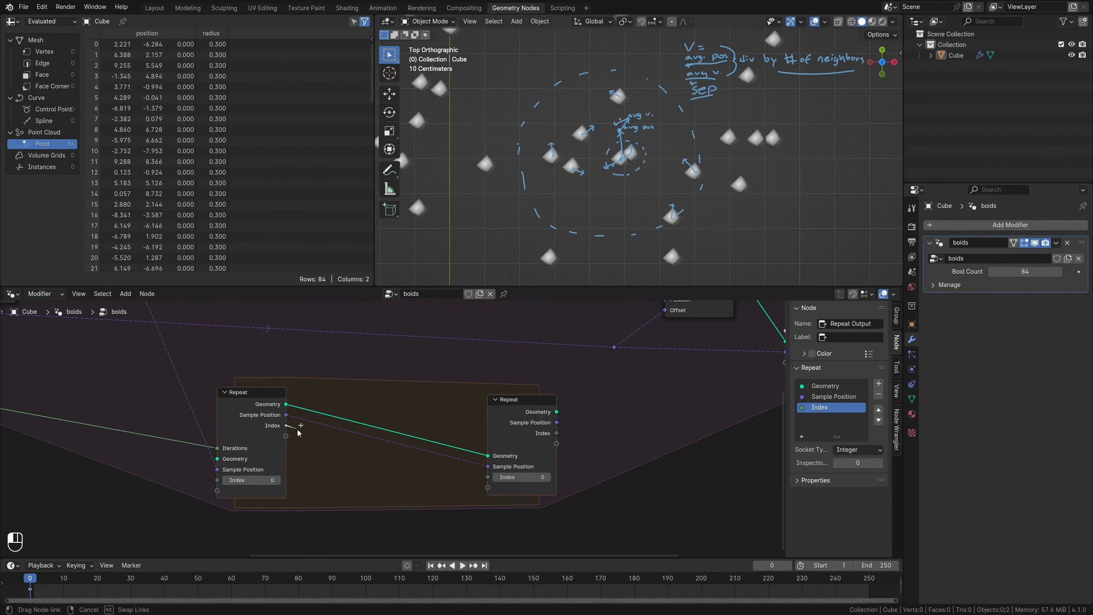
Link Index through the Repeat zone and insert a Math node set to Add with value 1 before the output's Index.
mouse_move(286, 425)
mouse_down()
mouse_move(368, 457)
mouse_move(495, 477)
mouse_up()
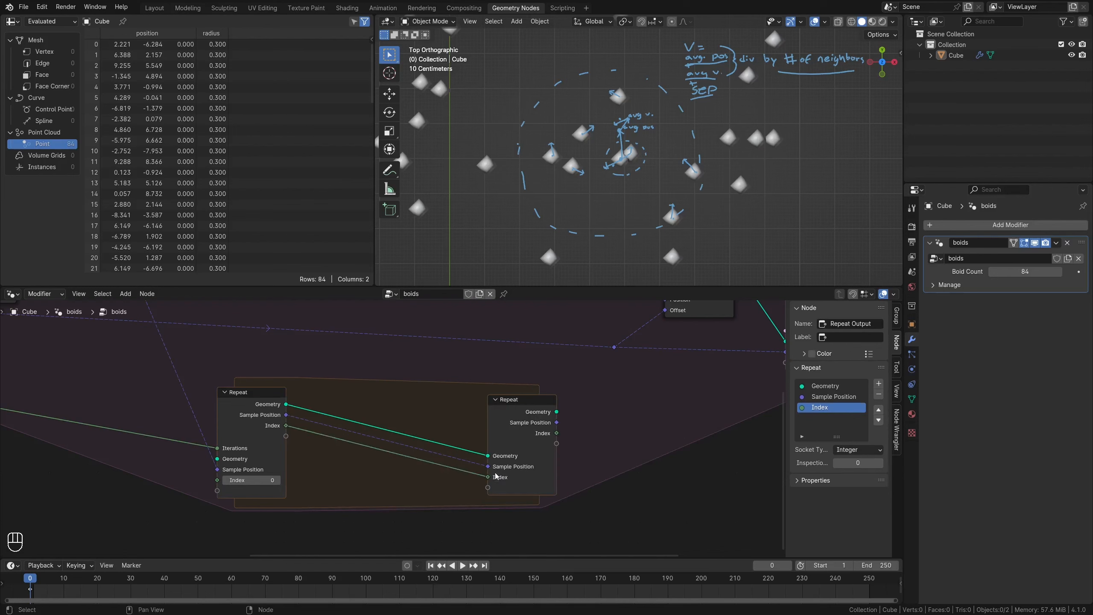
key(shift+a)
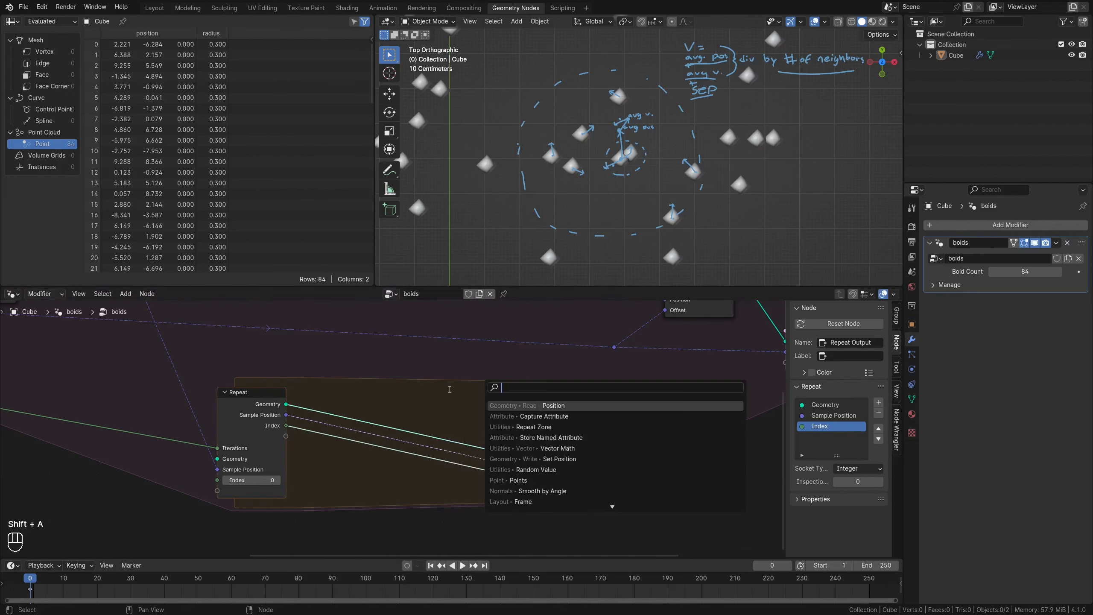
text(math)
key(Return)
click(415, 467)
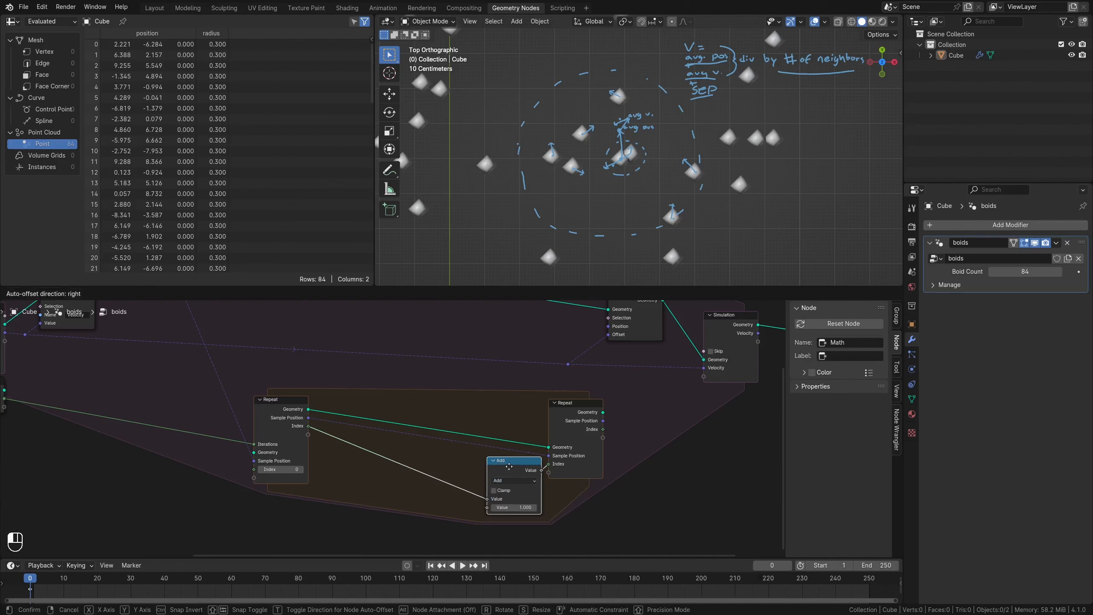
click(509, 466)
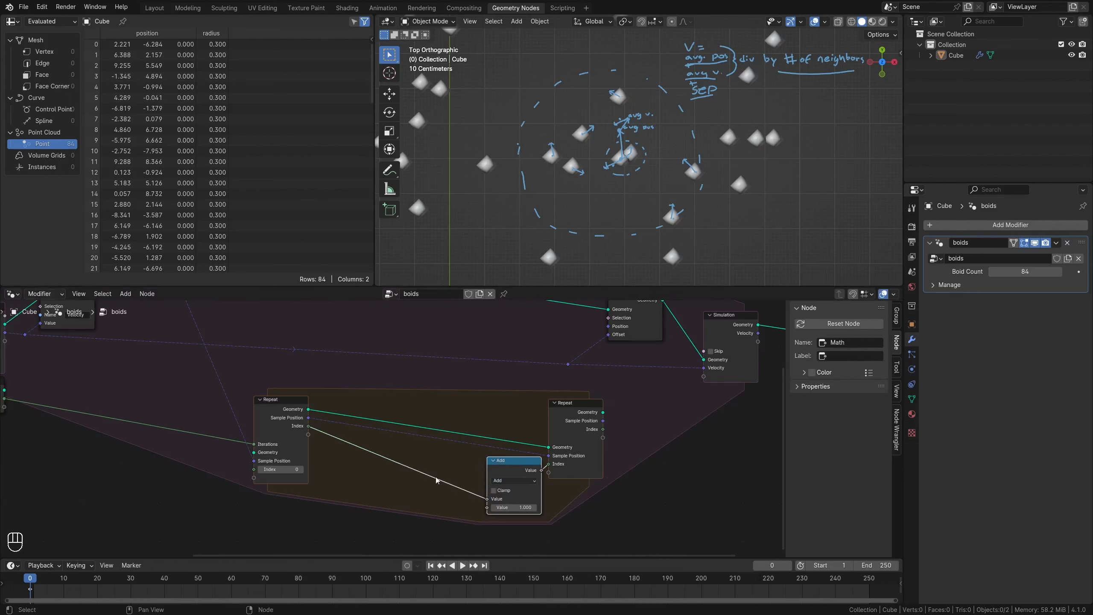
Add a Sample Index node inside the Repeat zone, fed by the zone's Geometry.
middle_drag(370, 449, 484, 481)
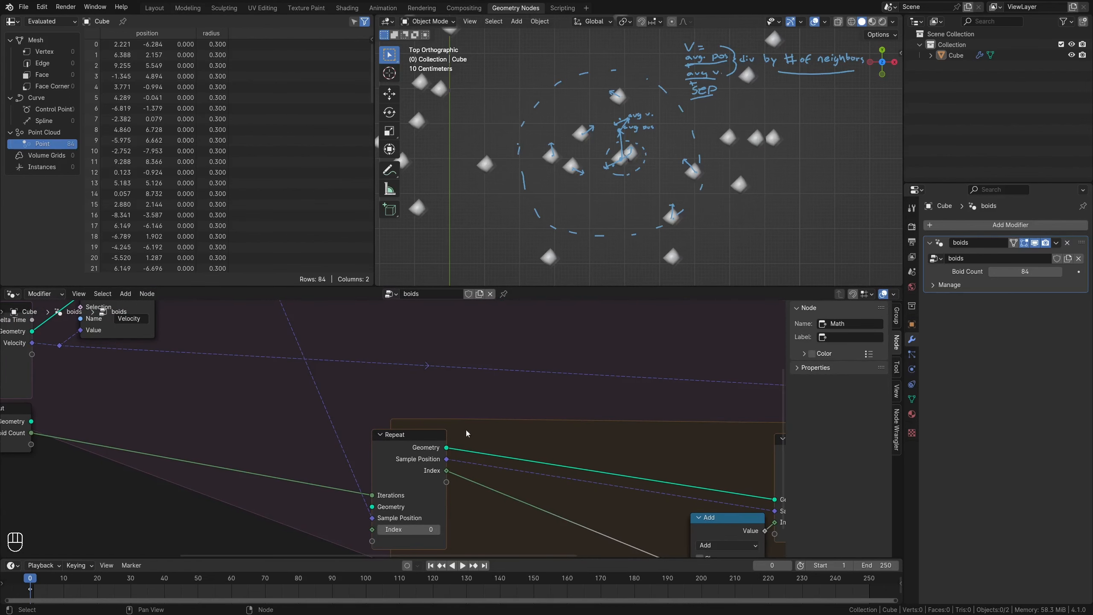
middle_drag(468, 433, 378, 443)
key(shift+a)
click(407, 394)
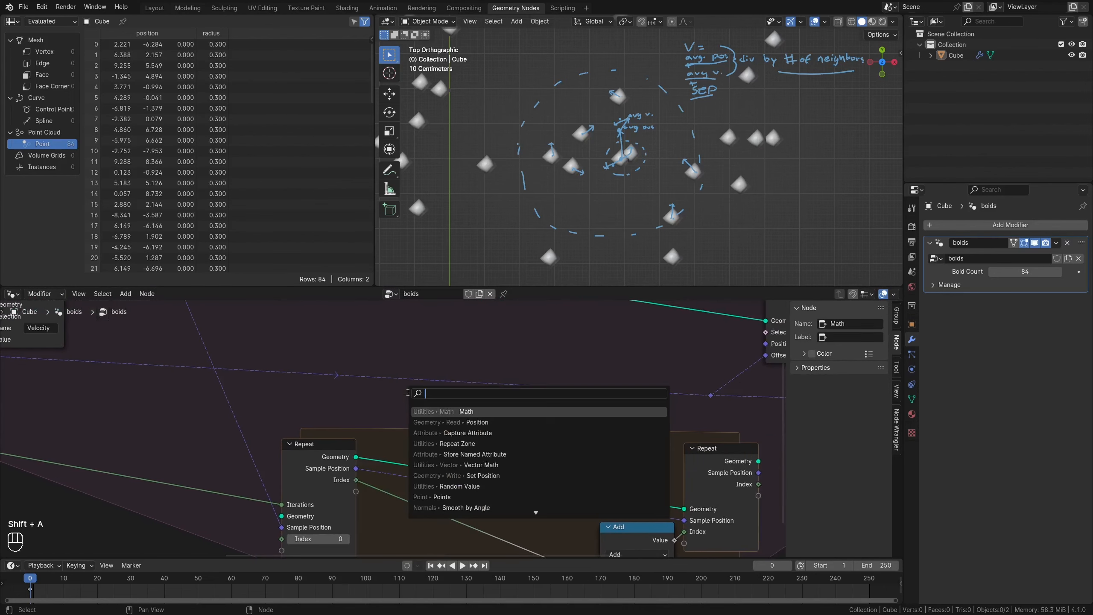
text(samp)
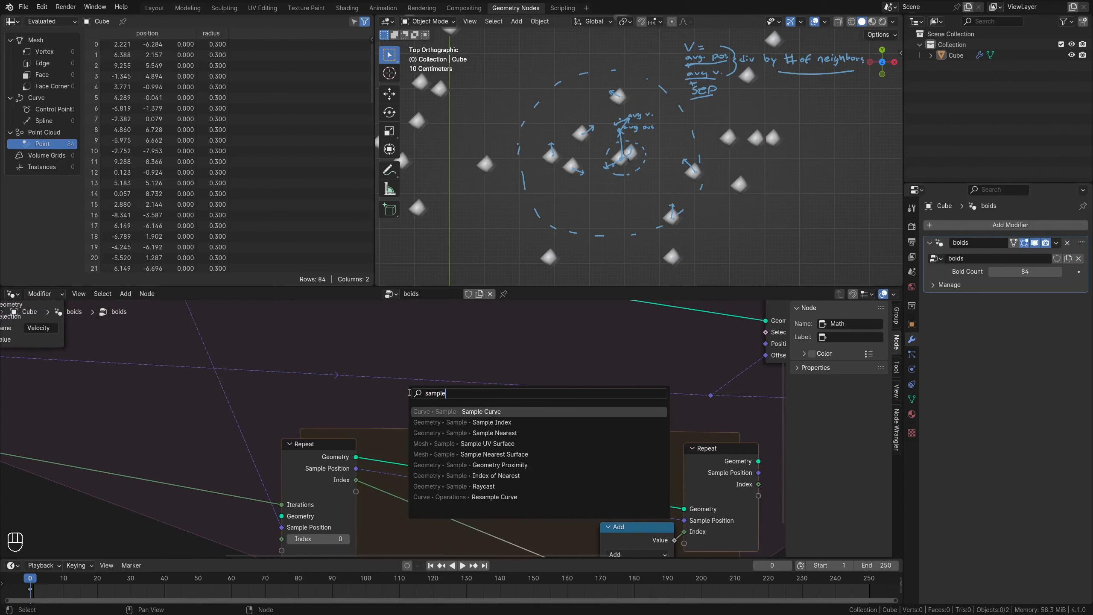
text(le)
key(Down)
key(Return)
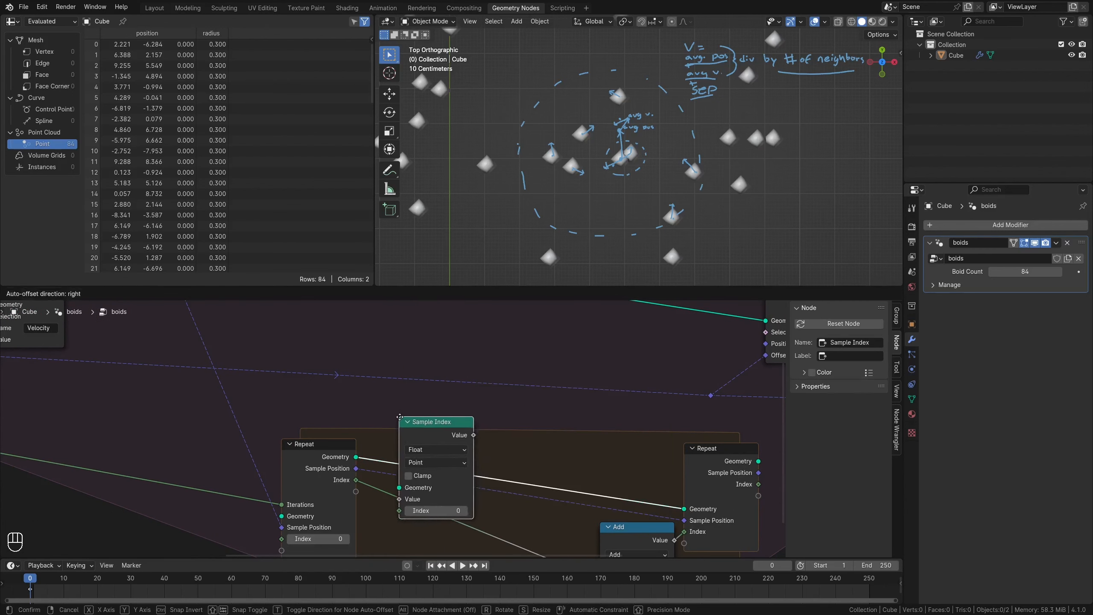
click(403, 423)
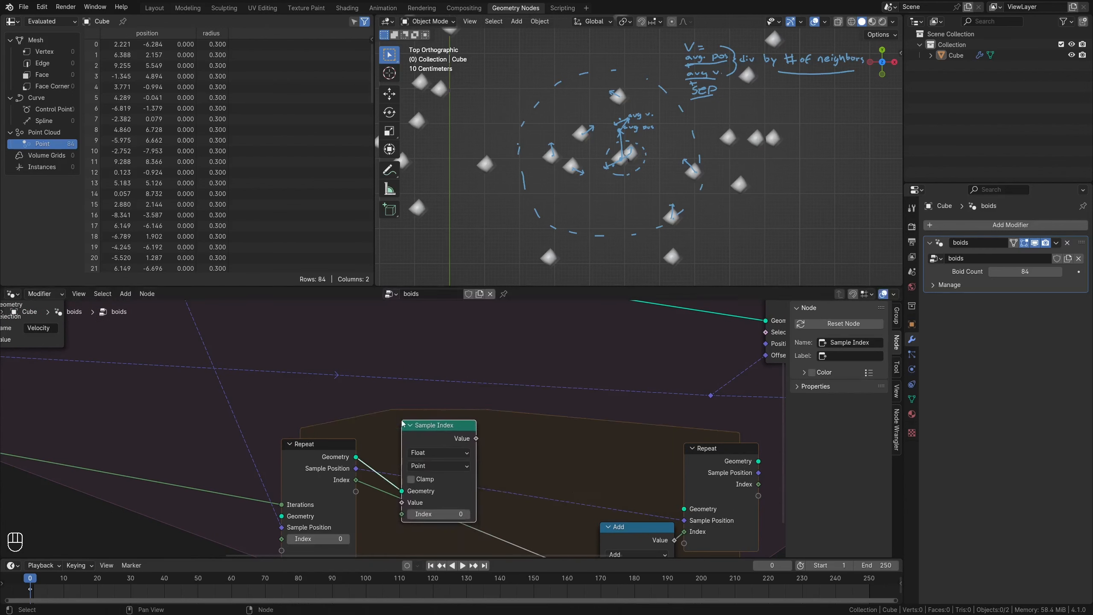
Move the Sample Index node higher in the Repeat zone and link the zone's Geometry through to its output node.
drag(403, 423, 412, 361)
drag(356, 456, 684, 509)
click(455, 390)
click(431, 371)
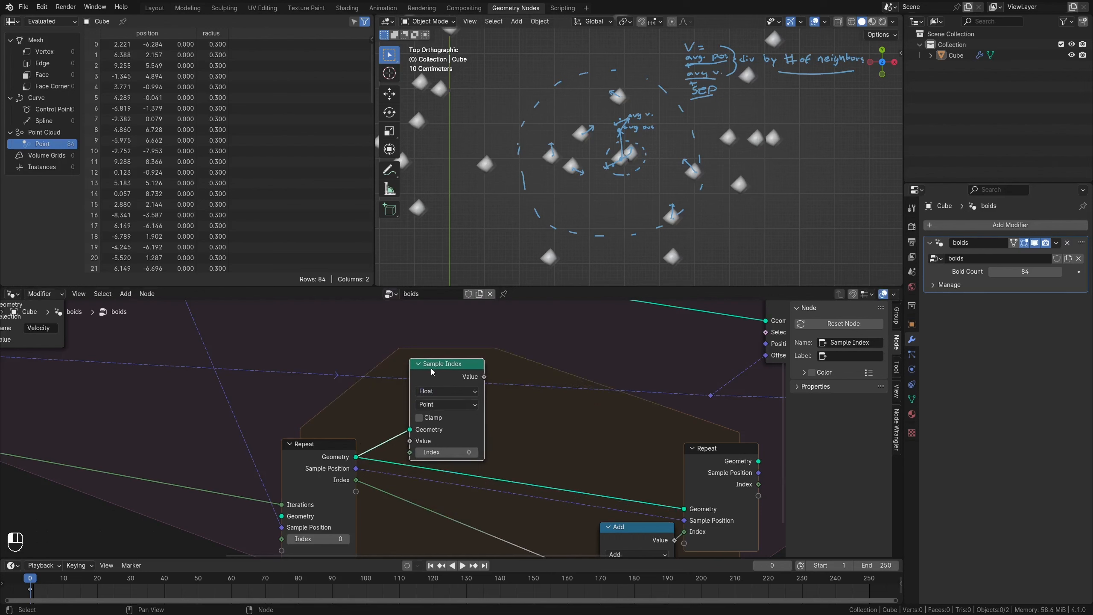
drag(432, 371, 448, 364)
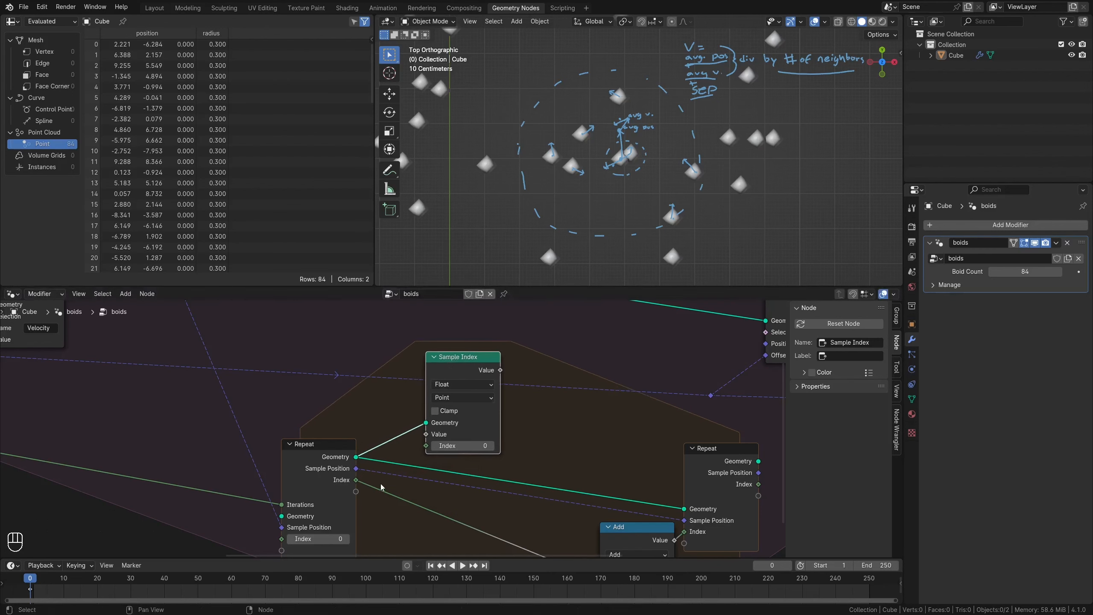
Branch the Repeat zone's Index link with a reroute and connect it to the Sample Index node's Index input.
drag(382, 487, 384, 487)
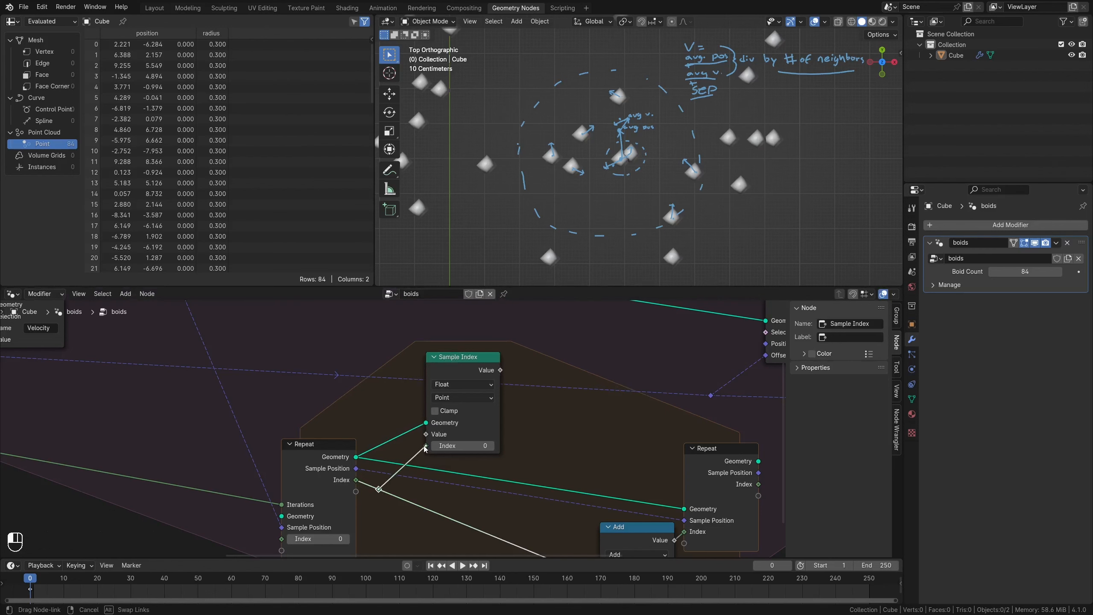
drag(425, 448, 426, 446)
click(417, 425)
Duplicate the Position node and place the copy just above the Repeat input node.
scroll(374, 422, down, 4)
middle_drag(369, 418, 407, 498)
click(153, 361)
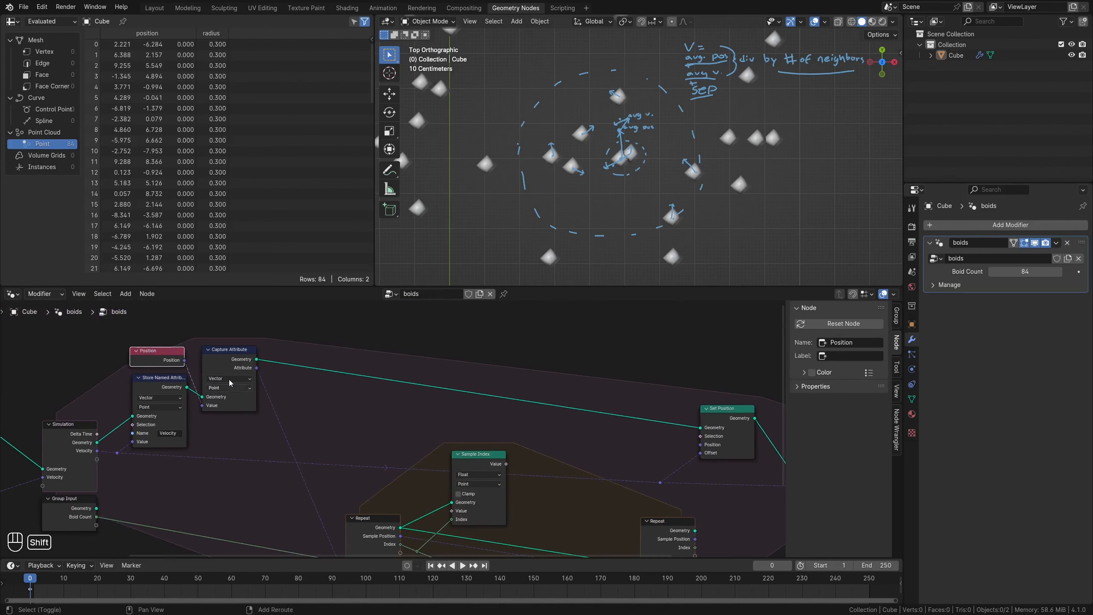
key(shift+d)
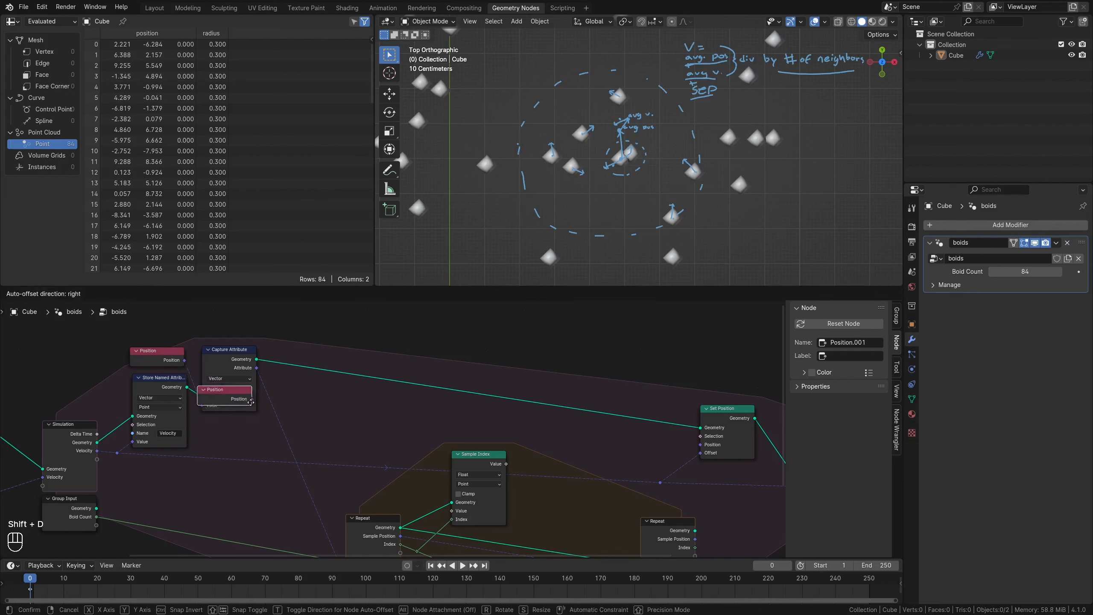
click(376, 493)
middle_drag(475, 511, 385, 412)
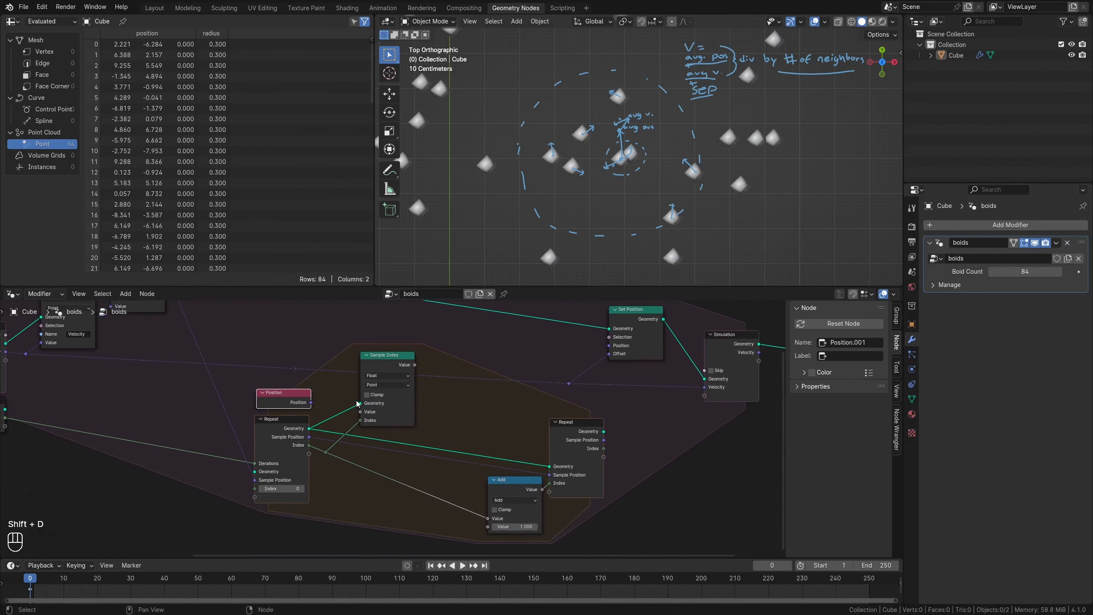
Set the Sample Index data type to Vector and feed the copied Position node into its Value.
scroll(360, 394, up, 6)
click(377, 344)
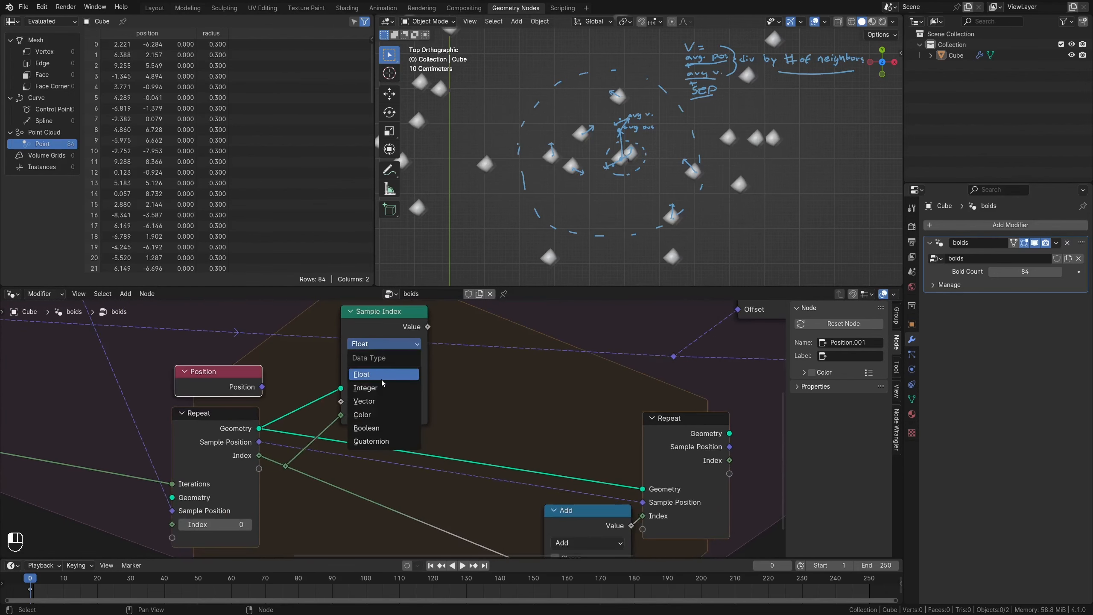
click(377, 402)
drag(262, 387, 344, 407)
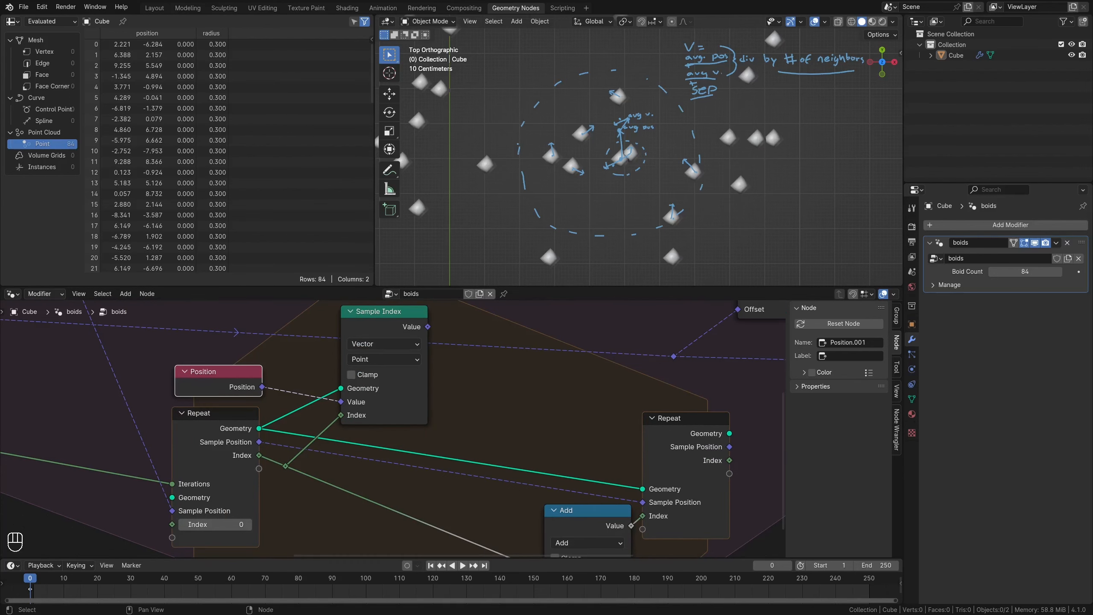
Add a Vector Math node set to Subtract beside the Sample Index node.
scroll(180, 355, down, 5)
scroll(366, 426, up, 4)
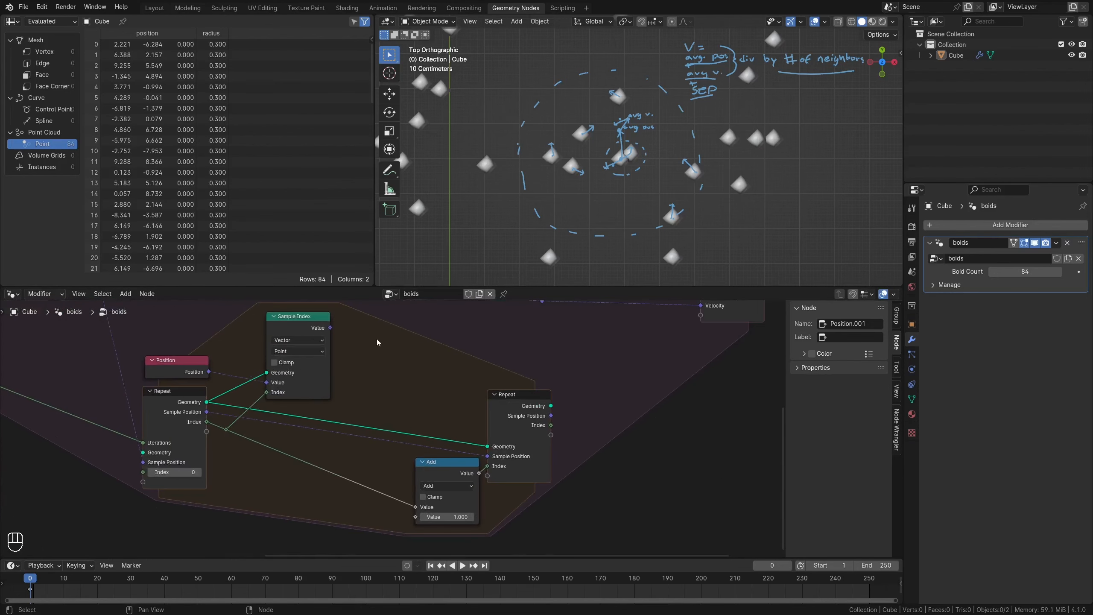
key(shift+a)
text(vec)
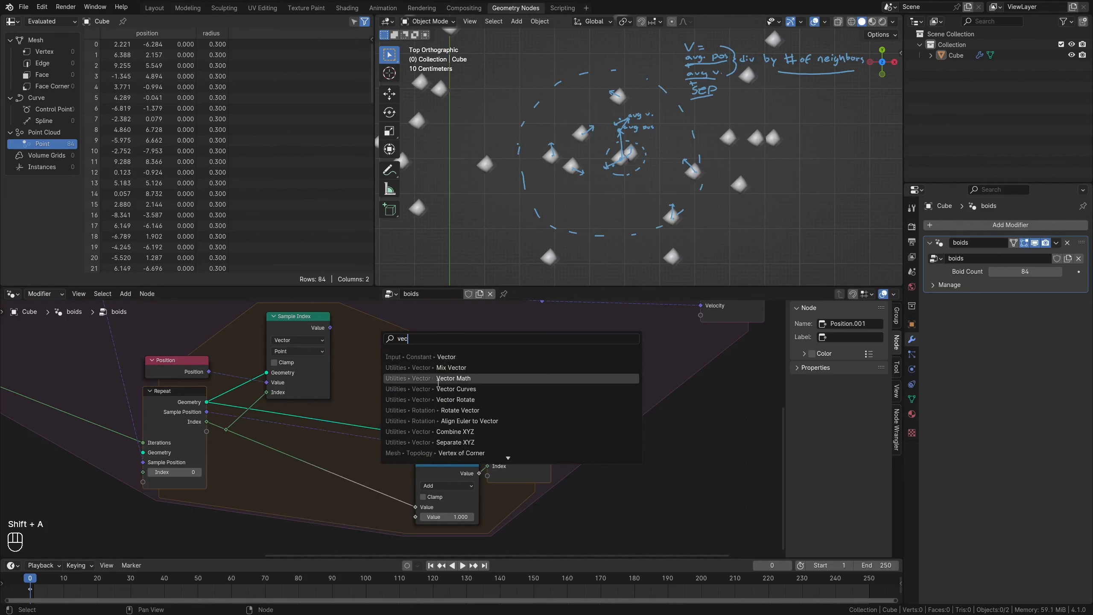
click(436, 379)
click(373, 344)
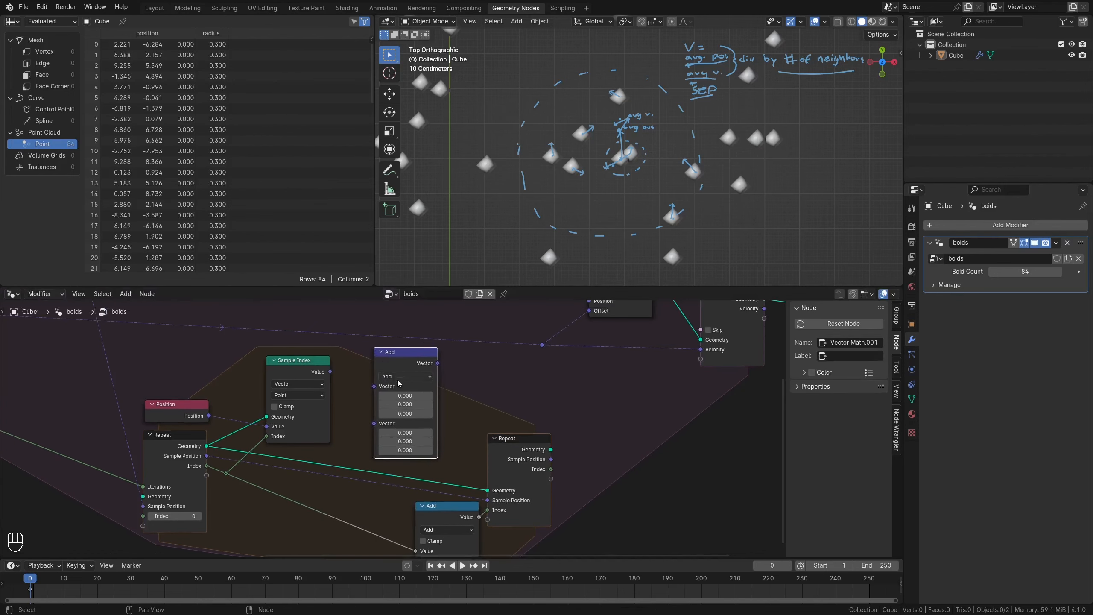
click(405, 377)
click(409, 408)
Link the sampled value and Sample Position into the Subtract node's first and second vectors, and place it beside Sample Index.
drag(330, 372, 375, 386)
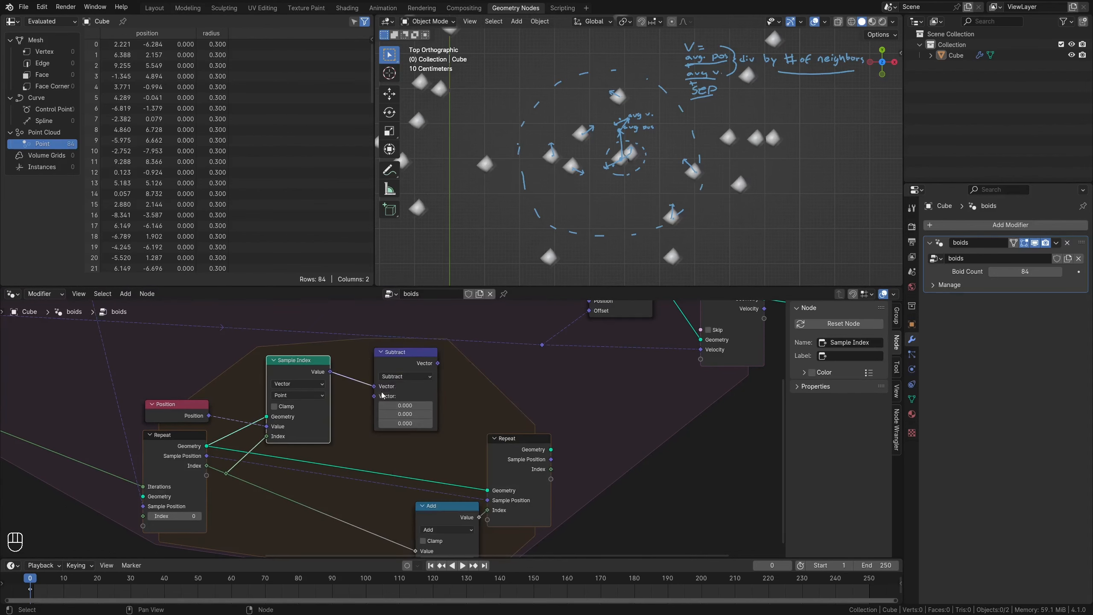
drag(207, 456, 374, 396)
drag(394, 363, 355, 372)
Undo the annotation line drawn from the central boid to its neighbour in the viewport.
scroll(608, 168, up, 3)
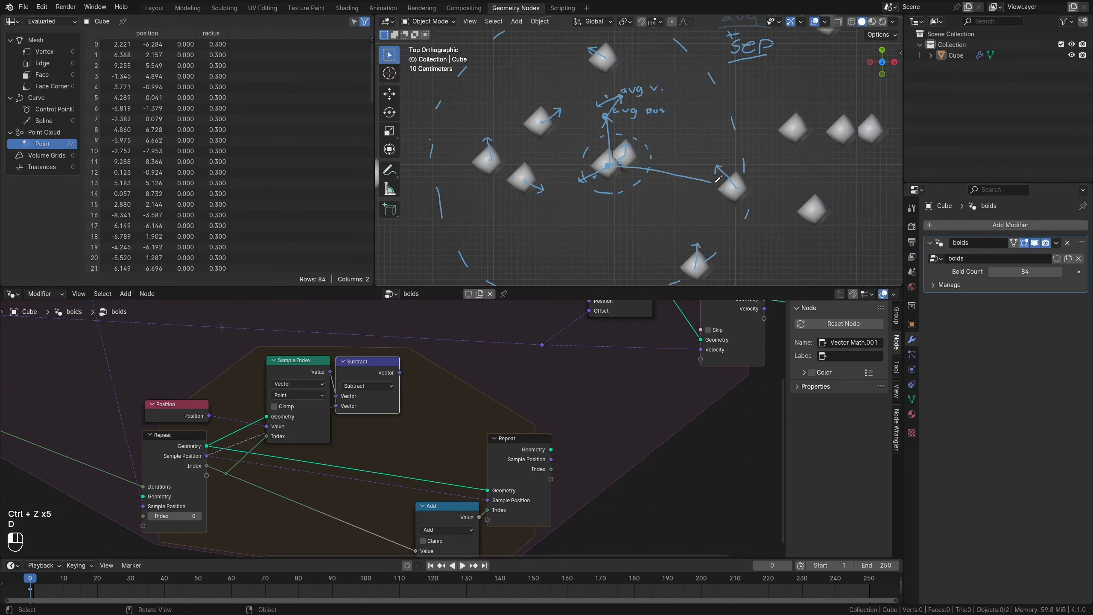
key(ctrl+z)
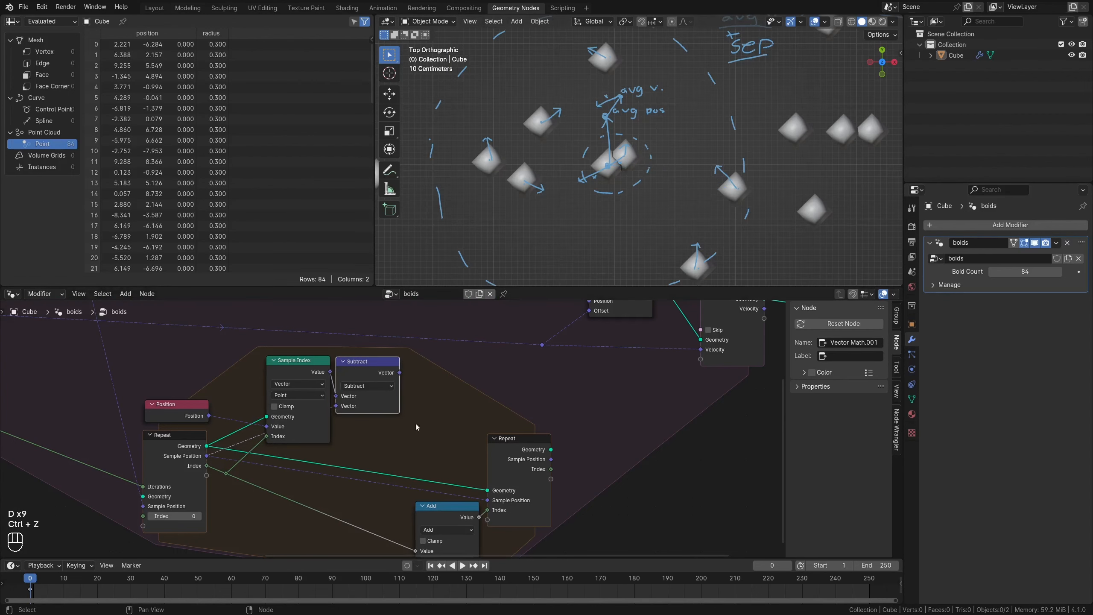
Add a Vector Math node set to Length after the Subtract node, fed by the subtraction result.
shift+middle_drag(473, 374, 401, 391)
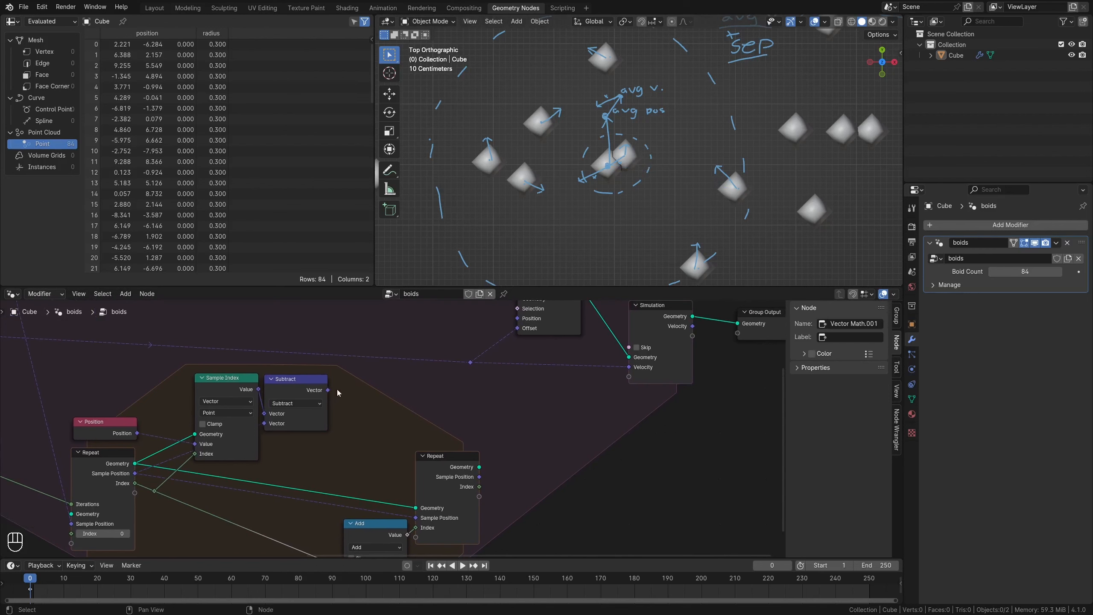
key(shift+a)
text(vecotor add)
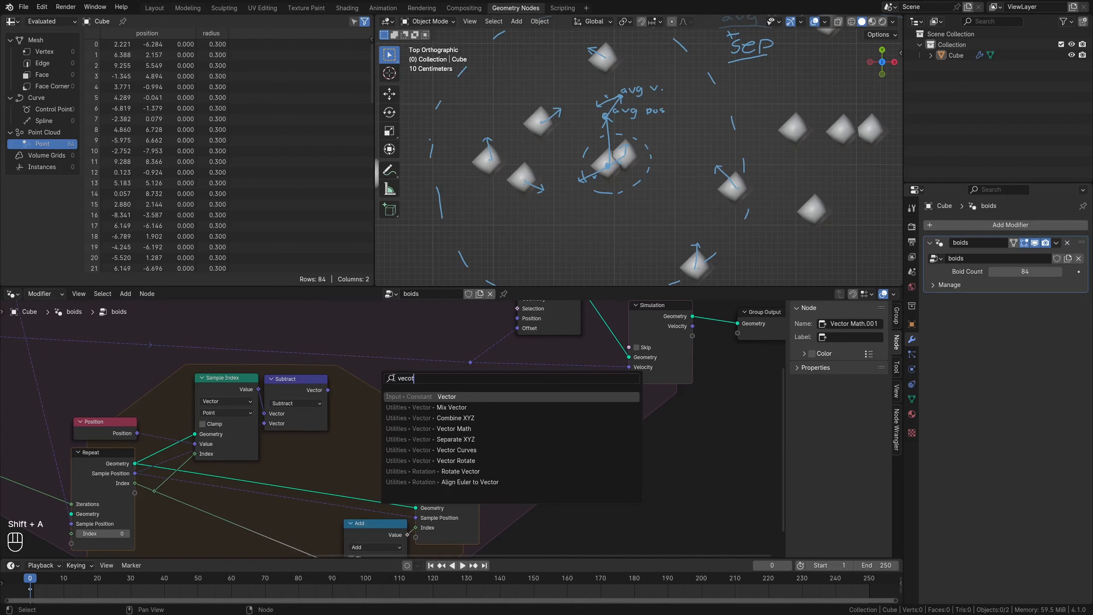
key(Return)
click(369, 382)
click(401, 411)
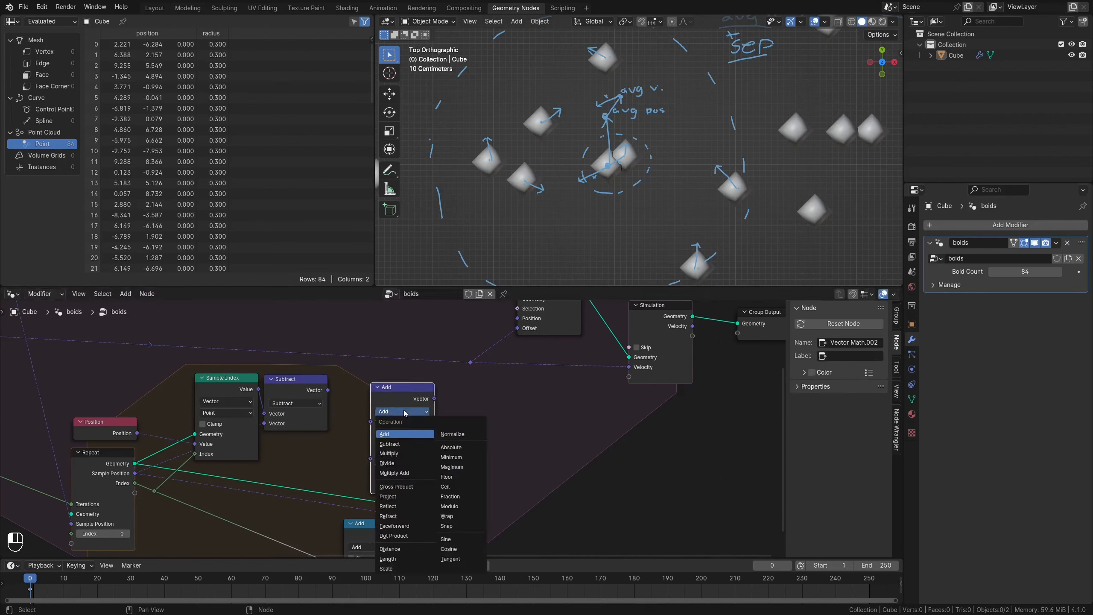
click(405, 569)
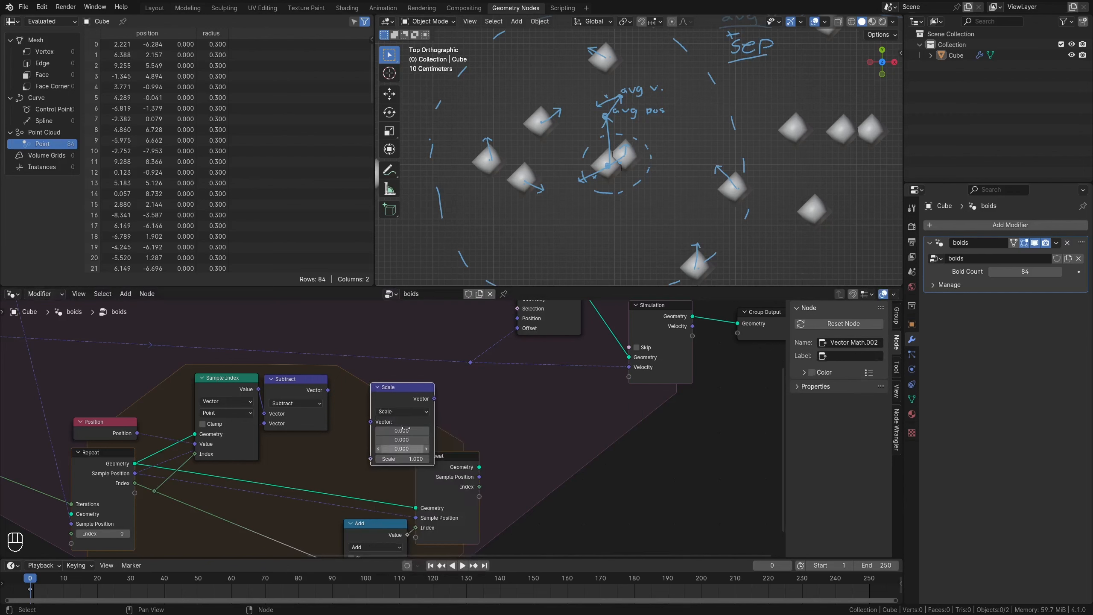
click(406, 412)
click(390, 559)
drag(395, 389, 390, 425)
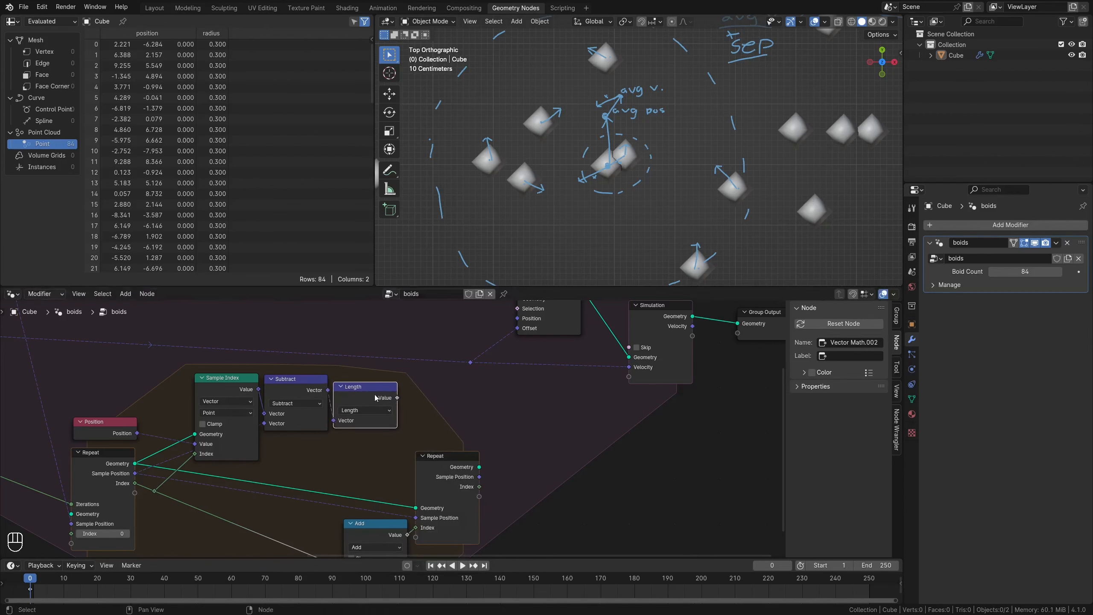
Move the Repeat output node and the Add node away from the Length node to widen the zone.
scroll(422, 434, down, 3)
drag(491, 543, 384, 475)
key(g)
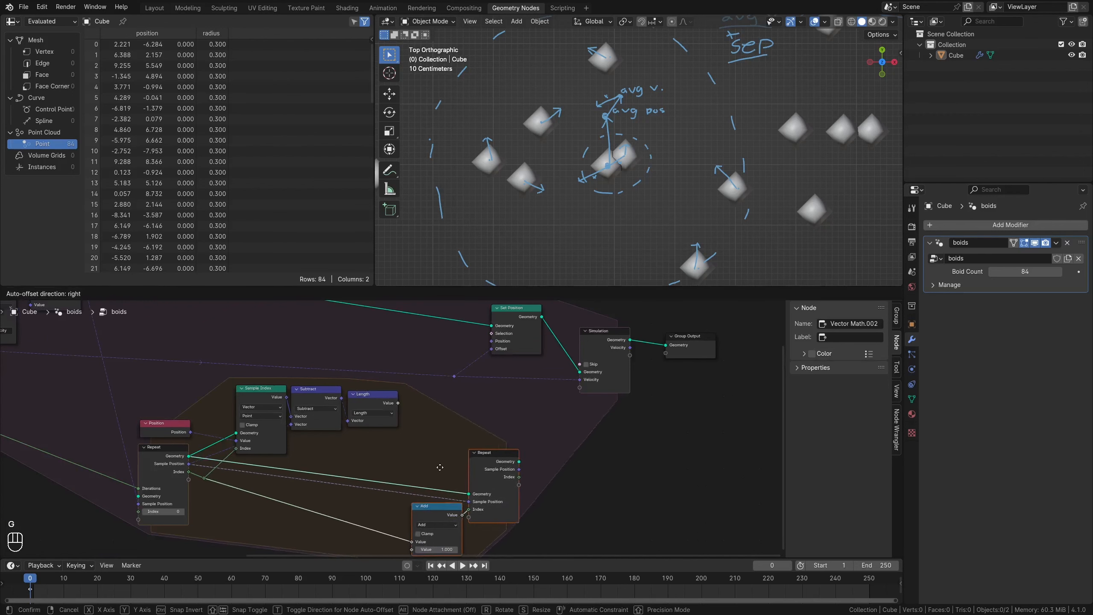
click(443, 457)
Add a Compare node set to Less Than or Equal, with the Length value linked to its A input.
scroll(328, 411, up, 4)
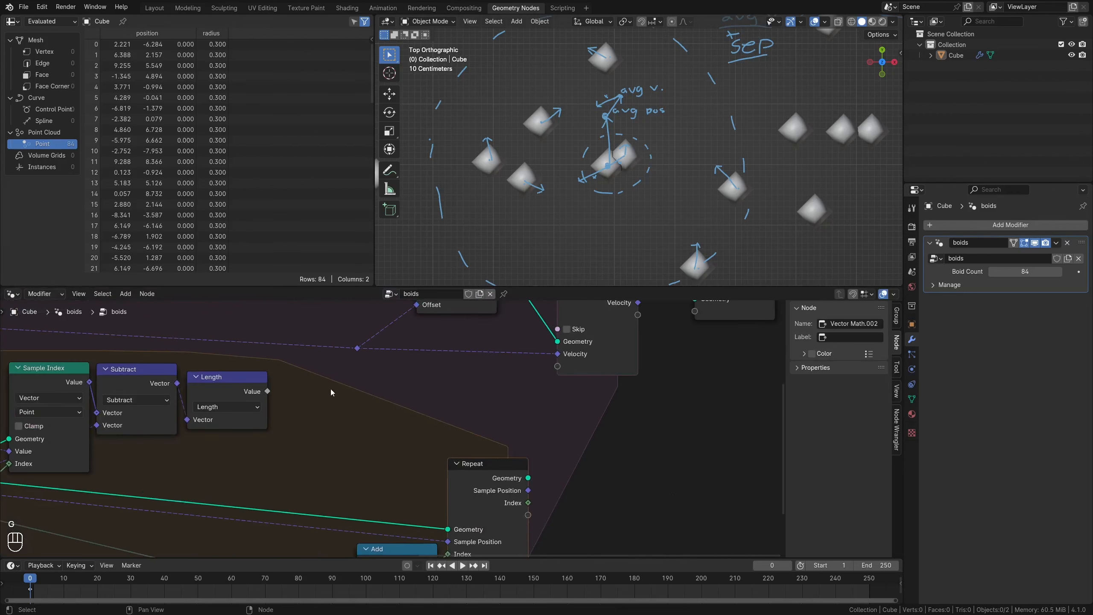
key(shift+a)
text(compa)
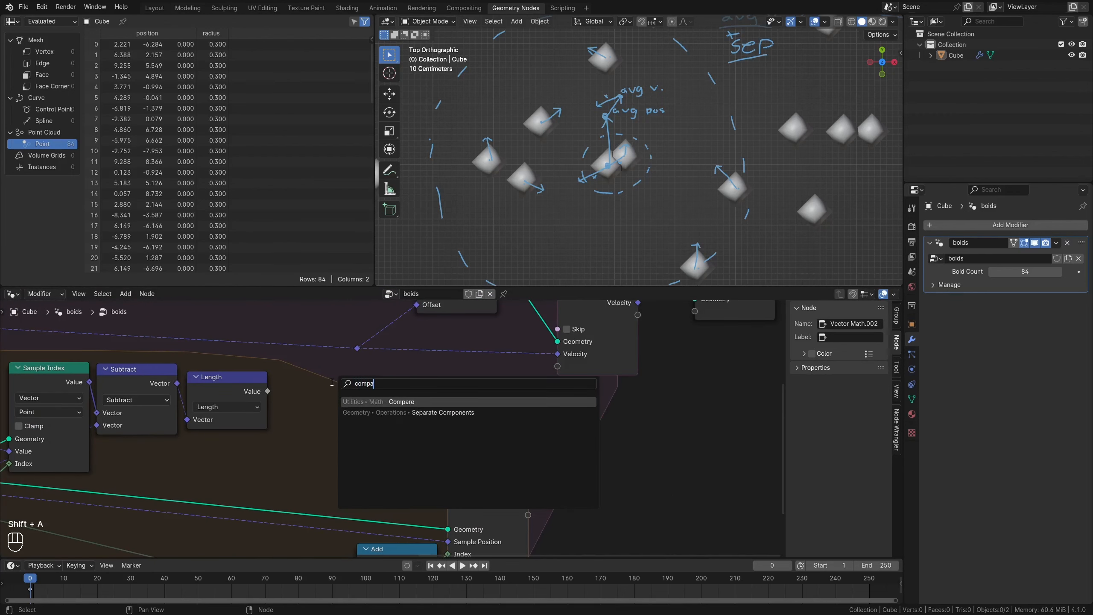
key(Return)
click(334, 401)
click(334, 425)
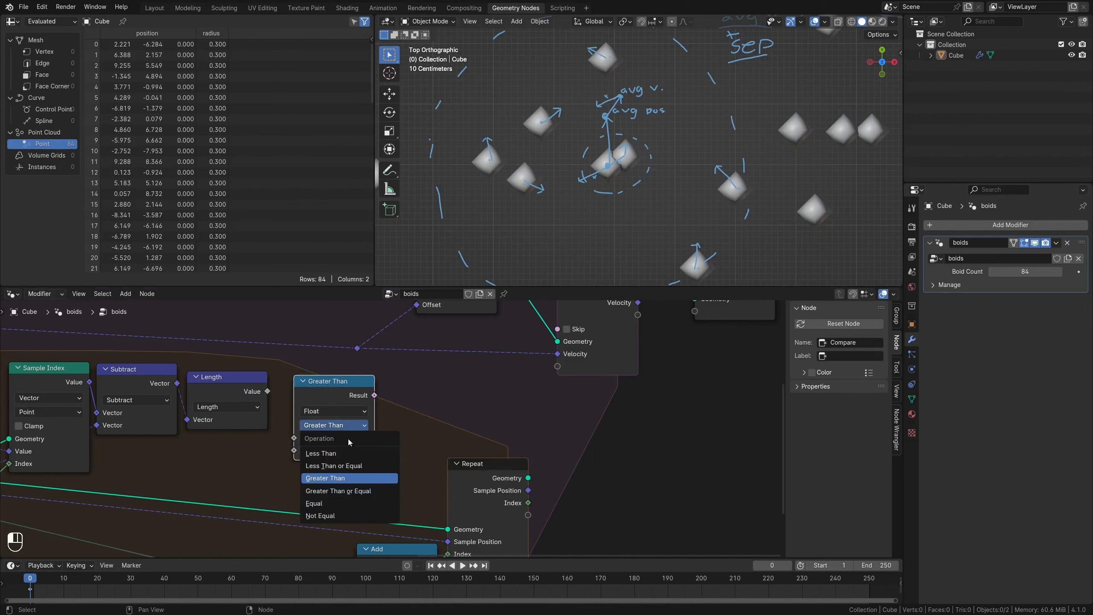
click(353, 467)
drag(266, 392, 295, 438)
drag(342, 383, 328, 381)
Duplicate the Group Input node and place the copy inside the Repeat zone below the Length node.
scroll(459, 459, down, 6)
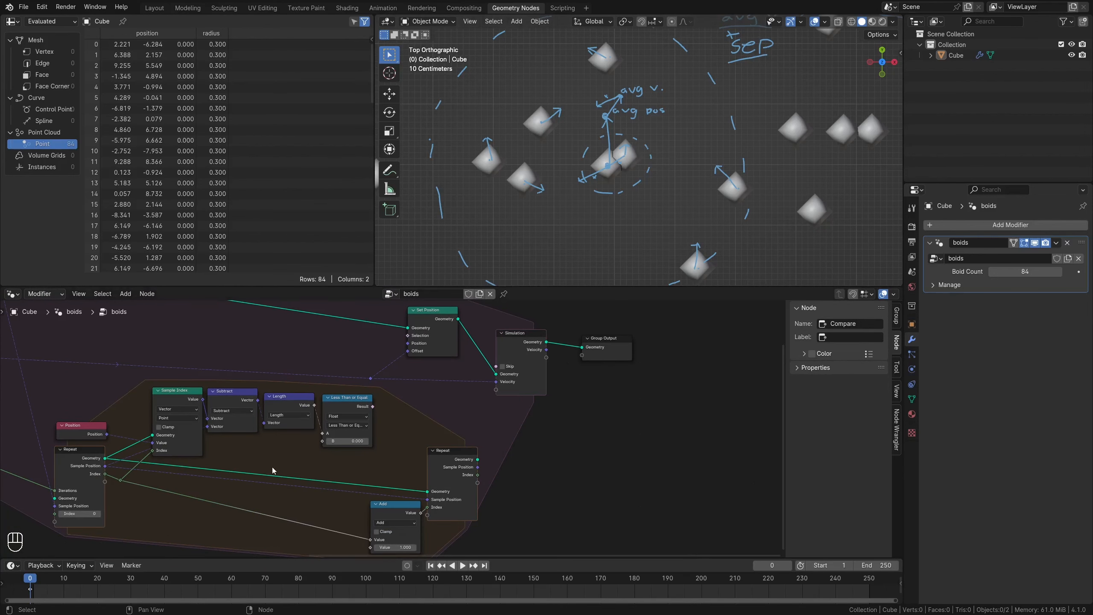
middle_drag(96, 494, 270, 470)
scroll(269, 470, down, 3)
click(88, 398)
key(shift+d)
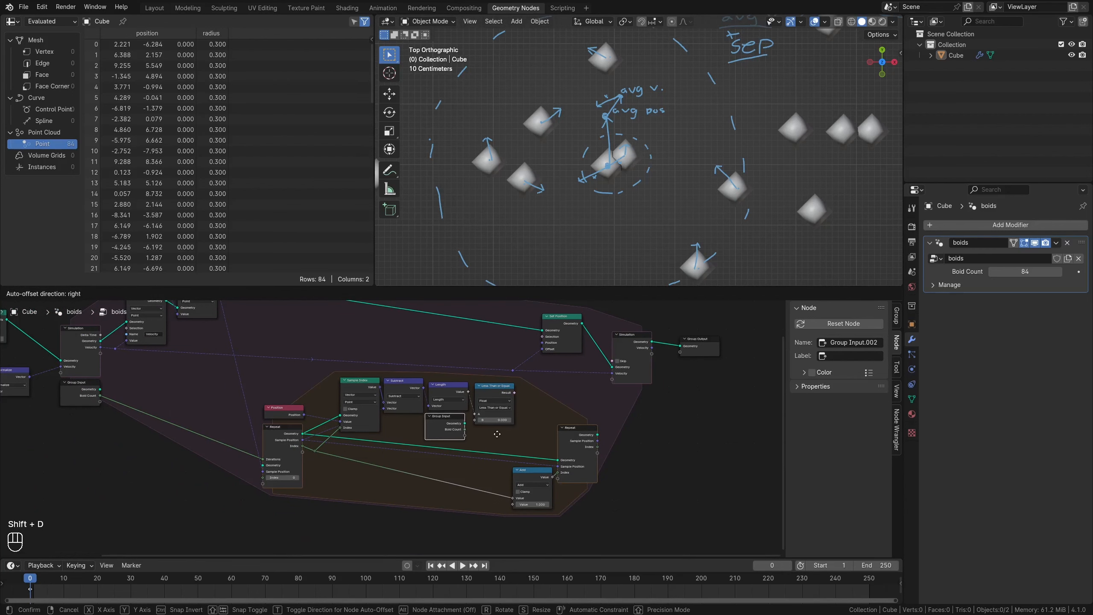
click(502, 434)
Link the copied Group Input's empty socket to the Compare node's B input and collapse the Group Input node.
middle_drag(502, 434, 460, 433)
scroll(459, 433, up, 3)
drag(421, 438, 426, 418)
click(376, 415)
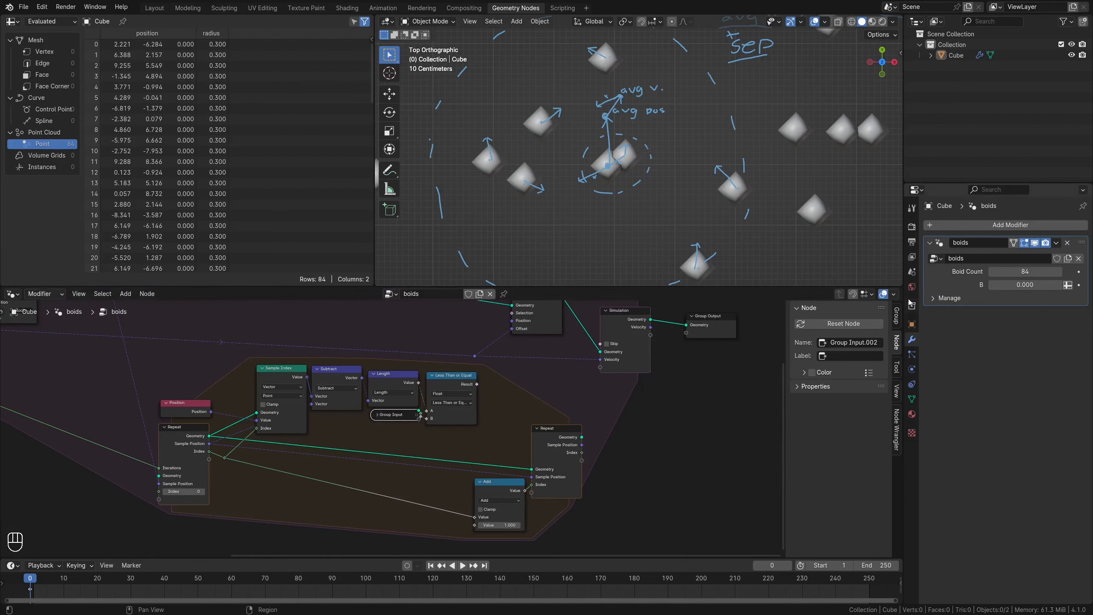
Rename the new group input B as Threshold.
click(896, 315)
double_click(849, 362)
text(Threshold)
key(Return)
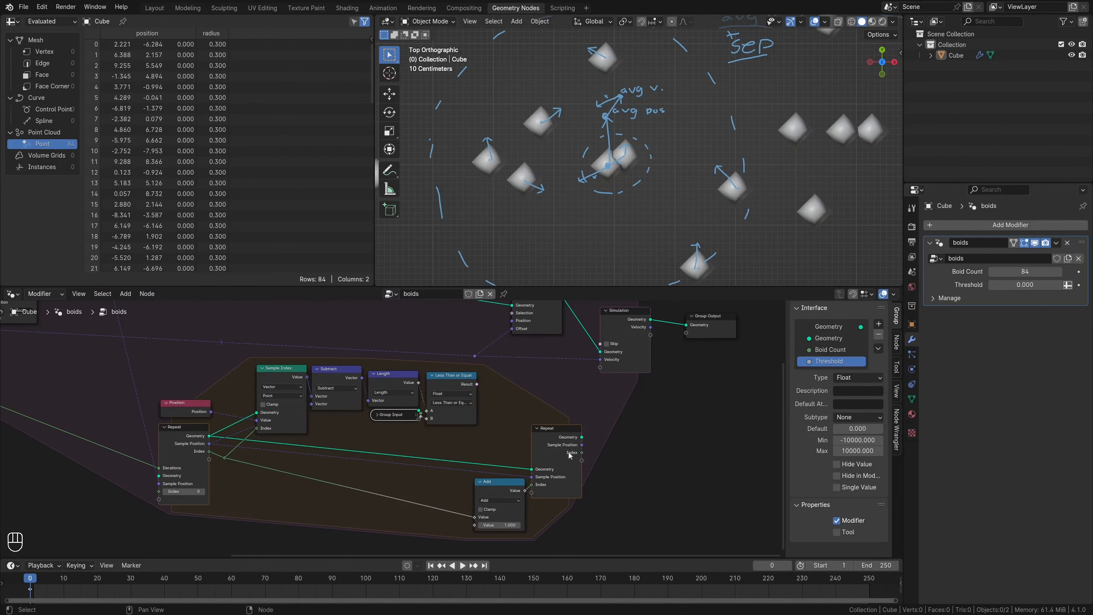
Add another Integer item to the Repeat zone and name it Number of Neighbors.
scroll(592, 478, up, 1)
click(895, 343)
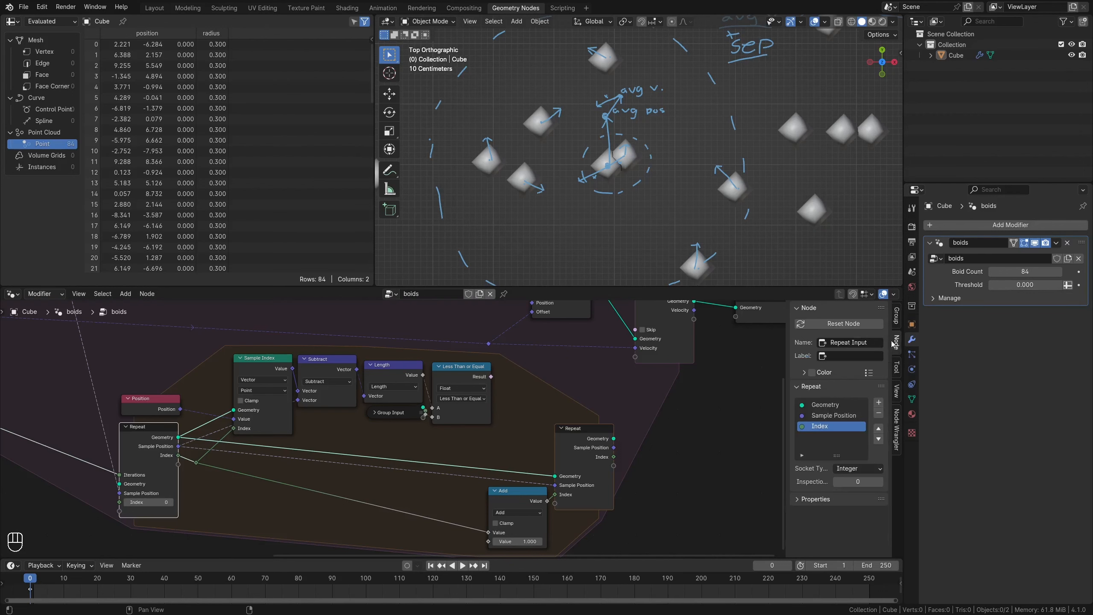
click(878, 402)
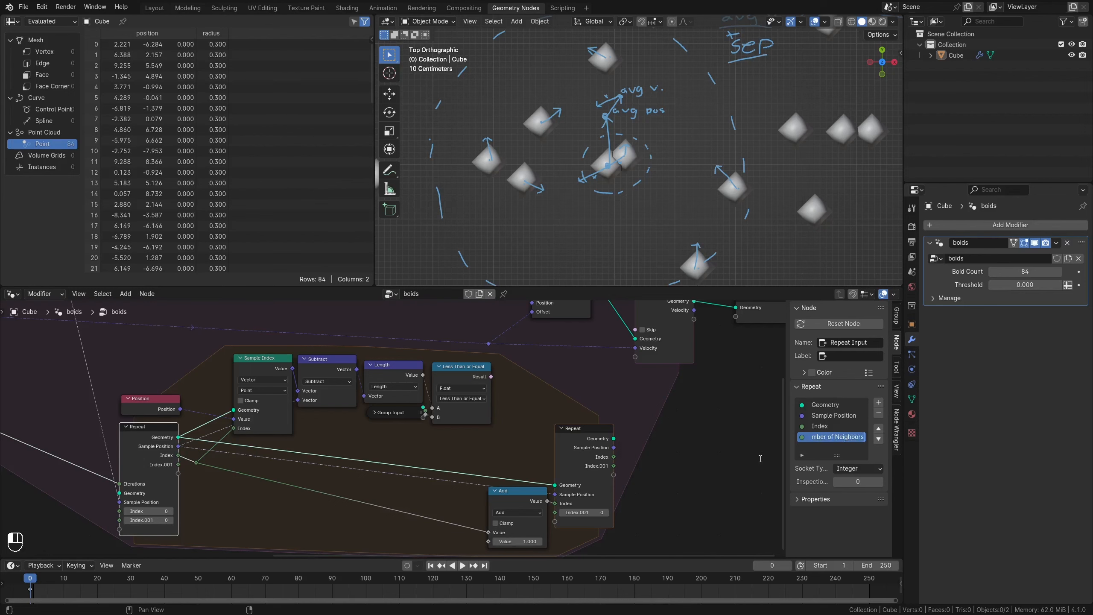
key(Return)
Collapse the Add node and link Number of Neighbors through the Repeat zone to its output node.
mouse_move(527, 502)
mouse_down()
mouse_move(525, 515)
mouse_move(512, 504)
mouse_up()
click(495, 503)
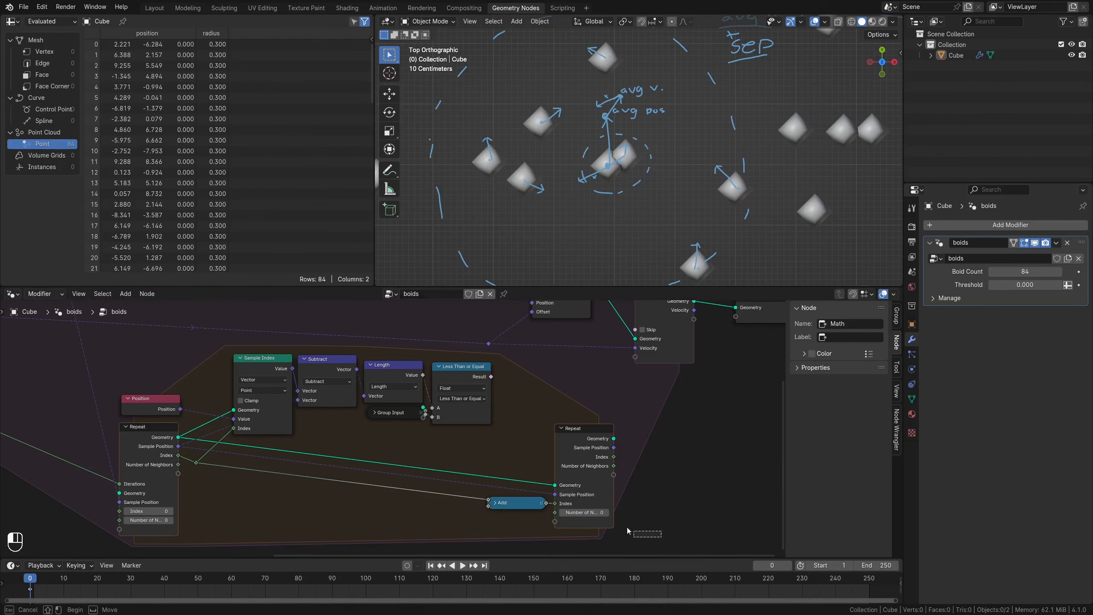
middle_drag(558, 450, 480, 408)
Add a Switch node with input type Integer between the Compare node and the Repeat output.
key(shift+a)
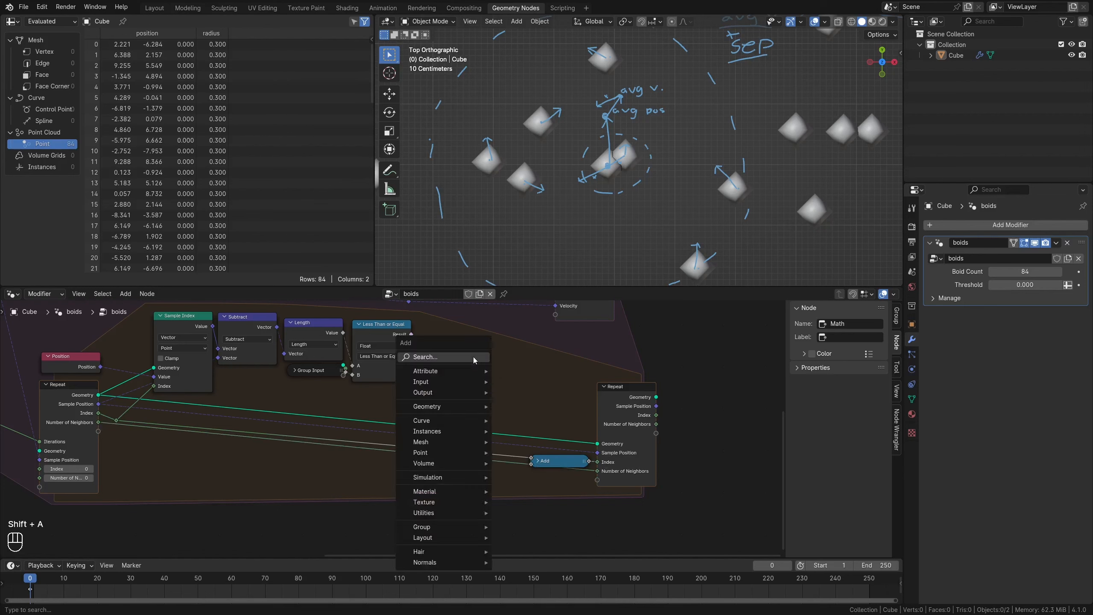
text(switch)
key(Return)
click(535, 384)
click(499, 356)
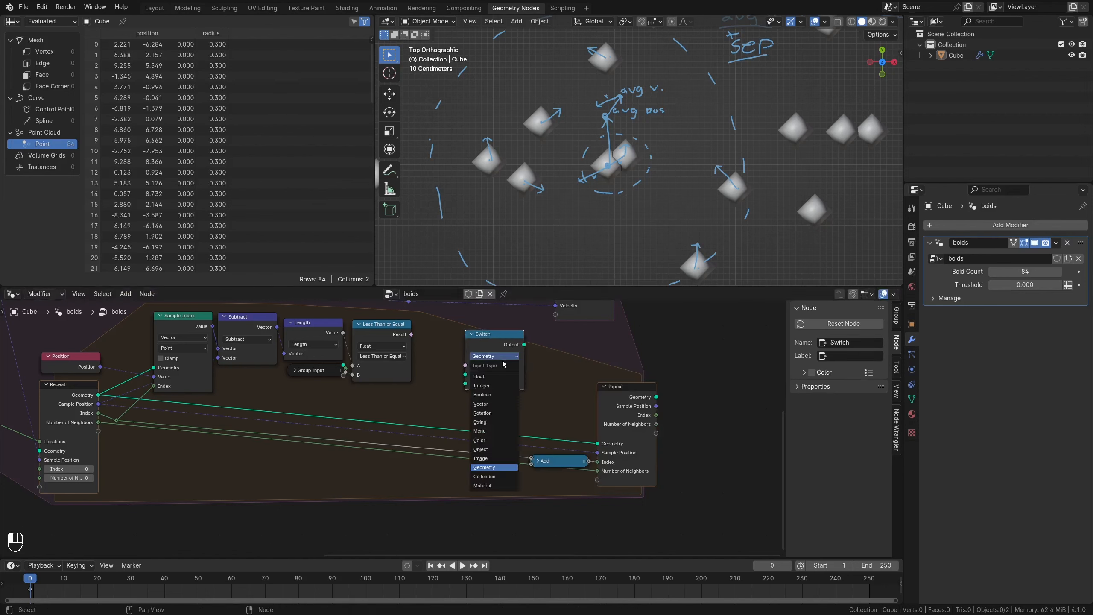
click(482, 385)
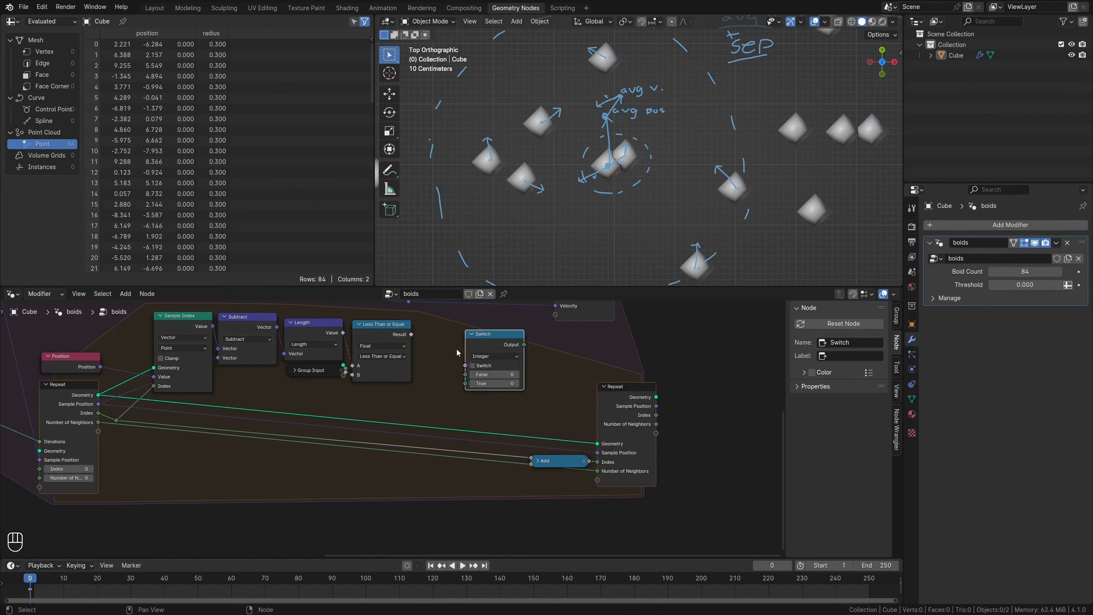
Link the comparison result to the Switch condition, and route Number of Neighbors through a reroute point into its False input.
scroll(456, 349, up, 1)
drag(416, 309, 484, 348)
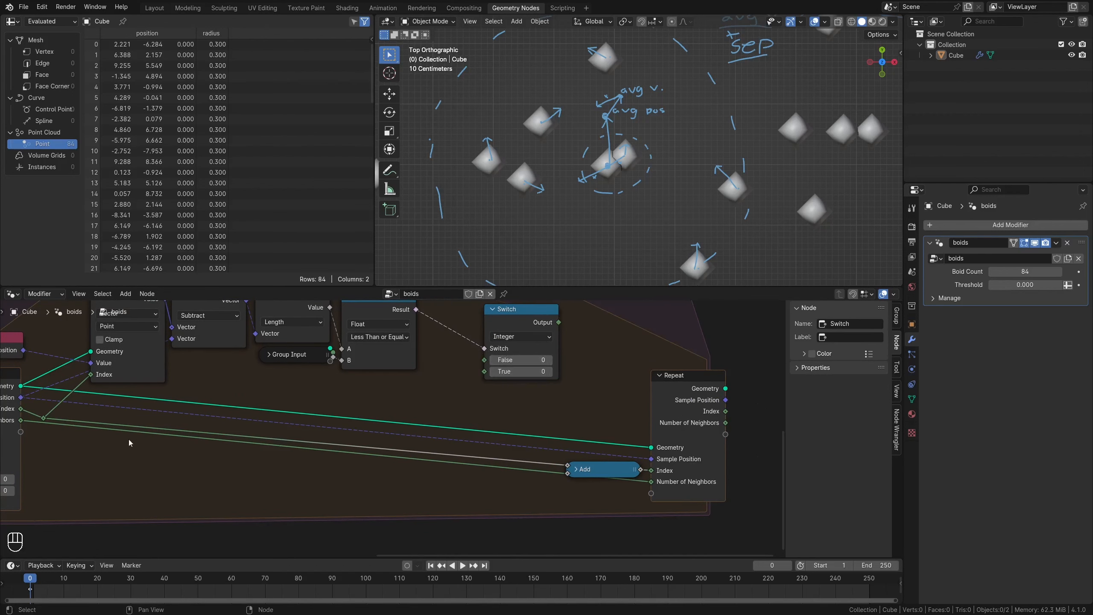
middle_drag(87, 434, 147, 457)
shift+right_drag(243, 463, 253, 456)
drag(248, 459, 543, 383)
key(g)
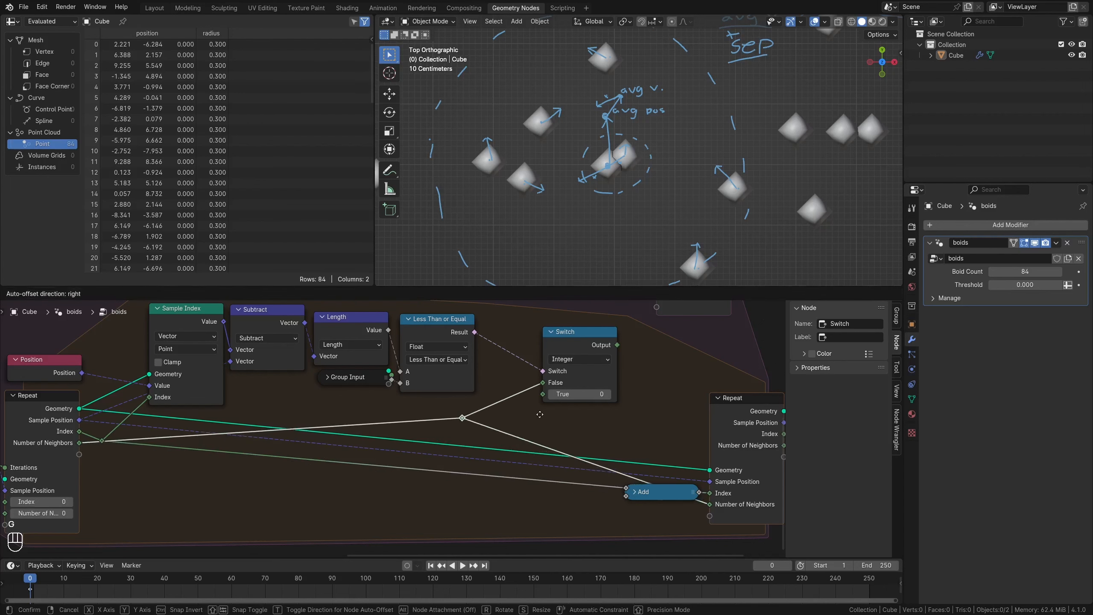
click(542, 416)
Link the integer Switch output to Number of Neighbors on the Repeat output node.
middle_drag(626, 444, 397, 427)
key(g)
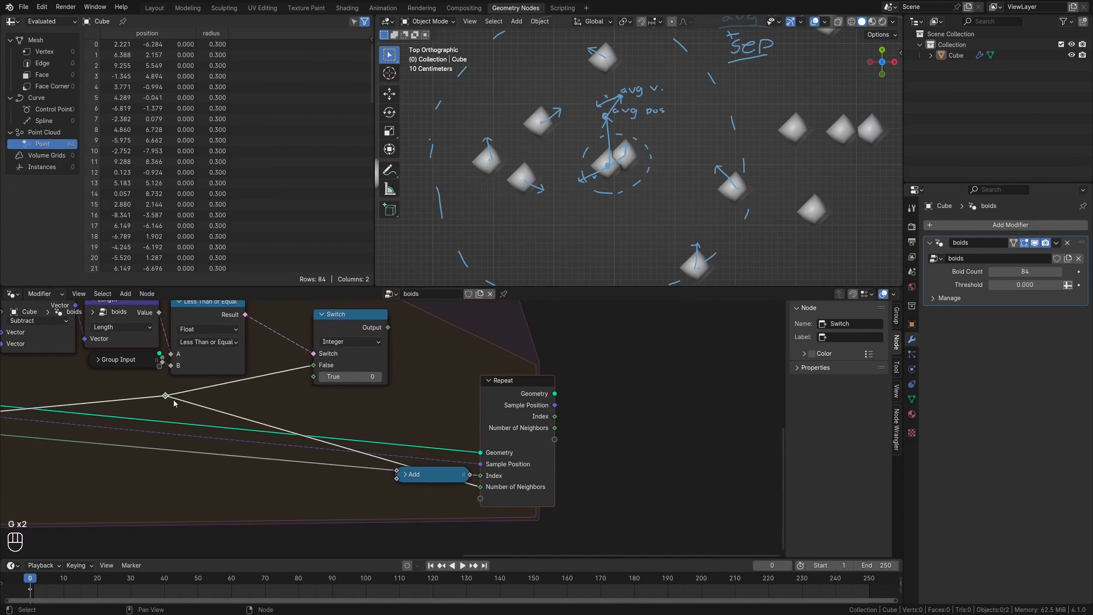
drag(387, 327, 485, 491)
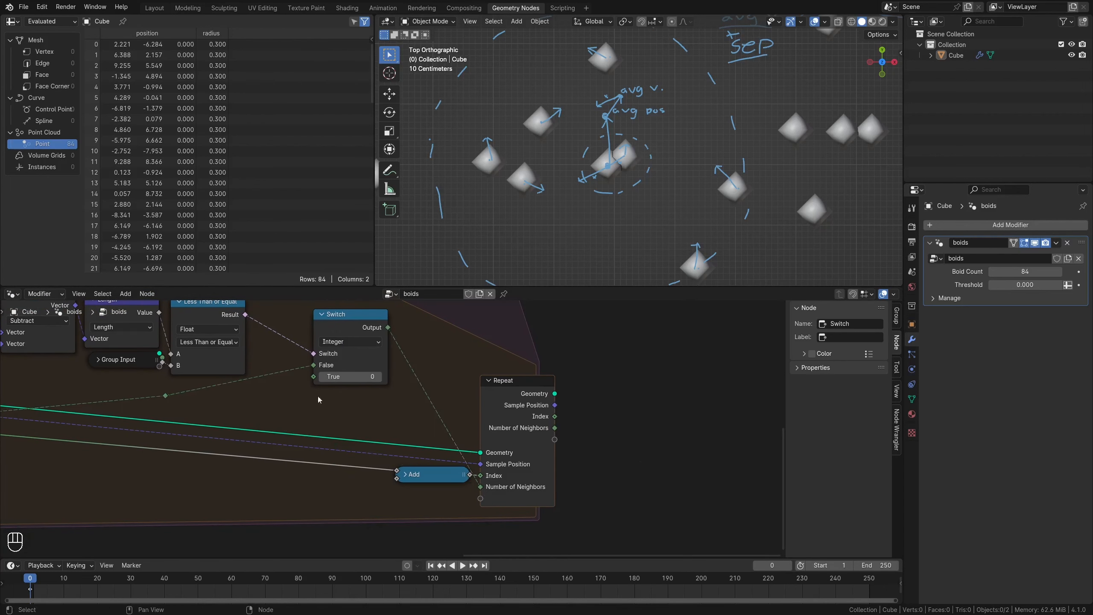
Duplicate the Add 1 node, feed it Number of Neighbors, and link its result to the Switch's True input.
click(434, 474)
key(shift+d)
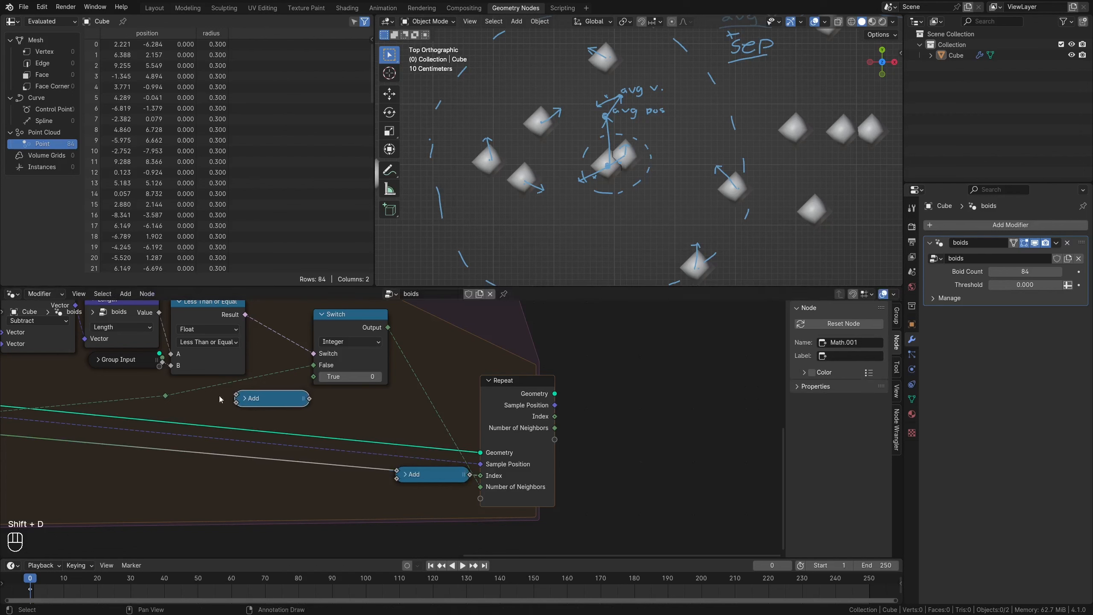
click(243, 399)
drag(166, 396, 235, 450)
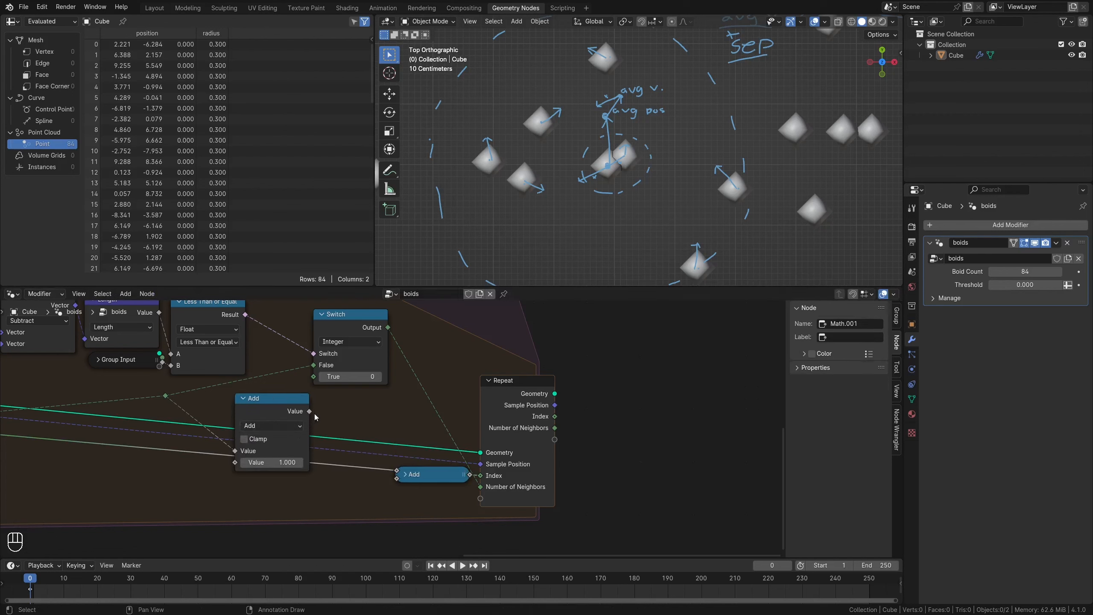
drag(309, 411, 314, 377)
click(243, 399)
mouse_move(256, 398)
mouse_down()
mouse_move(241, 401)
mouse_move(260, 409)
mouse_up()
drag(261, 410, 245, 395)
Set the boids modifier's Threshold to 20 m.
scroll(672, 232, down, 5)
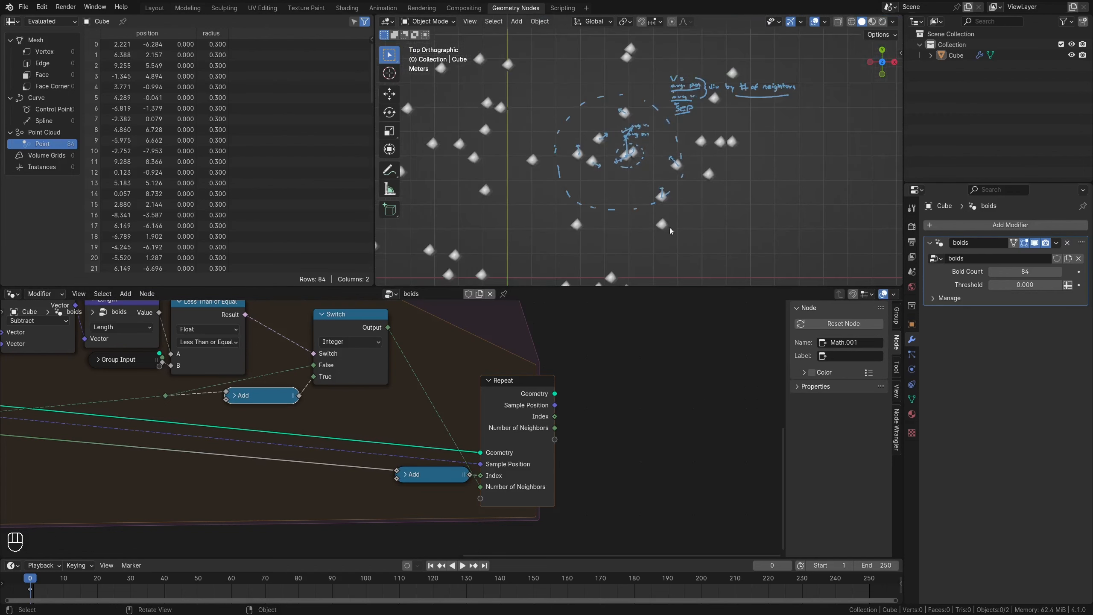
click(1010, 285)
text(20)
key(Return)
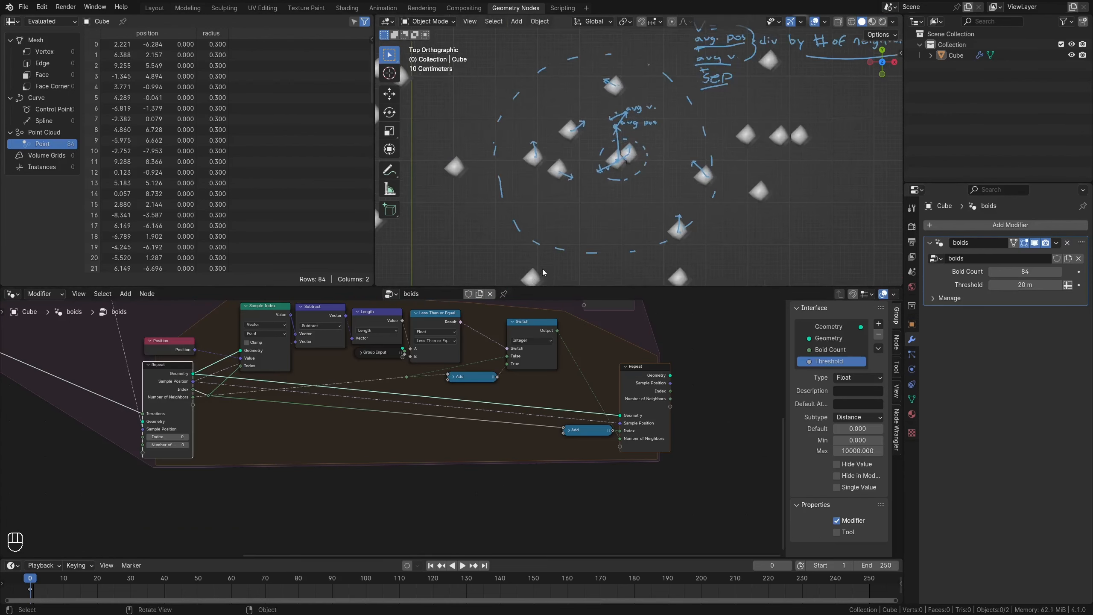
Annotate a check mark after the handwritten note "div by # of neighbors" in the viewport.
shift+middle_drag(677, 182, 482, 283)
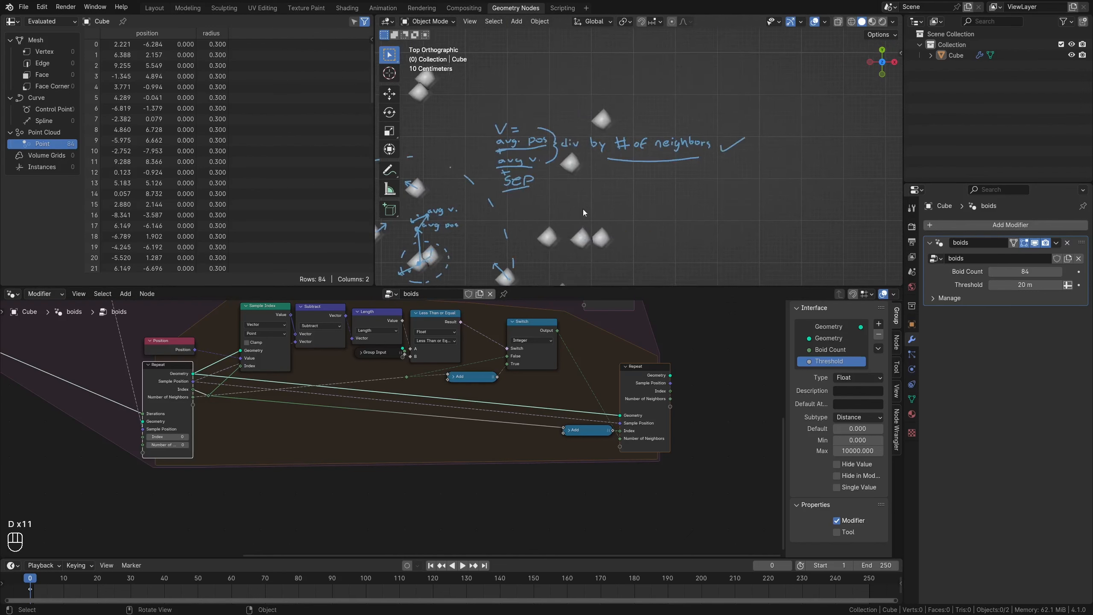
shift+middle_drag(412, 224, 641, 129)
scroll(632, 167, up, 1)
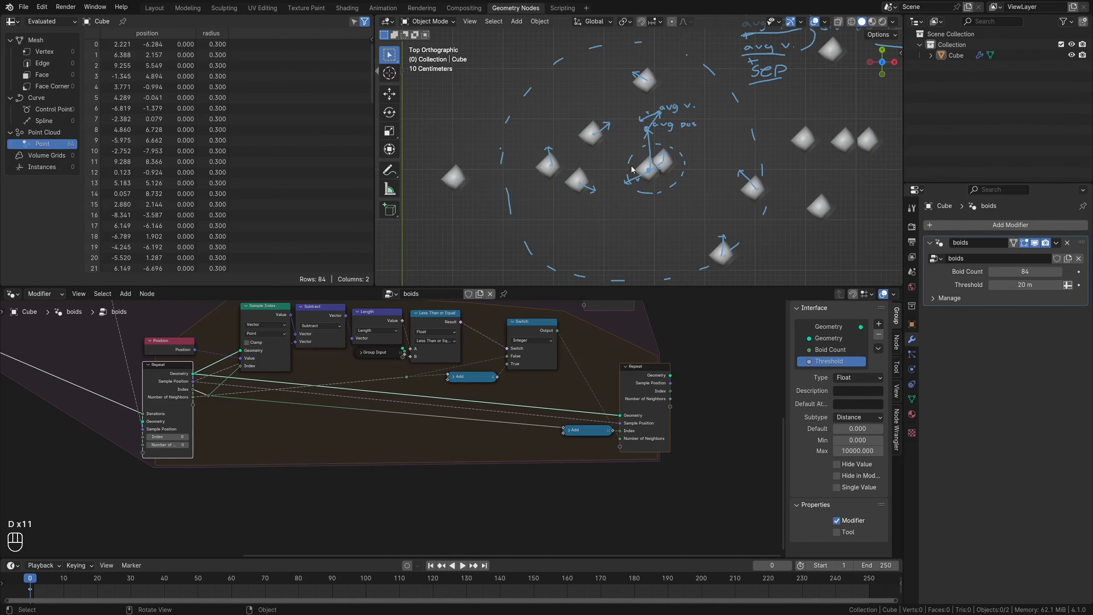
Reposition the reroute point on the Repeat zone's Index link.
scroll(223, 395, up, 1)
key(g)
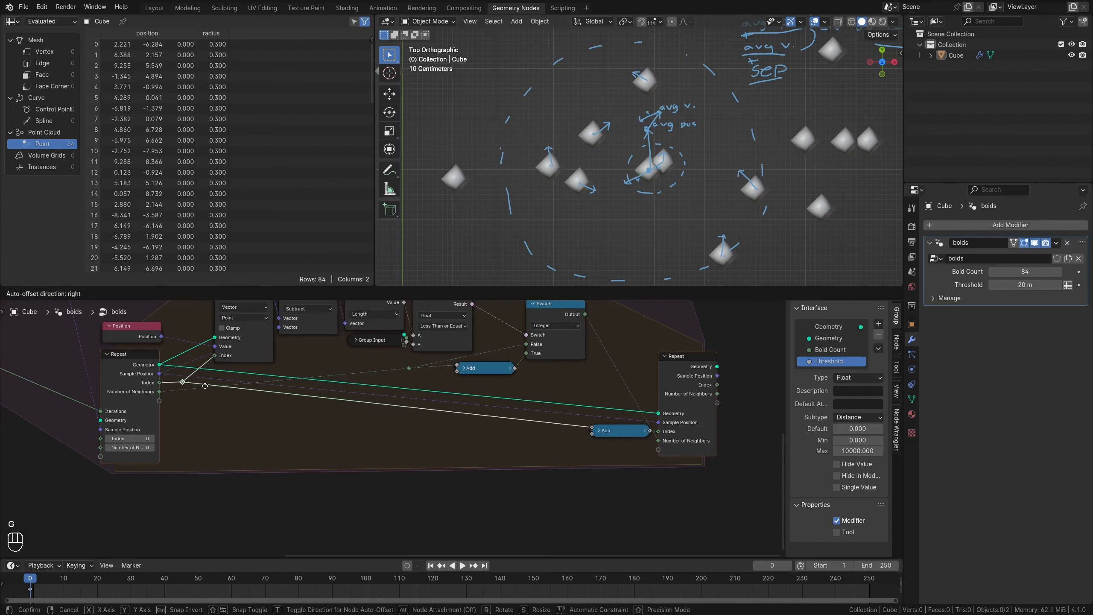
click(199, 396)
Add a Repeat zone item named Avg. Position and set its socket type to Vector.
click(145, 391)
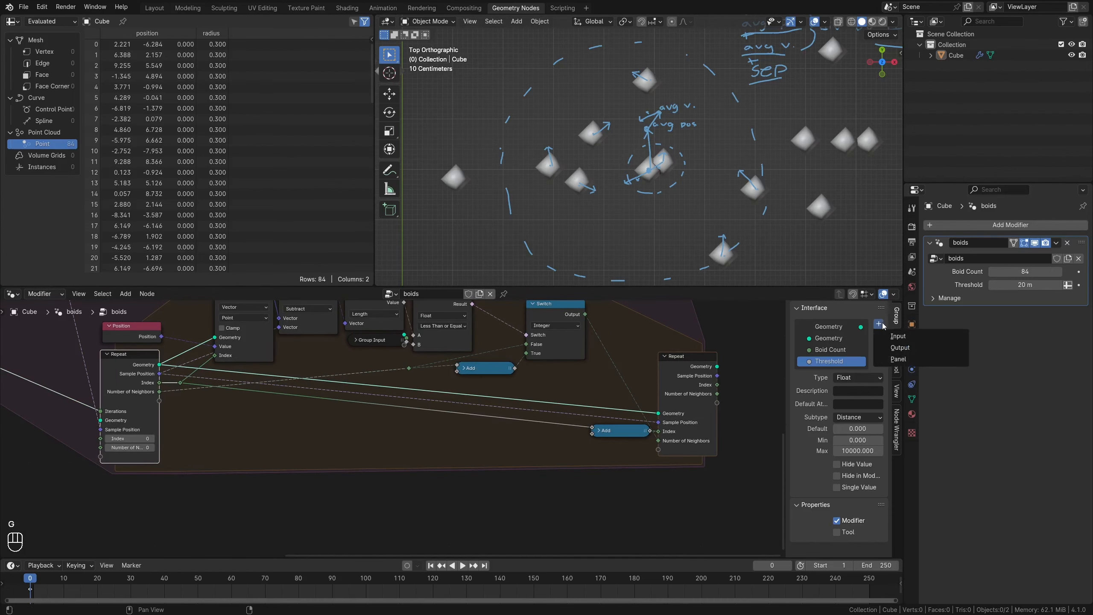
click(896, 341)
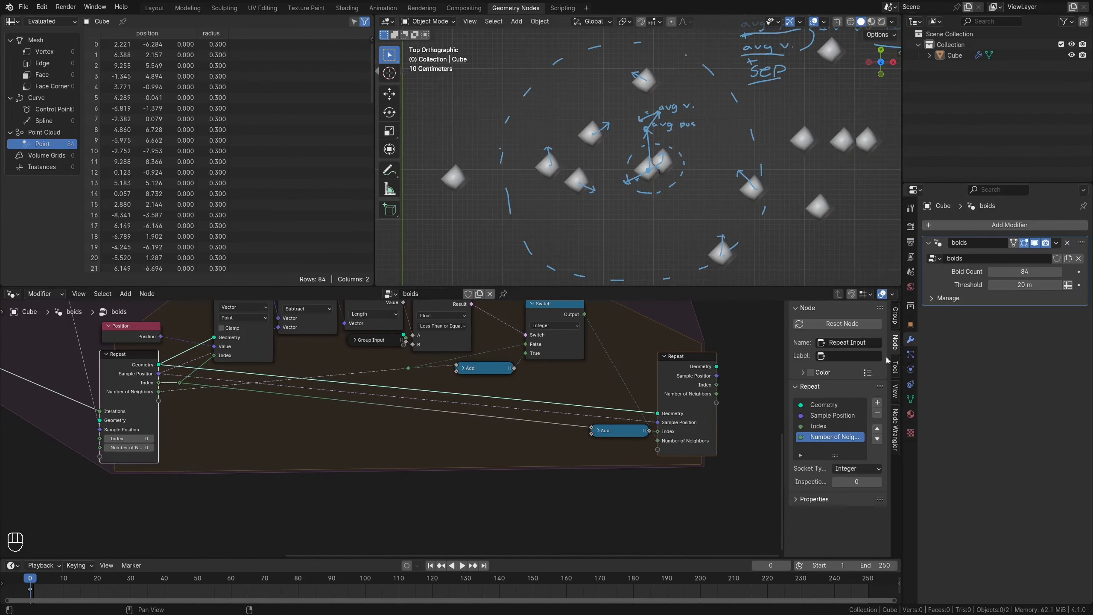
click(877, 403)
text(Avb)
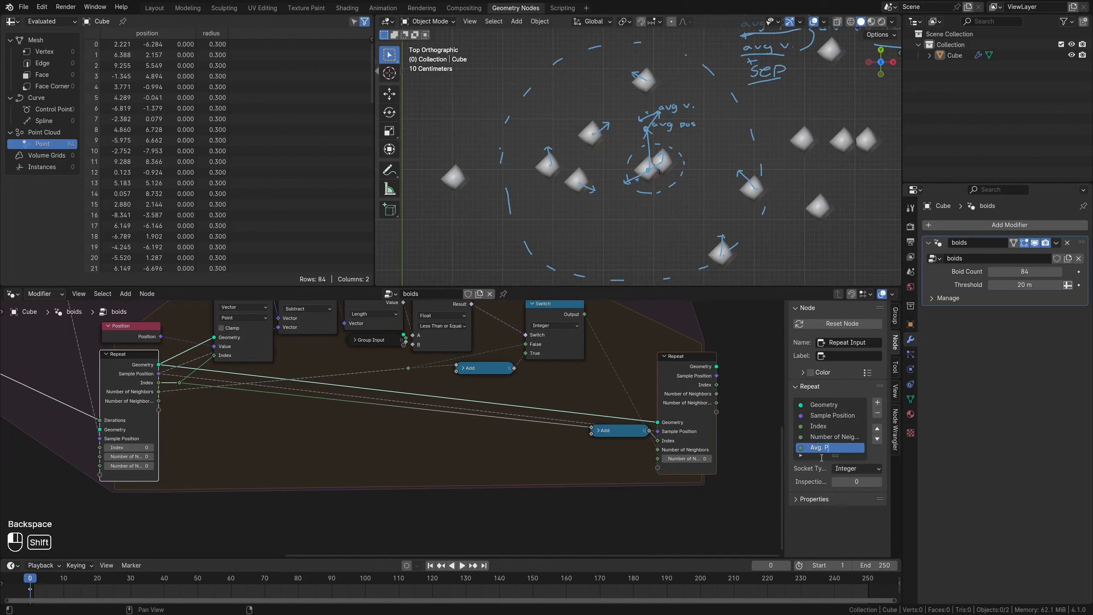
text(g. Position)
key(Return)
click(859, 470)
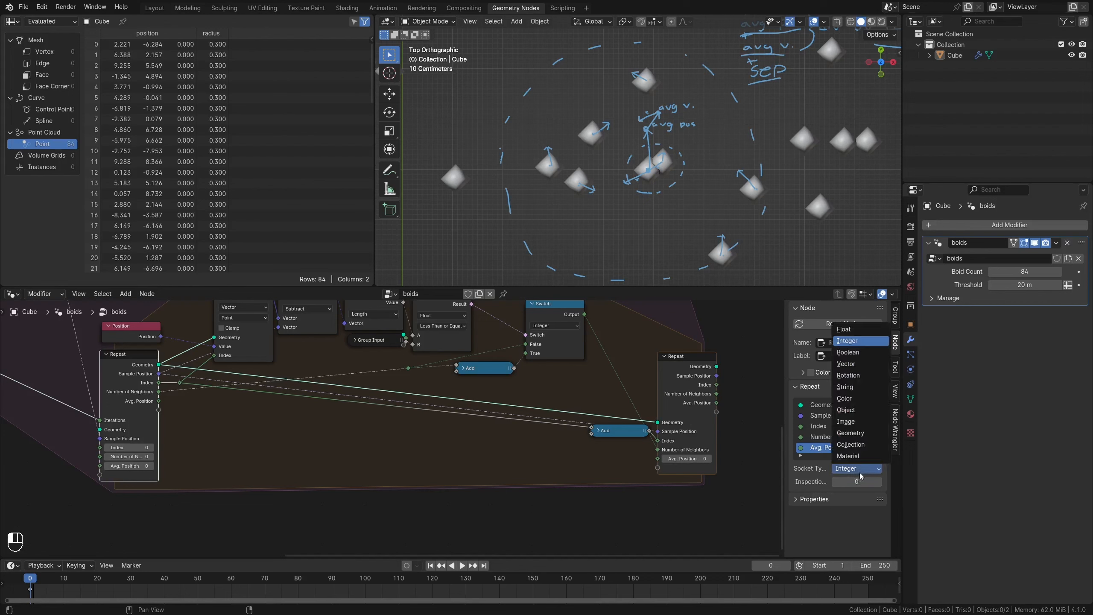
click(863, 365)
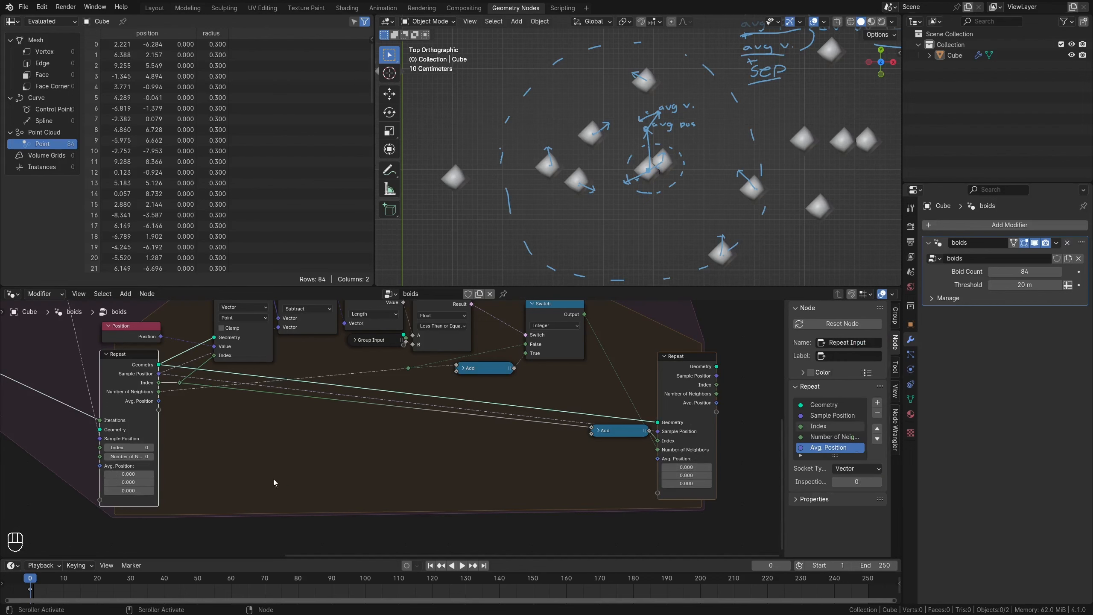
Link Avg. Position from the Repeat input node straight to the Repeat output node.
drag(159, 401, 670, 458)
drag(158, 402, 658, 458)
middle_drag(359, 456, 354, 496)
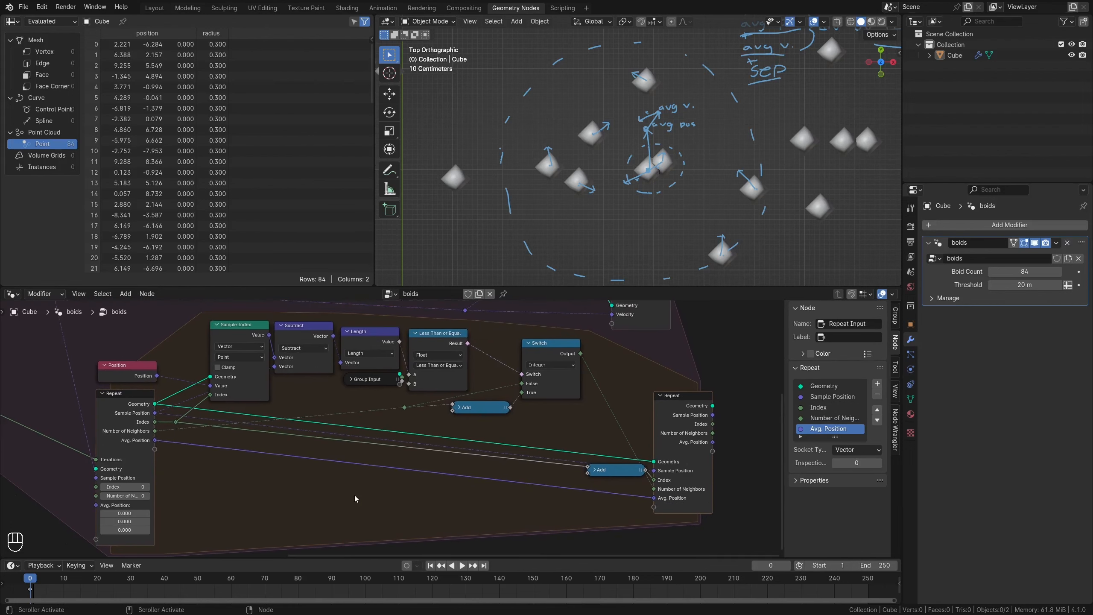
Duplicate the Switch node, set its type to Vector, and insert it on the Avg. Position link.
click(543, 345)
key(shift+d)
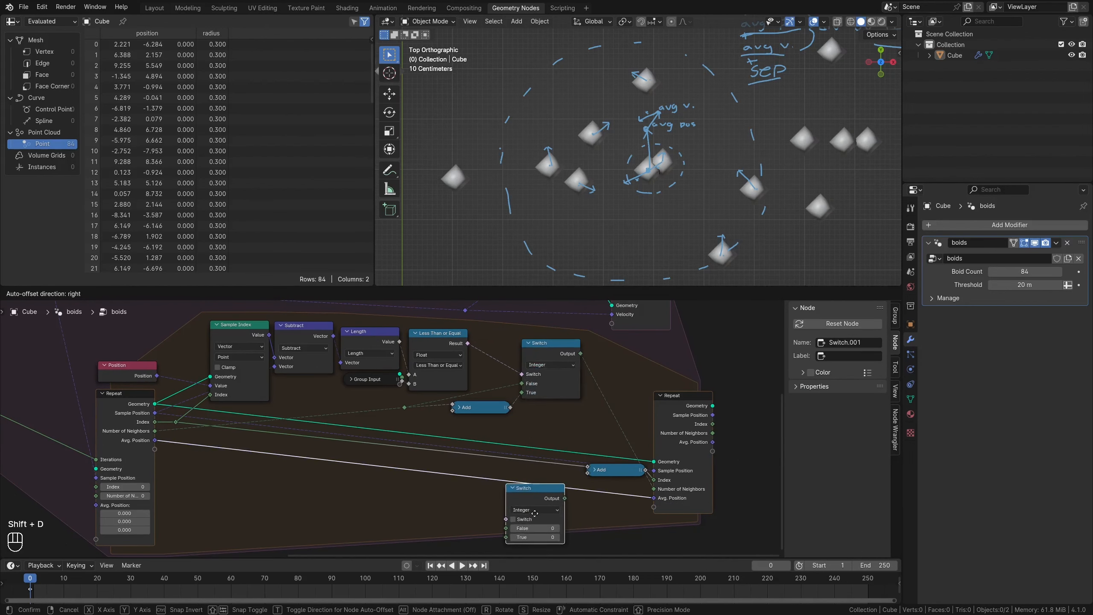
click(527, 521)
click(528, 433)
drag(527, 509, 543, 485)
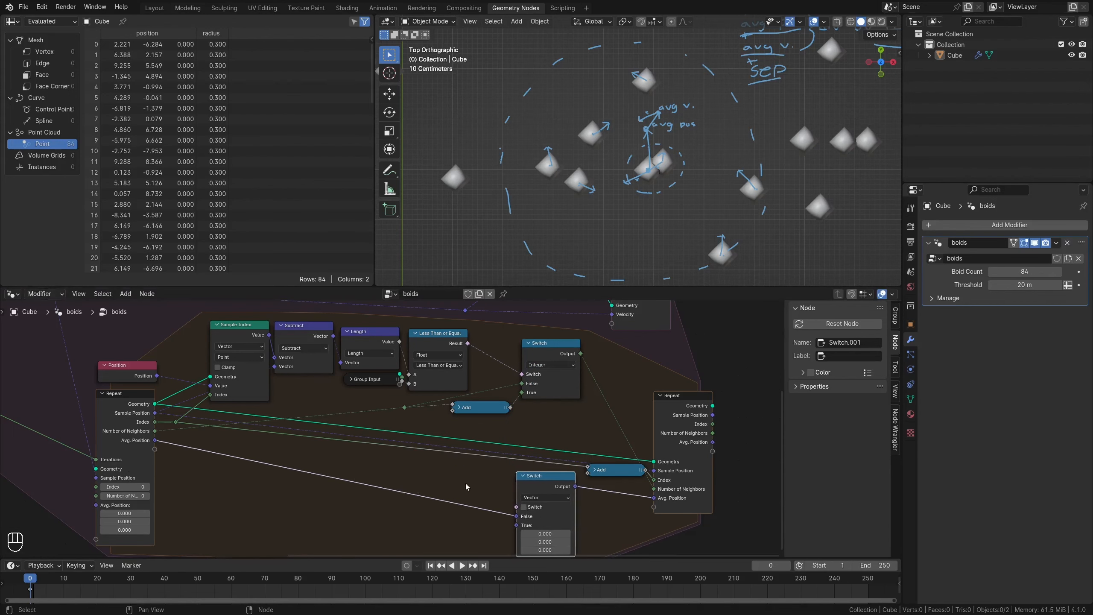
Add a reroute point on the comparison result and link it to the Vector Switch's condition.
shift+right_drag(477, 345, 481, 356)
drag(479, 350, 488, 428)
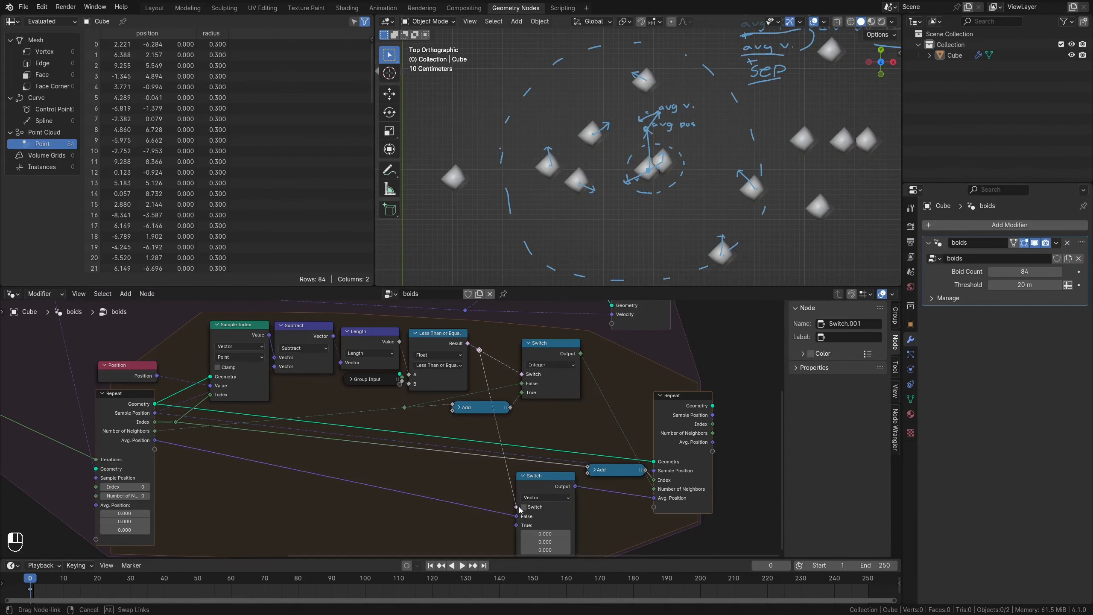
drag(518, 509, 518, 508)
Add a reroute point on the Avg. Position link and duplicate the Subtract node as a vector Add node.
middle_drag(600, 413, 624, 348)
shift+right_drag(402, 409, 378, 449)
scroll(454, 416, down, 3)
middle_drag(375, 347, 373, 375)
click(350, 335)
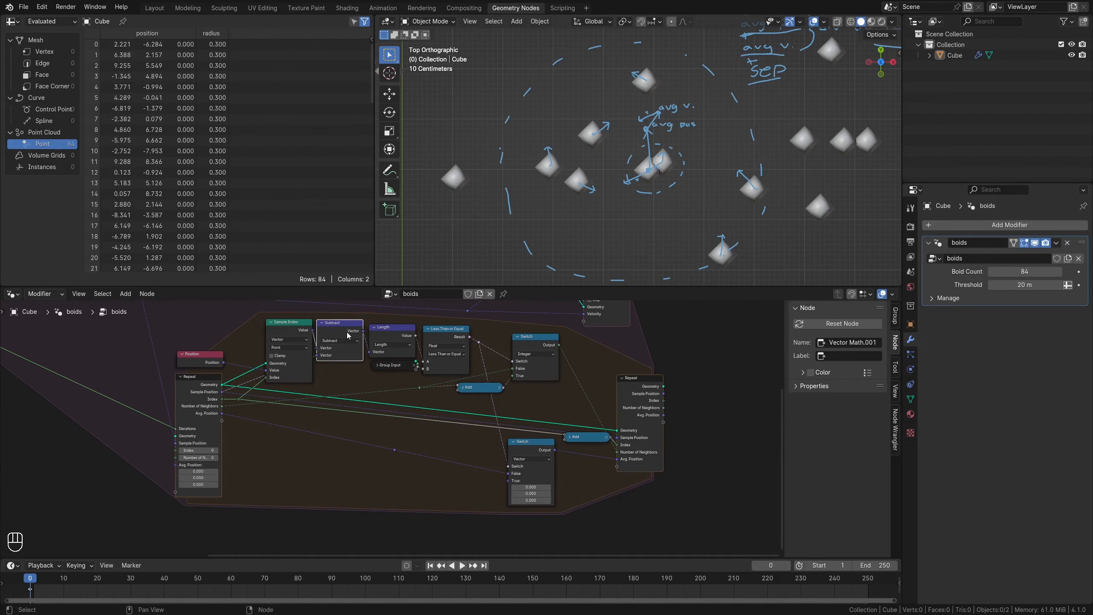
key(shift+d)
click(468, 486)
click(467, 490)
click(444, 507)
Feed Avg. Position and the sampled position into the vector Add node and link its result to the Switch's True input.
drag(395, 450, 508, 480)
drag(313, 330, 433, 506)
drag(281, 325, 267, 327)
click(309, 460)
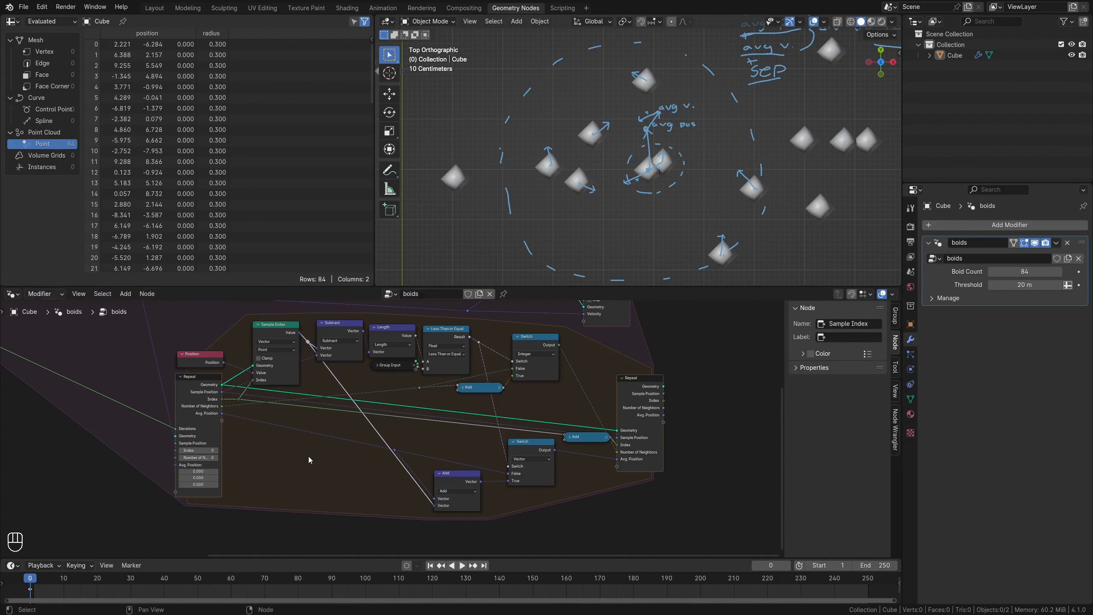
drag(441, 509, 422, 508)
Add another Vector item to the Repeat zone below Avg. Position.
click(198, 376)
click(877, 402)
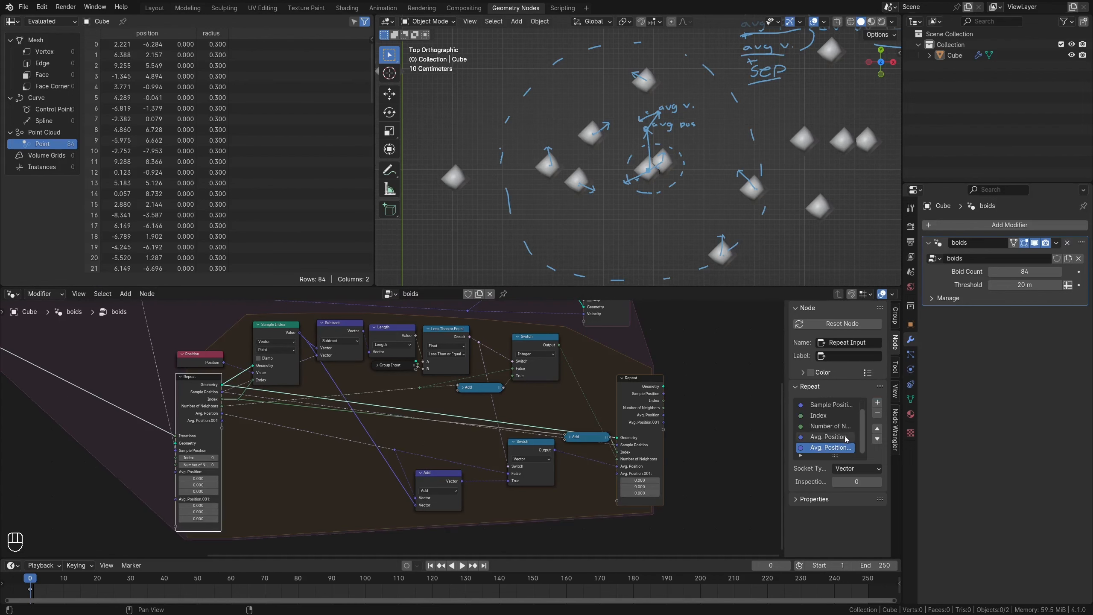
shift+middle_drag(733, 114, 688, 87)
key(d)
key(d)
key(d)
key(d)
key(d)
key(d)
key(ctrl+z)
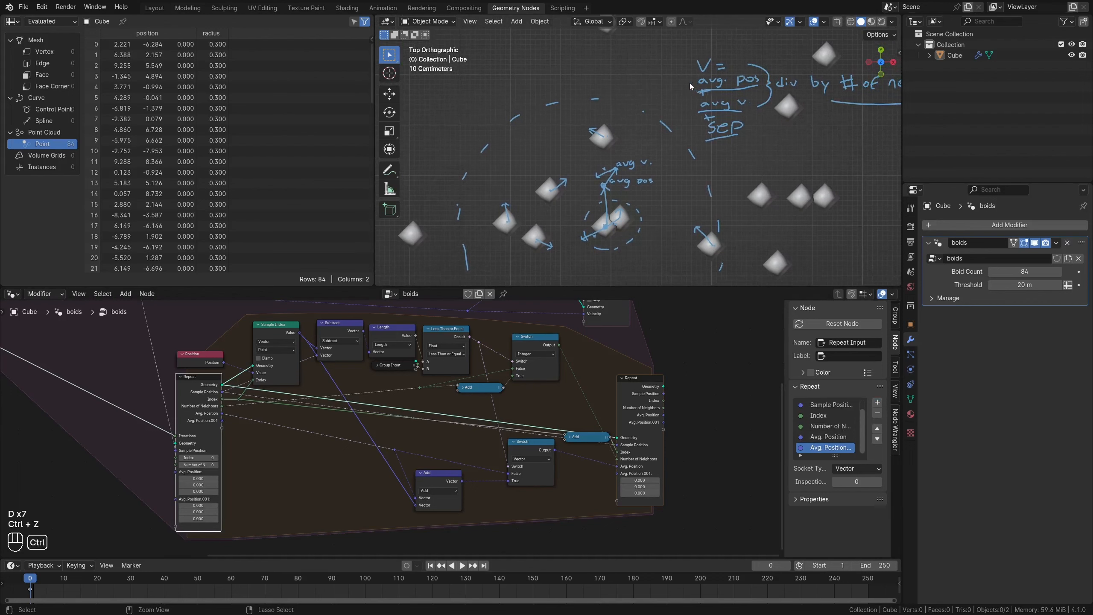
Annotate a check mark beside the handwritten note "avg. pos" in the viewport.
key(d)
key(d)
key(d)
Rename the new Repeat zone item to Avg. Velocity.
double_click(822, 447)
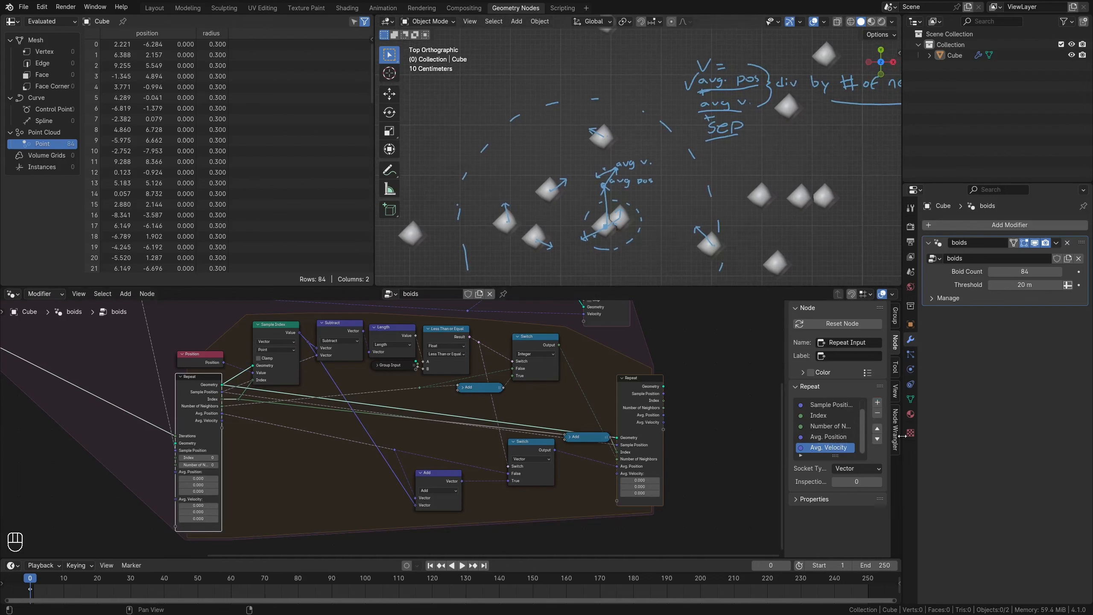
Duplicate the Vector Switch and link Avg. Velocity through its False input to the Repeat output's Avg. Velocity.
mouse_move(272, 444)
middle_down()
mouse_move(270, 379)
mouse_move(268, 435)
middle_up()
scroll(270, 399, up, 2)
click(230, 414)
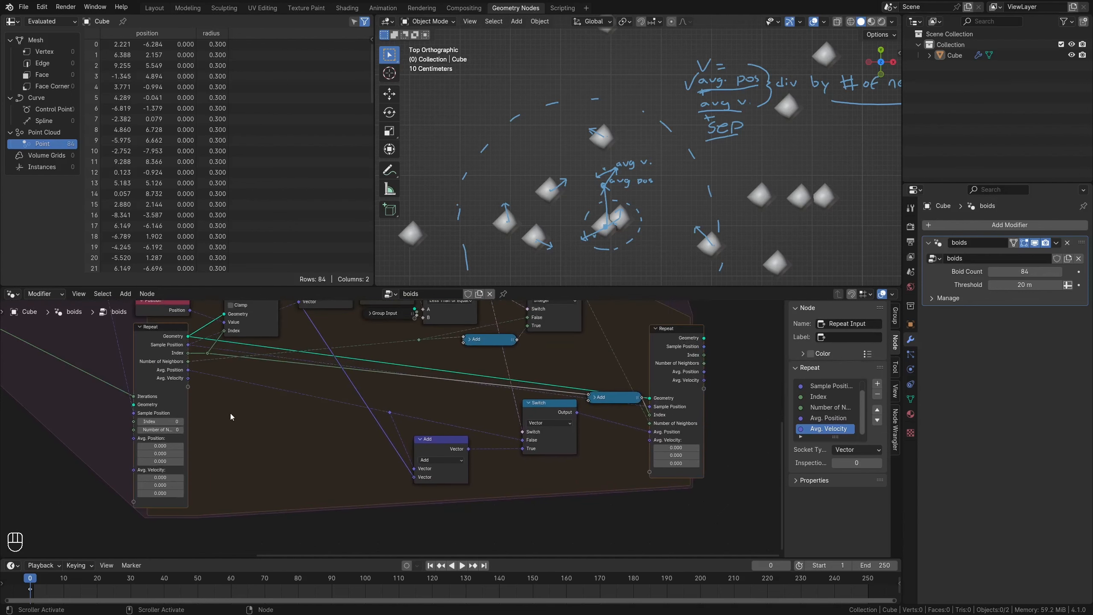
click(563, 436)
key(shift+d)
click(339, 456)
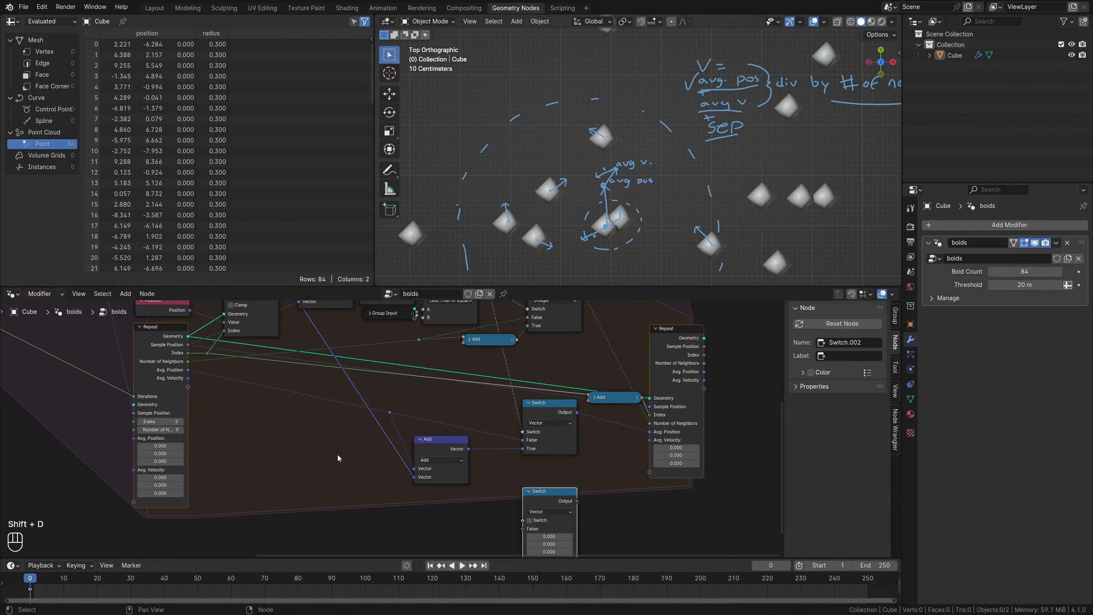
drag(189, 378, 523, 467)
drag(577, 440, 650, 379)
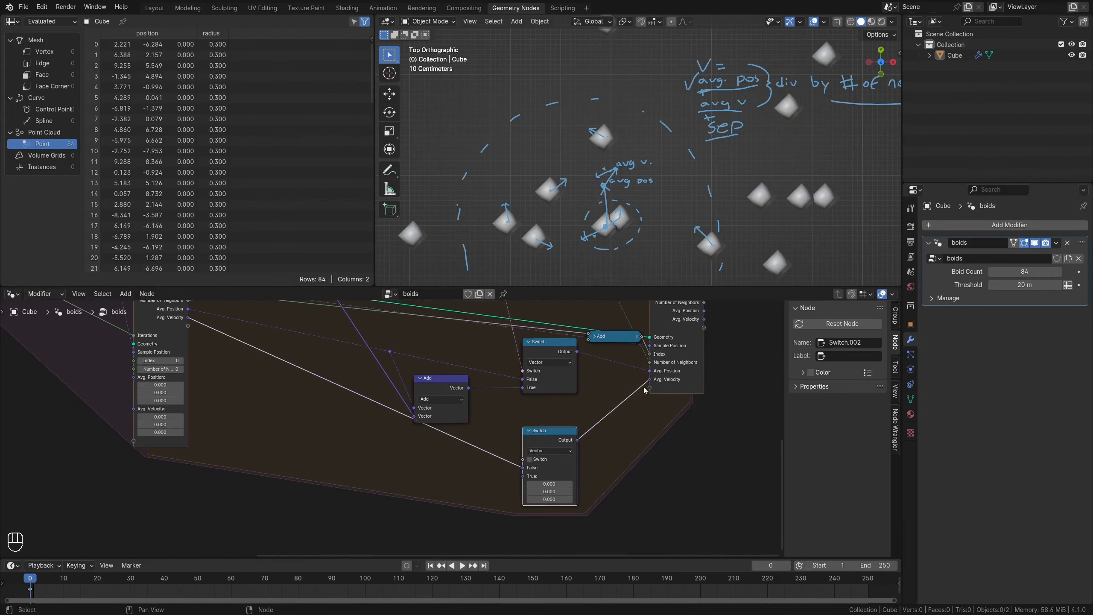
Duplicate the vector Add node, feed it Avg. Velocity through a reroute point, and link its result to the velocity Switch's True input.
middle_drag(547, 440, 609, 452)
shift+right_drag(456, 414, 459, 420)
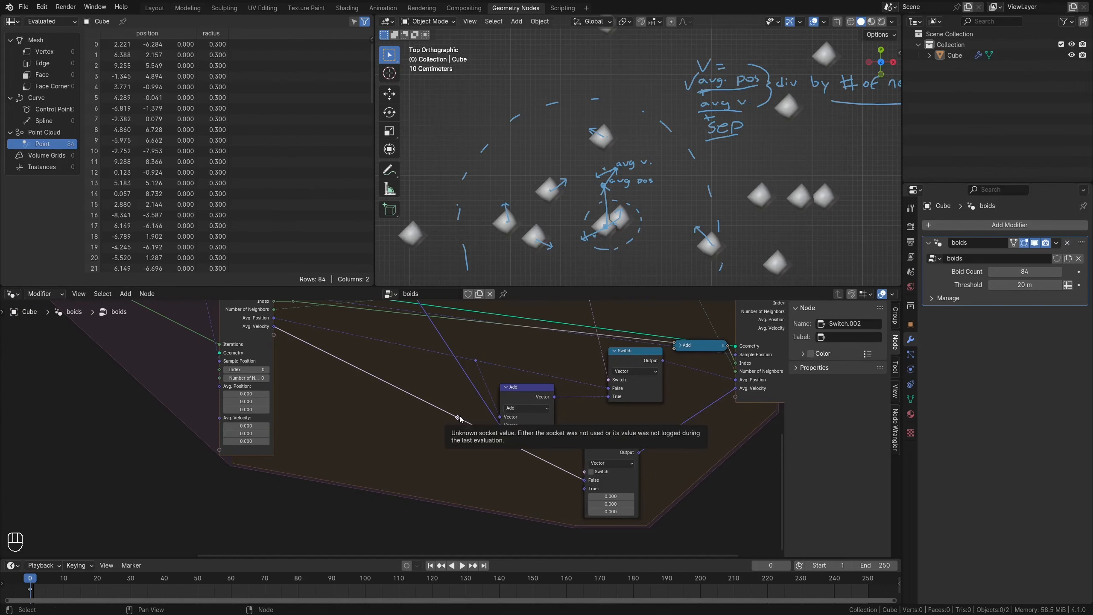
click(527, 416)
key(shift+d)
click(513, 497)
drag(458, 418, 487, 497)
mouse_move(541, 476)
mouse_down()
mouse_move(583, 488)
mouse_move(530, 476)
mouse_up()
middle_drag(610, 442, 551, 482)
drag(551, 482, 563, 474)
Add a reroute point on the comparison link, connect it to the velocity Switch's condition, and align that Switch below the position Switch.
shift+right_drag(548, 356, 522, 356)
drag(533, 355, 525, 371)
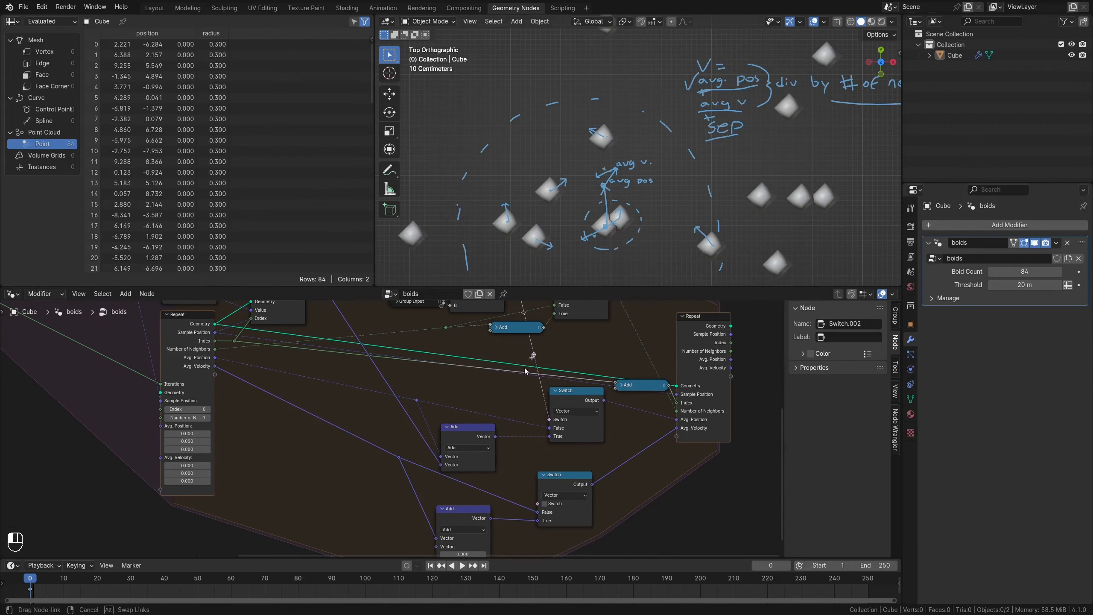
drag(542, 503, 540, 504)
drag(557, 477, 569, 455)
click(534, 355)
key(g)
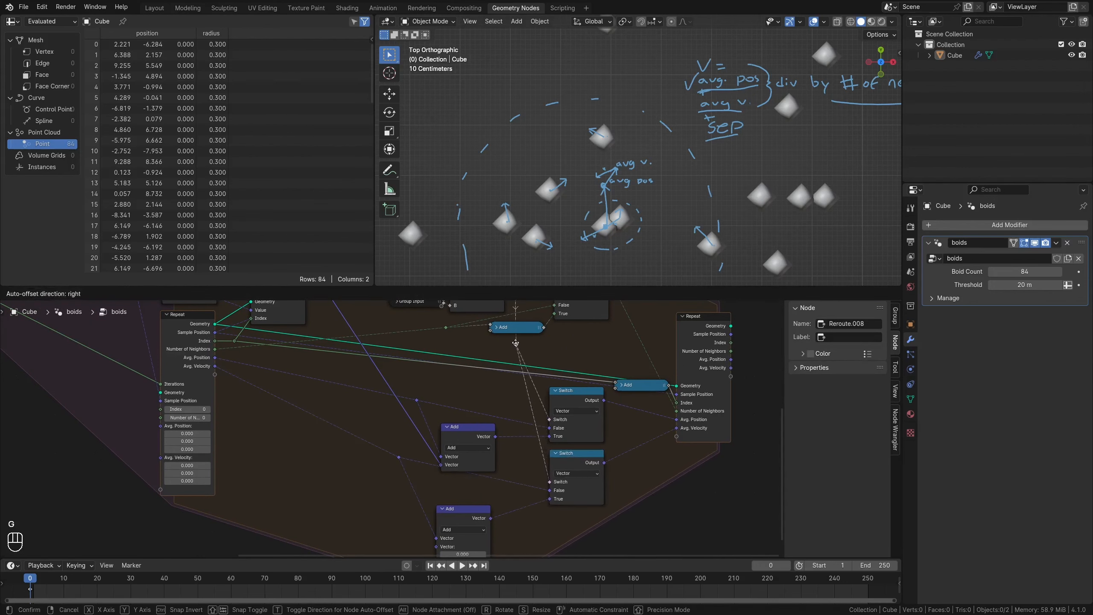
click(509, 343)
Check the attribute name on the Store Named Attribute node in the Simulation zone.
scroll(539, 347, down, 5)
middle_drag(200, 399, 361, 526)
scroll(327, 336, up, 5)
middle_drag(334, 338, 338, 397)
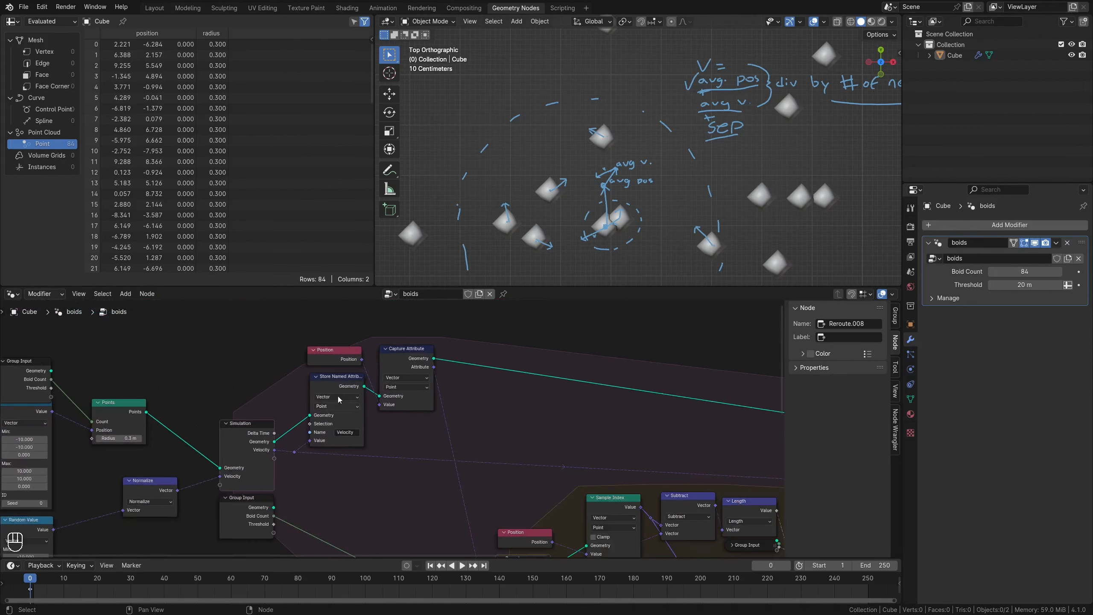
click(353, 425)
Duplicate the Sample Index node near the velocity Add node and link the Repeat zone's Index and Geometry to it.
middle_drag(451, 513, 403, 424)
scroll(403, 425, down, 1)
click(424, 329)
key(shift+d)
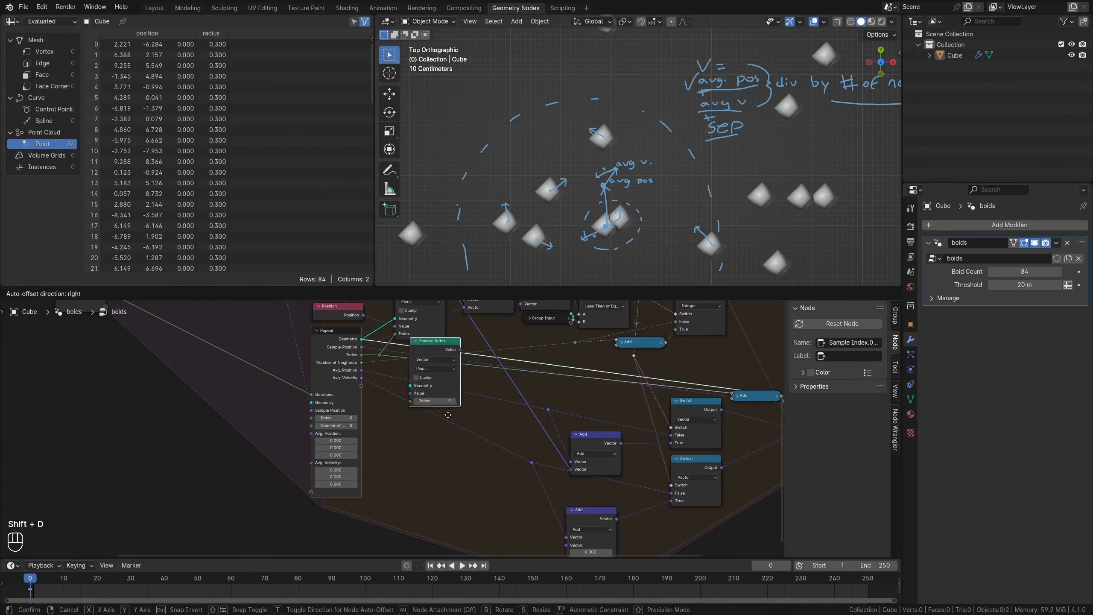
click(464, 498)
drag(380, 354, 407, 500)
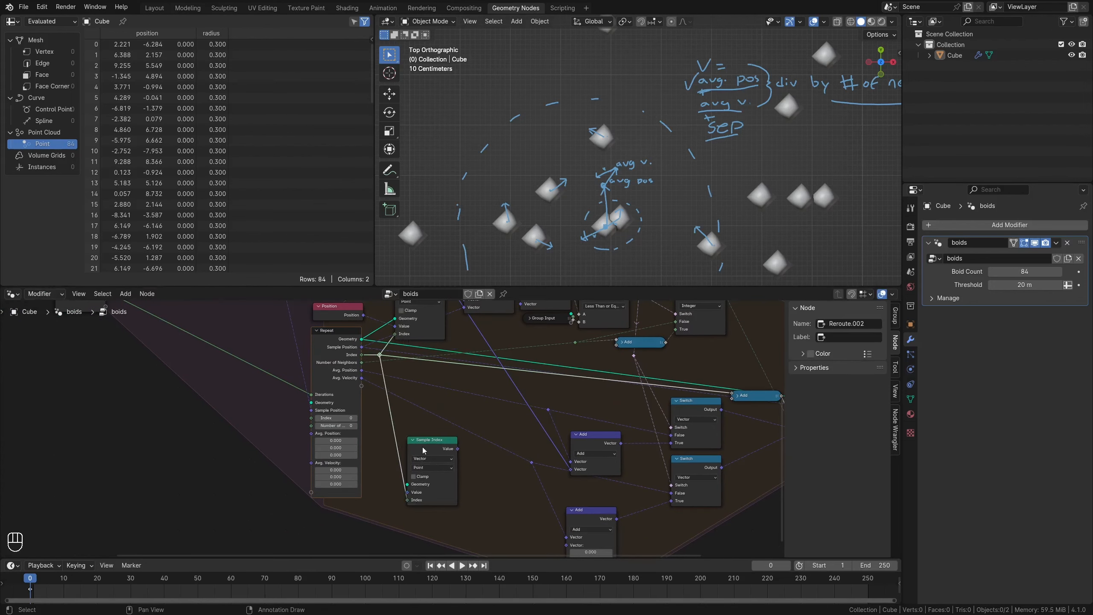
drag(422, 444, 439, 426)
drag(362, 339, 425, 466)
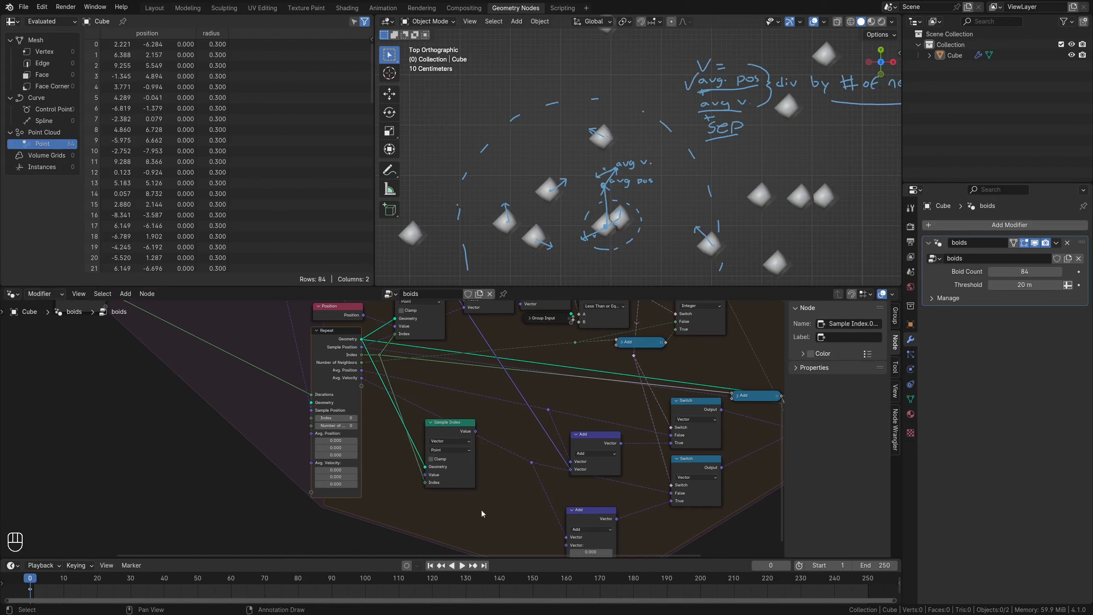
Add a Named Attribute node below the Repeat input, set its data type to Vector and its name to Velocity.
key(shift+a)
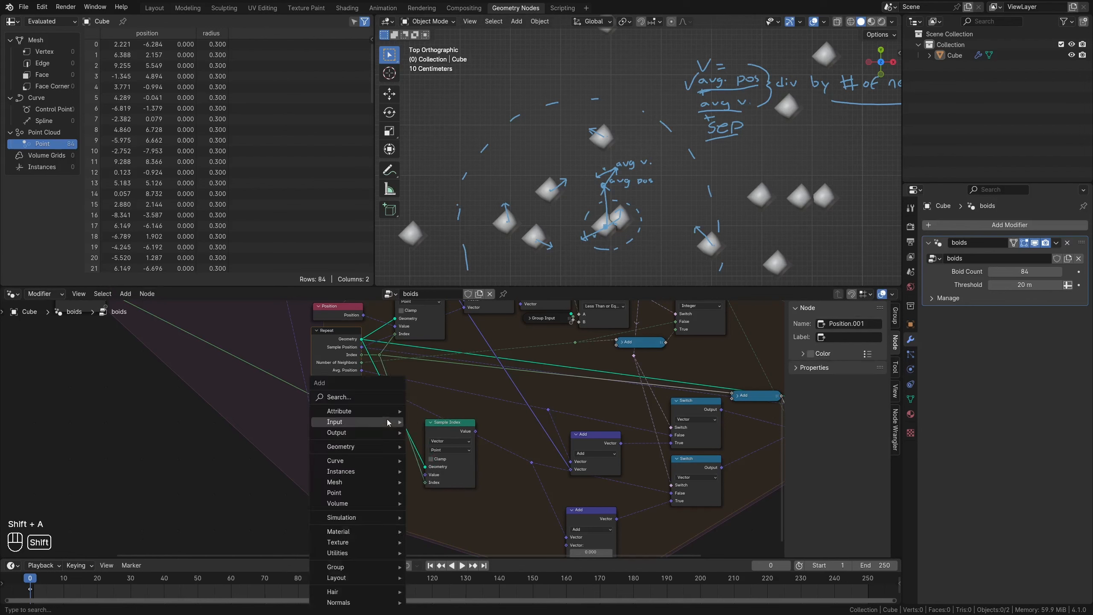
text(namerd)
key(Return)
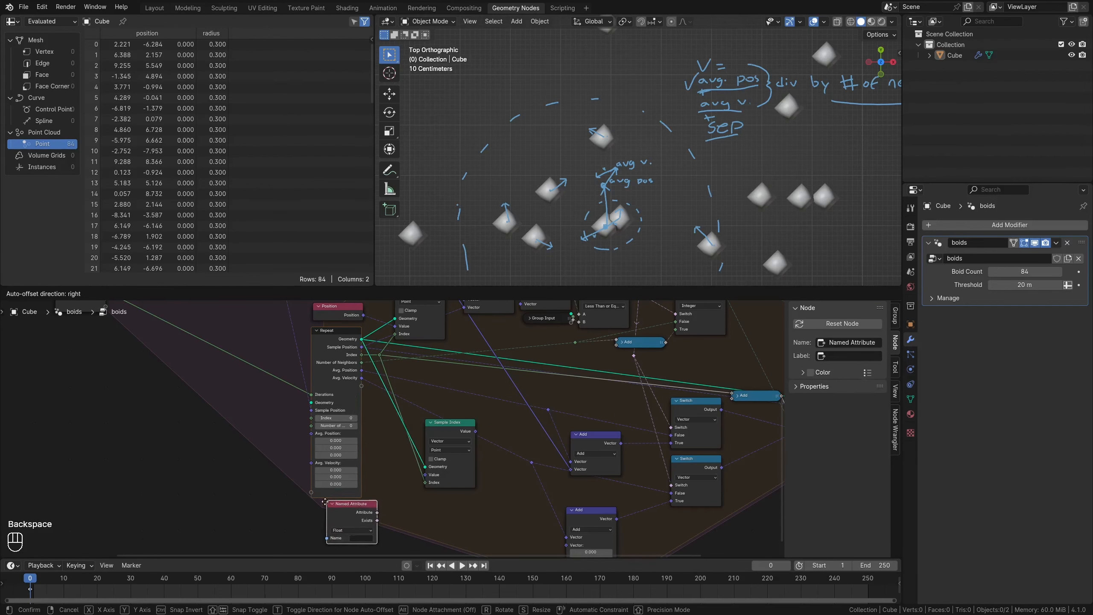
click(299, 529)
click(337, 532)
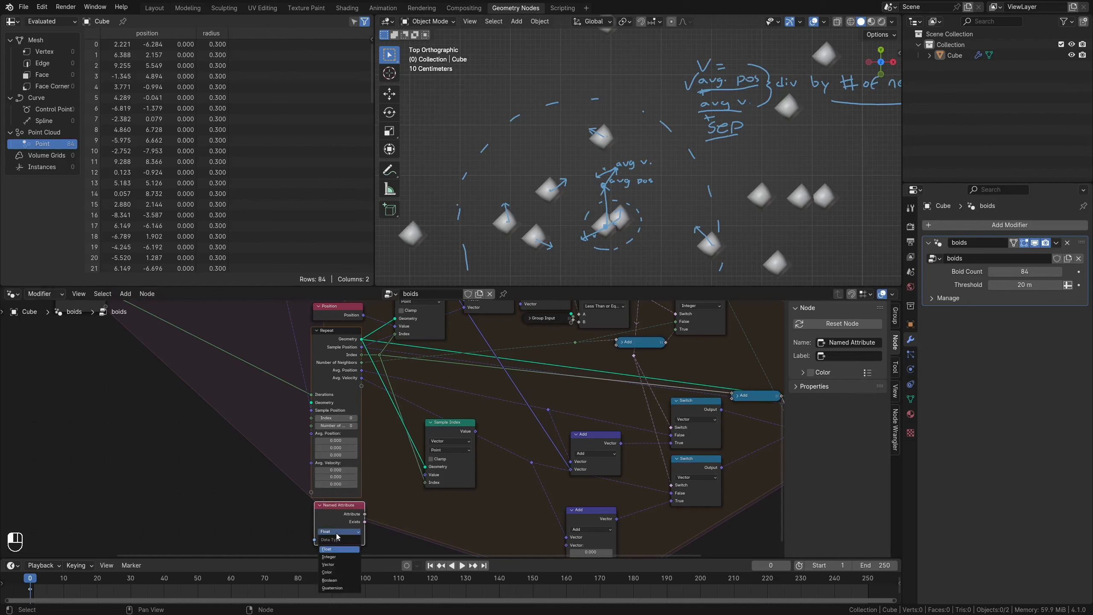
click(342, 564)
scroll(340, 516, up, 2)
click(332, 513)
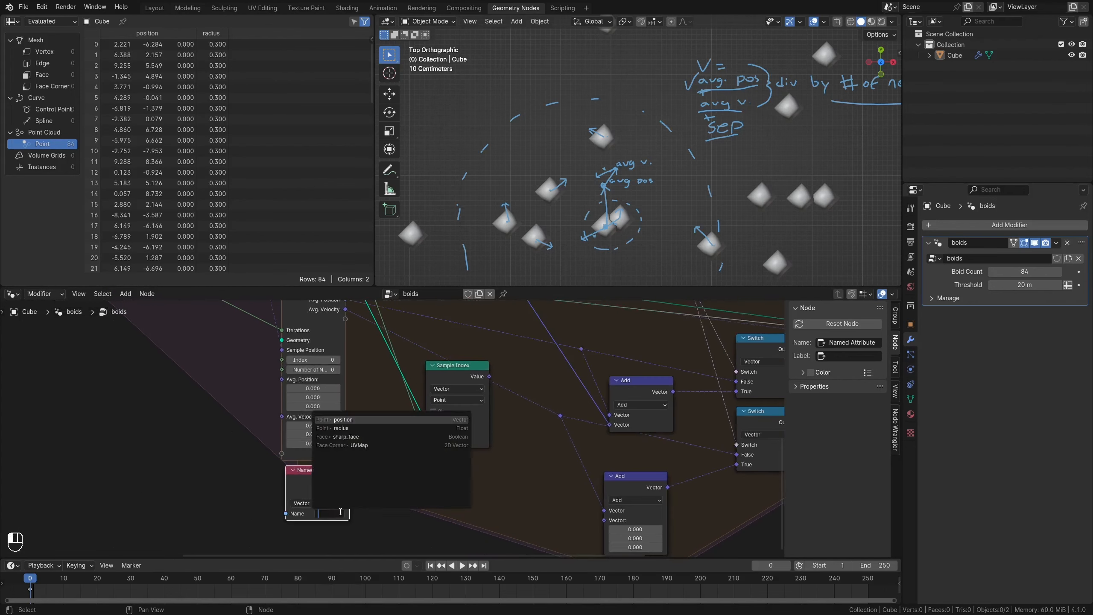
text(Velocity)
key(Return)
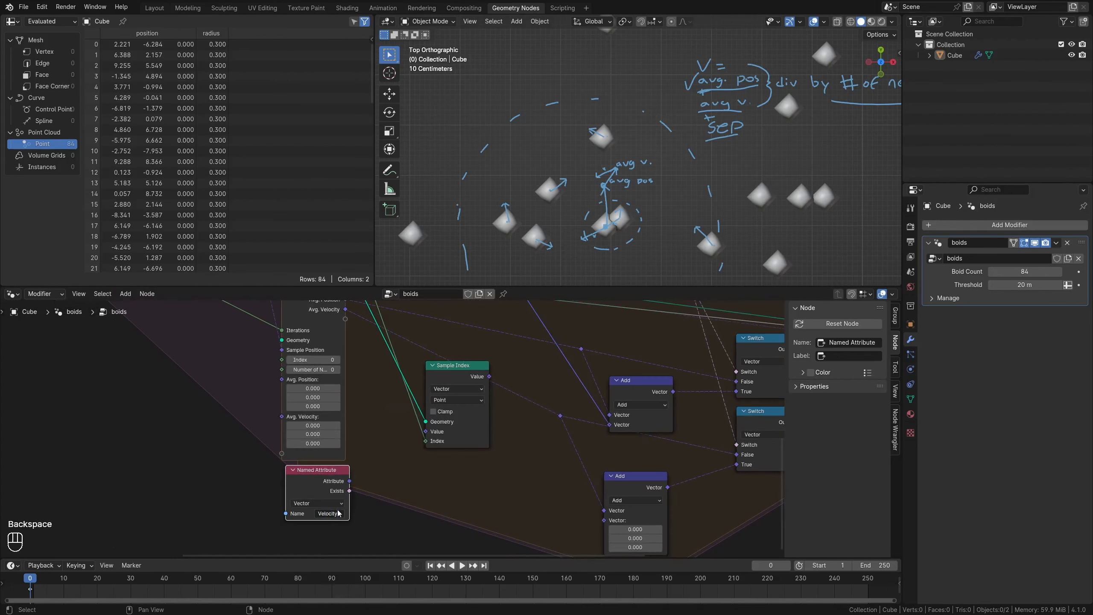
Feed the Named Attribute into the lower Sample Index node's Value and link the sampled value to the velocity Add node's second input.
drag(350, 481, 465, 457)
scroll(463, 447, down, 3)
drag(477, 413, 560, 501)
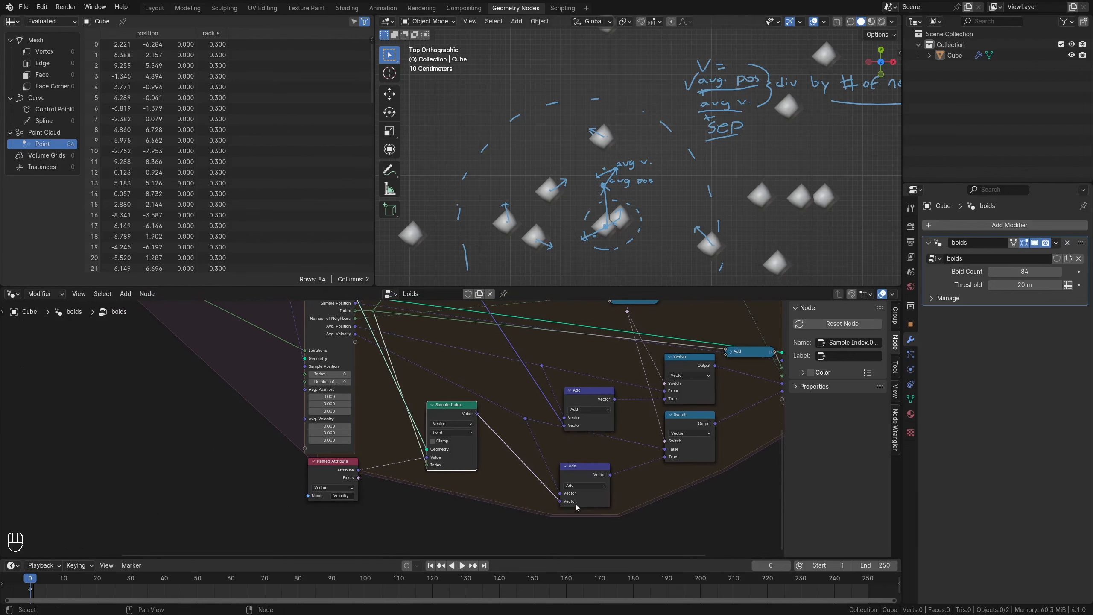
click(601, 520)
Add a vector item named Separation to the Repeat zone and move the Named Attribute node below the enlarged Repeat input.
middle_drag(601, 520, 464, 309)
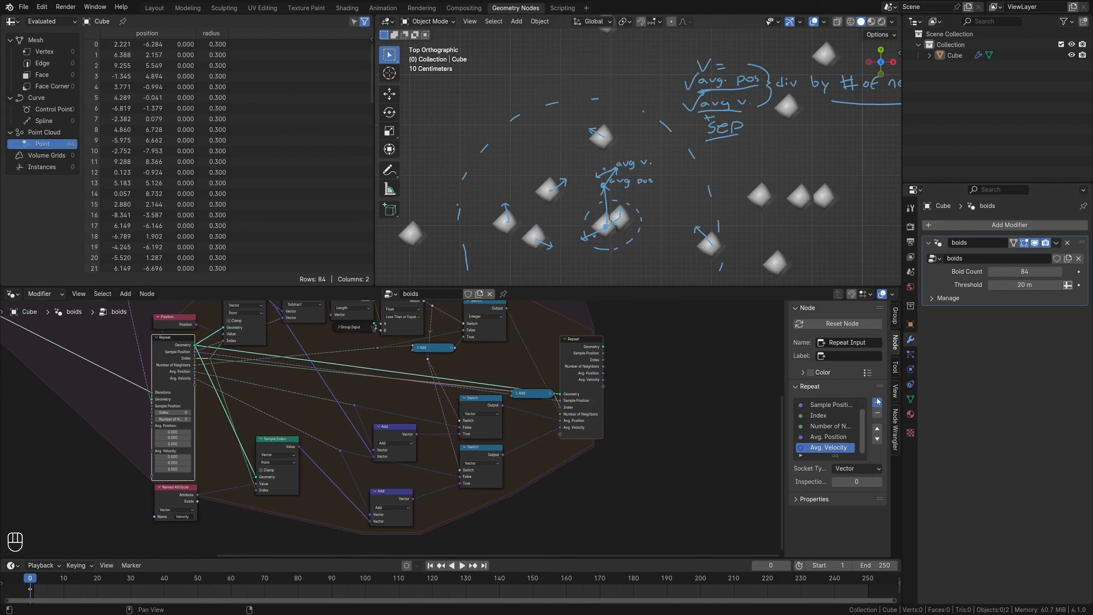
click(877, 402)
double_click(839, 448)
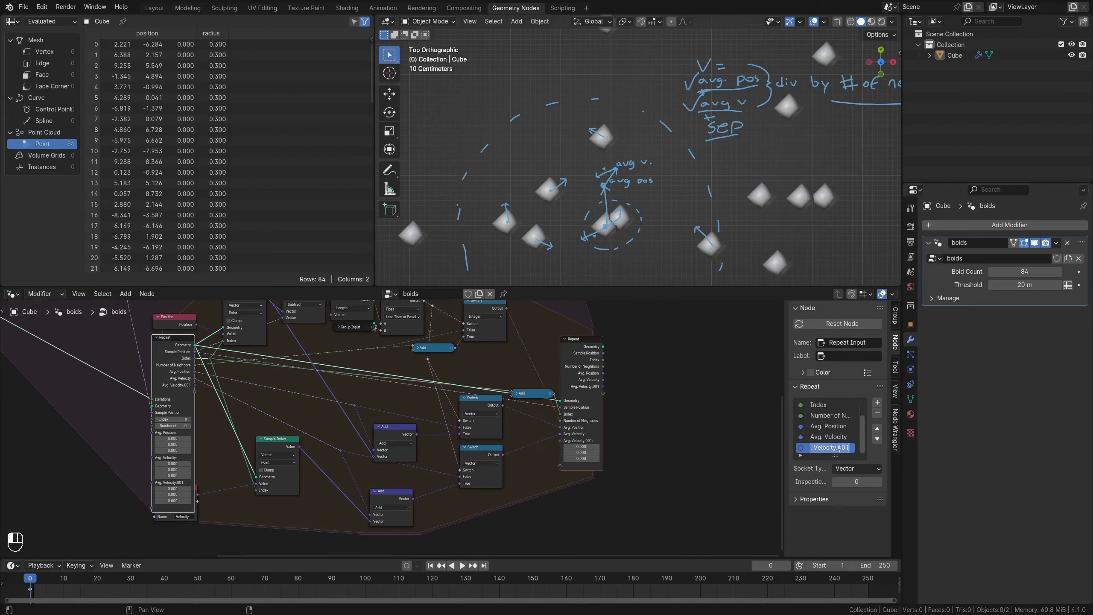
text(Separation)
key(Return)
click(167, 518)
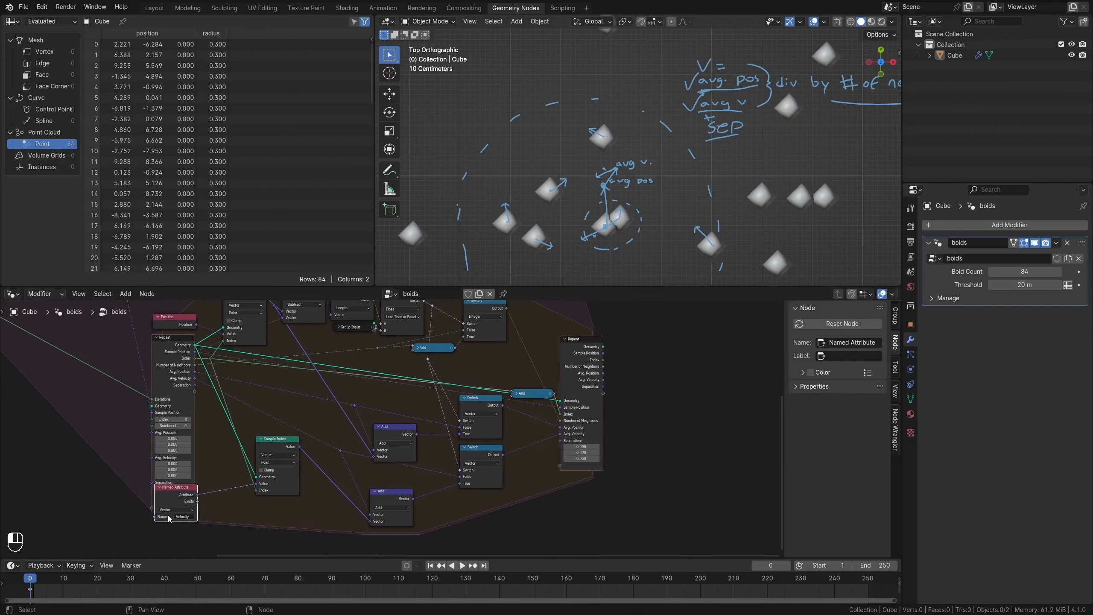
key(g)
click(166, 506)
Link Separation from the Repeat input to the Repeat output and route the link below the other nodes with two reroute points.
drag(194, 343, 559, 399)
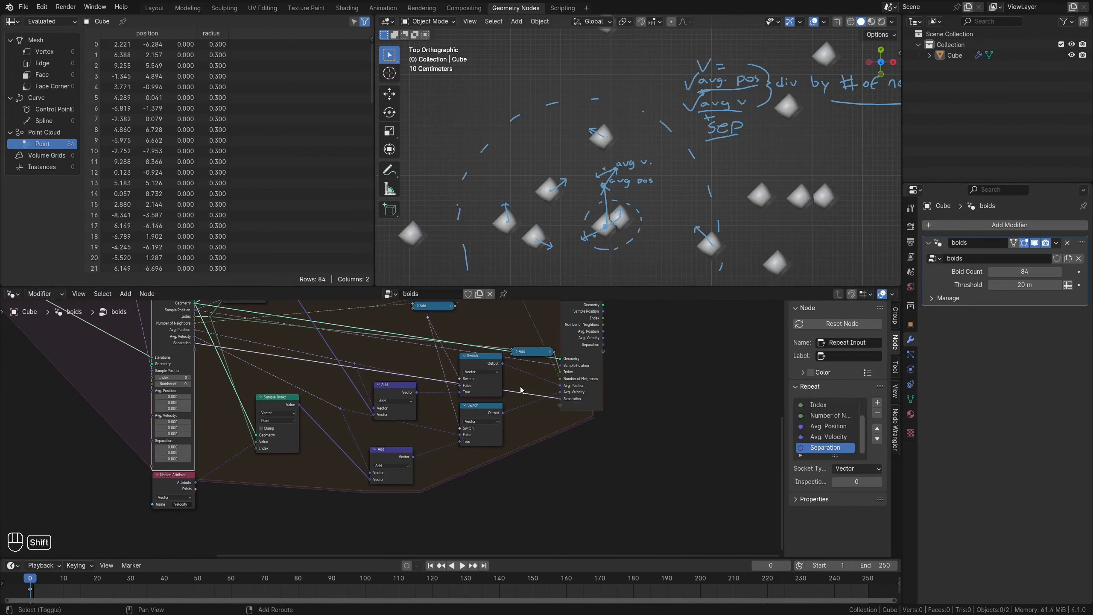
shift+right_drag(520, 388, 514, 406)
key(g)
click(479, 525)
shift+right_drag(404, 448, 329, 482)
key(g)
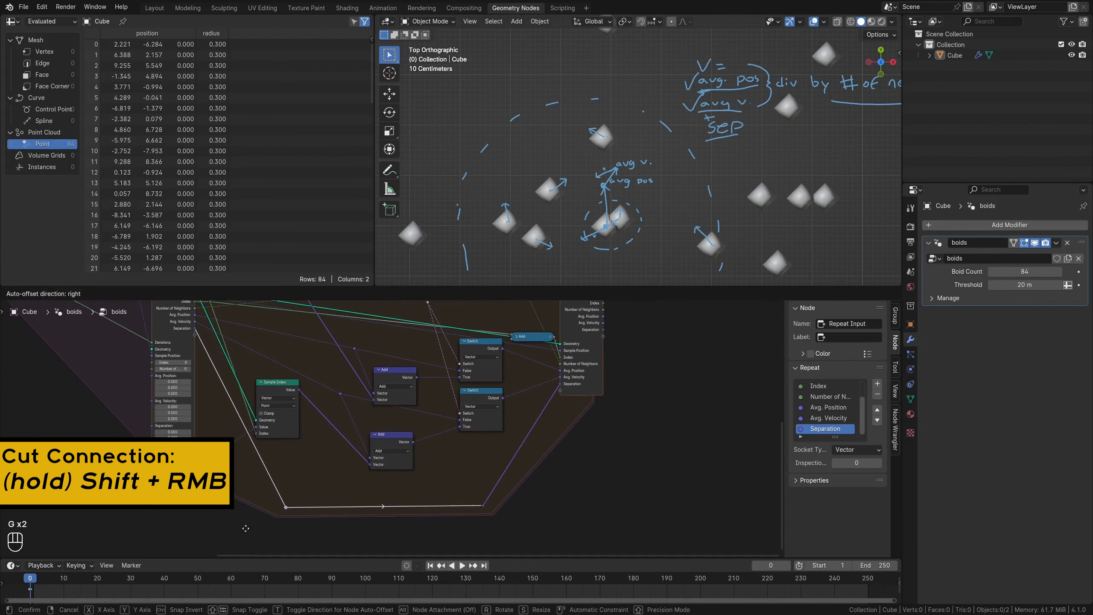
click(227, 528)
Duplicate the velocity Switch node and insert the copy on the Separation link before the Repeat output.
click(485, 406)
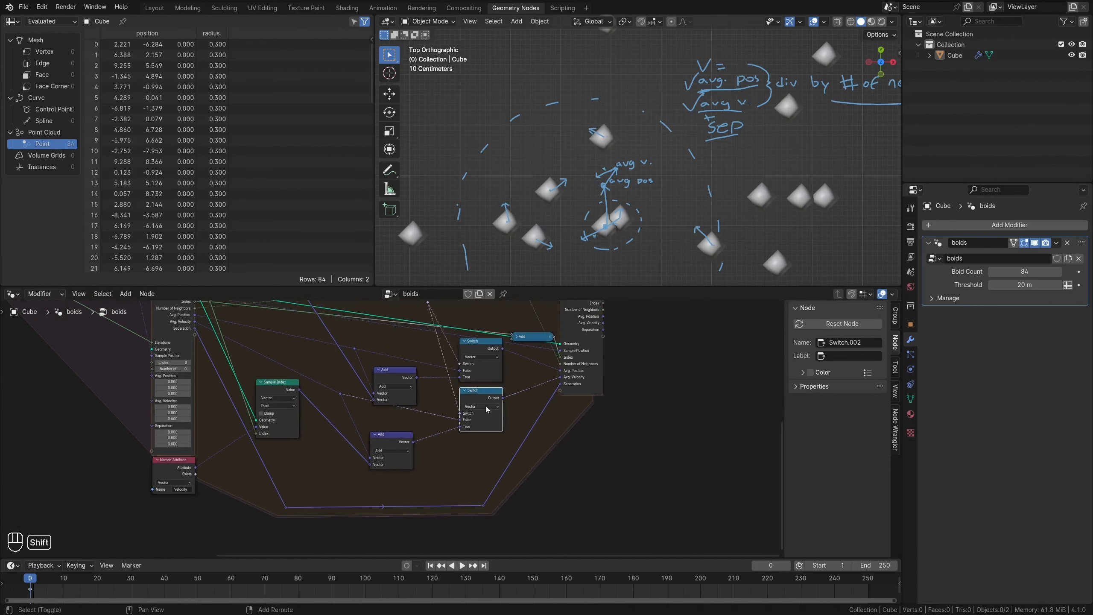
key(shift+d)
click(543, 467)
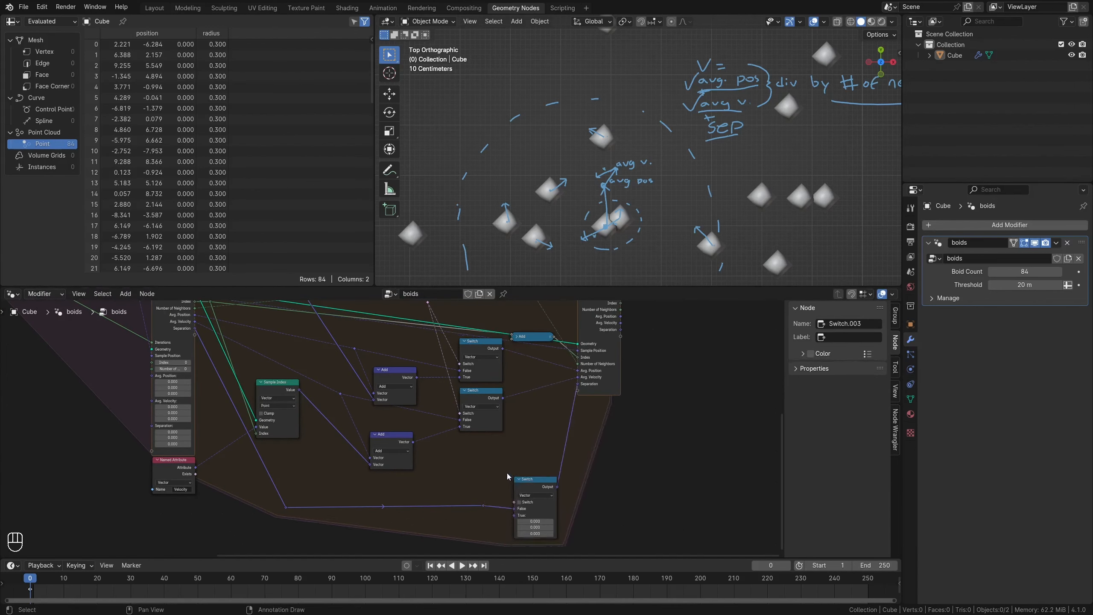
Duplicate the Less Than or Equal comparison node and place the copy above the separation Switch.
scroll(507, 473, down, 3)
middle_drag(414, 478, 360, 369)
scroll(361, 369, up, 2)
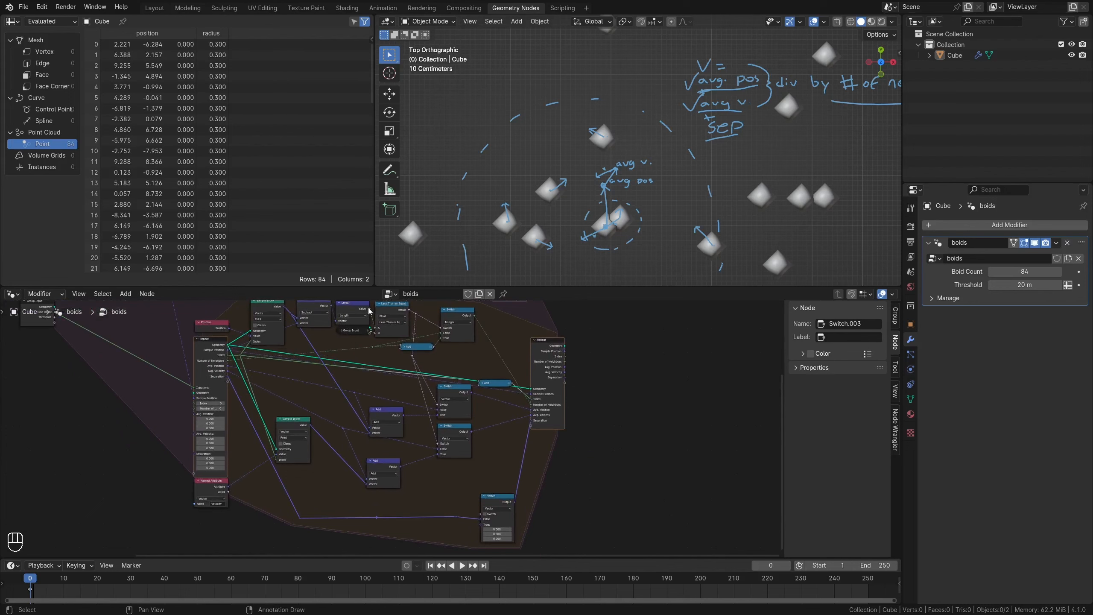
drag(369, 311, 361, 347)
click(399, 340)
key(shift+d)
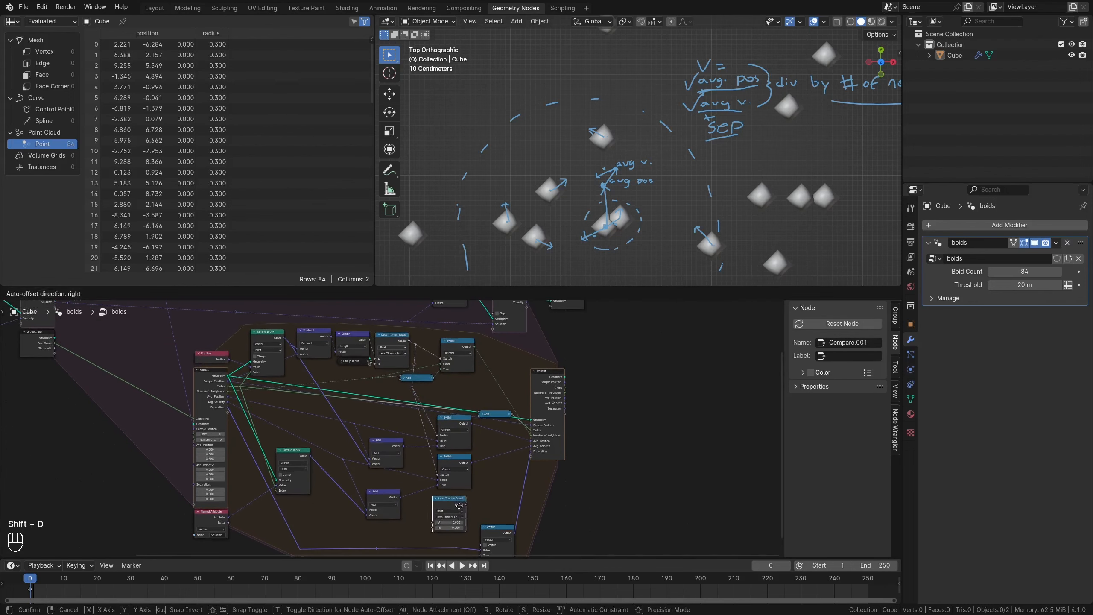
click(463, 509)
Link the Length node's value to input A of the duplicated Less Than or Equal node.
middle_drag(463, 508, 465, 435)
scroll(389, 310, down, 1)
middle_drag(389, 304, 374, 334)
drag(362, 312, 377, 469)
scroll(389, 328, up, 5)
scroll(389, 328, down, 7)
Duplicate the Group Input node next to the new comparison and link its empty socket to the comparison's B input.
click(357, 330)
key(shift+d)
click(408, 504)
scroll(401, 470, up, 12)
Rename the new group input B as Separation Distance in the node group's interface.
click(895, 320)
double_click(848, 373)
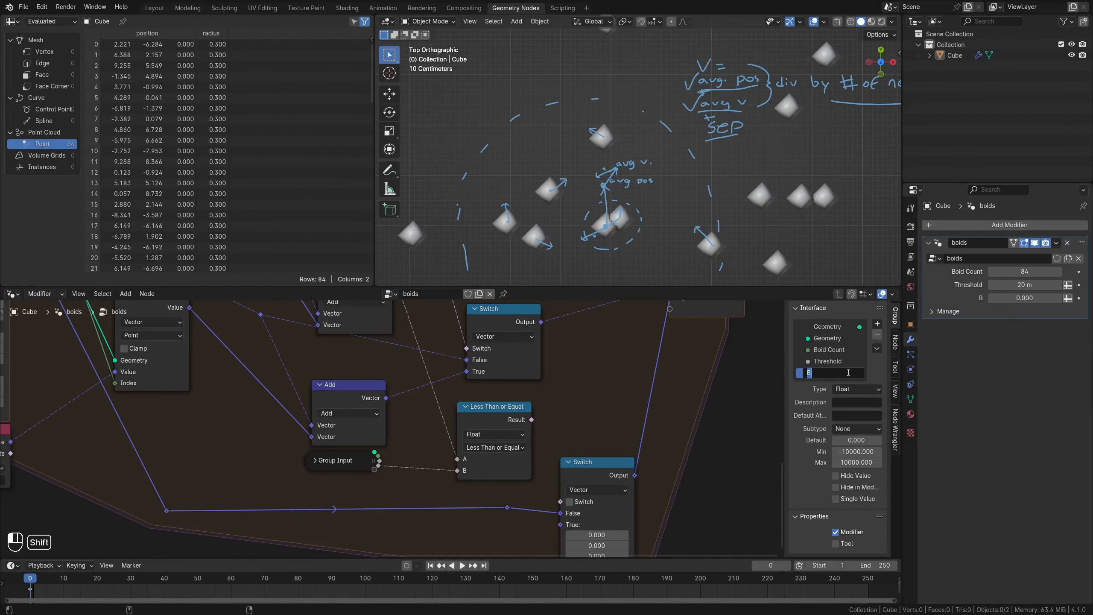
text(Separation Threshold)
key(Return)
double_click(851, 373)
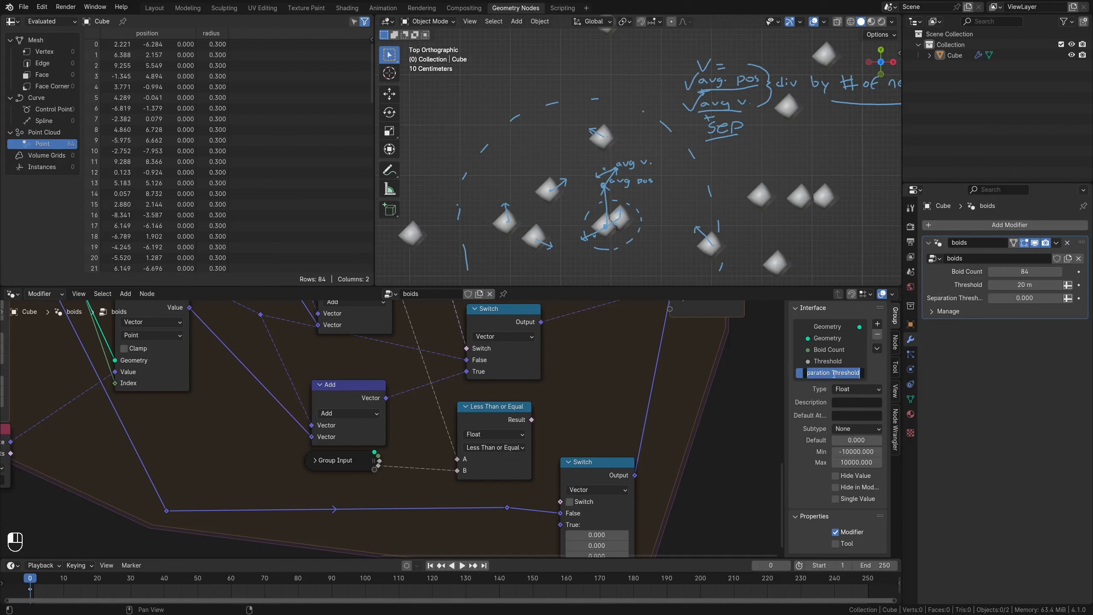
double_click(850, 373)
text(Distance)
key(Return)
Set the Separation Distance input's minimum to 0 and its subtype to Distance.
click(863, 452)
text(0)
key(Return)
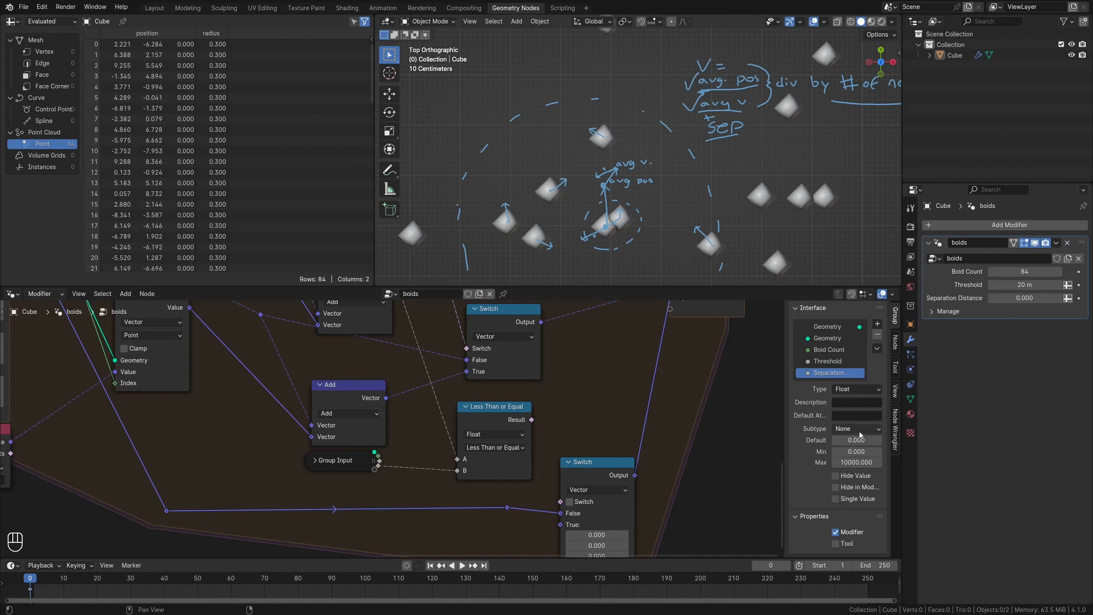
click(859, 430)
click(863, 510)
Set the boids modifier's Separation Distance to 1.5 m.
click(1027, 300)
text(15)
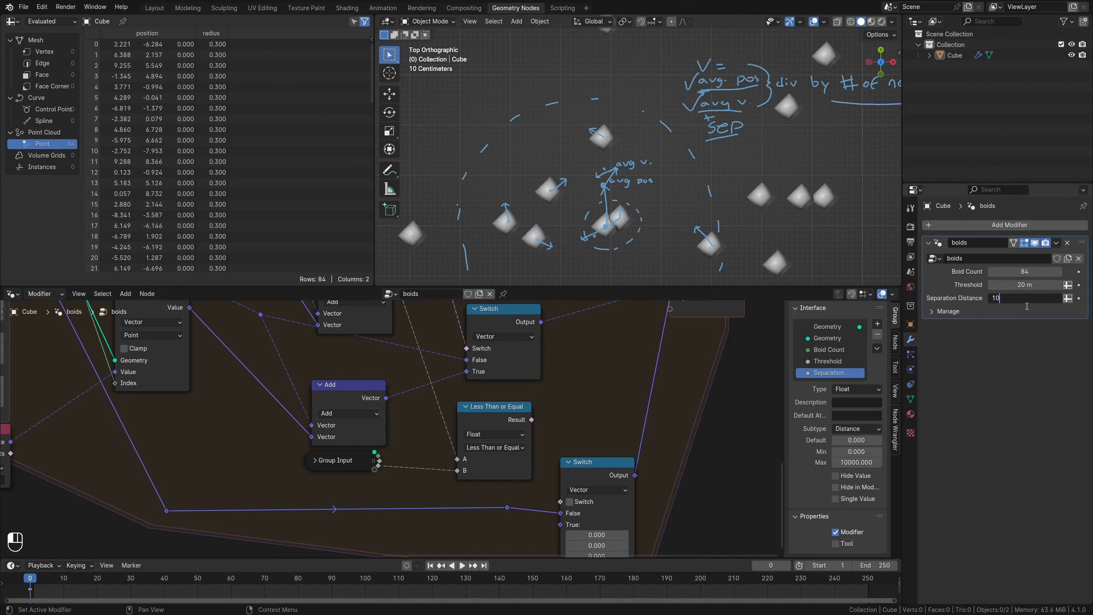
key(BackSpace)
text(.5)
key(Return)
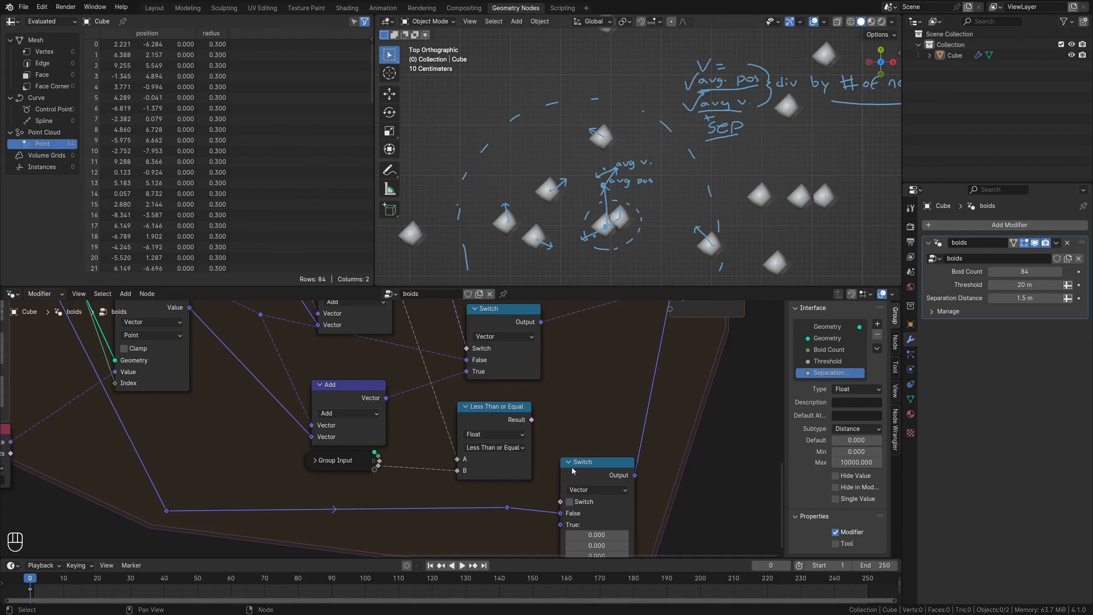
Link the new comparison's result to the separation Switch's condition and shift the reroute point on its False link away from the Switch.
drag(572, 471, 585, 464)
drag(531, 419, 573, 495)
drag(520, 515, 495, 508)
key(g)
click(362, 511)
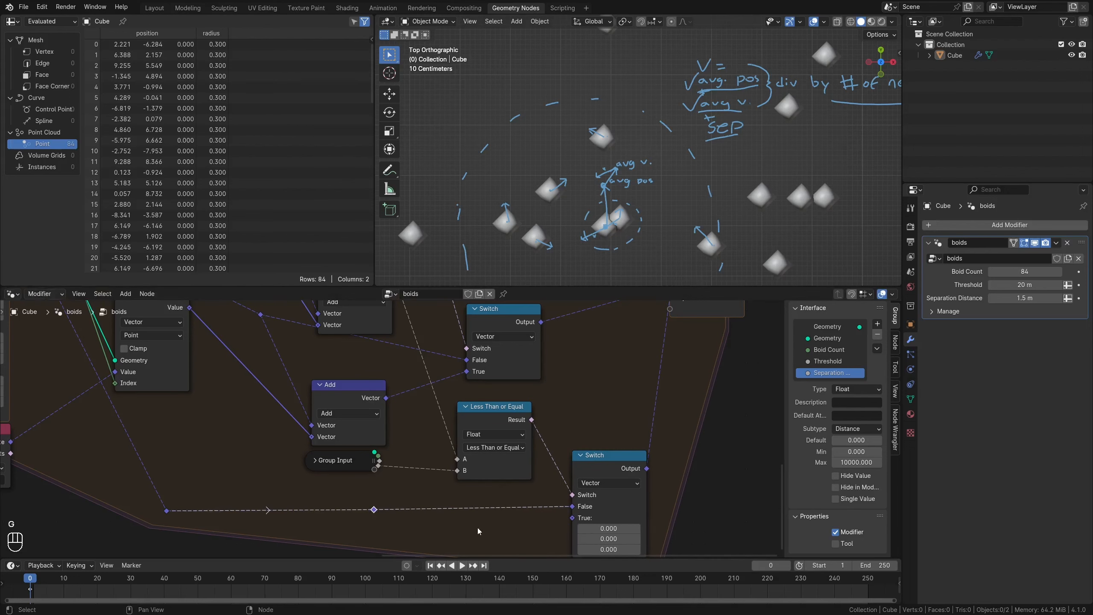
scroll(477, 528, down, 1)
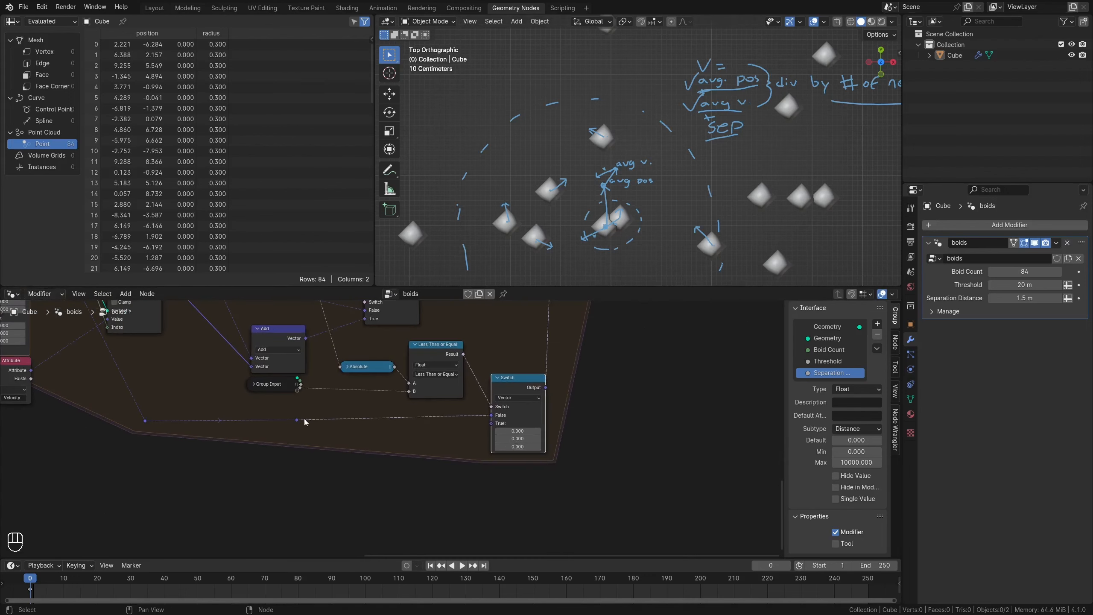
drag(491, 415, 302, 420)
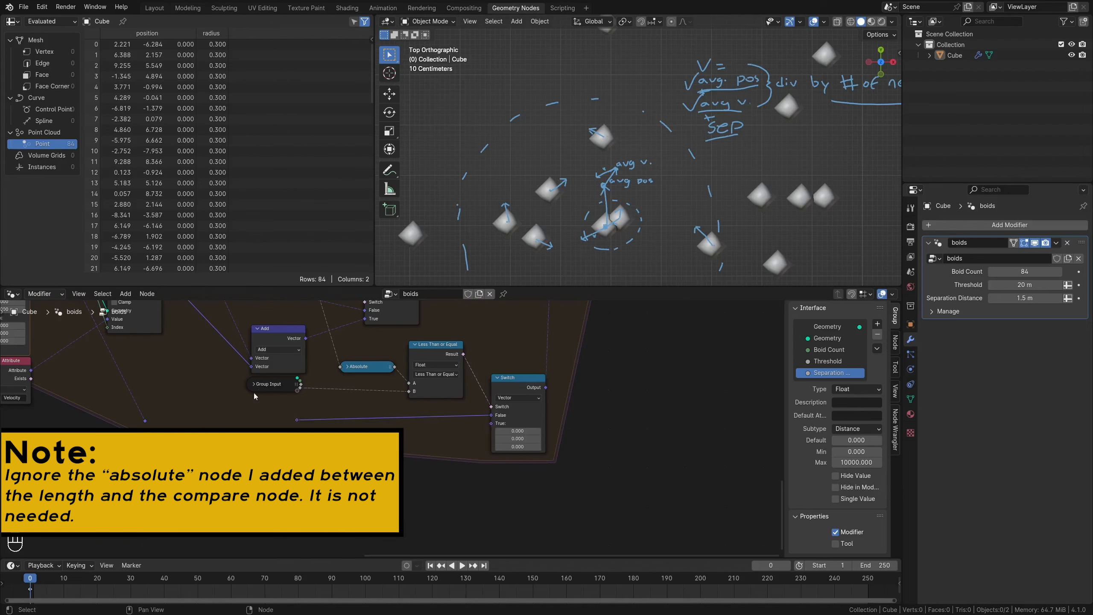
Duplicate the vector Add node, set it to Subtract, feed Separation into its first input and link its result to the separation Switch's True input.
click(292, 332)
key(shift+d)
click(445, 439)
click(435, 454)
click(430, 481)
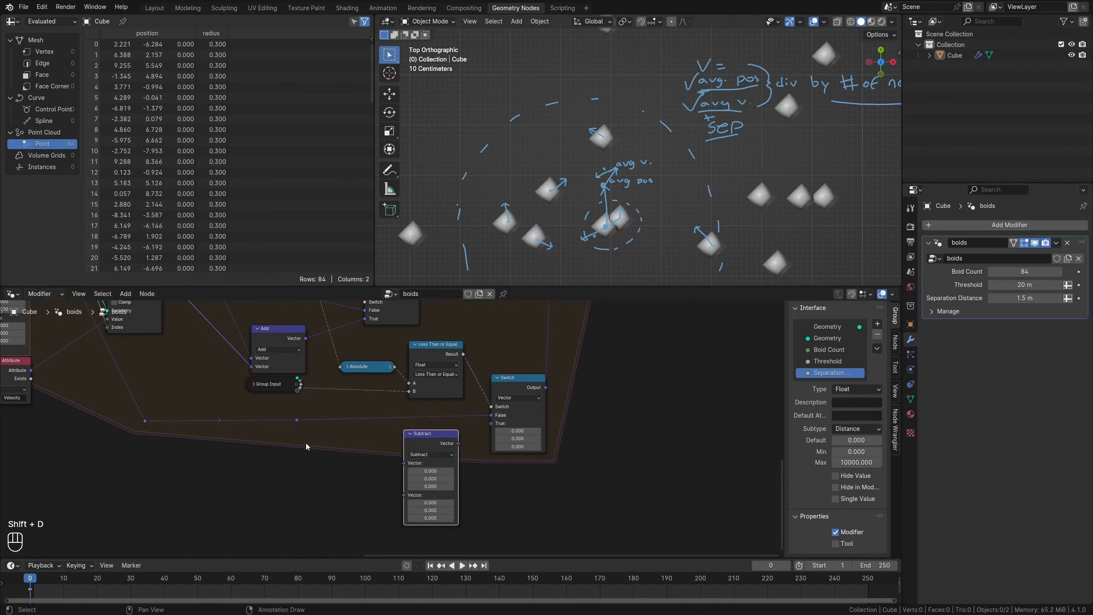
drag(296, 420, 403, 463)
drag(458, 443, 491, 423)
Inspect the Subtract node before Length and annotate an arrowhead on the line between the two overlapping boids in the viewport.
scroll(628, 180, up, 4)
shift+middle_drag(628, 180, 626, 17)
ctrl+middle_drag(586, 50, 587, 41)
middle_drag(301, 345, 480, 523)
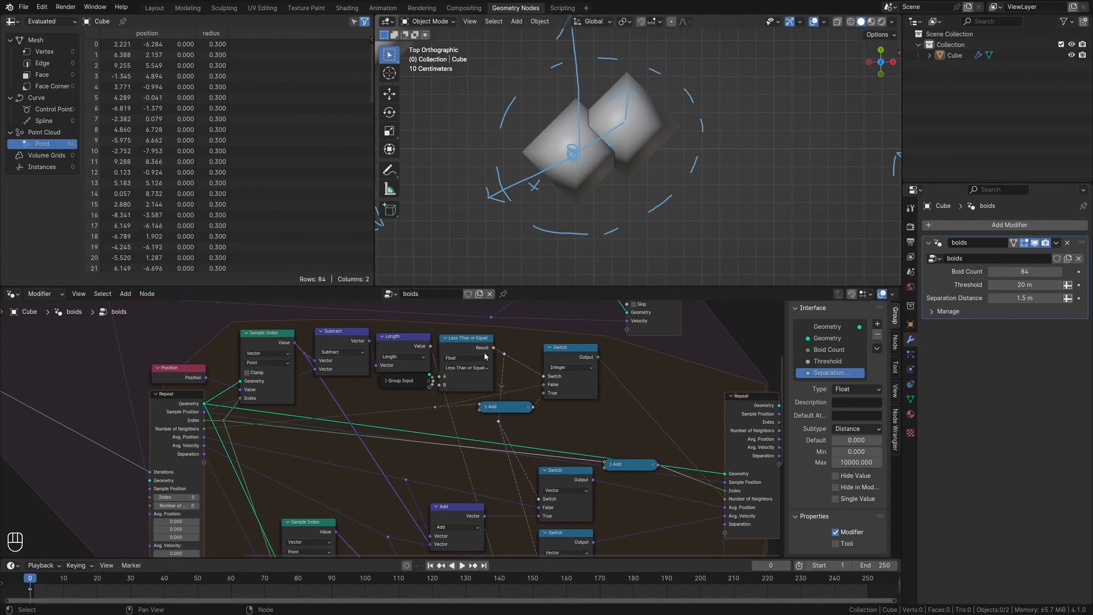
click(342, 334)
scroll(637, 136, up, 2)
key(d)
mouse_move(589, 110)
mouse_down()
mouse_move(619, 106)
mouse_move(614, 138)
mouse_up()
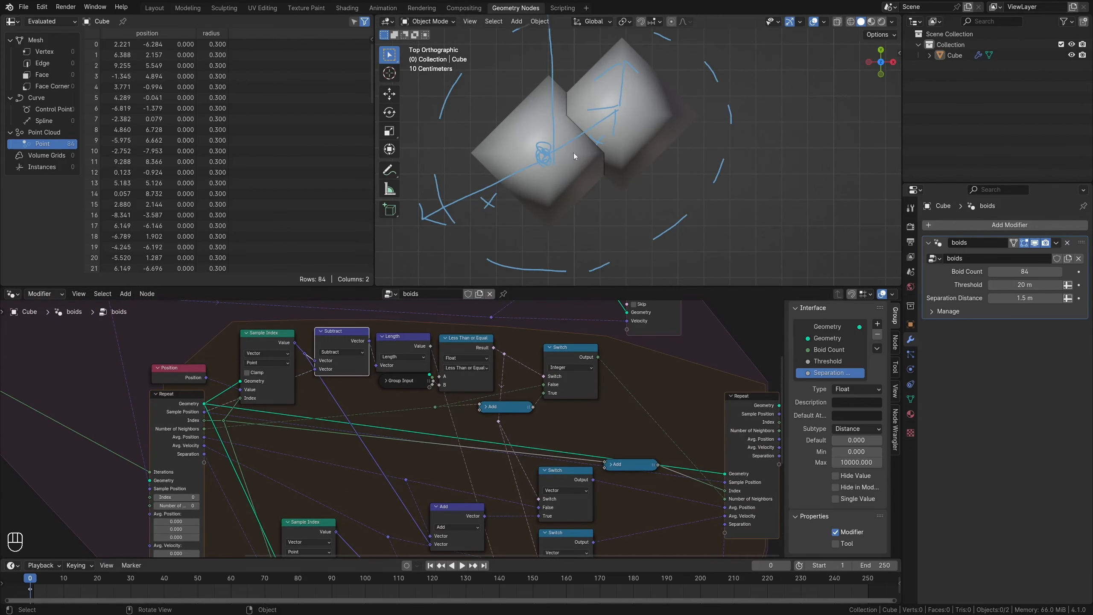
Examine the repeat zone's position, velocity and separation branches and how they relate to the annotated boids.
mouse_move(581, 144)
mouse_down()
mouse_move(550, 201)
mouse_move(508, 195)
mouse_up()
drag(594, 192, 594, 213)
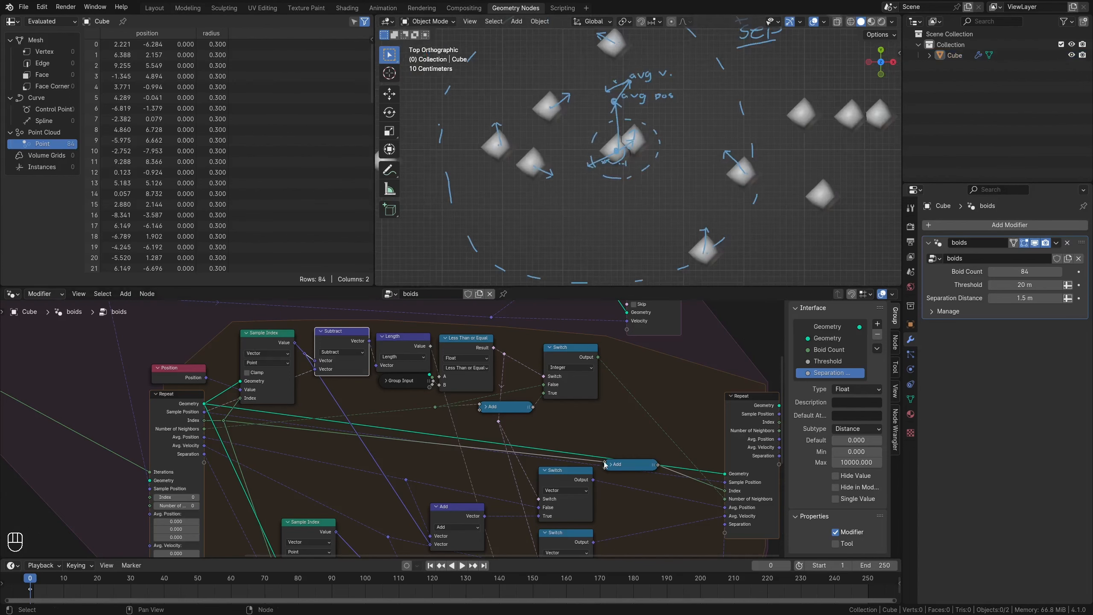
middle_drag(447, 551, 377, 442)
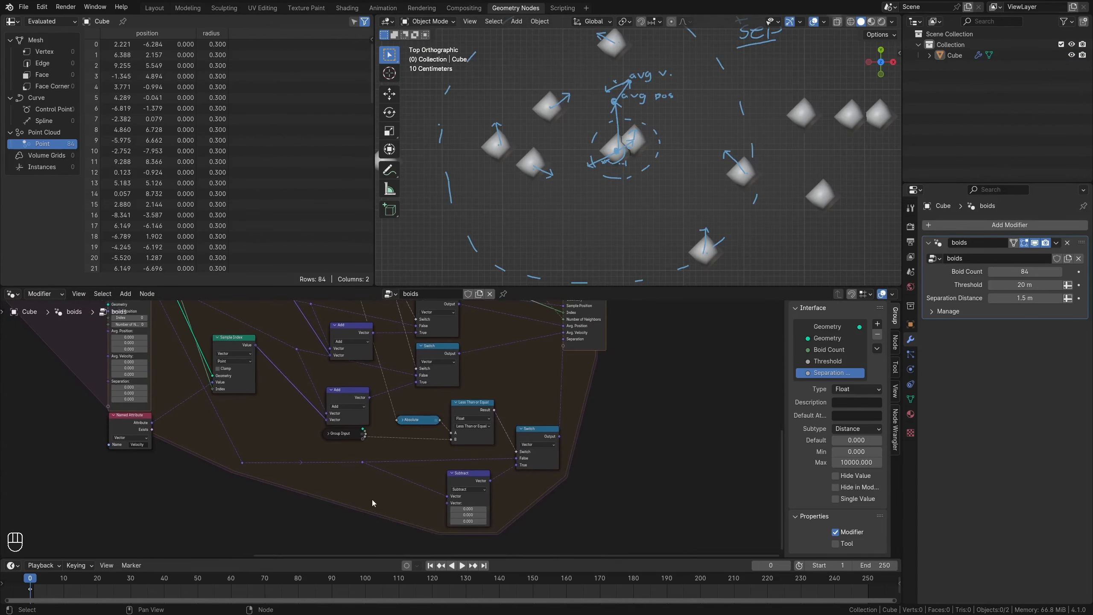
middle_drag(336, 317, 322, 342)
scroll(349, 449, up, 1)
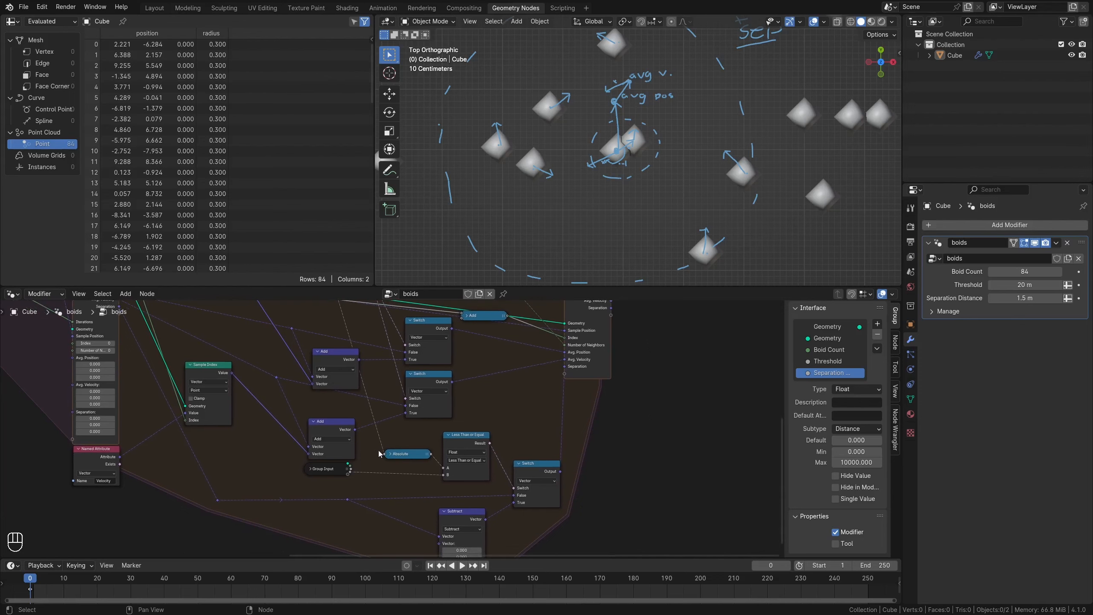
scroll(379, 454, down, 4)
middle_drag(293, 303, 294, 356)
drag(293, 328, 424, 496)
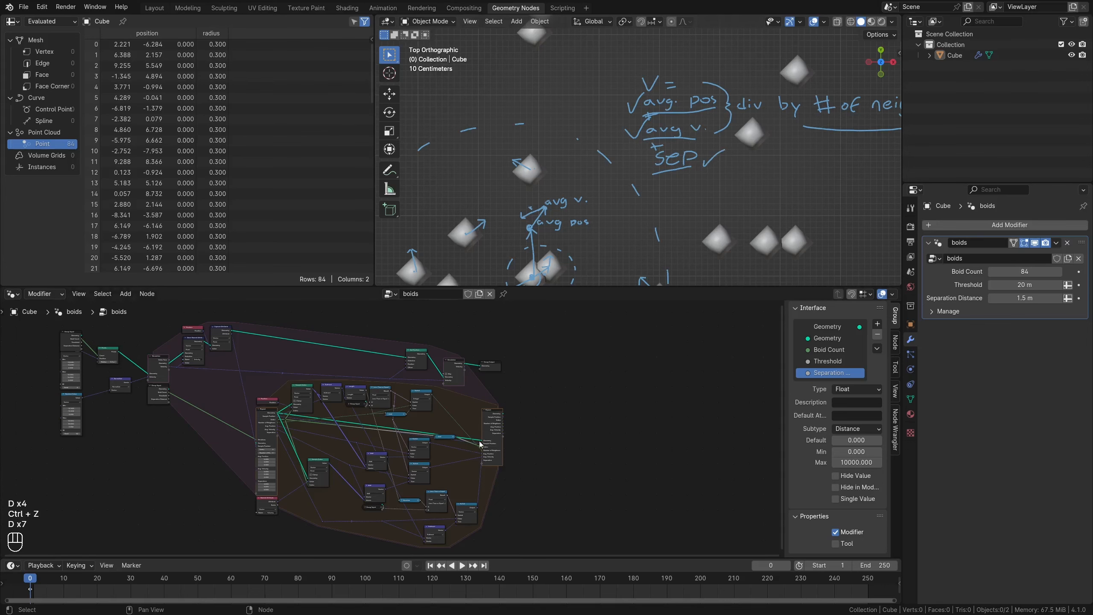
Move the Set Position, Simulation output and Group Output nodes farther right to make room after the repeat zone.
scroll(434, 379, up, 4)
middle_drag(434, 379, 350, 401)
drag(285, 346, 489, 385)
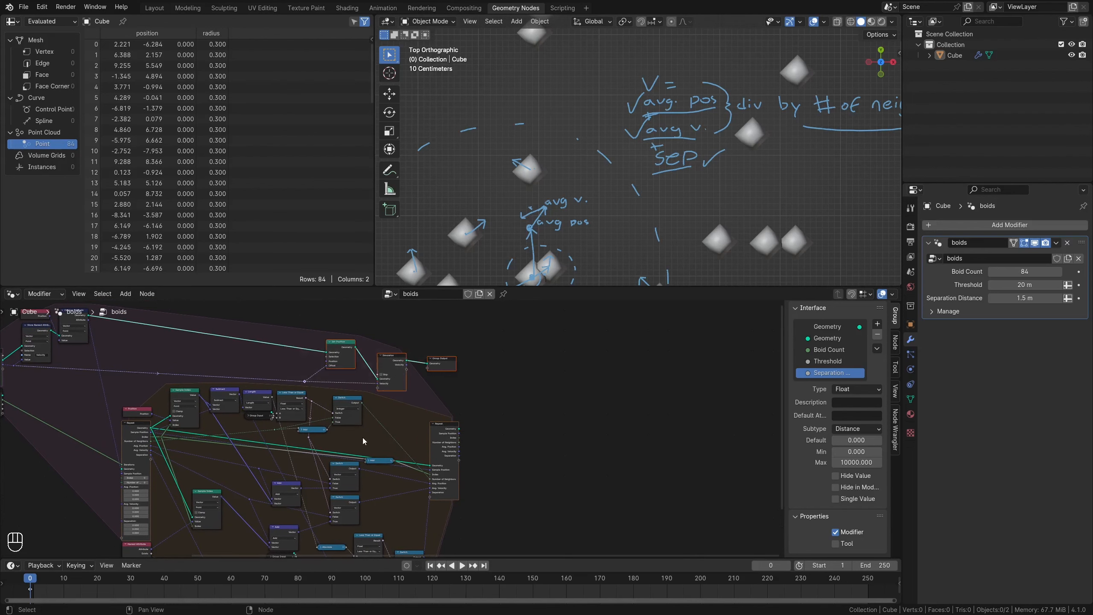
key(g)
click(596, 472)
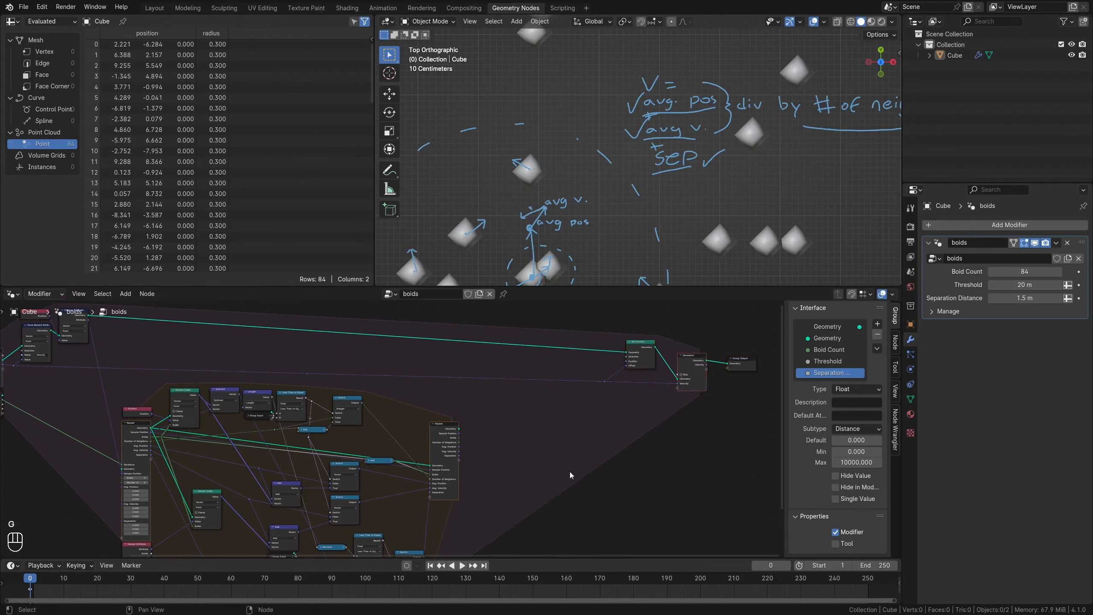
Add a Math node inside the simulation zone, just after the Repeat output node.
middle_drag(569, 473, 350, 495)
scroll(399, 399, up, 3)
scroll(386, 406, up, 1)
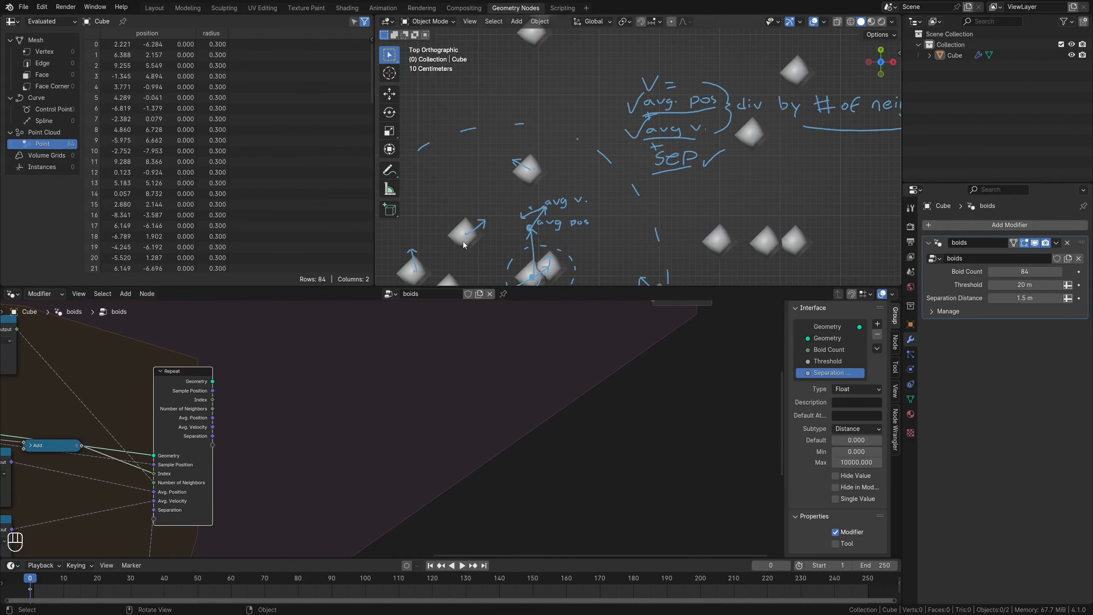
scroll(493, 262, down, 2)
middle_drag(376, 449, 20, 466)
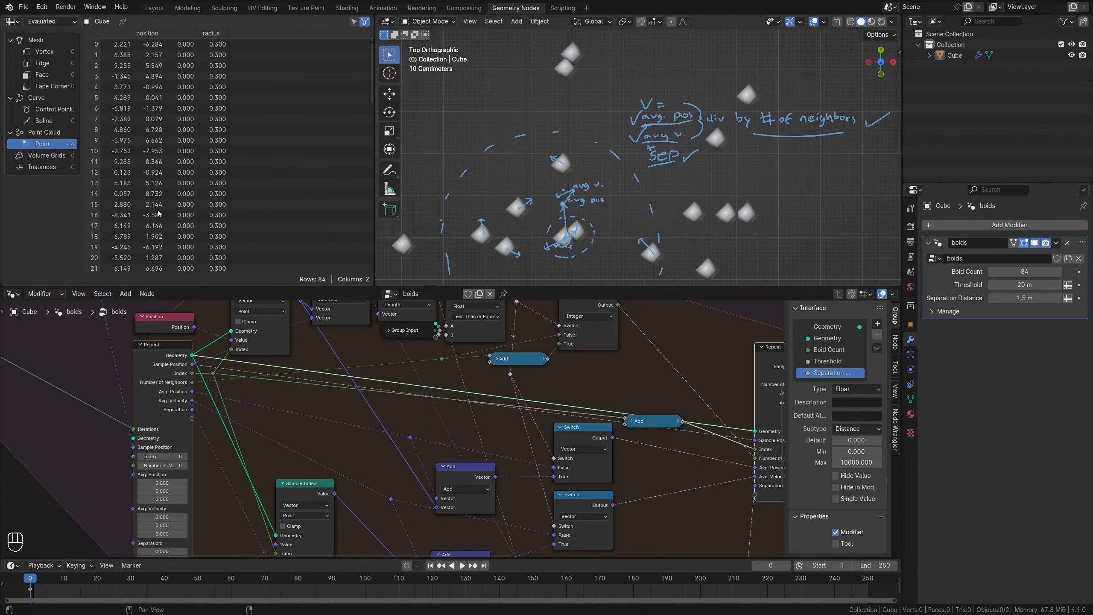
scroll(164, 194, down, 5)
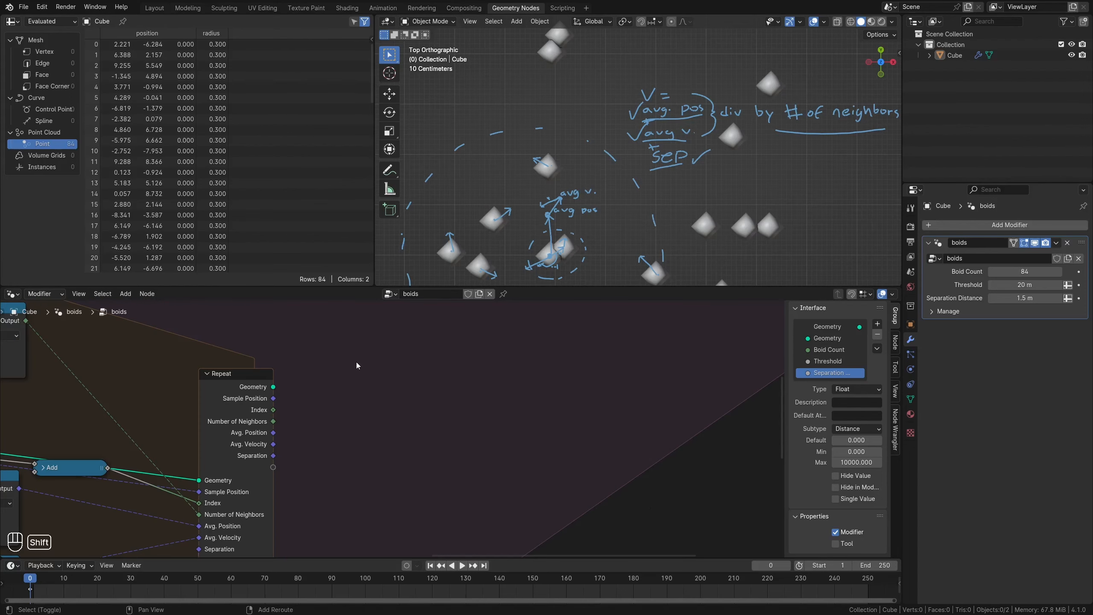
key(shift+a)
key(BackSpace)
text(ma)
key(Return)
click(333, 366)
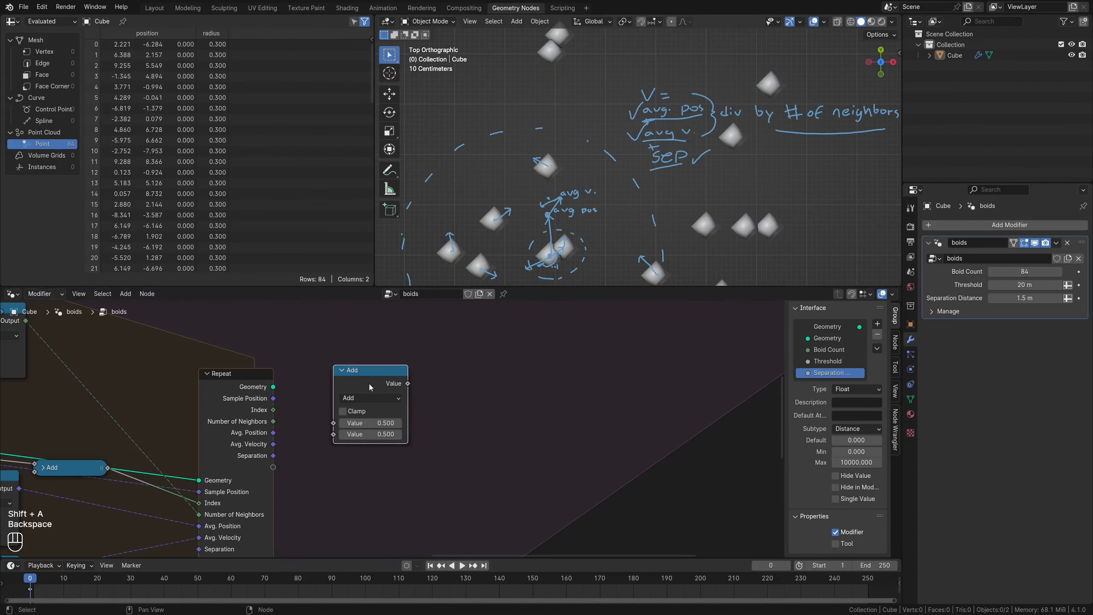
Set the Math node to Subtract 1 from the repeat zone's Number of Neighbors and place it beside the Repeat output.
click(371, 397)
click(389, 439)
click(387, 437)
text(1)
key(Return)
drag(273, 421, 333, 423)
key(g)
click(313, 358)
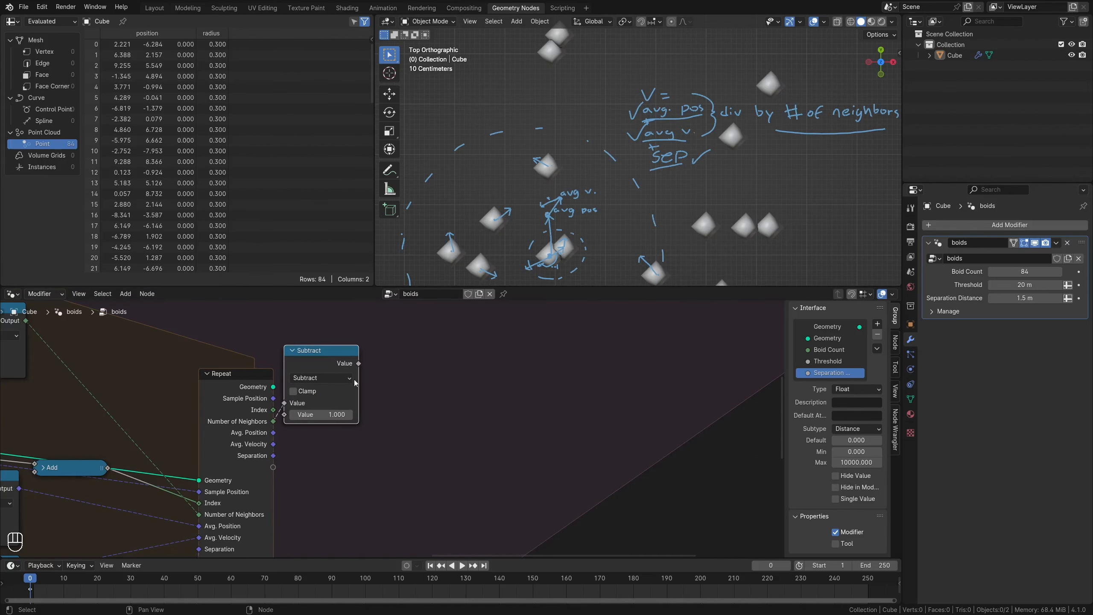
Add a Vector Math node below the Subtract node and feed it Avg. Position and Sample Position.
scroll(356, 382, down, 3)
scroll(356, 382, up, 2)
key(shift+a)
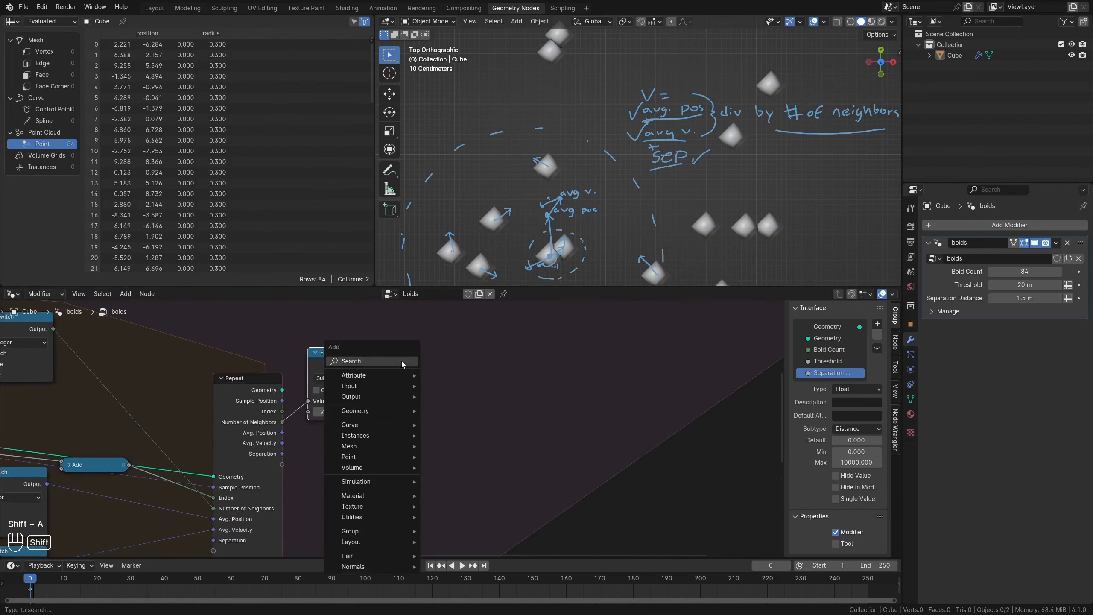
text(vec)
key(Down)
key(Down)
key(Return)
click(309, 424)
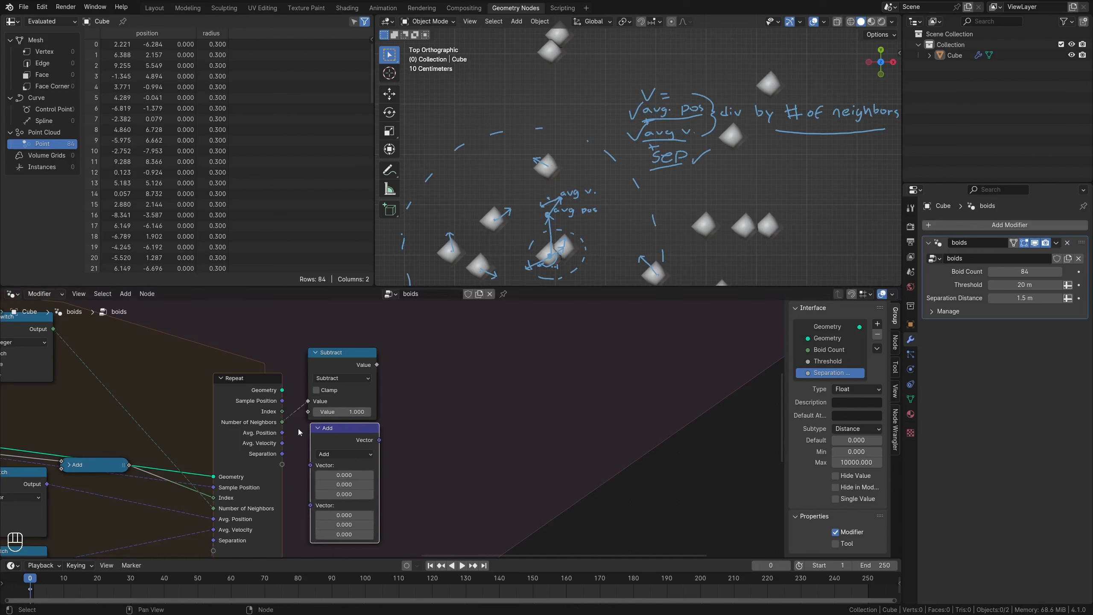
drag(282, 432, 310, 465)
drag(337, 432, 334, 432)
drag(282, 401, 309, 474)
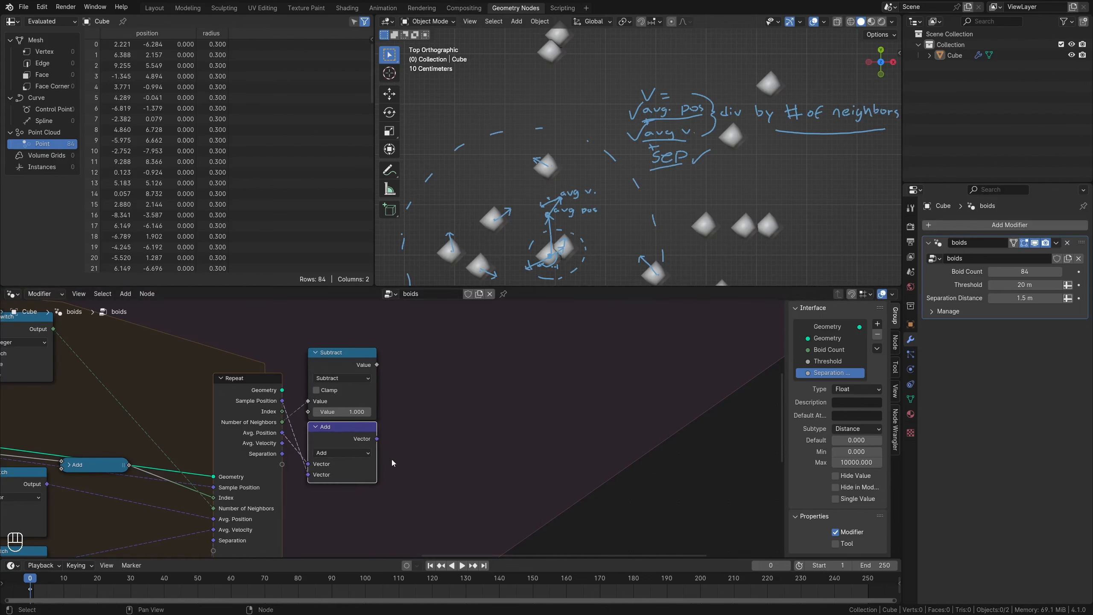
Duplicate the Vector Math node below, set both vector nodes to Subtract, and feed Avg. Velocity into the copy.
middle_drag(411, 430, 427, 337)
key(shift+d)
click(430, 415)
click(370, 361)
click(371, 396)
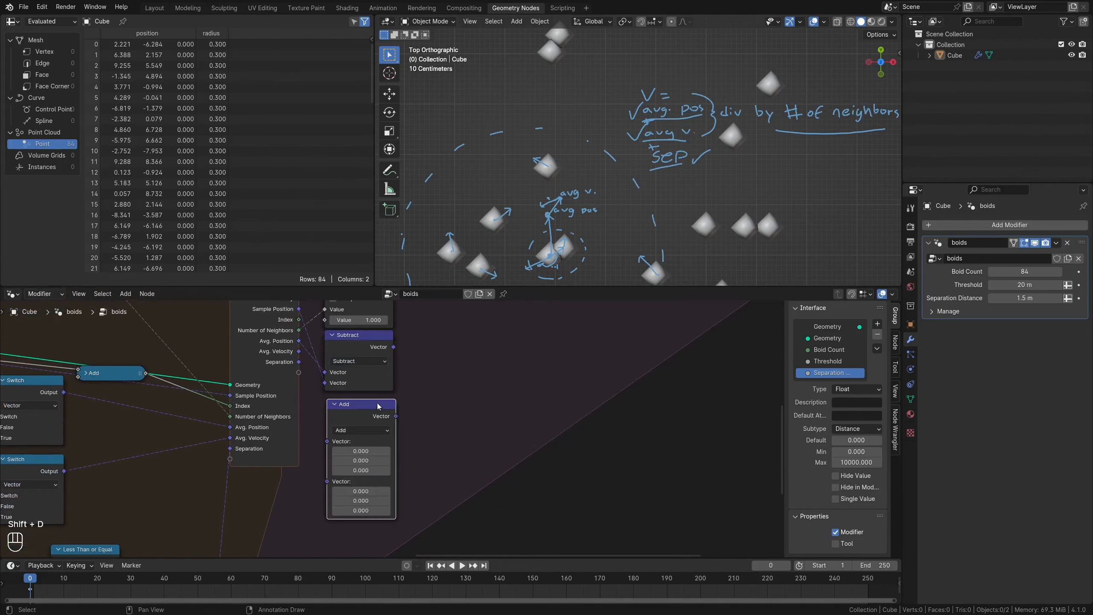
click(363, 430)
click(362, 464)
drag(298, 351, 366, 405)
Duplicate the Capture Attribute node onto the geometry link leading to Set Position.
middle_drag(366, 405, 463, 555)
scroll(433, 360, down, 5)
scroll(433, 360, down, 4)
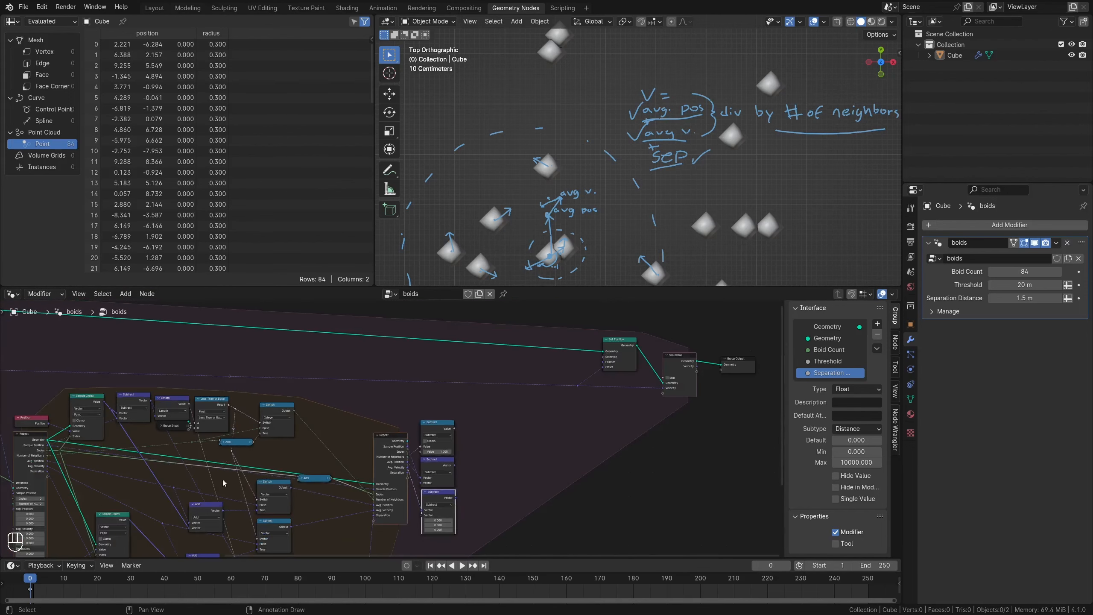
middle_drag(149, 522, 249, 528)
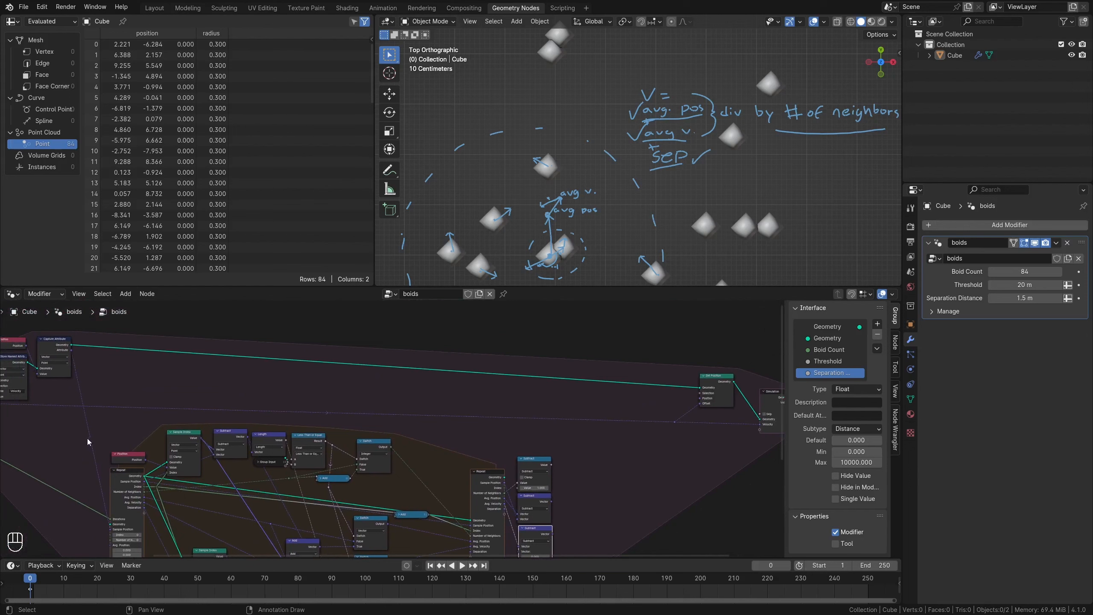
click(47, 348)
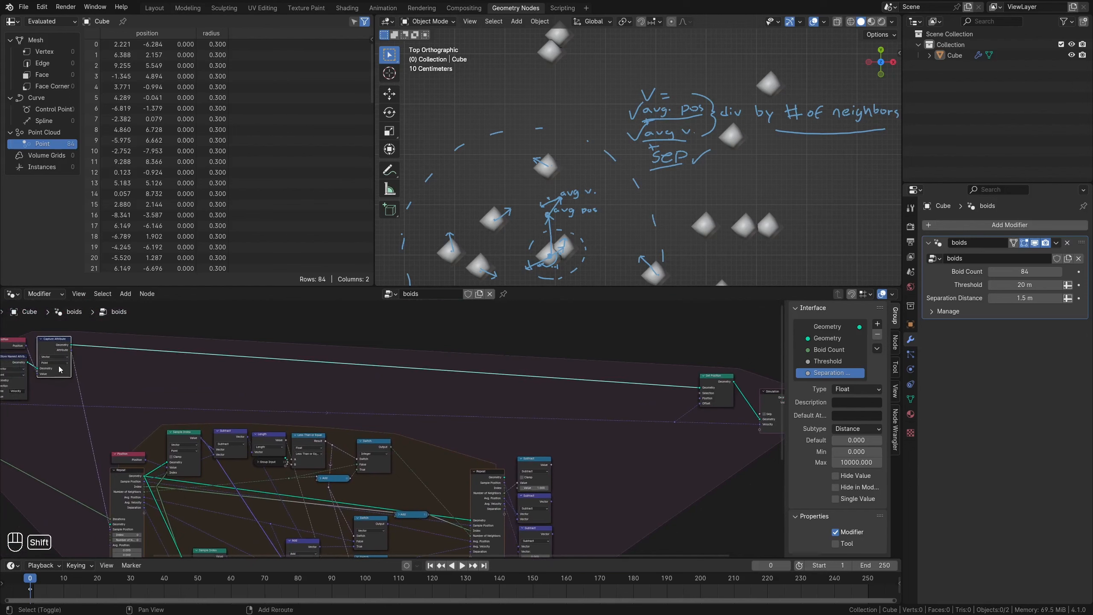
key(shift+d)
click(451, 378)
Duplicate the Velocity Named Attribute node, place it beside the new Capture Attribute node, and connect it as the captured value.
middle_drag(142, 478, 161, 381)
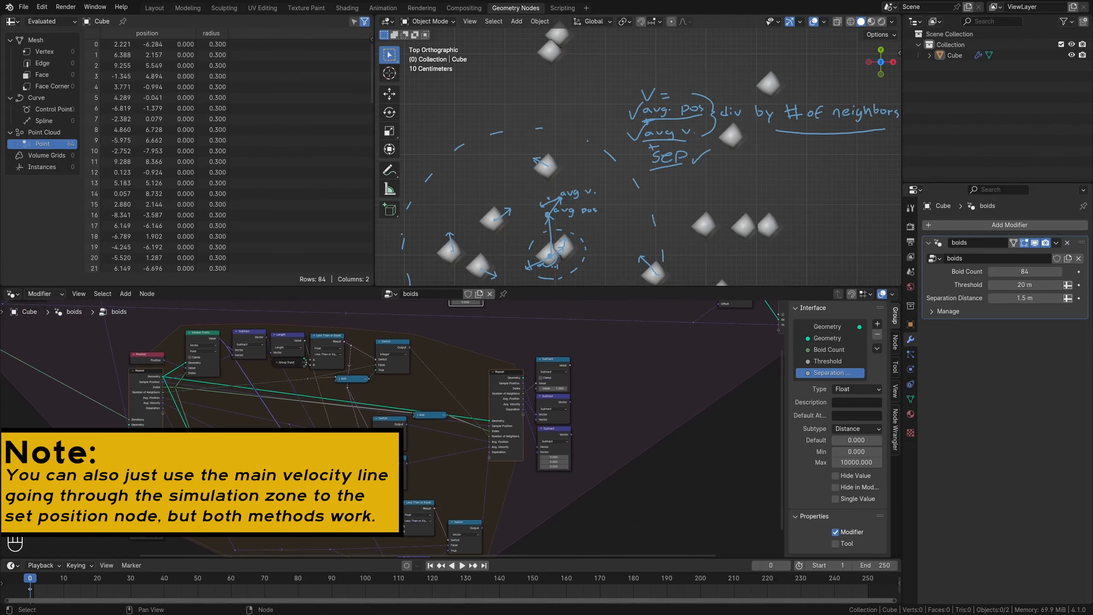
click(149, 516)
key(shift+d)
click(430, 320)
drag(420, 336, 449, 380)
scroll(480, 399, up, 3)
middle_drag(480, 400, 328, 422)
drag(235, 346, 263, 359)
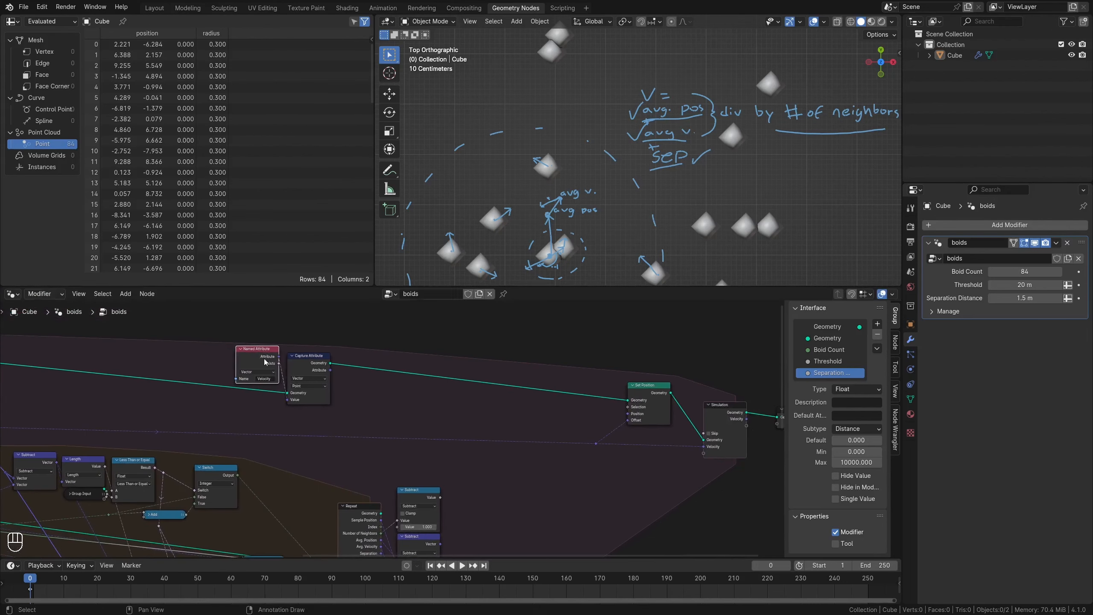
Connect the captured velocity attribute to the second vector of the lower Subtract node.
middle_drag(323, 452, 288, 389)
scroll(280, 388, down, 3)
drag(292, 323, 353, 512)
middle_drag(378, 522, 351, 457)
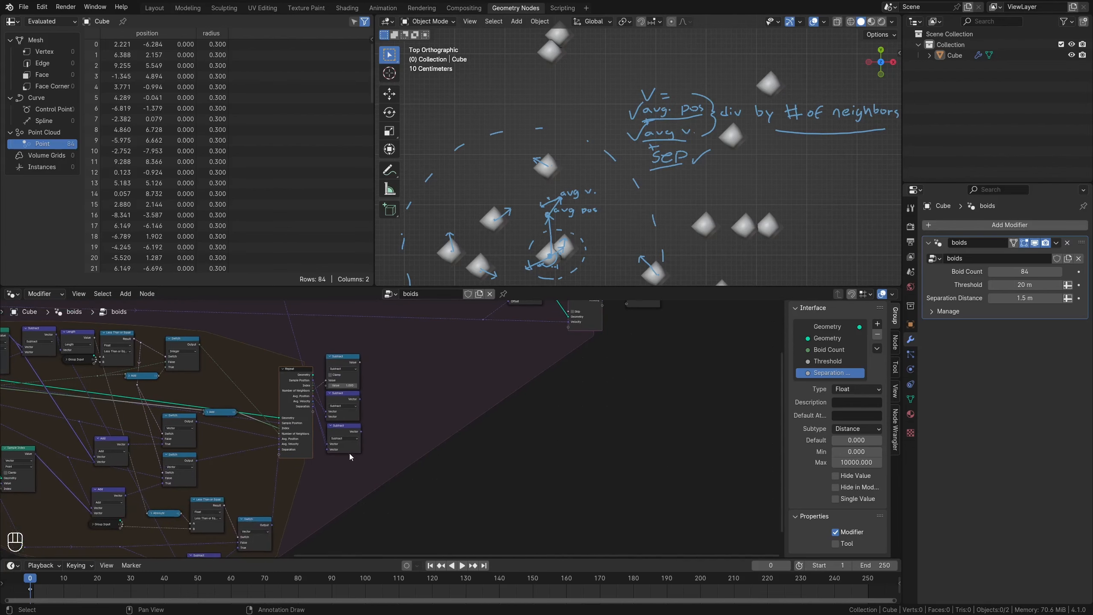
Duplicate a vector Subtract node as Divide, dividing the position difference by the reduced neighbor count.
scroll(356, 423, up, 4)
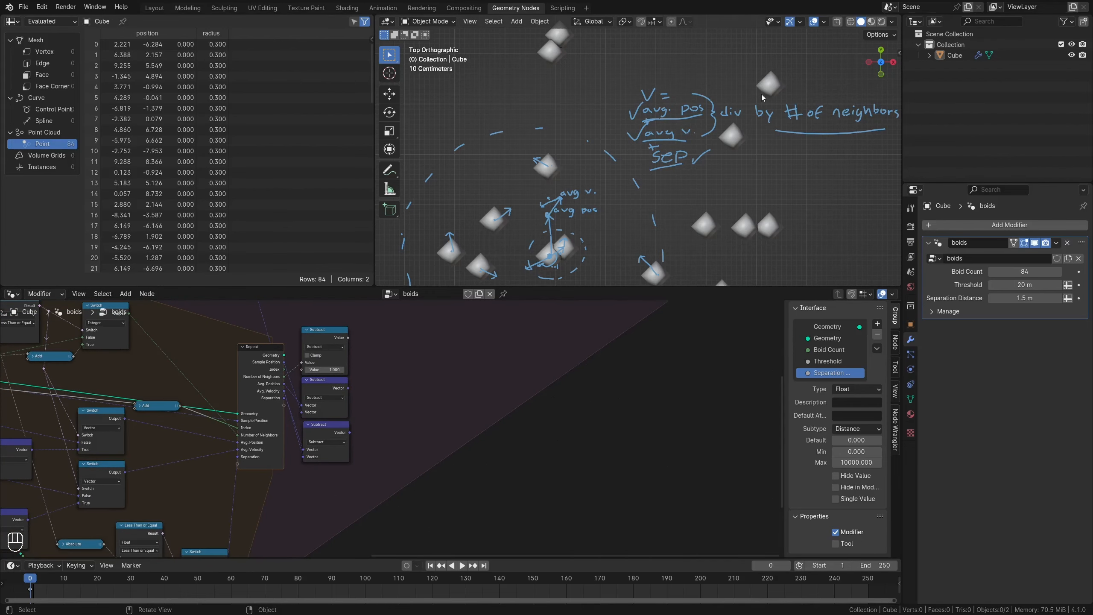
scroll(395, 383, up, 3)
click(310, 374)
key(shift+d)
click(404, 390)
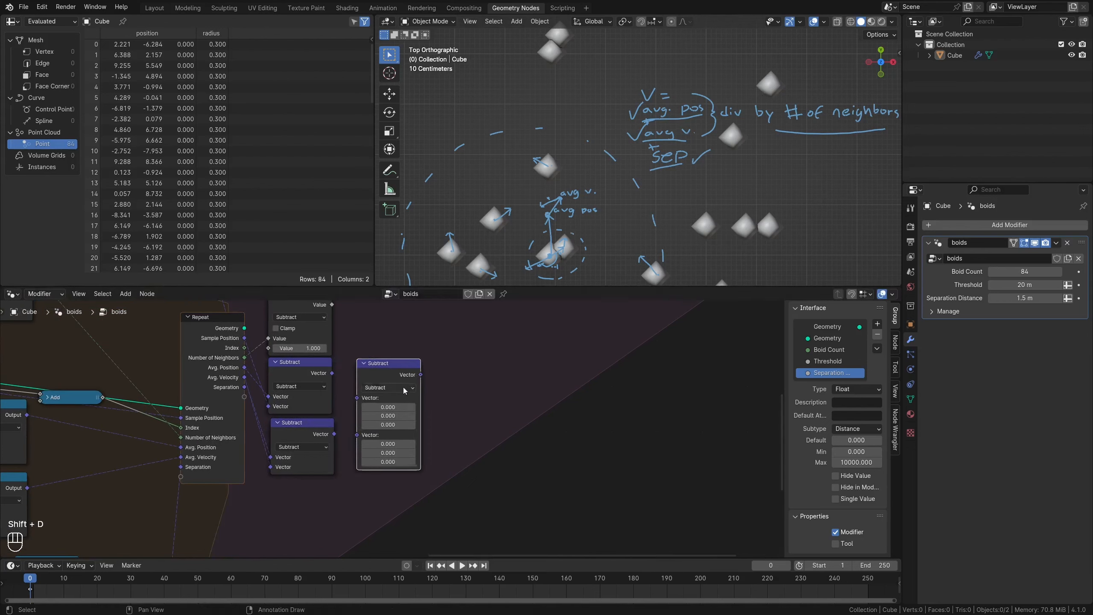
click(404, 389)
click(396, 409)
drag(332, 373, 357, 398)
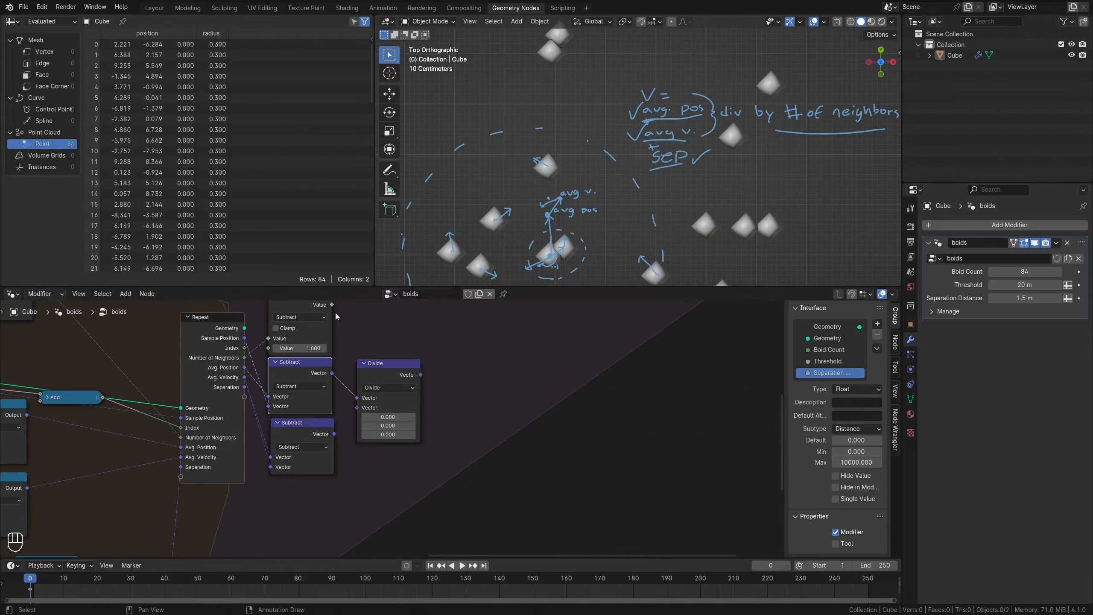
drag(331, 304, 371, 374)
Duplicate the Divide node for the velocity branch, dividing the velocity difference by the reduced neighbor count.
key(shift+d)
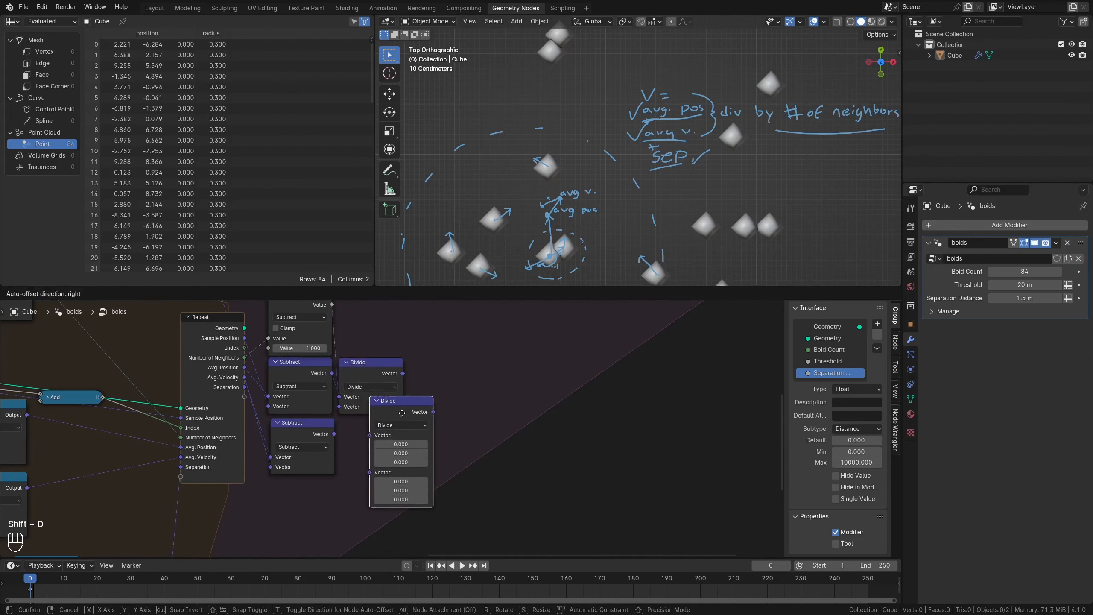
click(375, 433)
drag(332, 304, 344, 492)
drag(334, 434, 345, 457)
drag(372, 427, 369, 428)
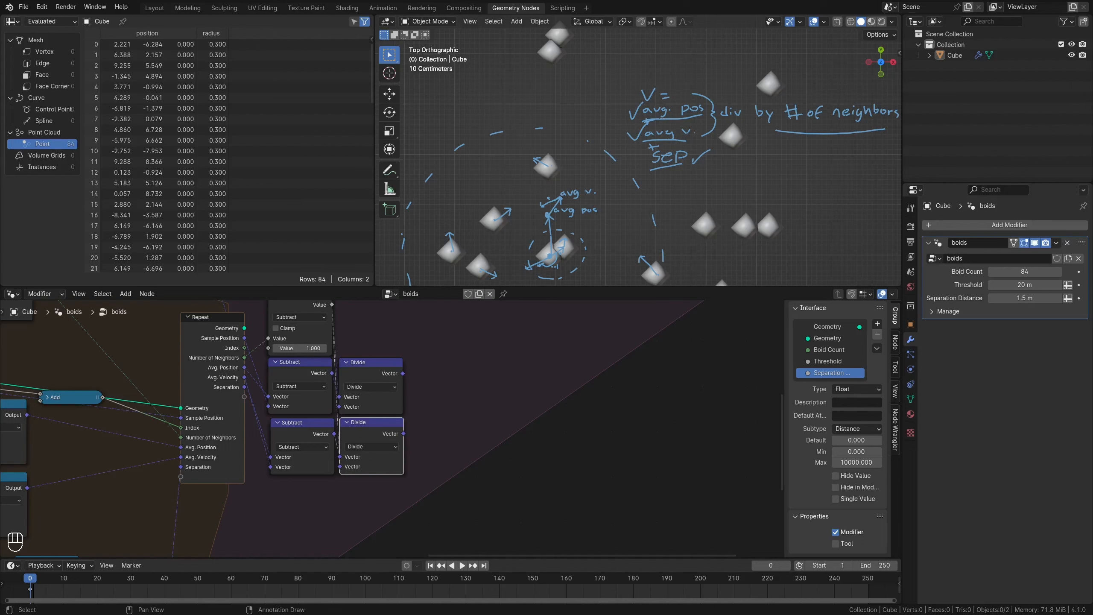
Duplicate a Divide node, set the copy to Normalize, and connect it after the position Divide node.
click(422, 400)
key(shift+d)
click(460, 386)
click(461, 390)
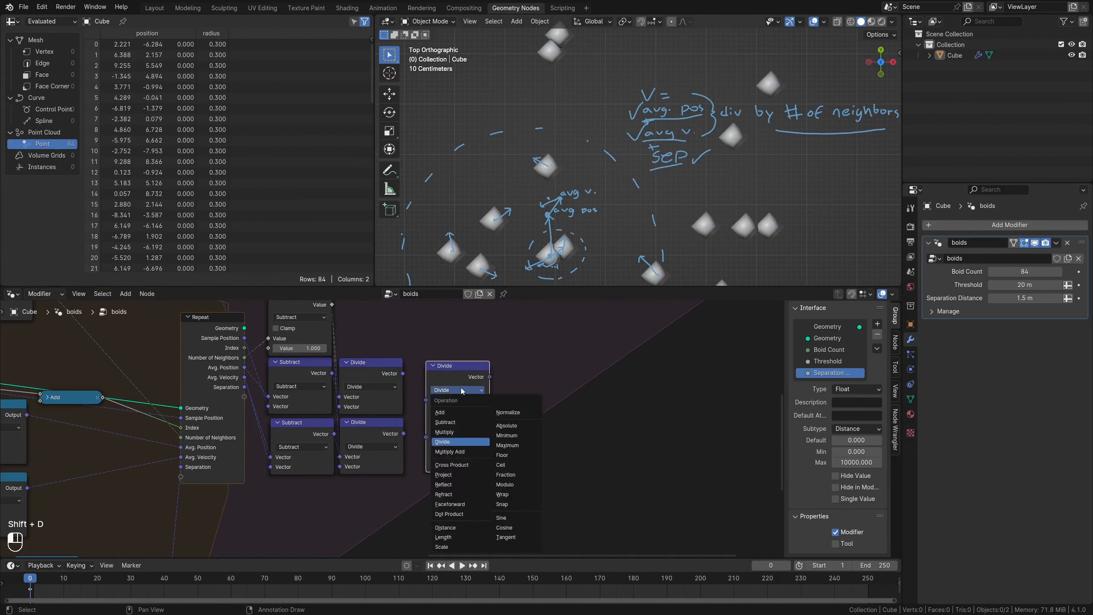
click(507, 412)
drag(402, 373, 424, 373)
Duplicate the Normalize node and connect the copy after the velocity Divide node.
key(shift+d)
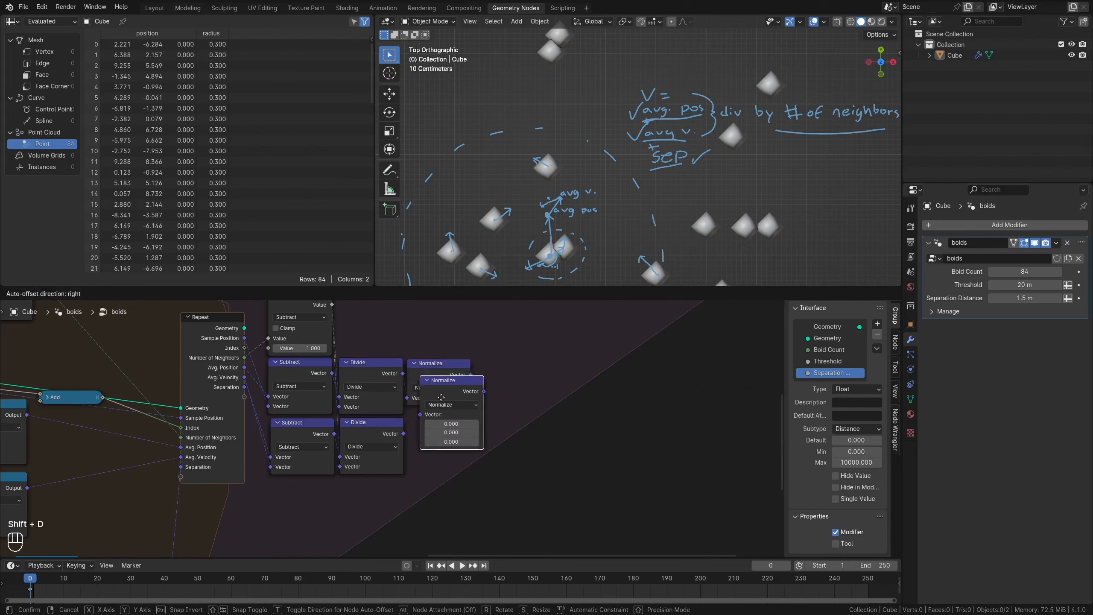
click(431, 427)
drag(403, 433, 426, 434)
scroll(439, 436, down, 1)
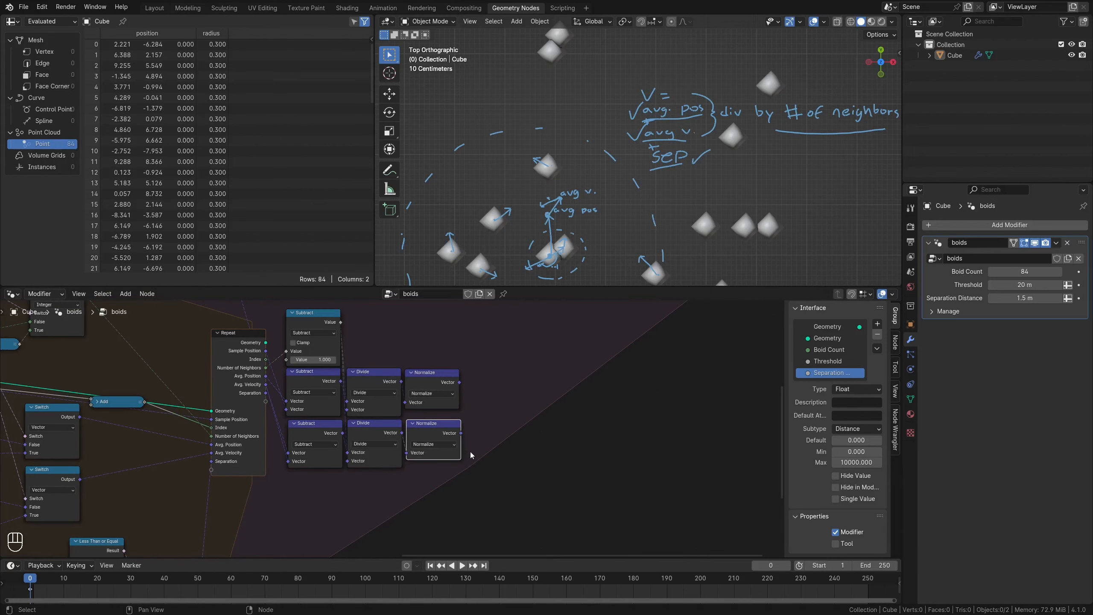
Duplicate the collapsed Group Input node below the new vector math nodes and expand the copy.
scroll(471, 456, down, 3)
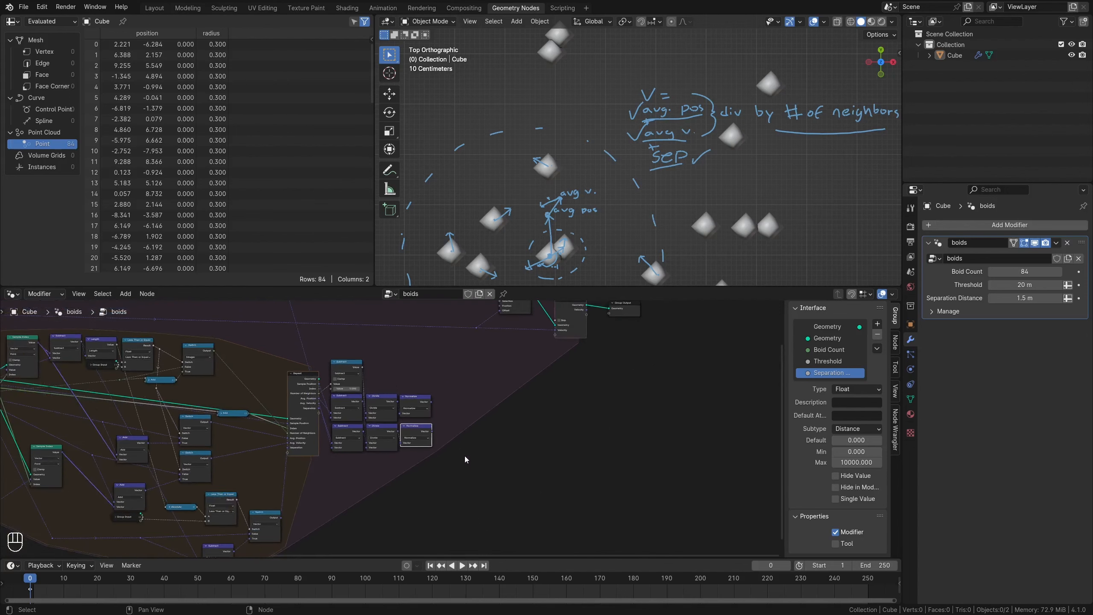
click(147, 511)
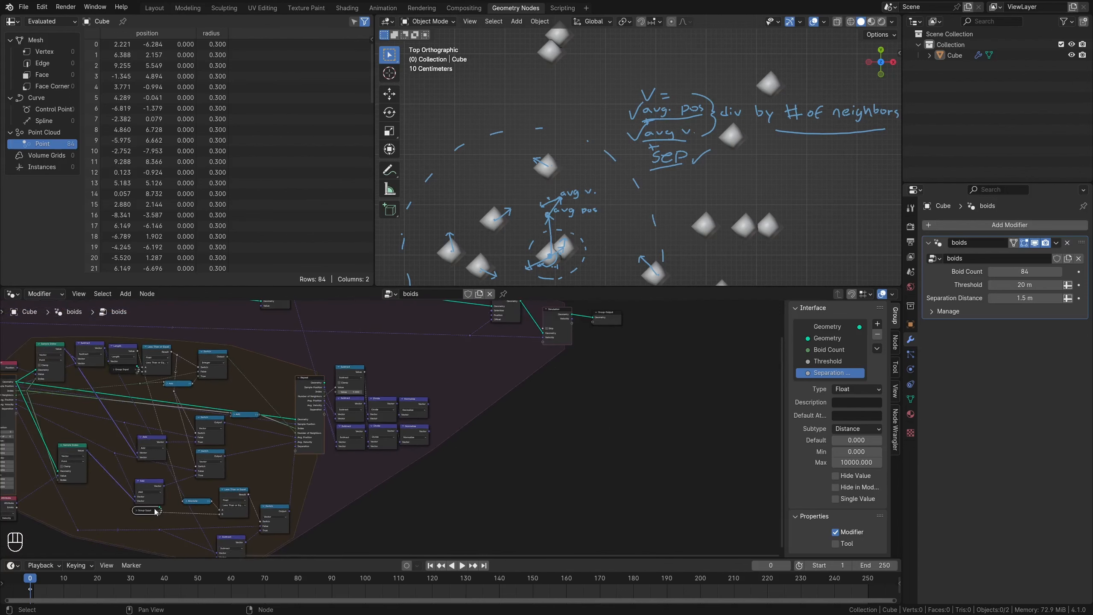
key(shift+d)
click(396, 482)
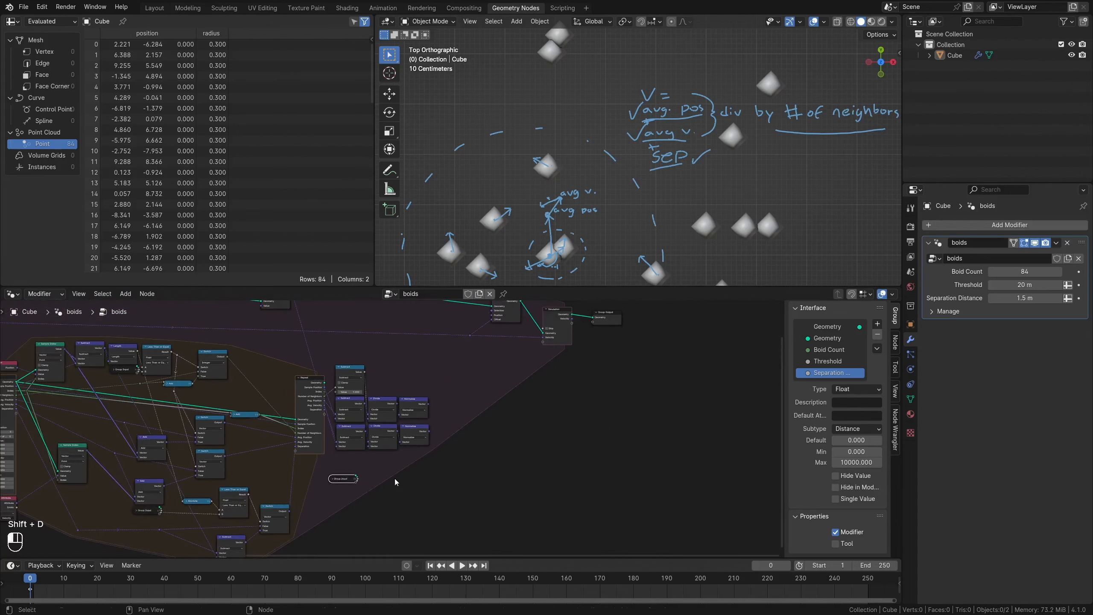
click(332, 480)
scroll(404, 448, up, 3)
Add three new input sockets to the node group's interface.
click(877, 323)
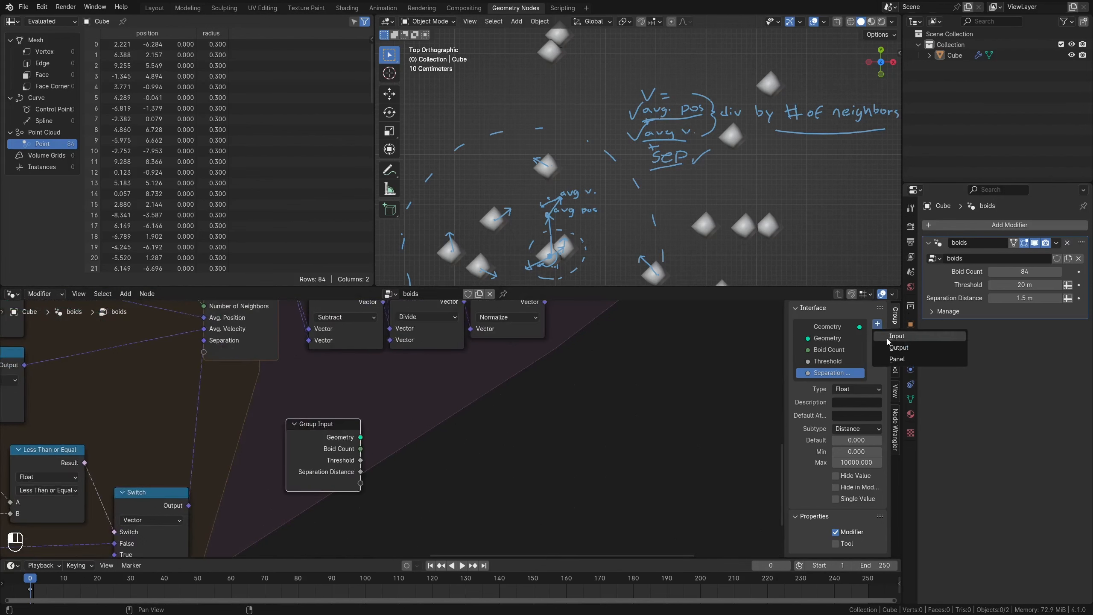
click(889, 337)
click(877, 323)
click(889, 337)
drag(877, 323, 889, 337)
Rename the three new group inputs Cohesion, Alignment and Separation.
double_click(829, 385)
text(Cohesionj)
key(BackSpace)
key(Return)
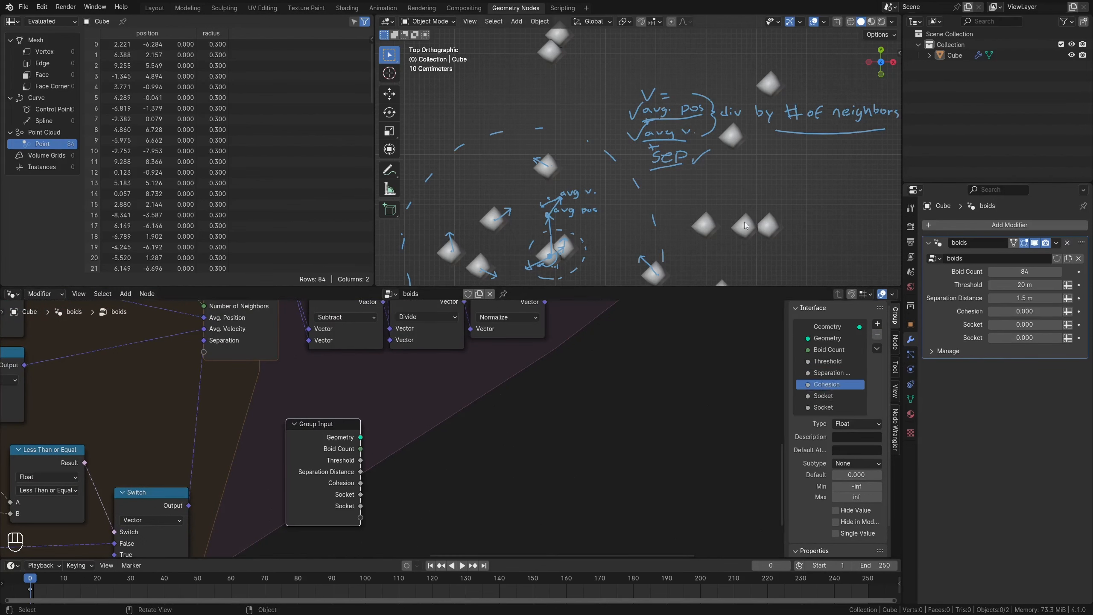
double_click(830, 396)
text(Alignment)
key(Return)
double_click(822, 407)
text(Se)
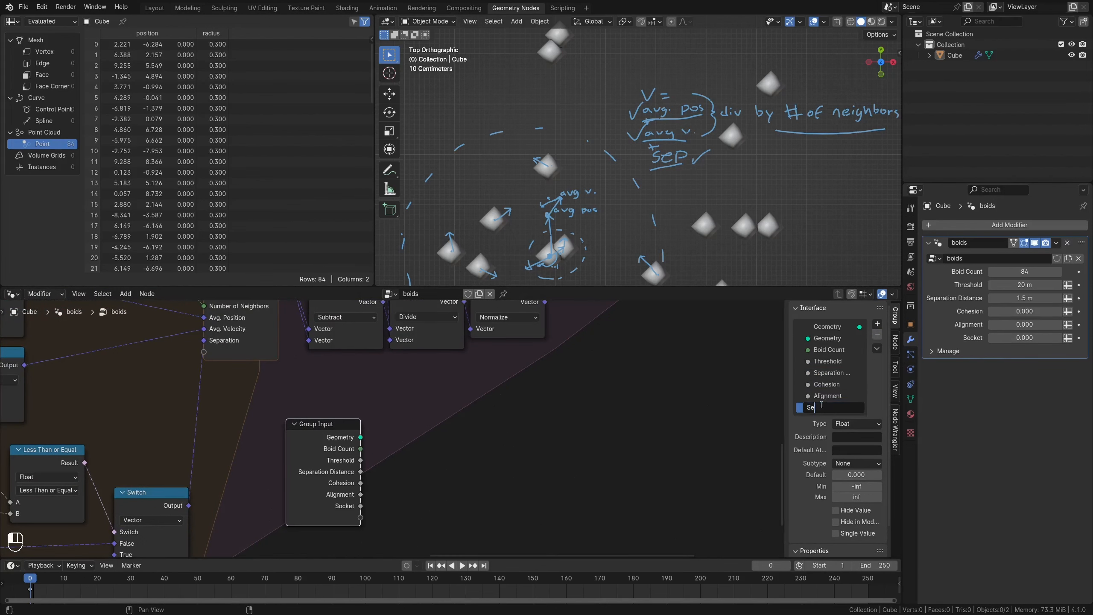
text(paration)
key(Return)
Set the Cohesion input's maximum to 2 and its subtype to Factor.
click(826, 384)
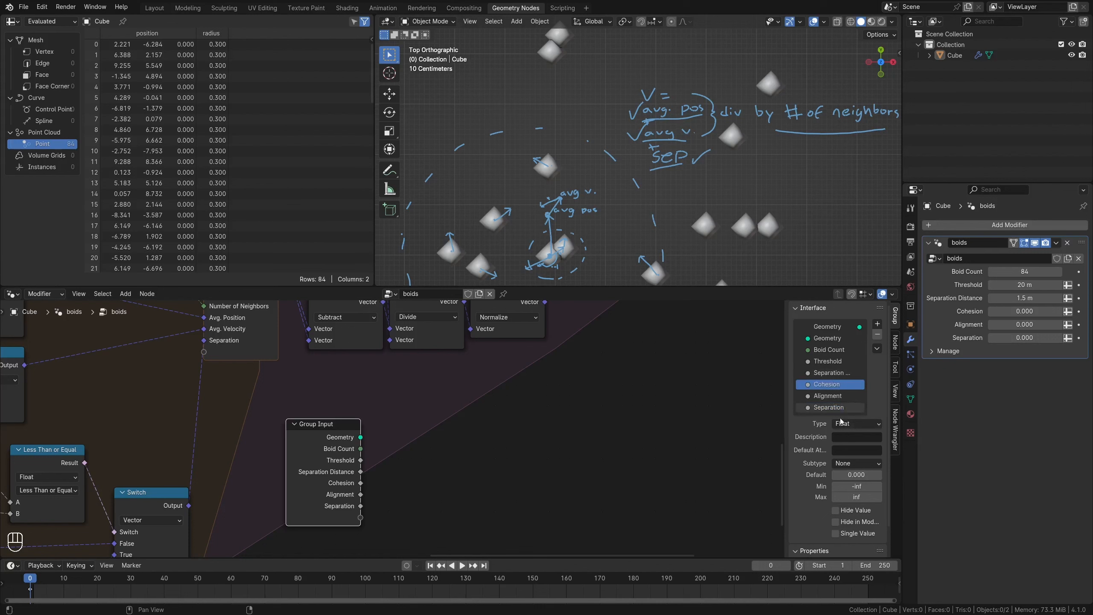
click(837, 497)
text(2)
key(Return)
click(844, 464)
Limit the Alignment input to a range of 0 to 2 and set its subtype to Factor.
click(827, 396)
click(852, 486)
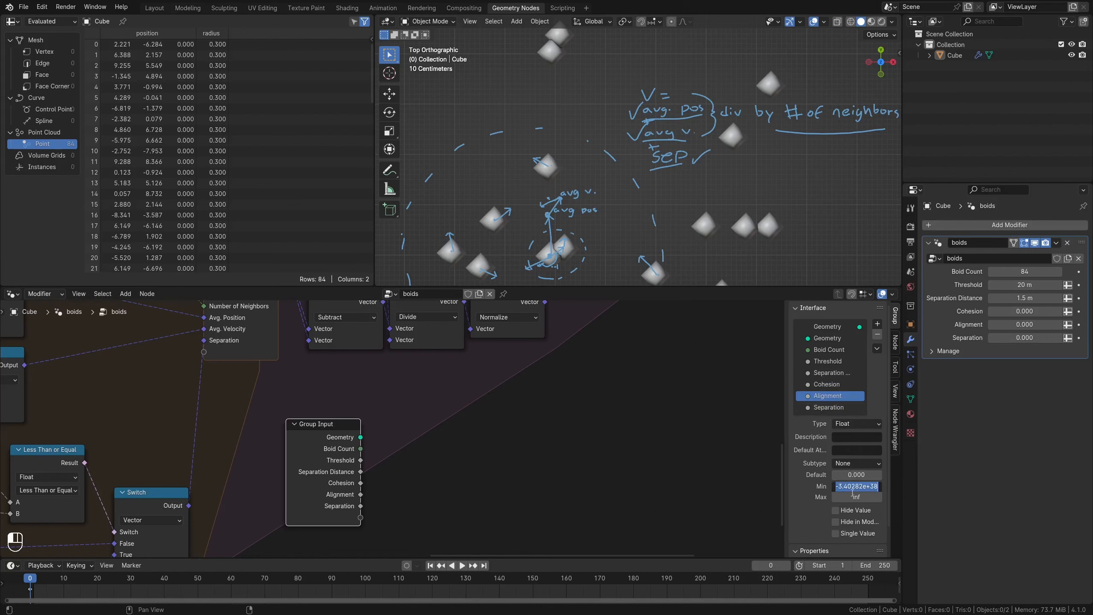
text(0)
key(Tab)
text(3)
key(Return)
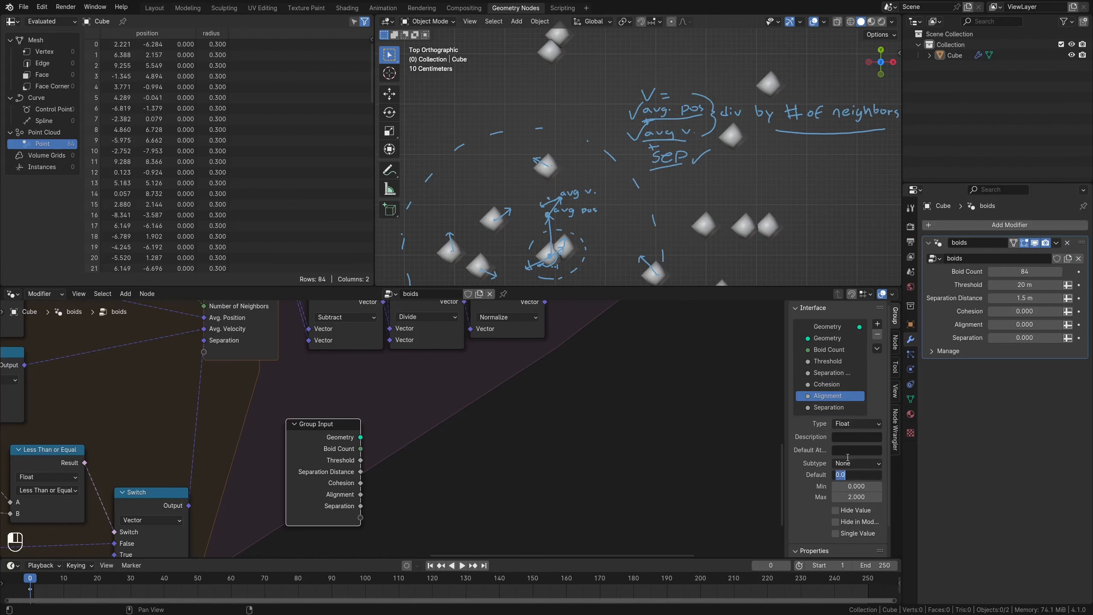
click(857, 464)
click(866, 499)
Make Separation a Factor from 0 to 2, and set the modifier's Cohesion to 1.114, Alignment to 1.205 and Separation to 1.170.
click(829, 407)
click(857, 486)
text(0)
key(Tab)
text(2)
drag(1033, 338, 1012, 338)
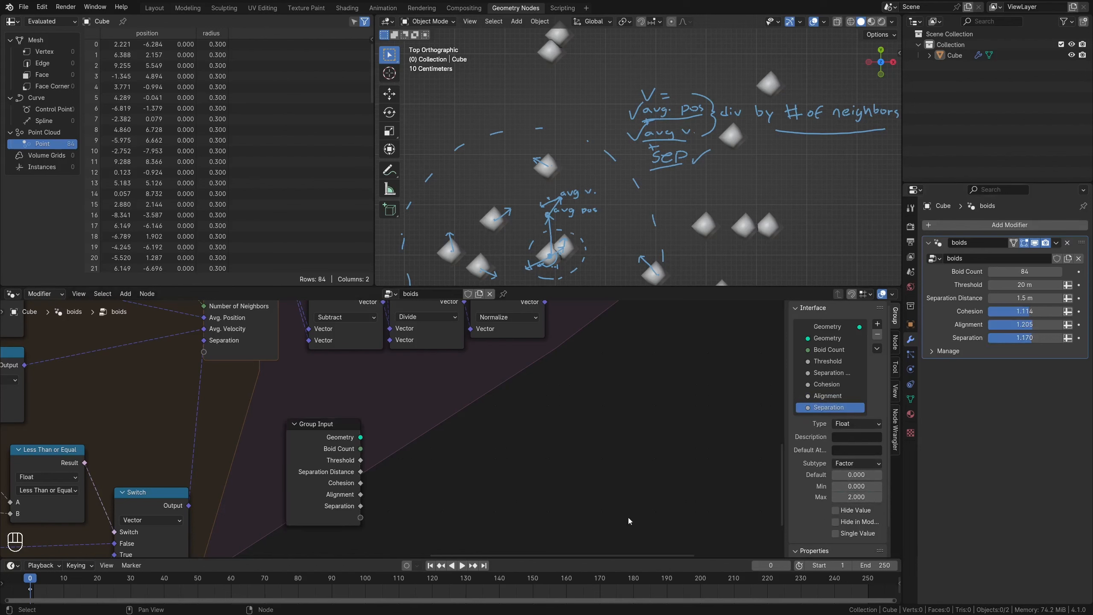
Add a Math node beside the expanded Group Input node.
scroll(375, 476, right, 5)
drag(182, 431, 161, 416)
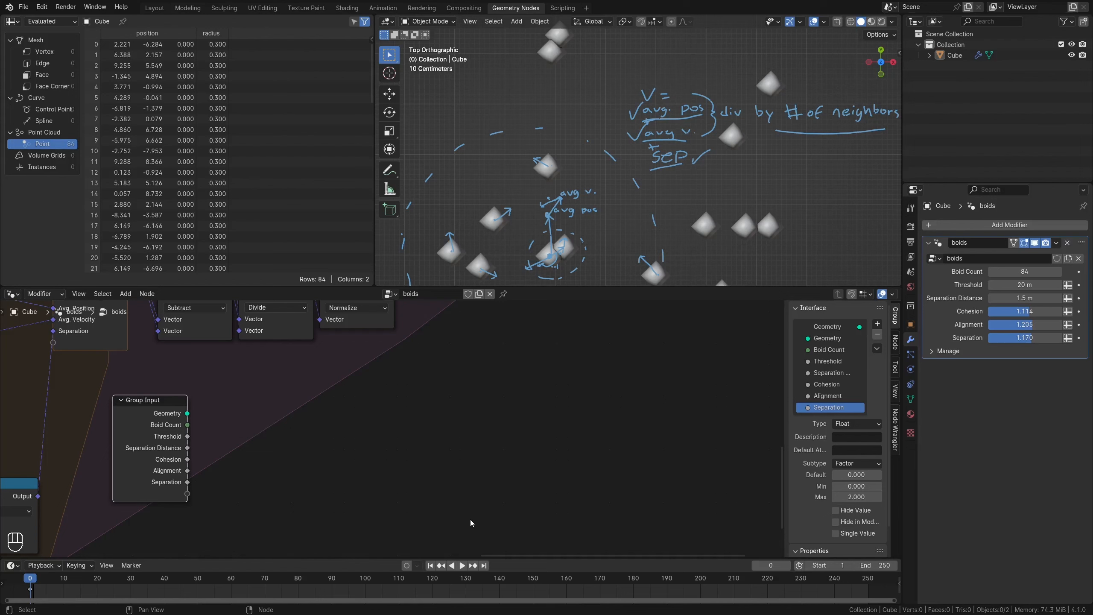
click(287, 443)
scroll(244, 405, up, 3)
key(shift+a)
text(mat)
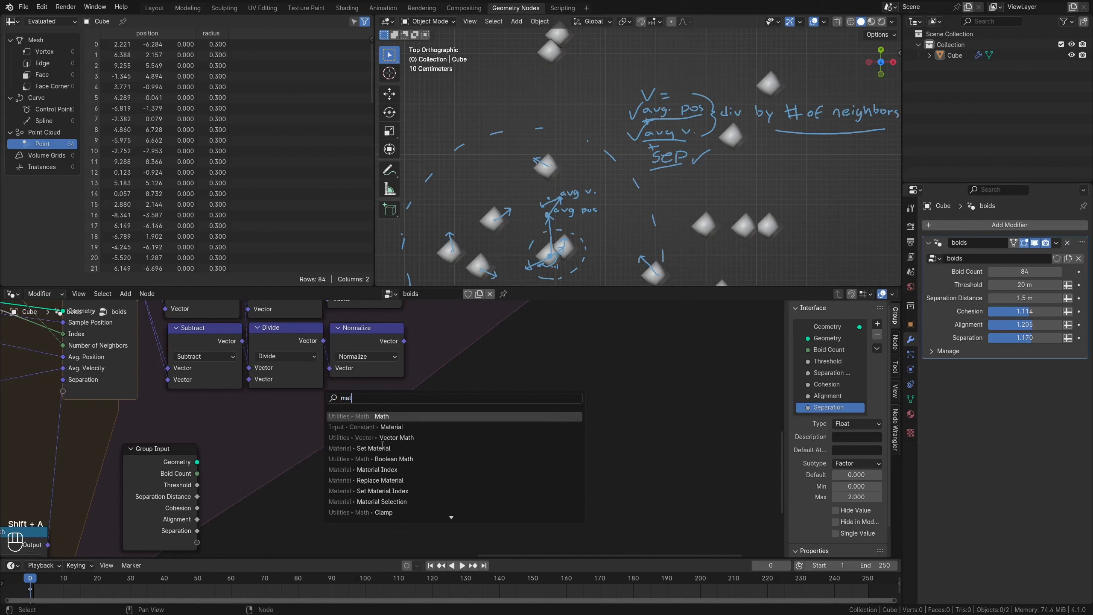
text(h)
key(Return)
click(247, 428)
Make the Math node an unclamped Subtract that computes 2 minus the Cohesion input.
click(254, 472)
click(287, 462)
click(276, 462)
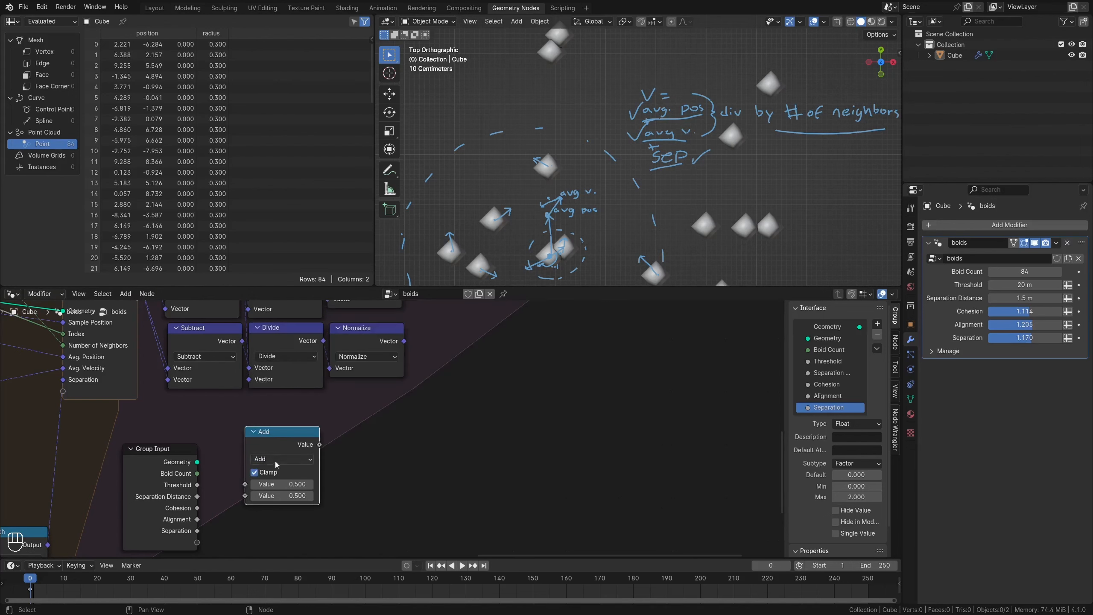
click(268, 472)
click(281, 459)
click(296, 348)
drag(197, 508, 245, 496)
click(287, 484)
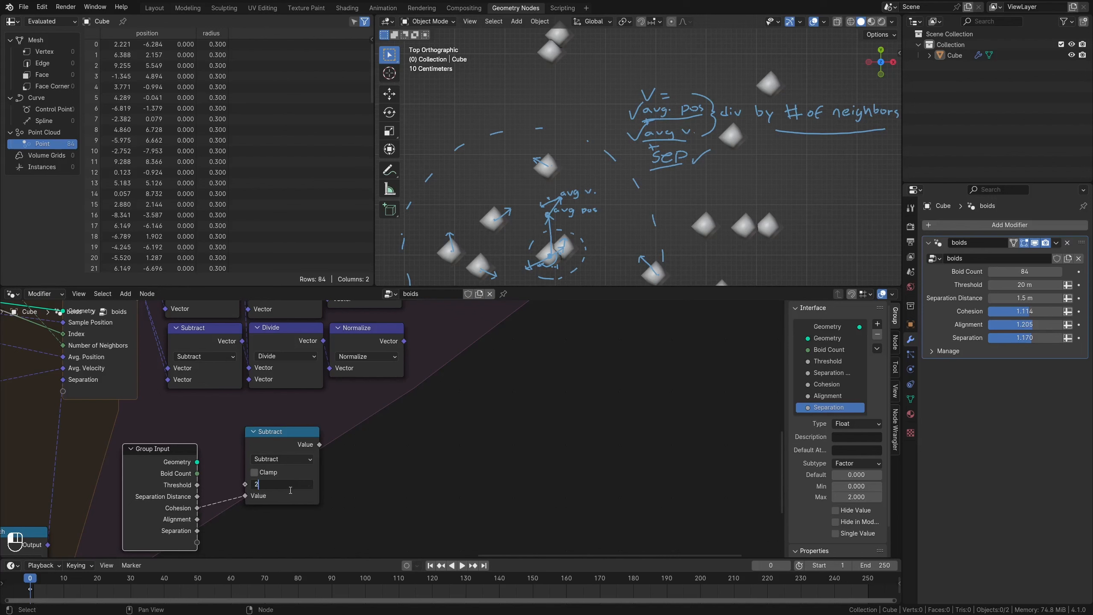
key(Return)
Duplicate the Subtract node below the original and connect Alignment to the copy's second value.
middle_drag(290, 490, 300, 410)
key(shift+d)
click(228, 449)
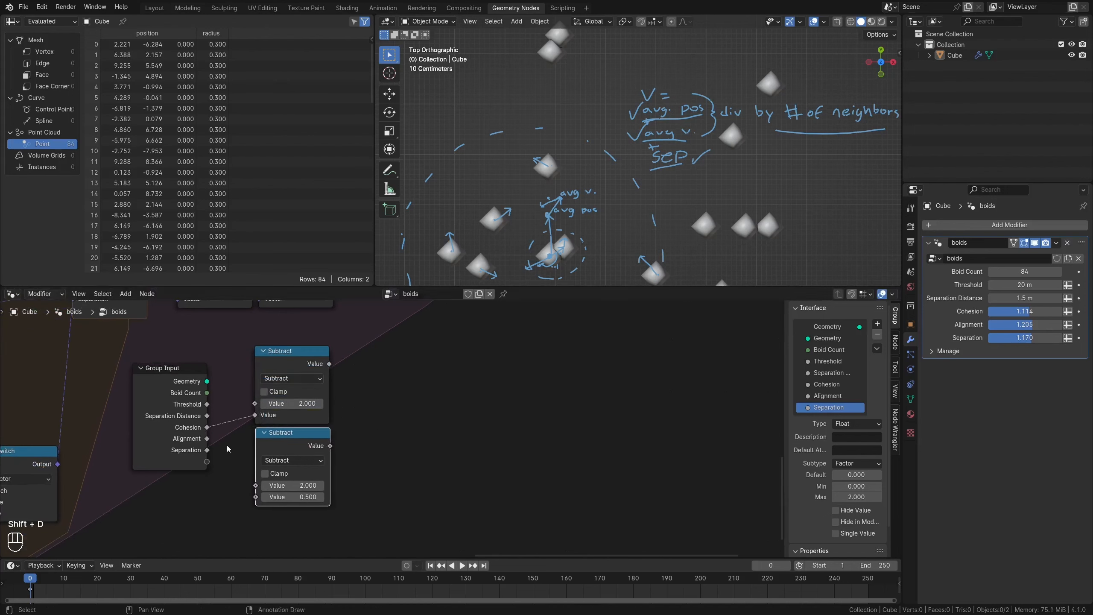
drag(207, 438, 259, 502)
click(215, 447)
right_click(217, 464)
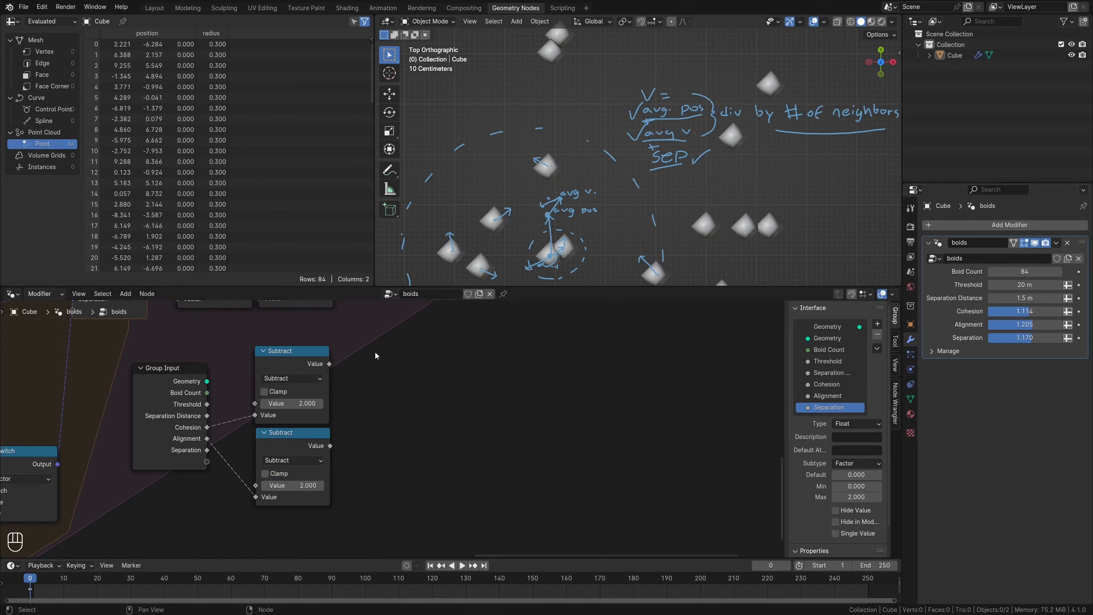
Duplicate the Cohesion Subtract node, set the copy to Multiply by 50, and feed it the Subtract result.
middle_drag(384, 373, 252, 392)
click(164, 375)
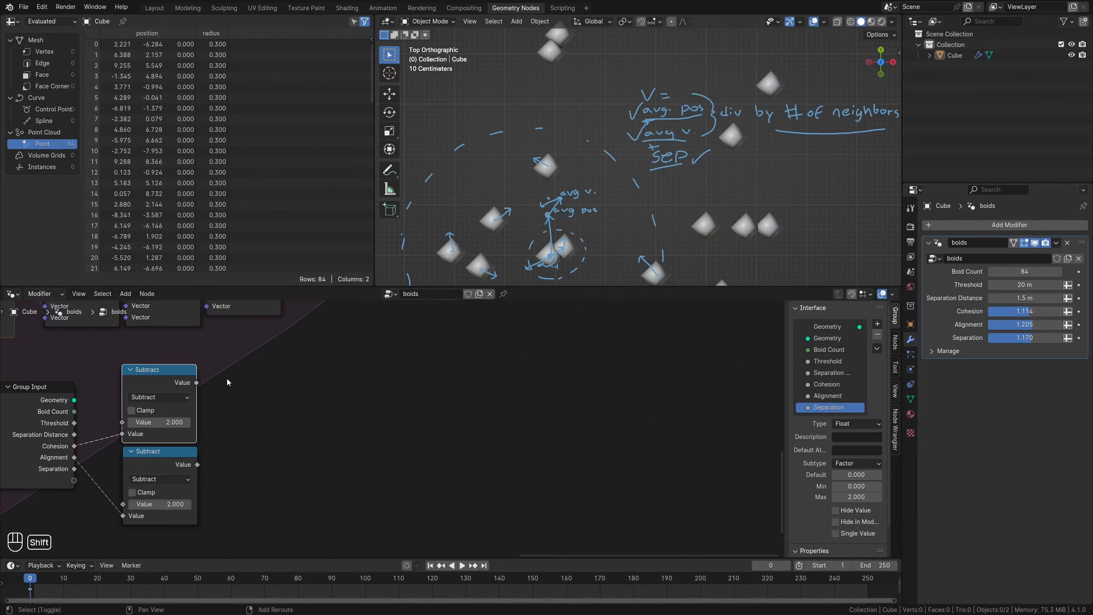
key(shift+d)
click(317, 383)
click(258, 402)
click(257, 453)
drag(196, 382, 211, 426)
click(239, 438)
text(5)
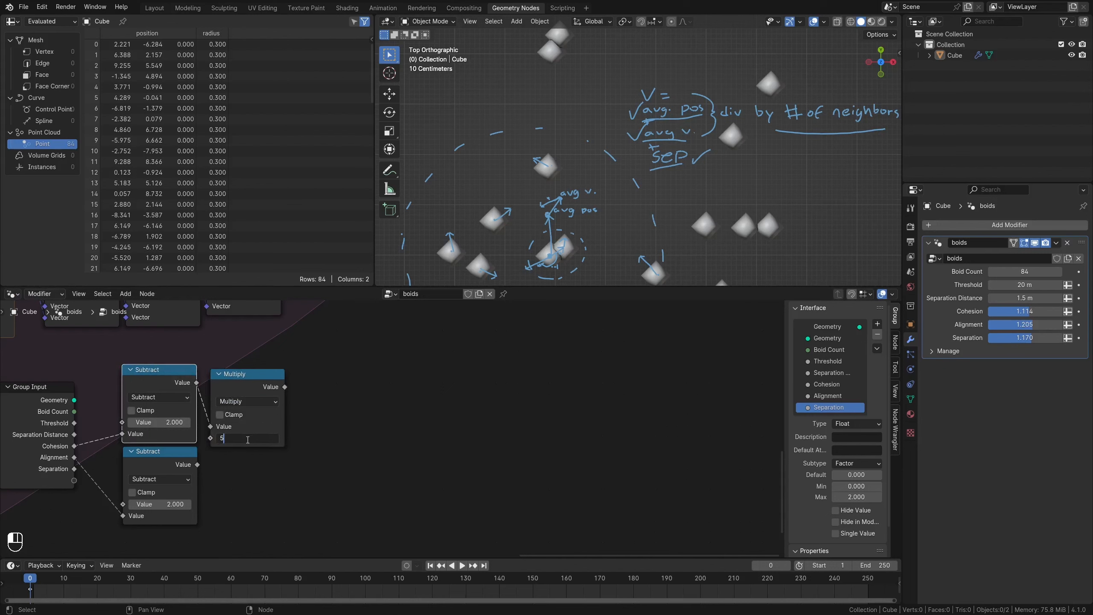
text(0)
key(Return)
Duplicate the Multiply node and connect the copy after the Alignment Subtract node.
drag(261, 385, 260, 373)
key(shift+d)
click(249, 471)
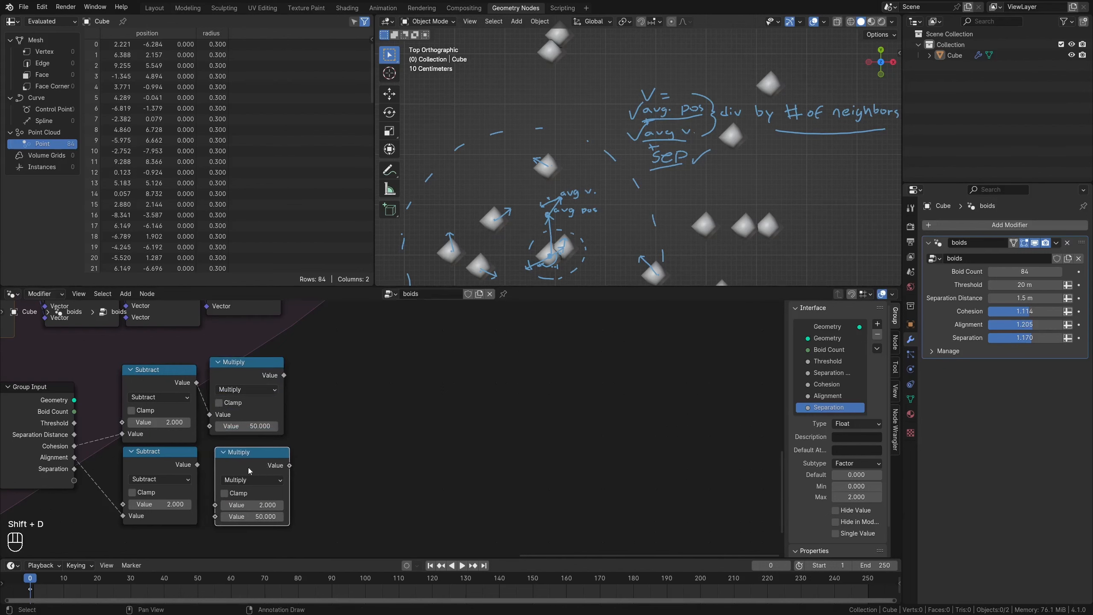
drag(197, 464, 215, 505)
drag(262, 463, 254, 460)
Duplicate a math node, set the copy to Add 0.01, and connect it after the Cohesion Multiply node.
drag(243, 375, 331, 424)
click(165, 376)
key(shift+d)
click(374, 379)
click(356, 400)
click(351, 427)
click(368, 436)
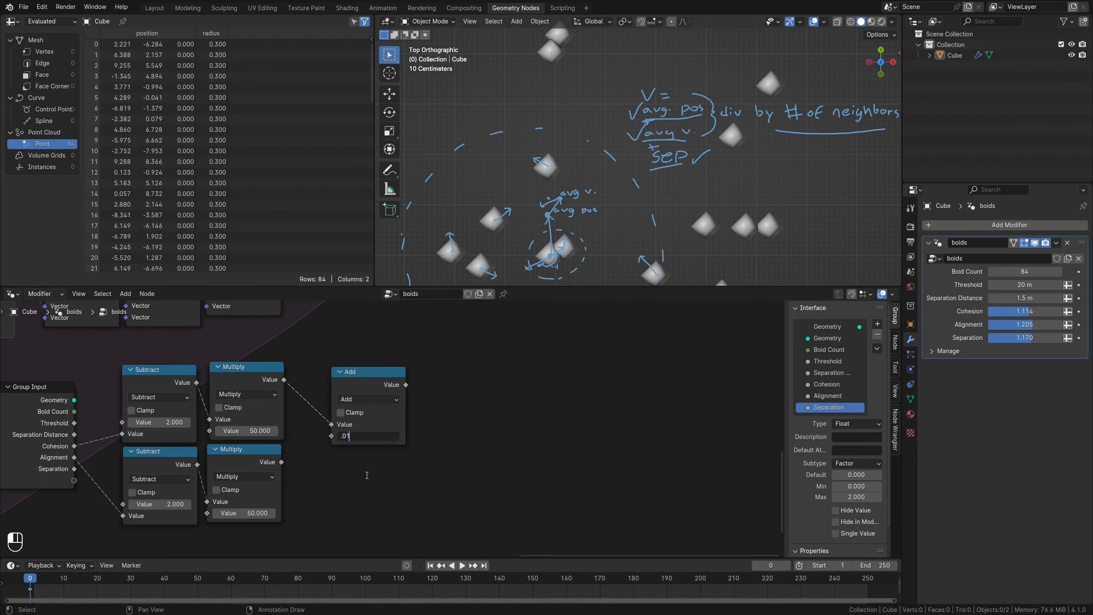
key(Return)
drag(380, 389, 343, 383)
Duplicate the Add node and connect the copy after the Alignment Multiply node.
key(shift+d)
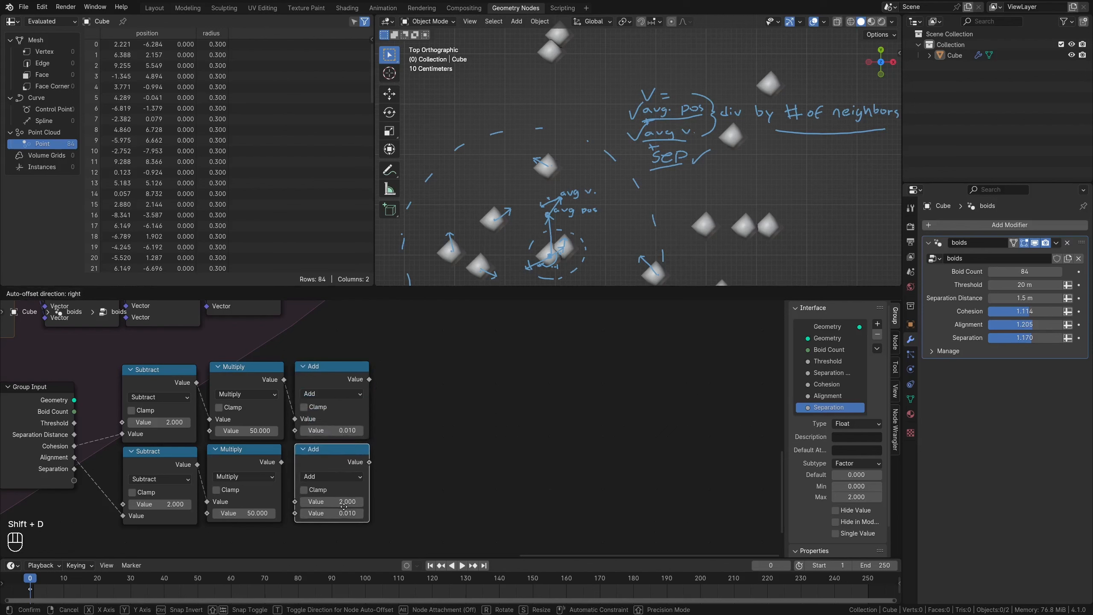
click(343, 507)
drag(281, 461, 295, 501)
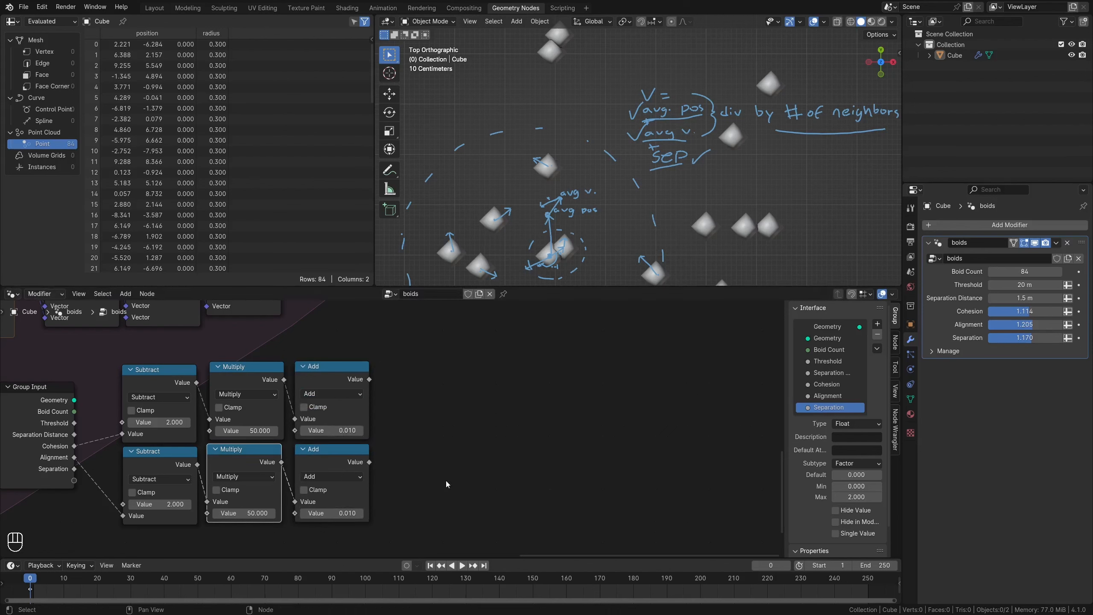
click(446, 480)
Duplicate a vector Divide node and use the copy to divide the normalized position vector by the Cohesion Add result.
scroll(430, 459, down, 5)
middle_drag(296, 357, 199, 431)
middle_drag(206, 386, 172, 410)
scroll(165, 405, up, 3)
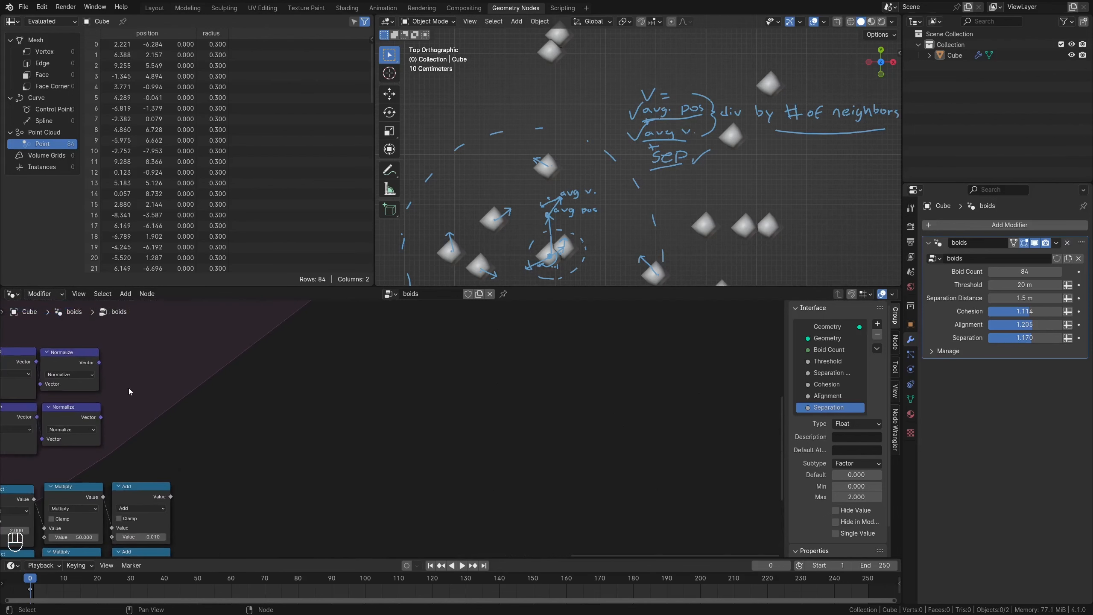
scroll(129, 390, down, 4)
click(118, 380)
key(shift+d)
click(348, 380)
scroll(348, 380, up, 1)
drag(298, 386, 121, 367)
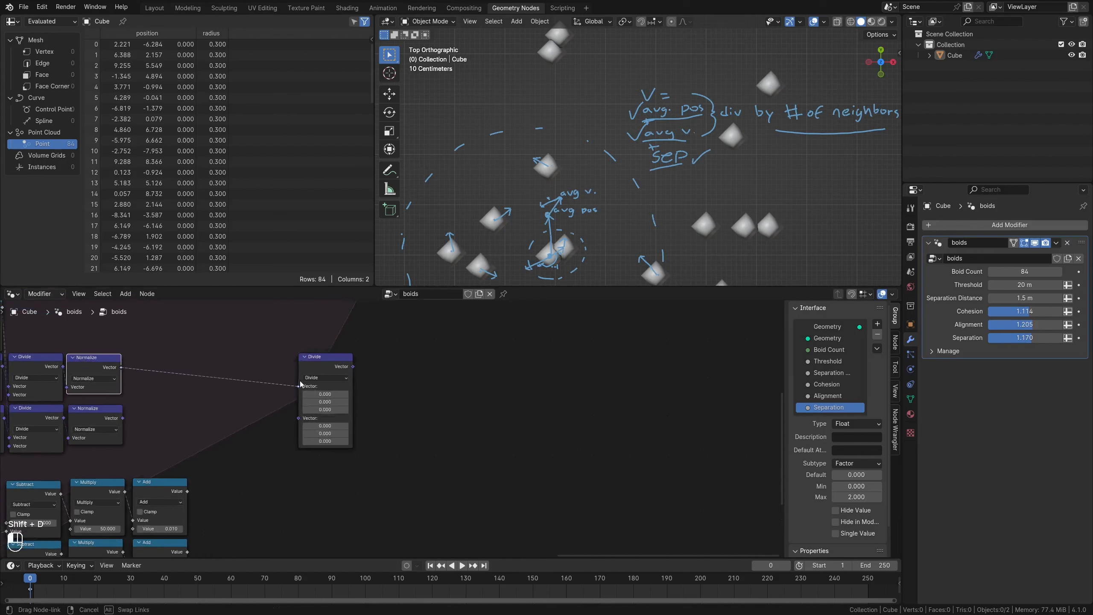
drag(187, 491, 298, 395)
Duplicate the new vector Divide node and use the copy to divide the normalized velocity vector by the Alignment Add result.
click(326, 357)
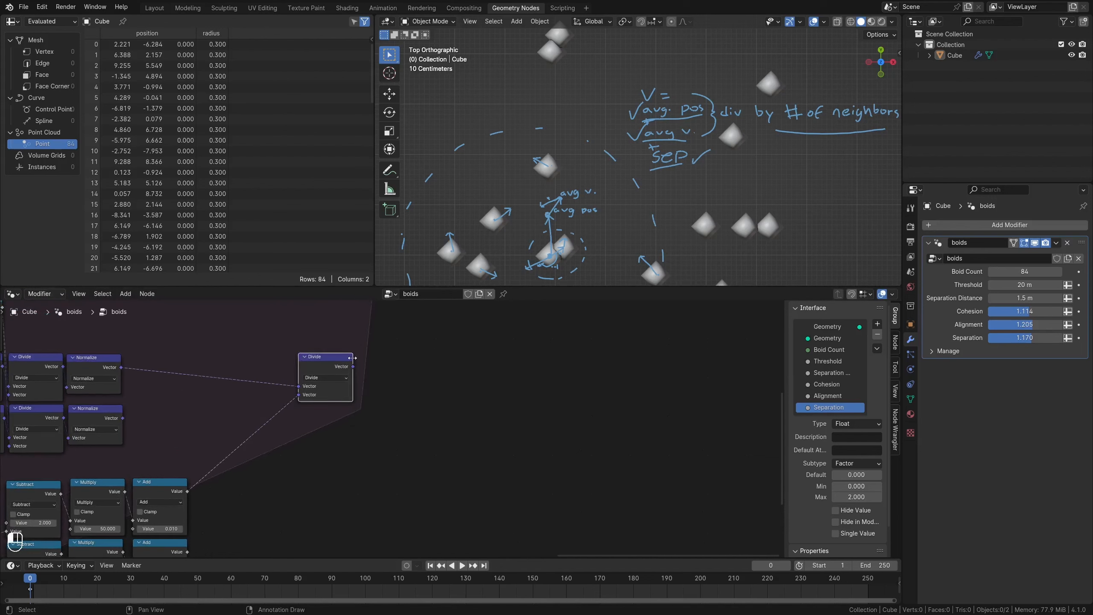
key(shift+d)
click(329, 412)
drag(122, 417, 301, 441)
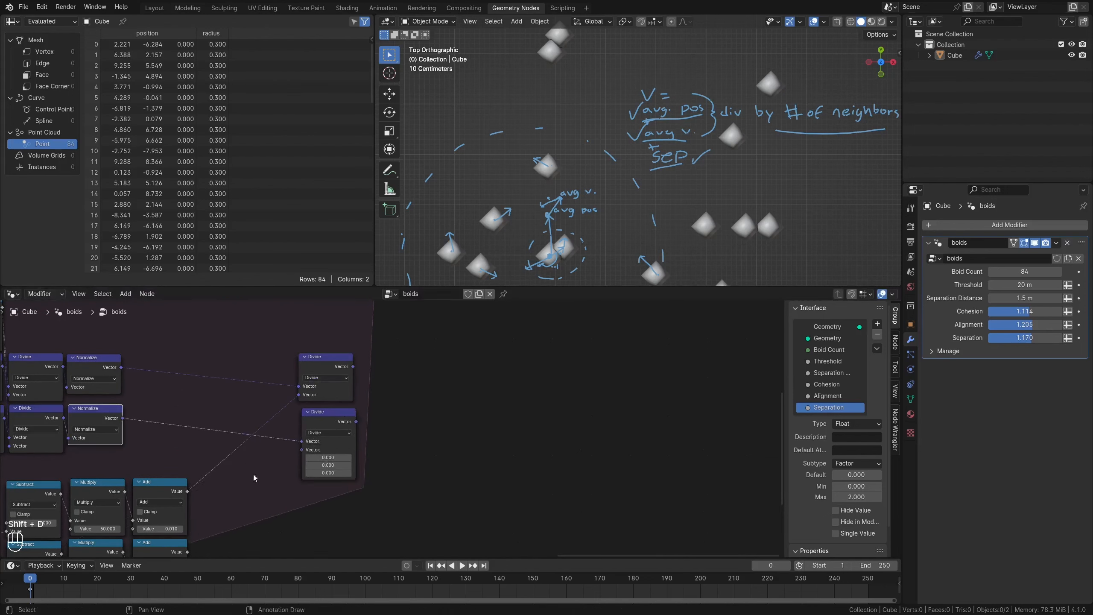
drag(187, 551, 302, 450)
scroll(390, 473, down, 2)
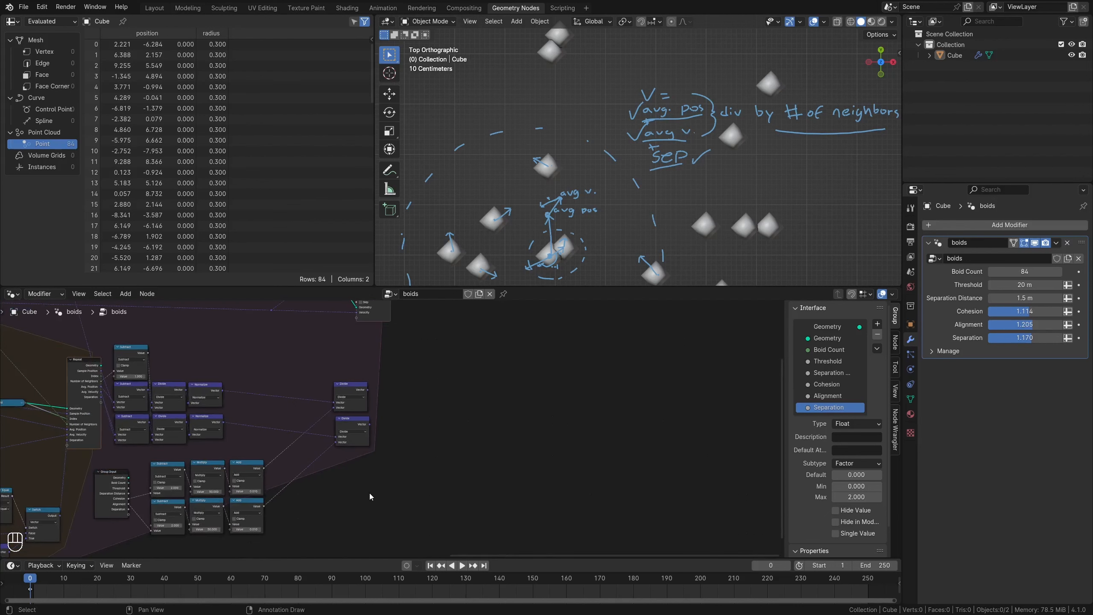
Duplicate a math Multiply node below the others, connect Separation to its first value, and change its multiplier.
middle_drag(281, 521, 321, 429)
scroll(117, 414, up, 3)
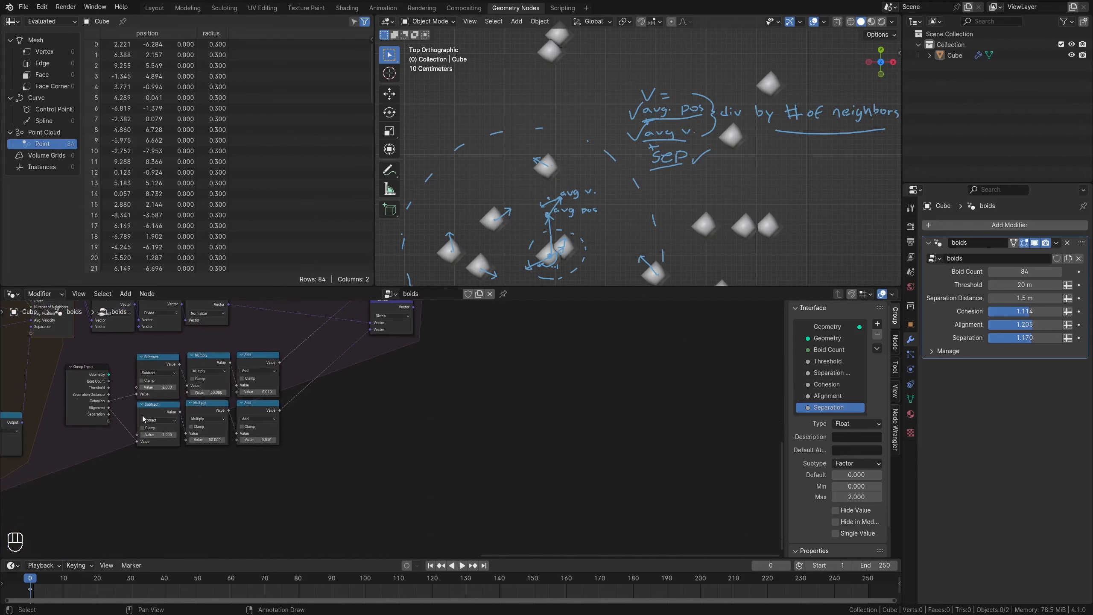
click(208, 433)
key(shift+d)
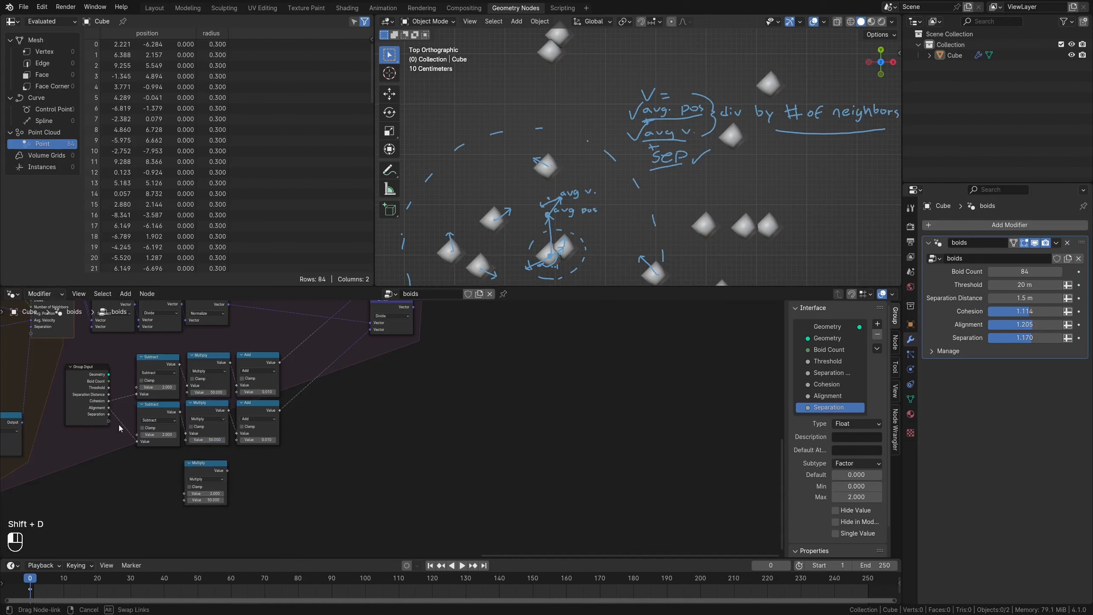
drag(109, 414, 186, 493)
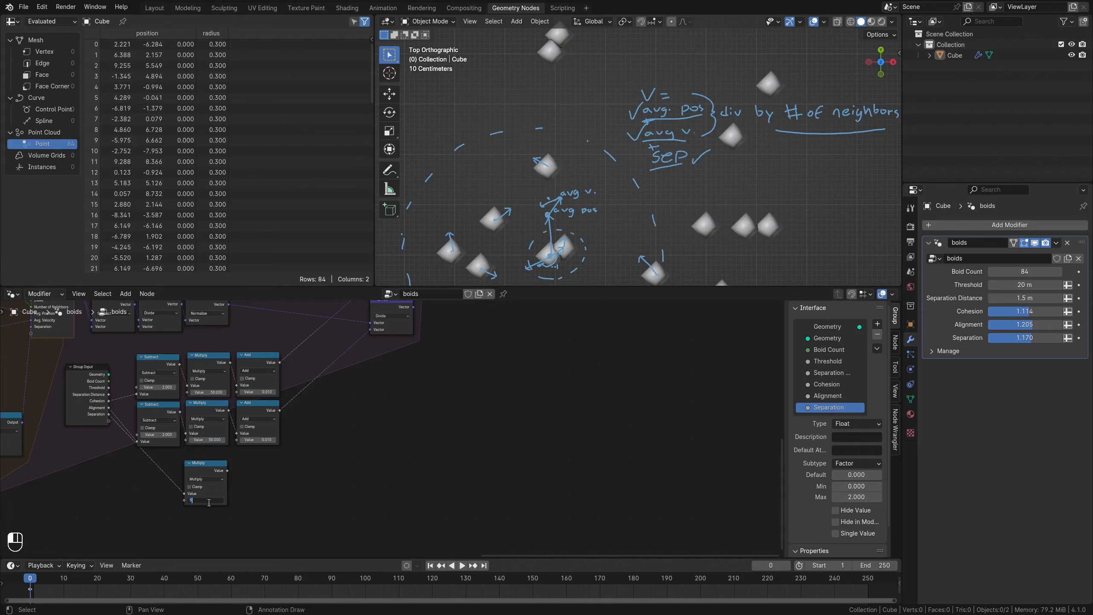
middle_drag(208, 502, 197, 532)
Duplicate the vector Divide node, set the copy to Multiply, and feed it the Separation vector and the scaled Separation weight.
click(379, 338)
key(shift+d)
click(378, 379)
click(377, 389)
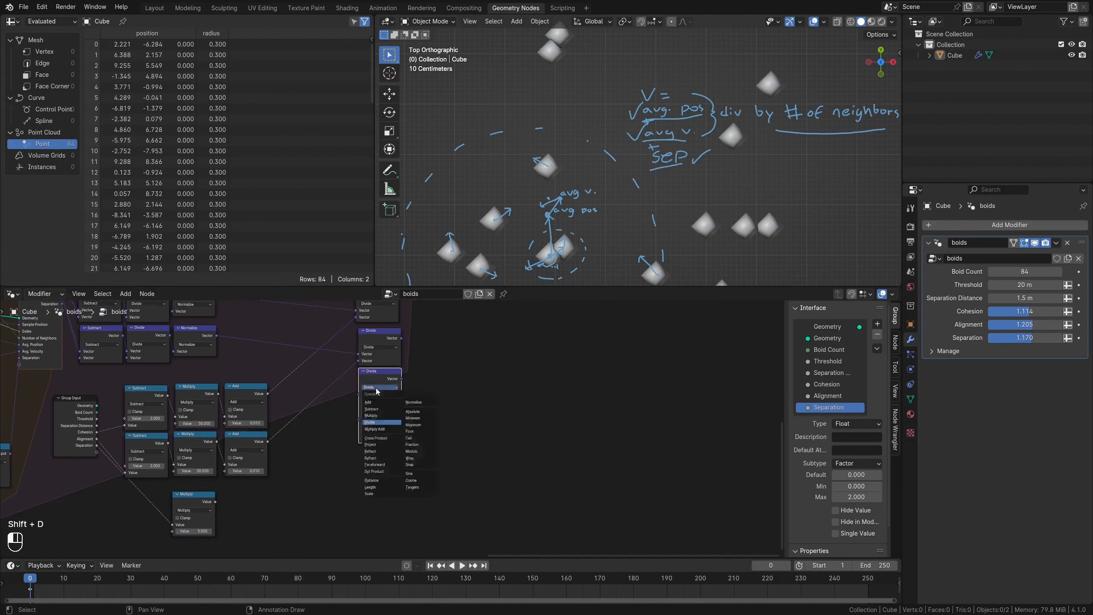
click(382, 416)
middle_drag(99, 345, 82, 375)
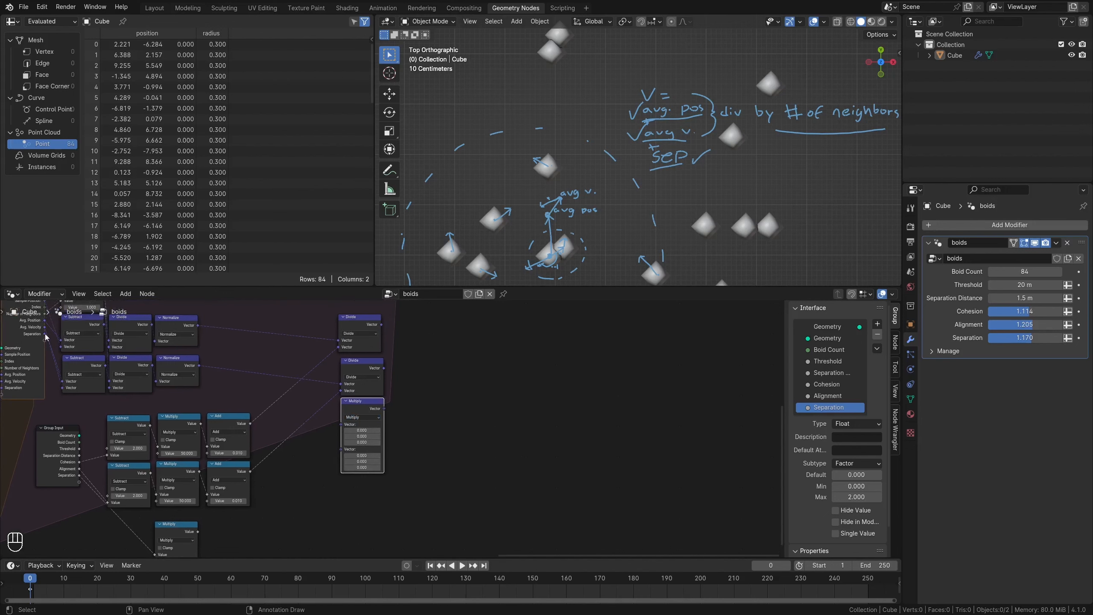
drag(45, 334, 339, 448)
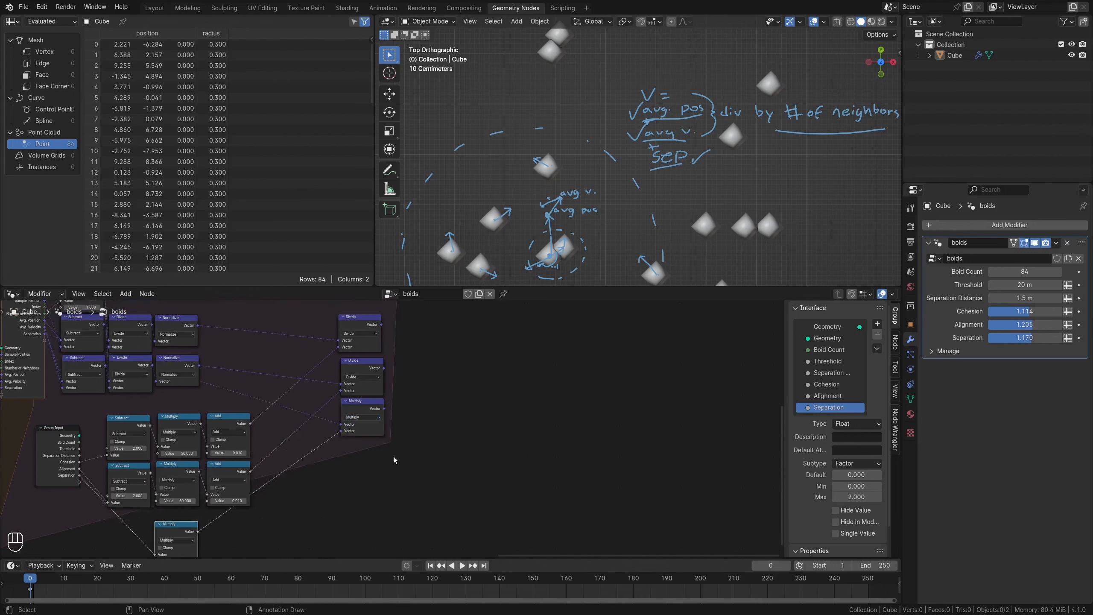
Examine the whole node tree, from the weighted rule vectors to the simulation's output nodes.
scroll(393, 455, down, 3)
scroll(412, 416, up, 4)
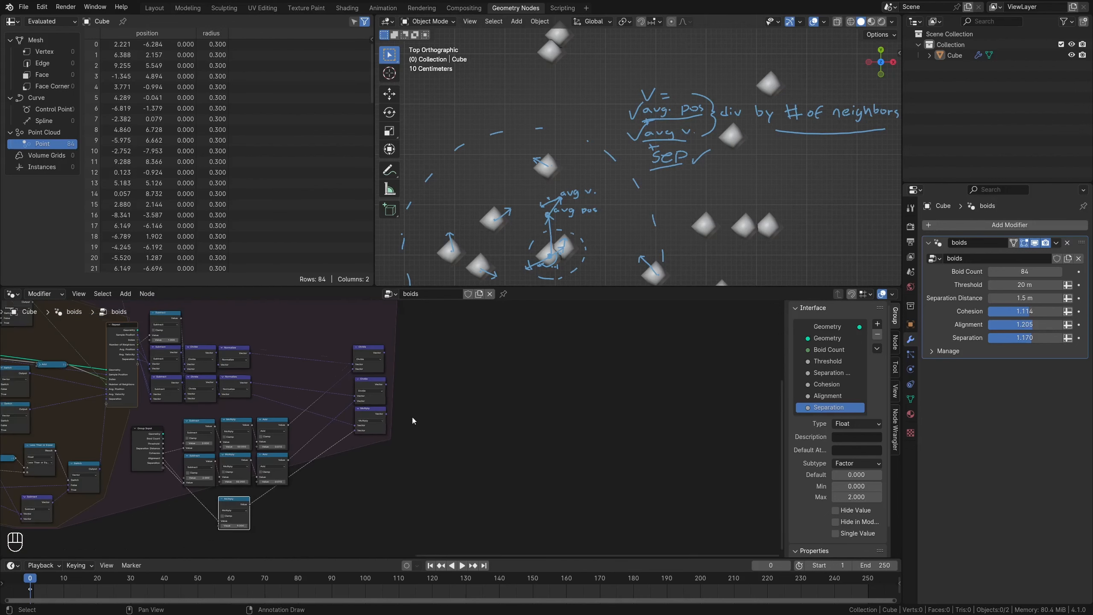
scroll(407, 465, up, 2)
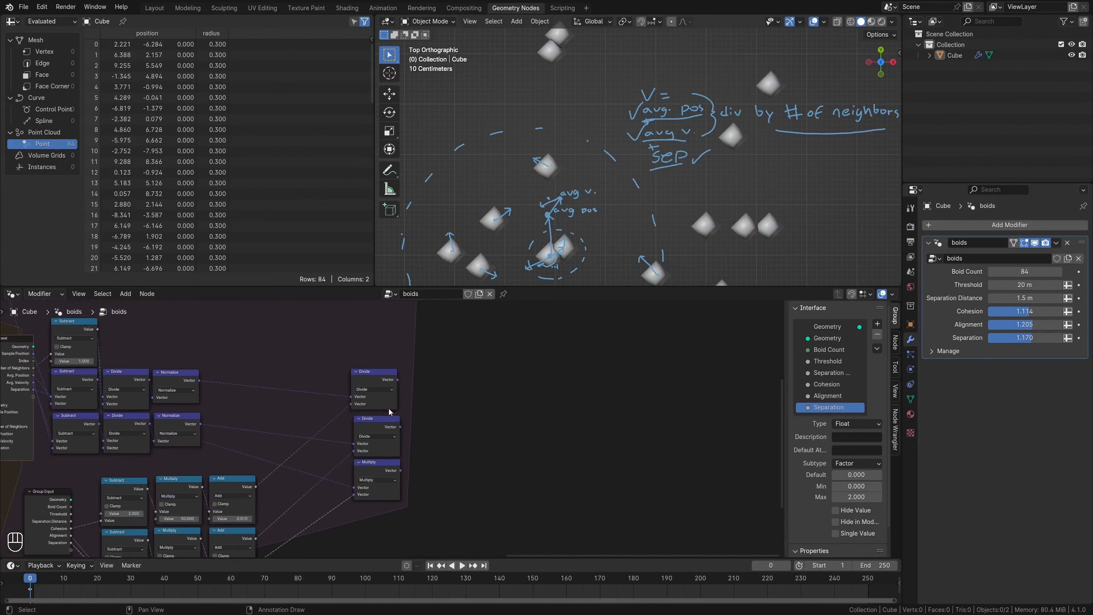
drag(372, 366, 378, 369)
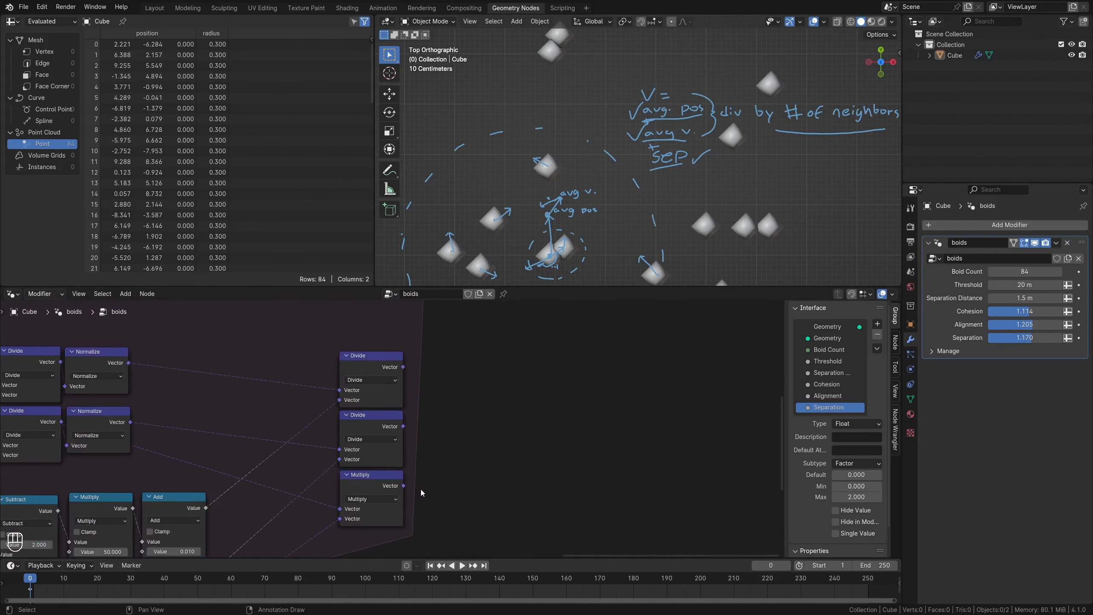
scroll(354, 462, down, 5)
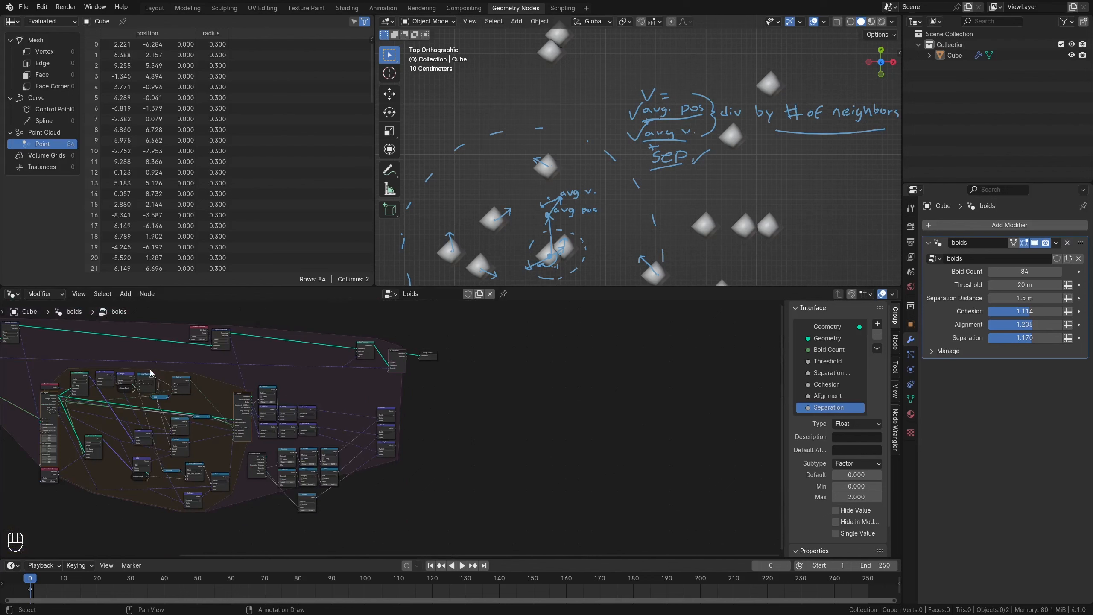
middle_drag(150, 372, 289, 366)
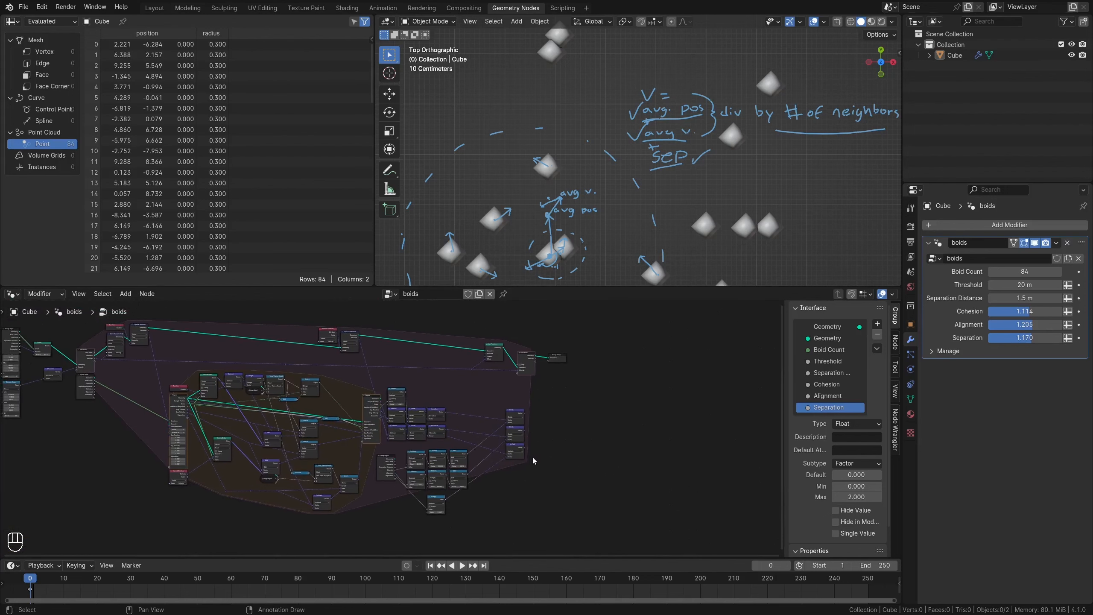
middle_drag(533, 461, 359, 447)
scroll(359, 446, up, 3)
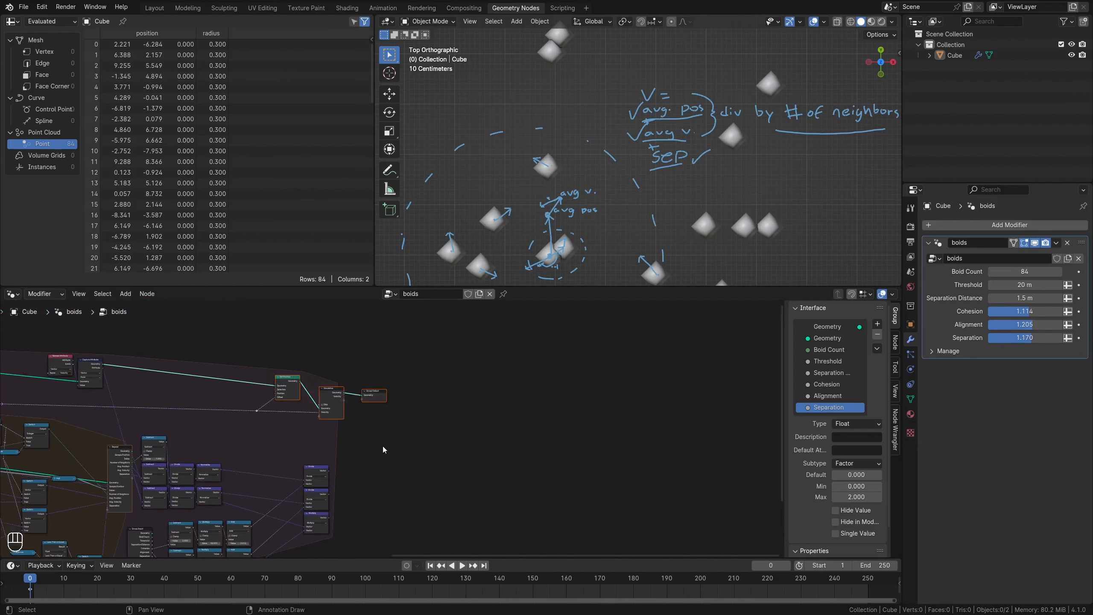
Move the Set Position, Simulation output and Group Output nodes away from the weighted rule vector nodes.
key(g)
click(541, 446)
click(429, 483)
scroll(429, 483, up, 4)
middle_drag(363, 499, 369, 424)
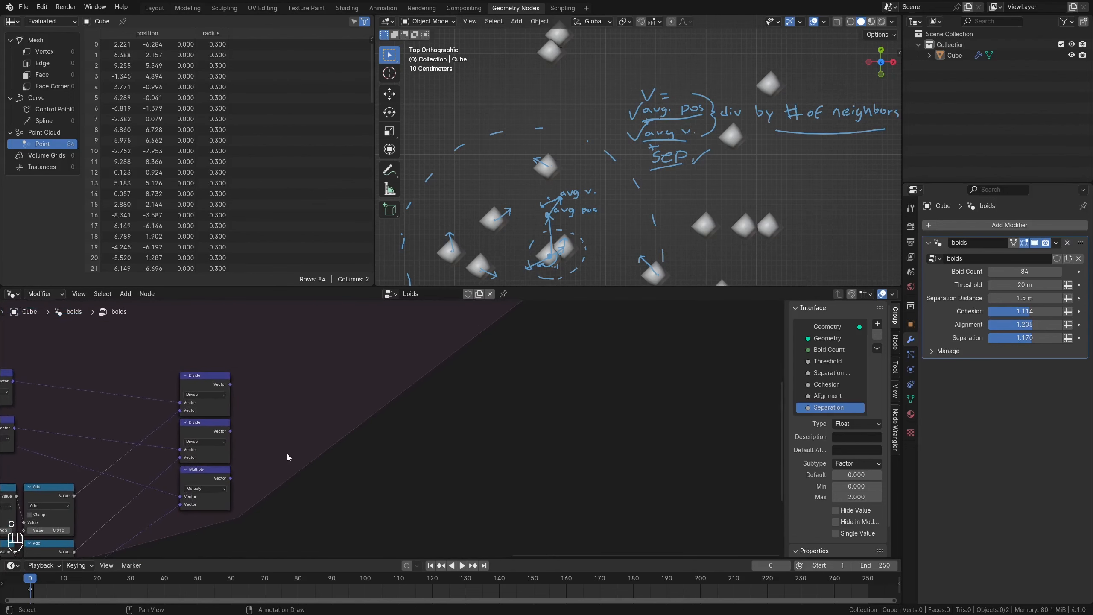
Duplicate the vector Multiply node, set the copy to Add, and feed it the weighted separation vector.
click(215, 474)
key(shift+d)
click(301, 479)
click(274, 490)
click(274, 377)
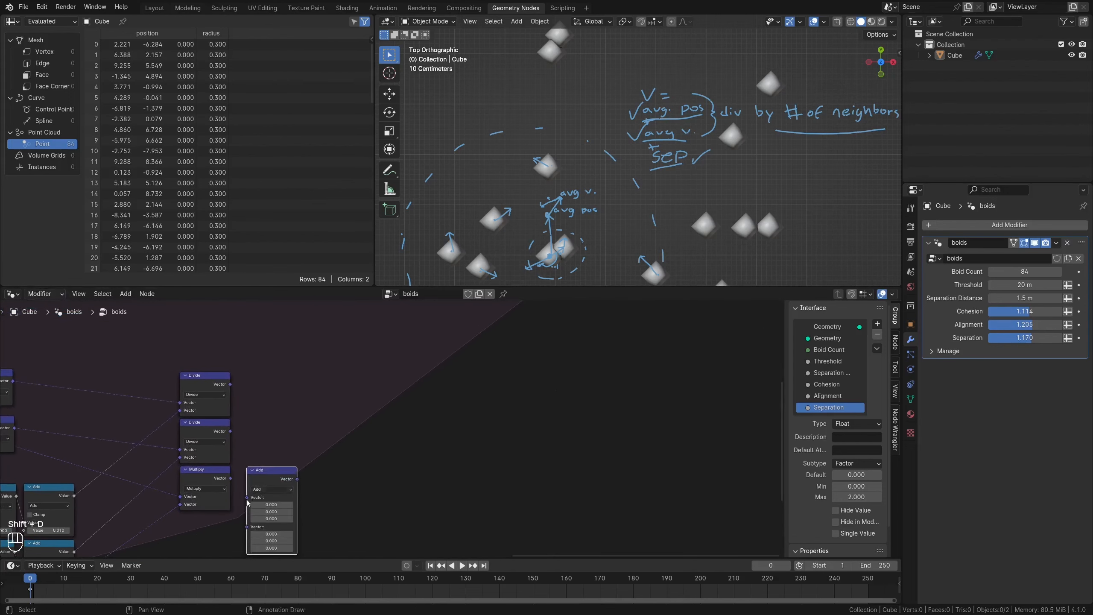
drag(231, 478, 308, 450)
Connect the current velocity to the Add node's second vector, then duplicate the Add node and connect the middle Divide result to the copy.
scroll(314, 419, down, 3)
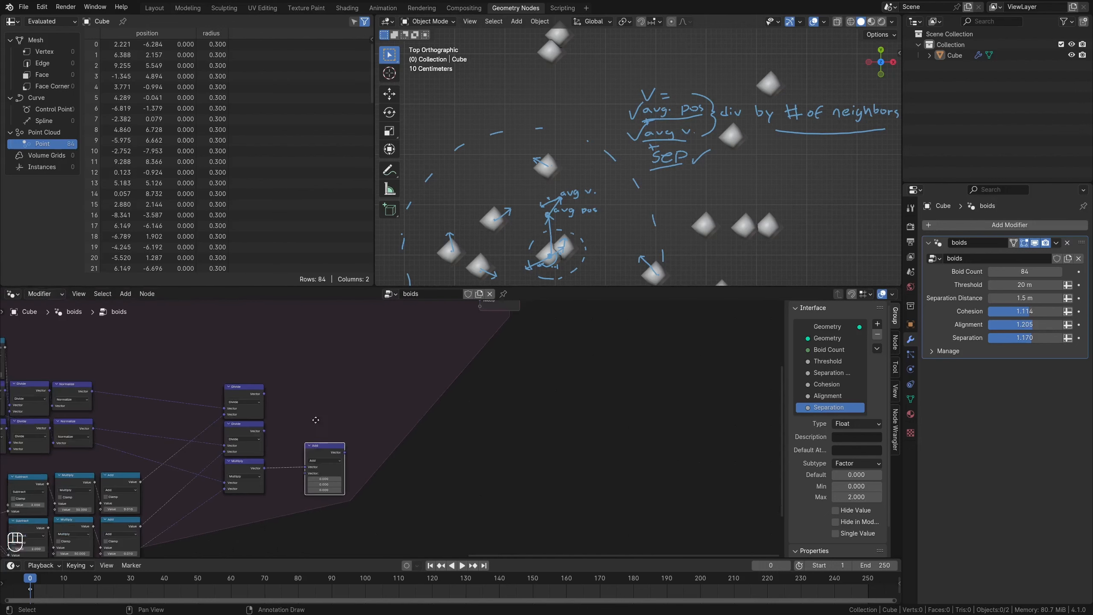
middle_drag(315, 420, 355, 494)
shift+scroll(363, 455, down, 3)
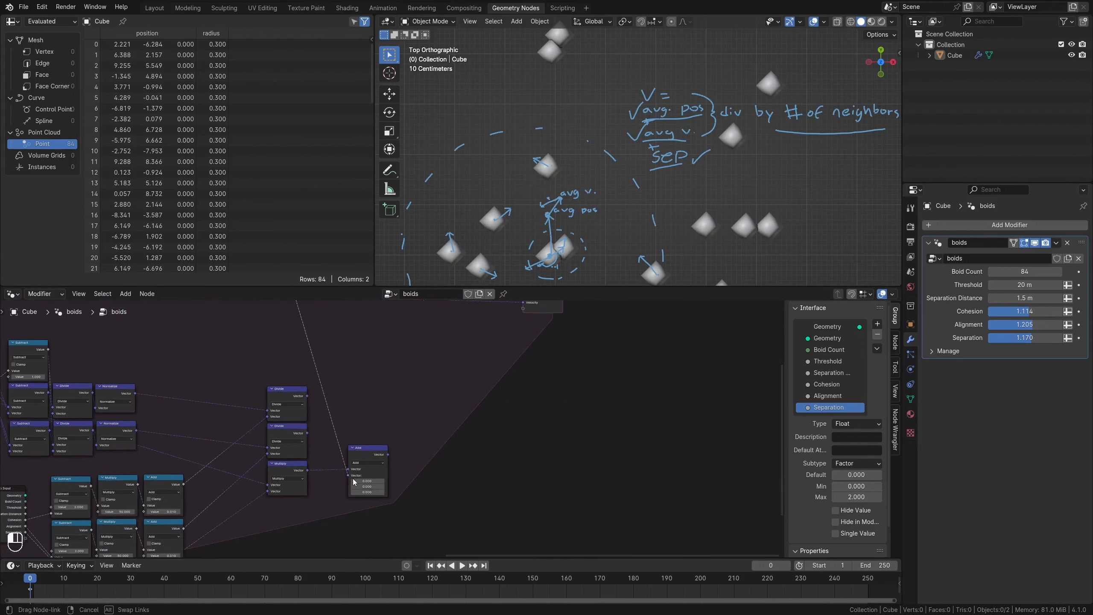
mouse_move(362, 455)
mouse_down()
mouse_move(358, 477)
mouse_move(347, 444)
mouse_up()
key(shift+d)
click(361, 407)
drag(307, 432, 346, 420)
Duplicate the Add node once more for the topmost Divide result and route the summed vector to the simulation's velocity reroute.
mouse_move(370, 409)
mouse_down()
mouse_move(369, 444)
mouse_move(346, 379)
mouse_move(359, 401)
mouse_up()
key(shift+d)
click(370, 369)
middle_drag(418, 405, 361, 490)
drag(325, 486, 365, 385)
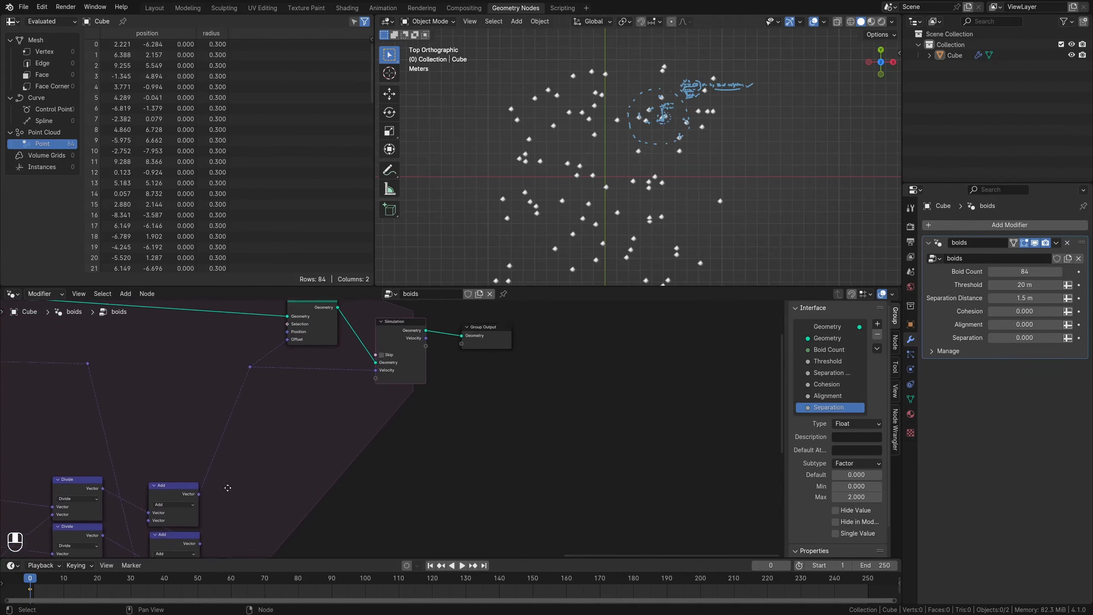
Shift the Set Position, Simulation output and Group Output nodes farther along to make room after the Add chain.
drag(576, 429, 232, 312)
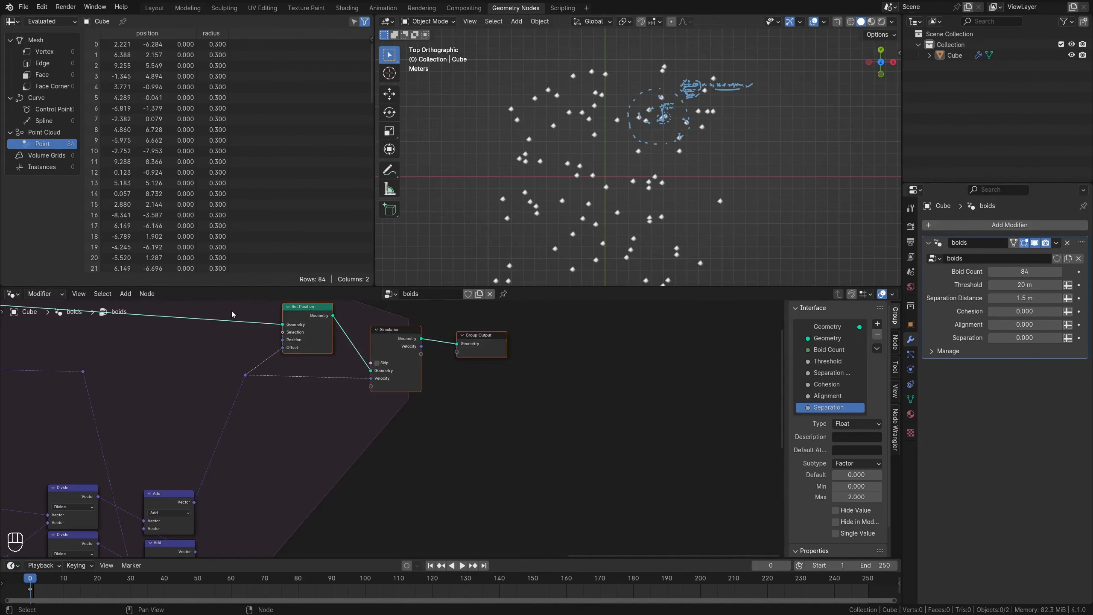
key(g)
click(563, 396)
Duplicate the final Add node, set the copy to Normalize, and insert it on the link carrying the summed velocity.
click(182, 488)
click(183, 492)
key(shift+d)
click(338, 480)
click(315, 488)
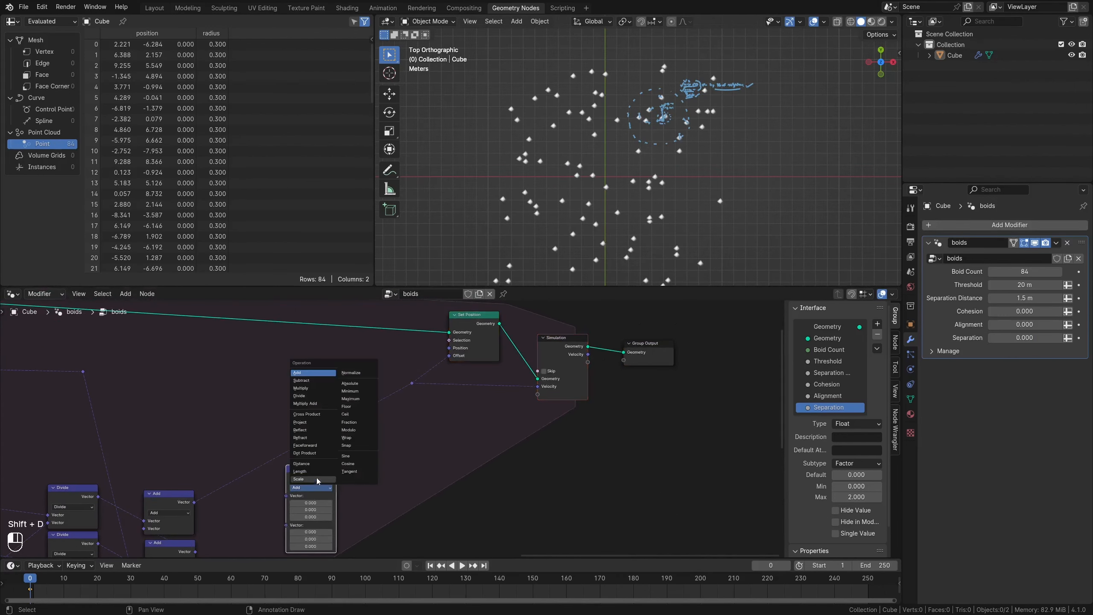
click(357, 385)
key(g)
click(262, 461)
drag(263, 461, 251, 468)
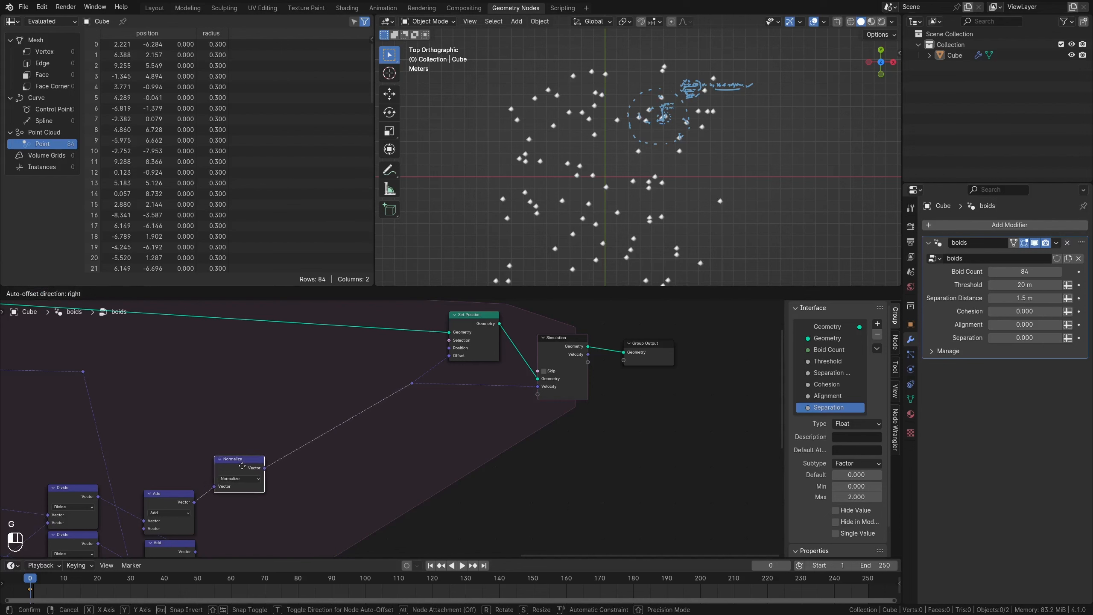
Duplicate the Normalize node, set the copy to Multiply, insert it after Normalize, and set its second vector to 2, 2, 0.
key(shift+d)
click(379, 464)
click(391, 466)
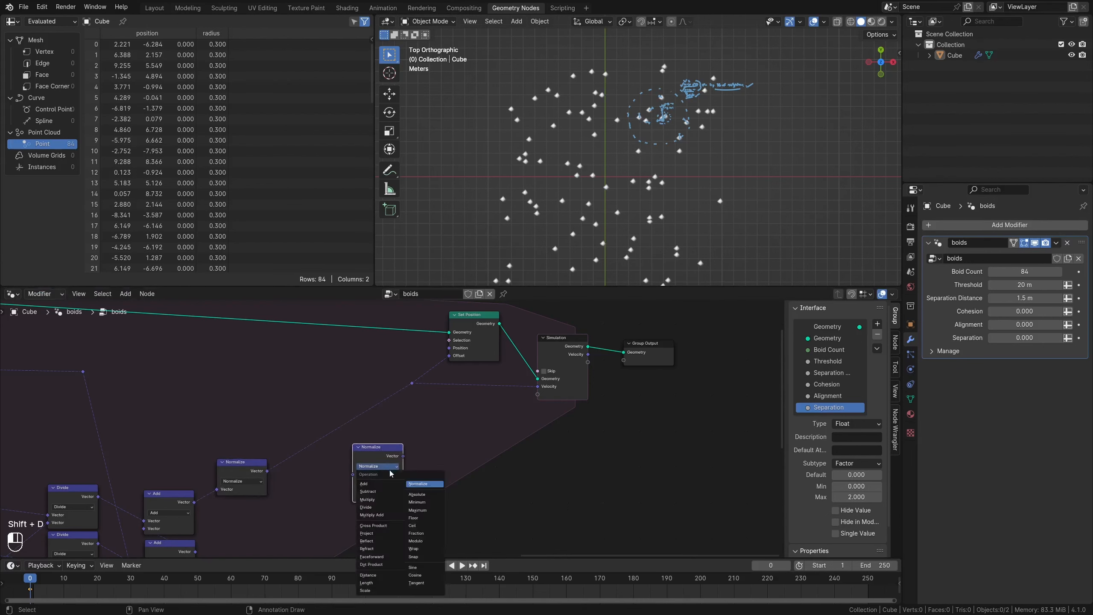
click(382, 499)
drag(380, 478, 334, 449)
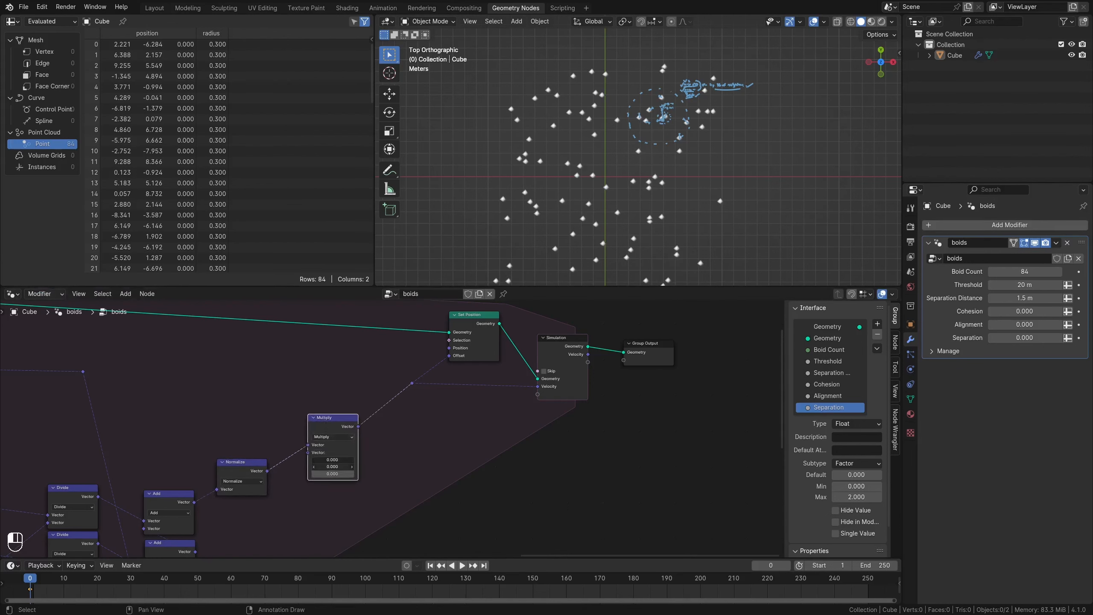
key(Return)
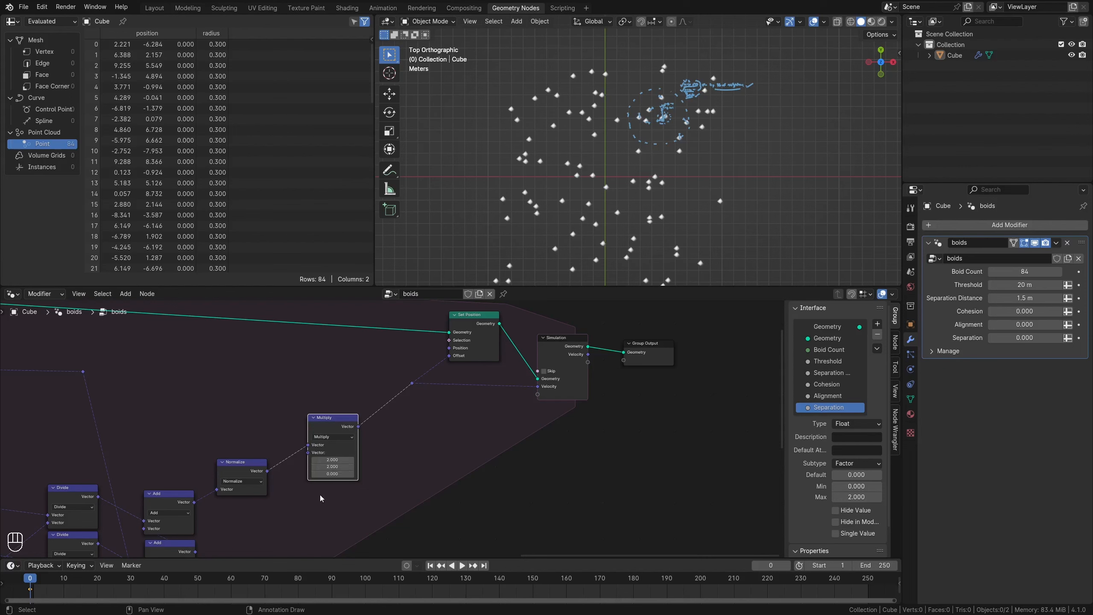
Play the simulation from the first frame a few times, examining how the boids travel, and return to frame 0.
key(space)
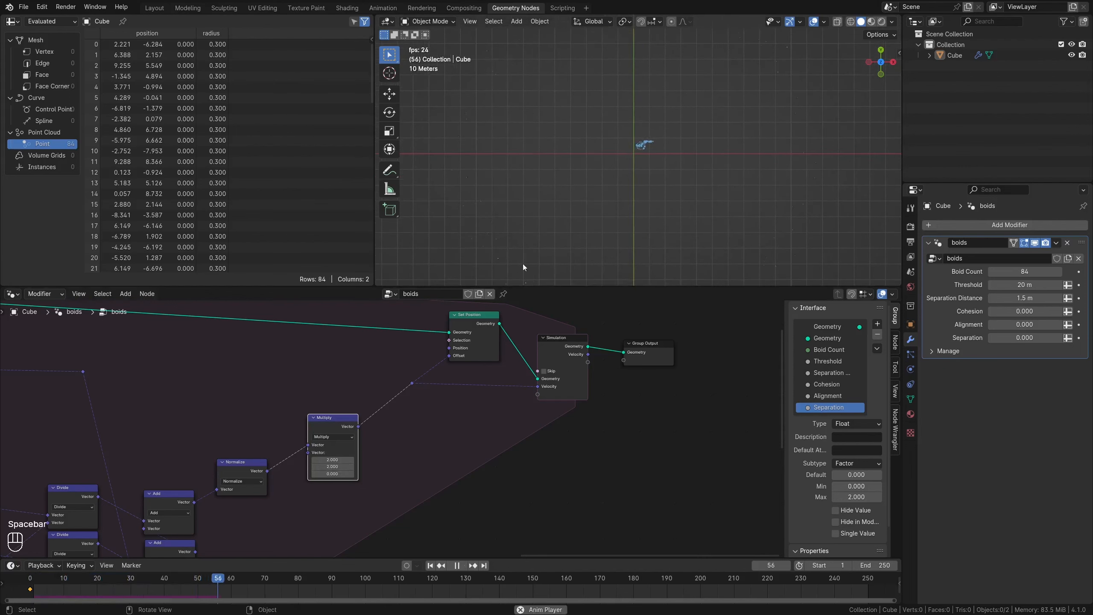
key(space)
drag(156, 579, 30, 579)
scroll(649, 144, up, 8)
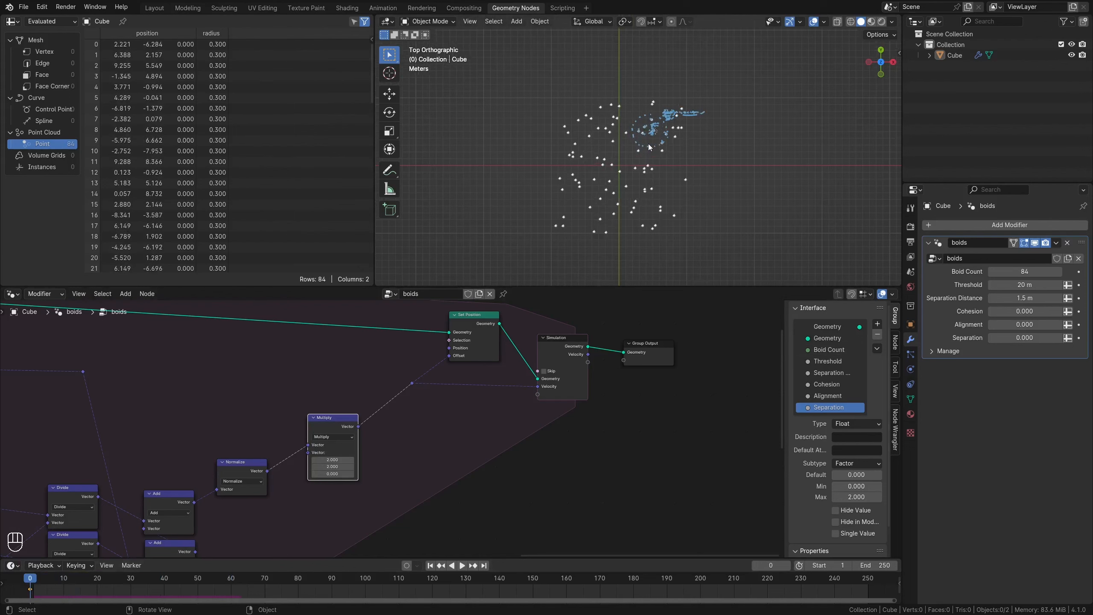
key(space)
key(space)
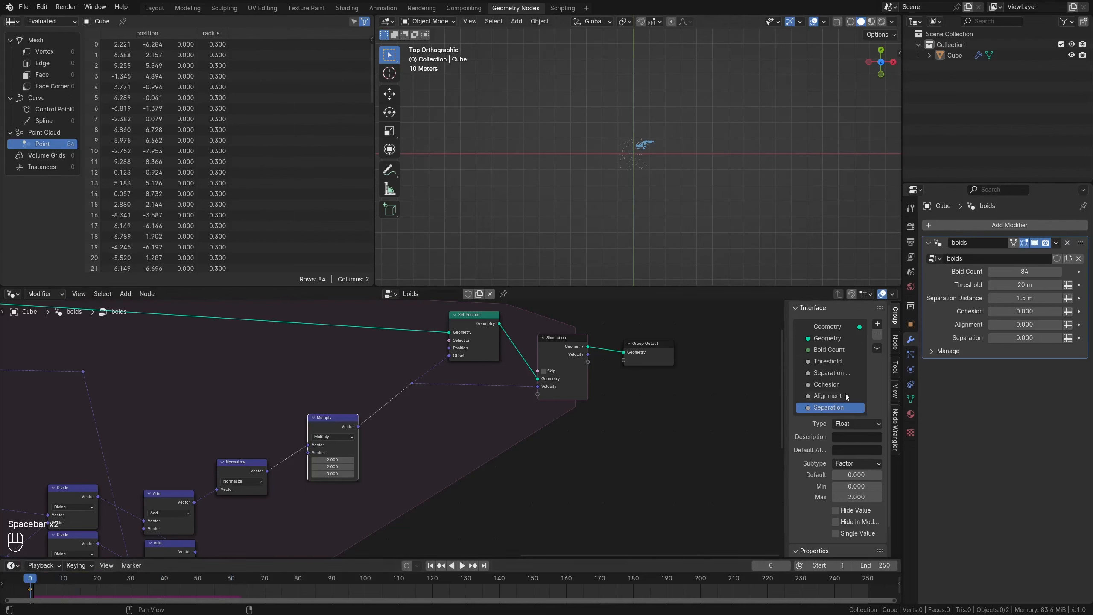
key(space)
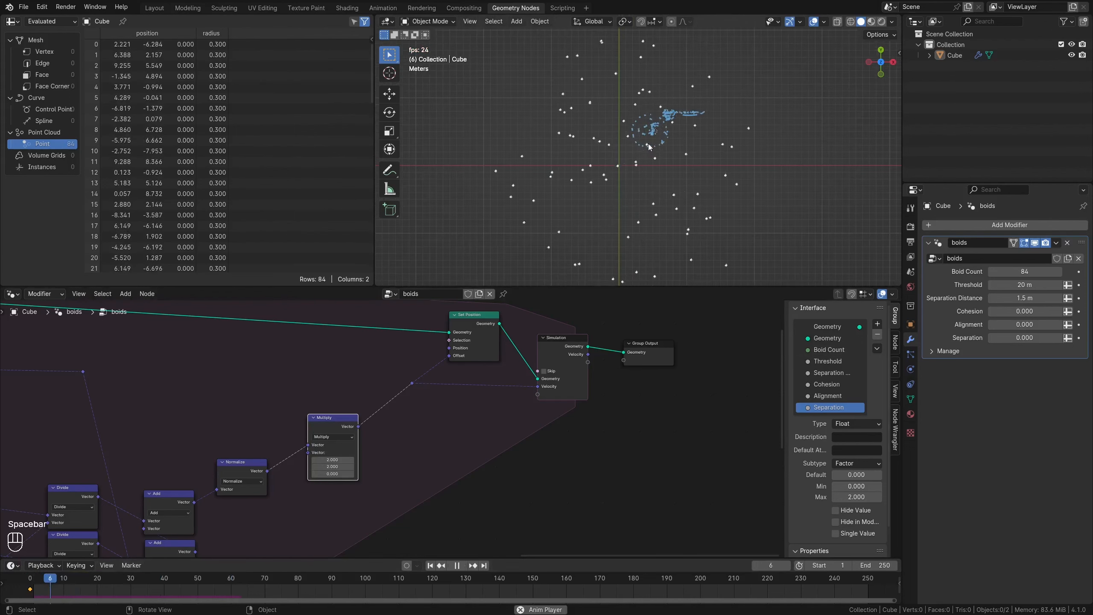
scroll(648, 143, down, 10)
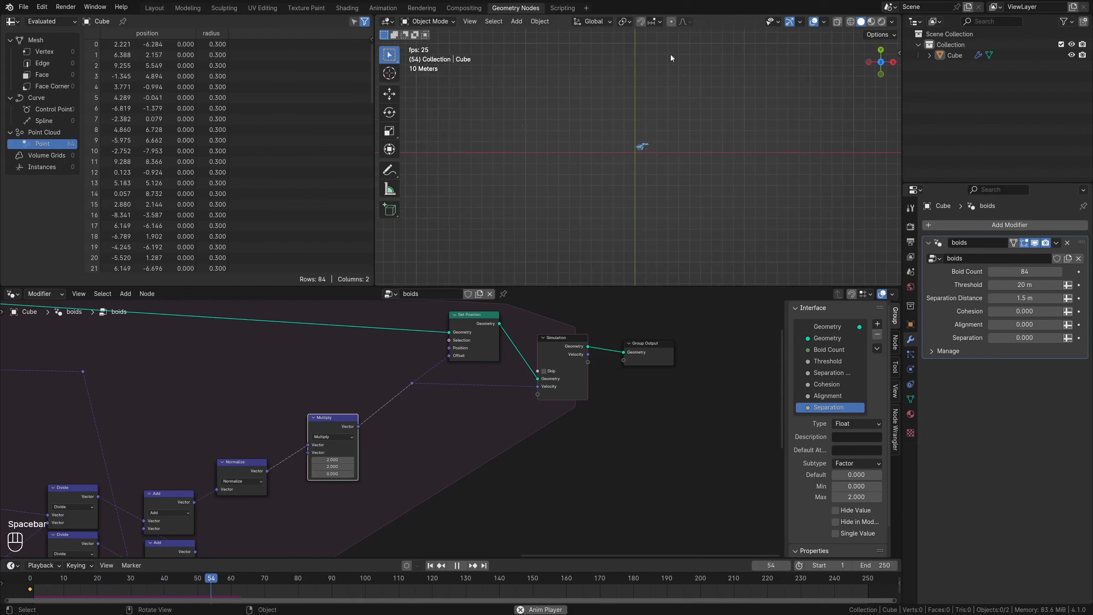
key(space)
drag(65, 577, 28, 578)
scroll(688, 164, up, 10)
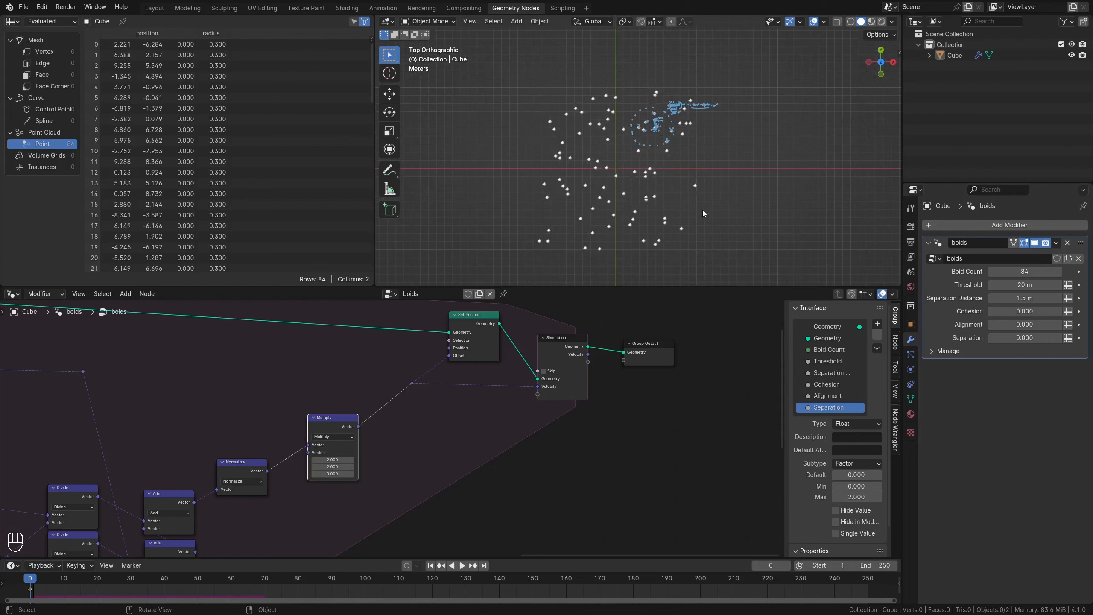
Outline a square boundary around the boids with straight annotation lines in the top view.
scroll(558, 419, down, 9)
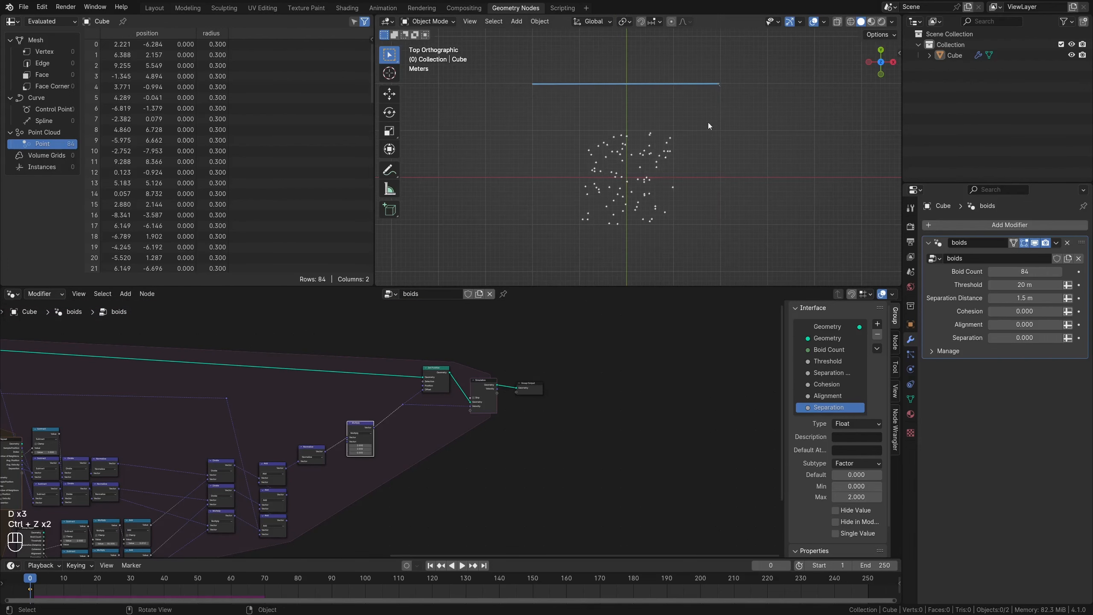
alt+drag(720, 85, 736, 229)
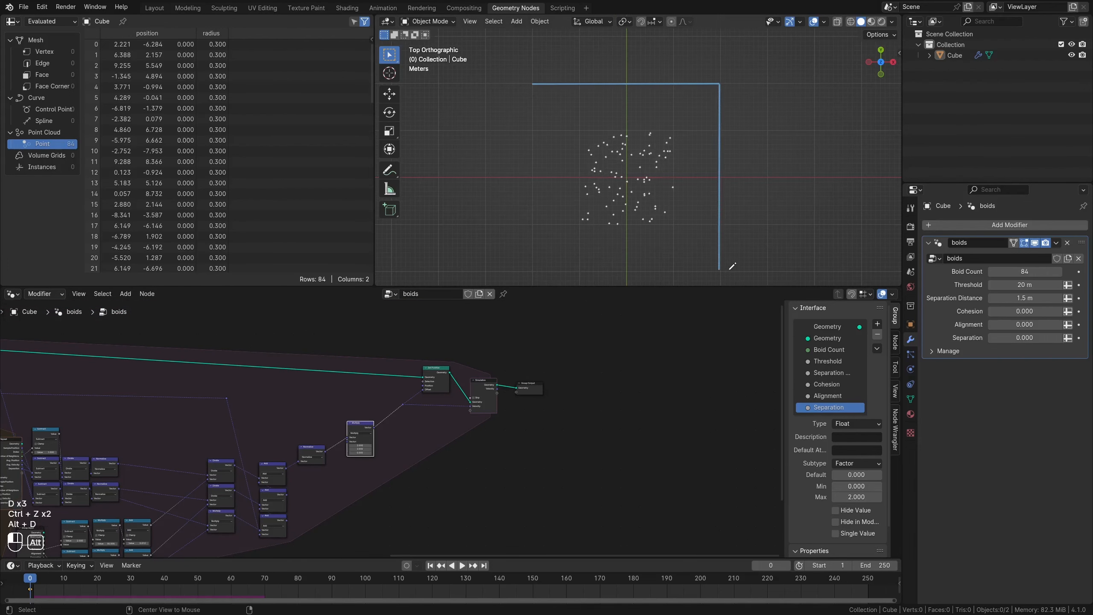
alt+drag(719, 271, 543, 281)
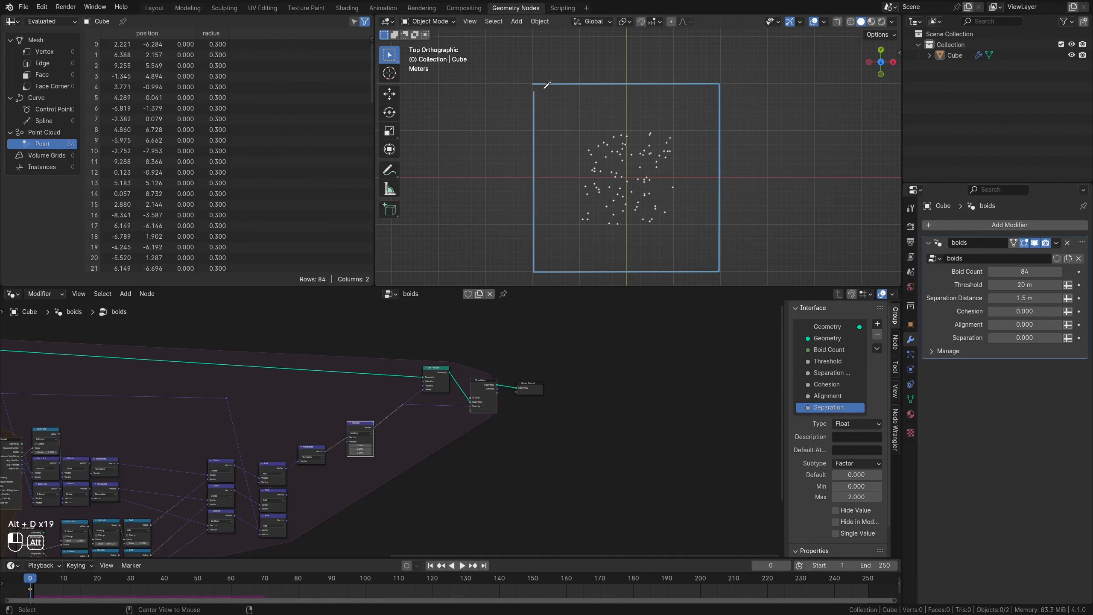
mouse_move(722, 192)
shift+middle_down()
mouse_move(697, 163)
mouse_move(672, 180)
shift+middle_up()
scroll(705, 71, up, 1)
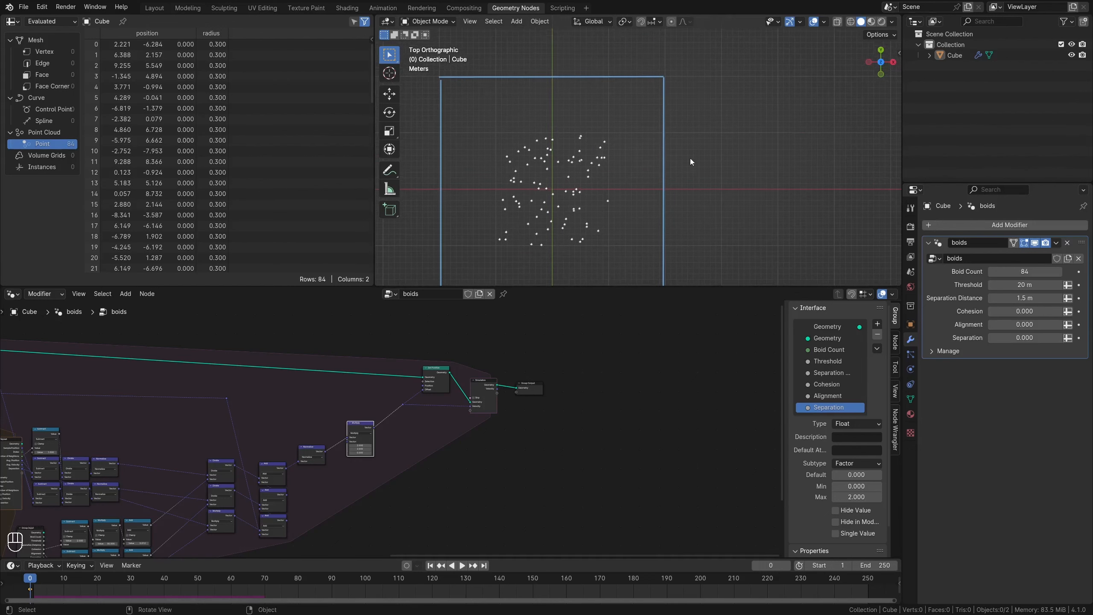
drag(679, 156, 650, 163)
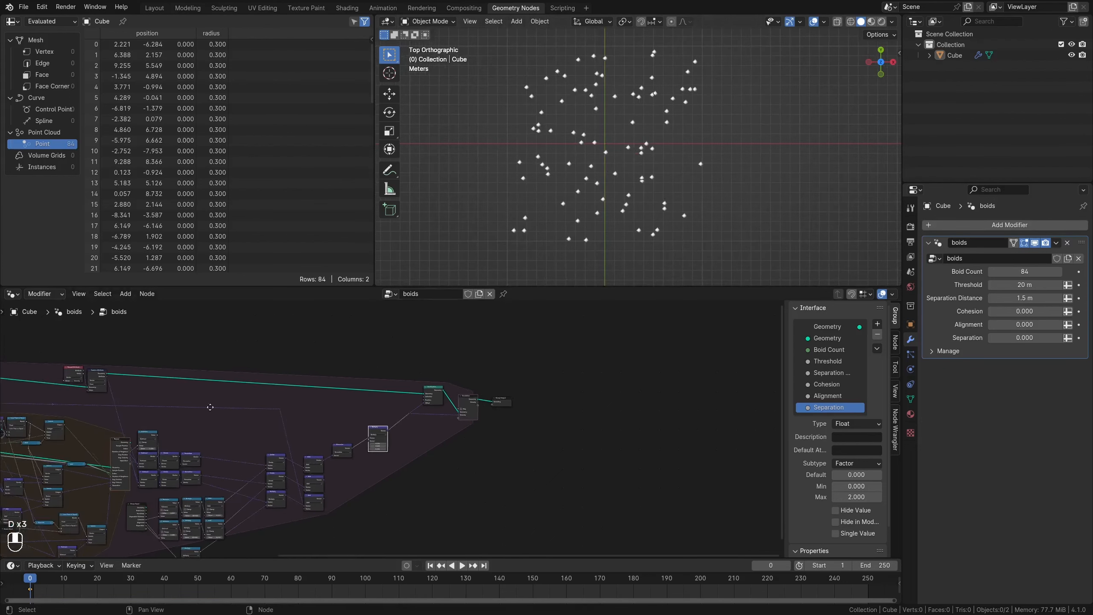
Add a Separate XYZ node near the first Capture Attribute node and feed it the captured position attribute.
middle_drag(408, 402, 804, 445)
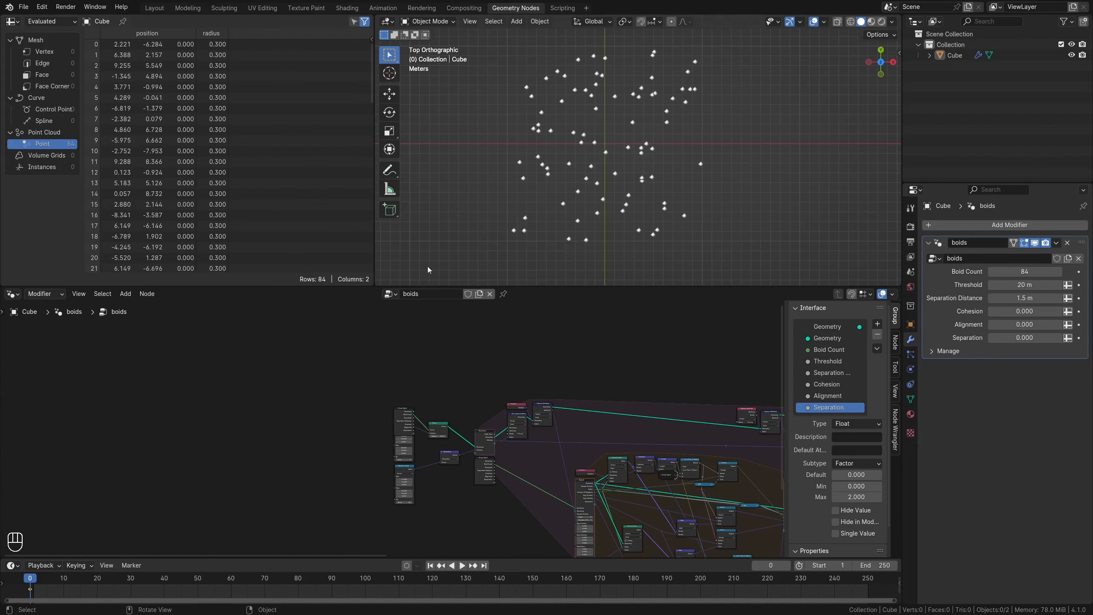
middle_drag(525, 411, 244, 439)
scroll(244, 439, up, 9)
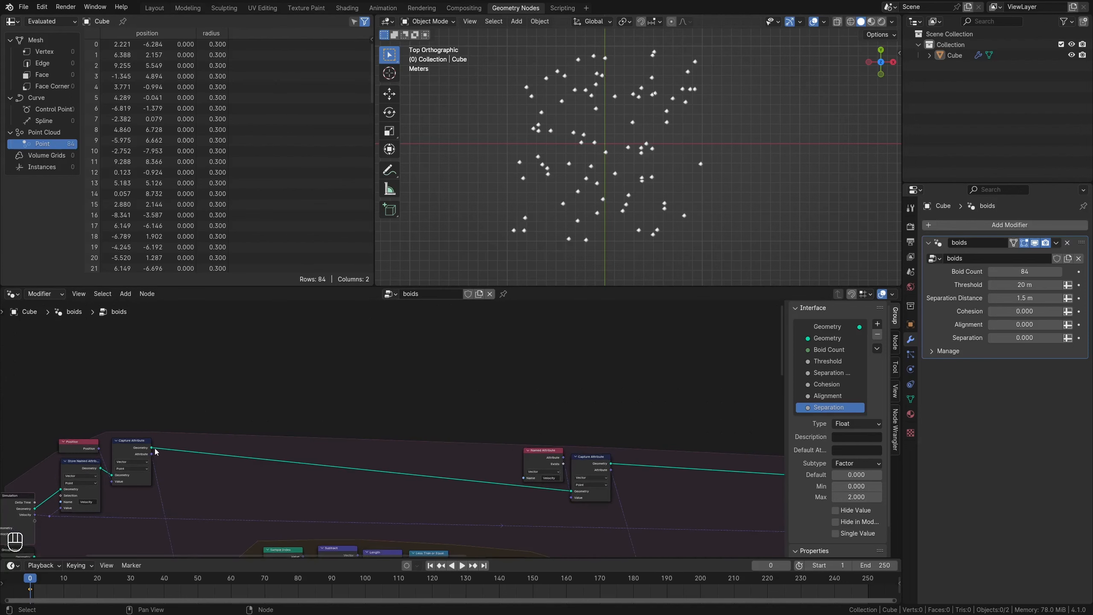
key(shift+a)
text(separ)
key(Return)
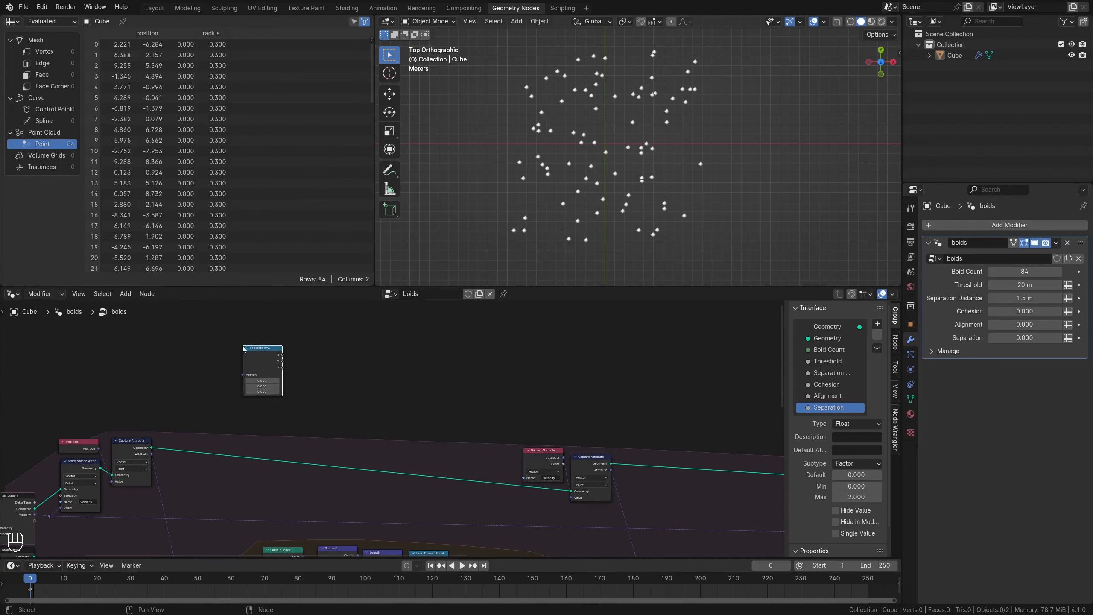
click(217, 331)
drag(152, 454, 215, 363)
Add a Compare node set to Greater Than beyond Separate XYZ, then duplicate it below and set the copy to Less Than.
scroll(285, 464, down, 4)
middle_drag(284, 464, 321, 361)
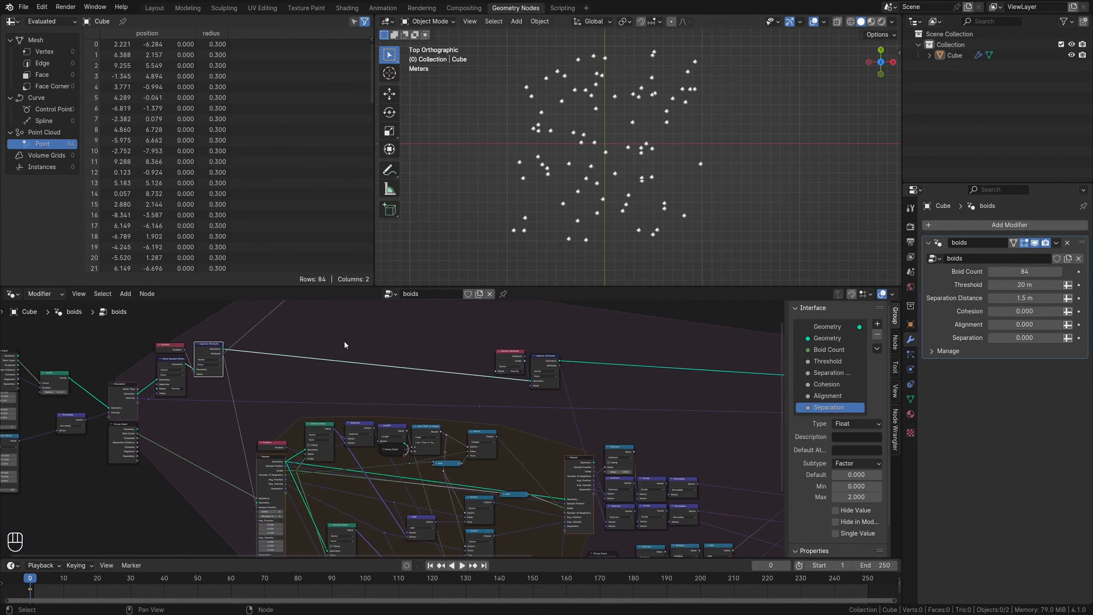
scroll(344, 345, up, 6)
key(shift+a)
text(co)
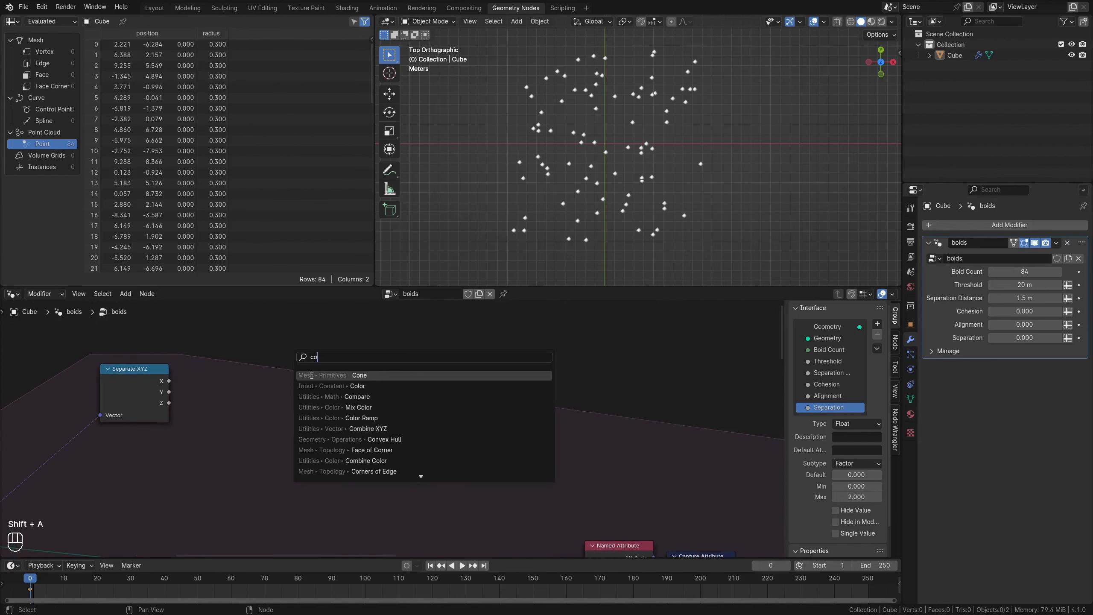
click(358, 396)
click(310, 321)
key(shift+d)
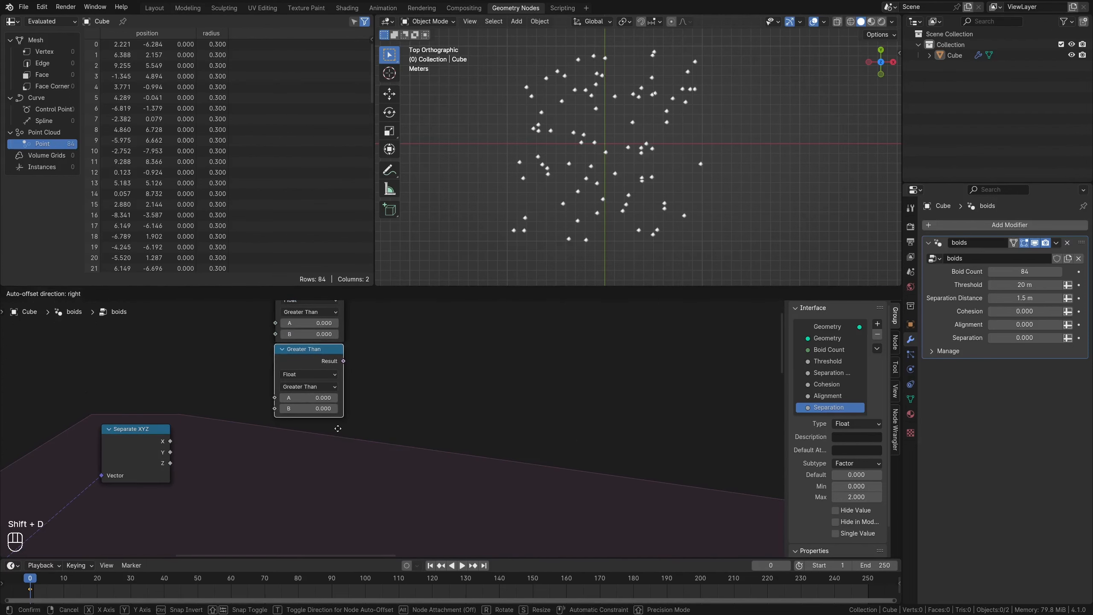
click(337, 427)
click(329, 387)
click(332, 408)
Duplicate the Greater Than and Less Than pair and place the copies directly below the originals.
scroll(391, 429, down, 6)
drag(390, 428, 327, 347)
key(shift+d)
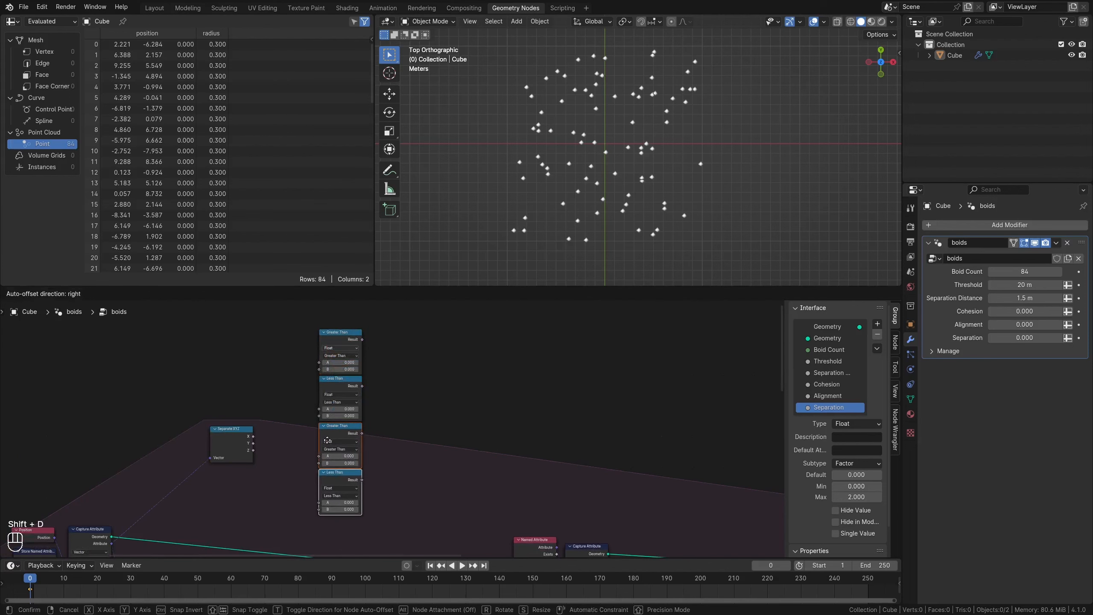
click(328, 440)
Link X to the A inputs of the first comparison pair and Y to those of the second, adding a reroute to each branch.
scroll(261, 449, up, 2)
drag(229, 438, 306, 351)
drag(229, 446, 306, 405)
drag(159, 440, 307, 515)
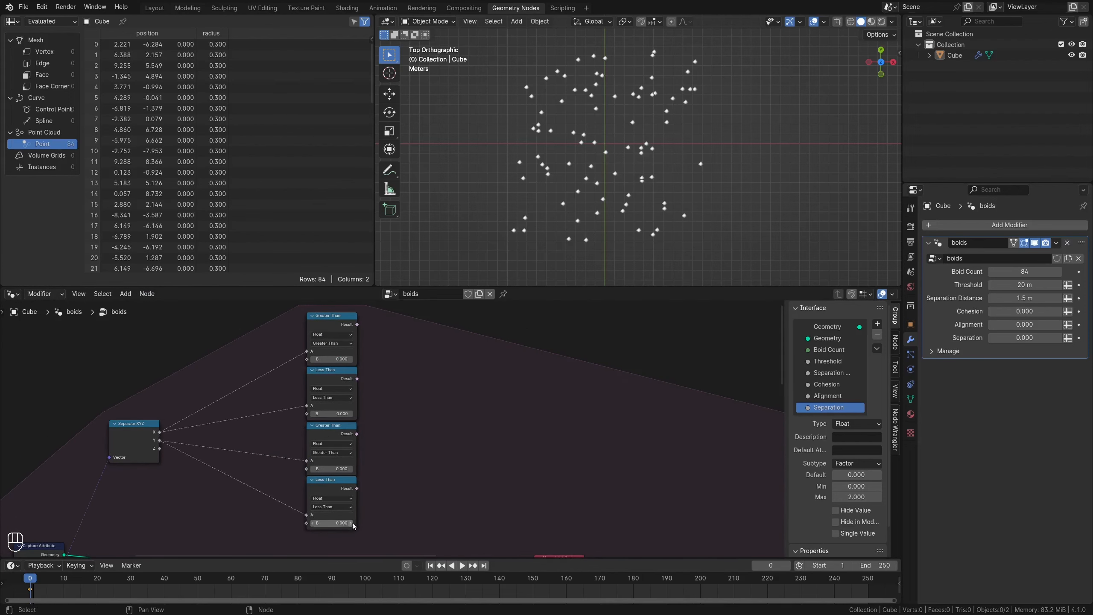
shift+right_drag(193, 398, 203, 500)
key(ctrl+z)
shift+right_drag(197, 387, 205, 509)
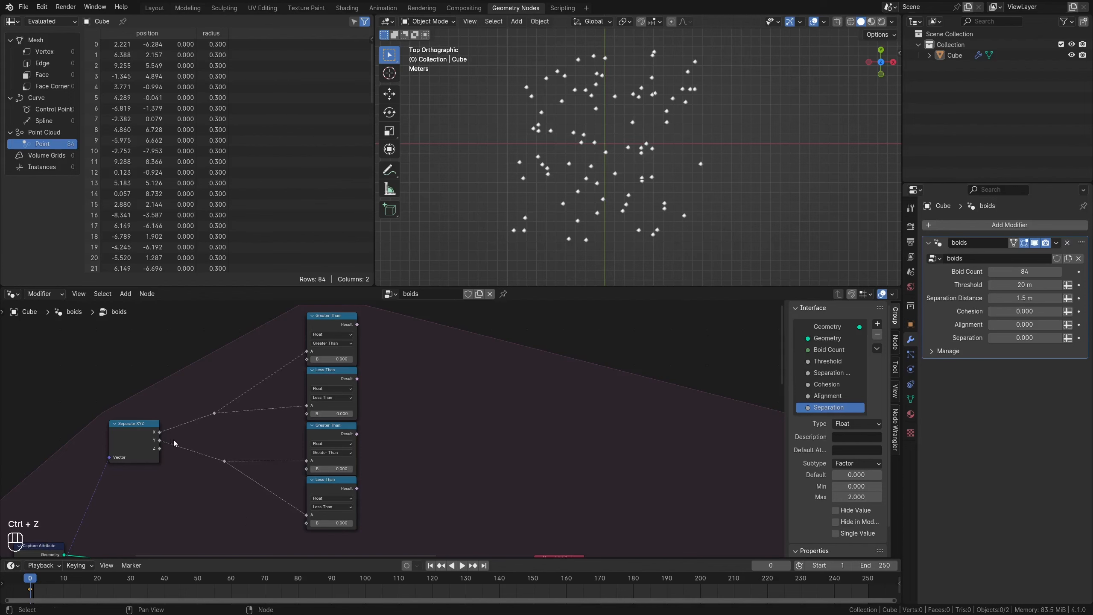
Duplicate the Group Input node and place the copy just above the Separate XYZ node.
middle_drag(140, 405, 307, 364)
scroll(271, 406, down, 6)
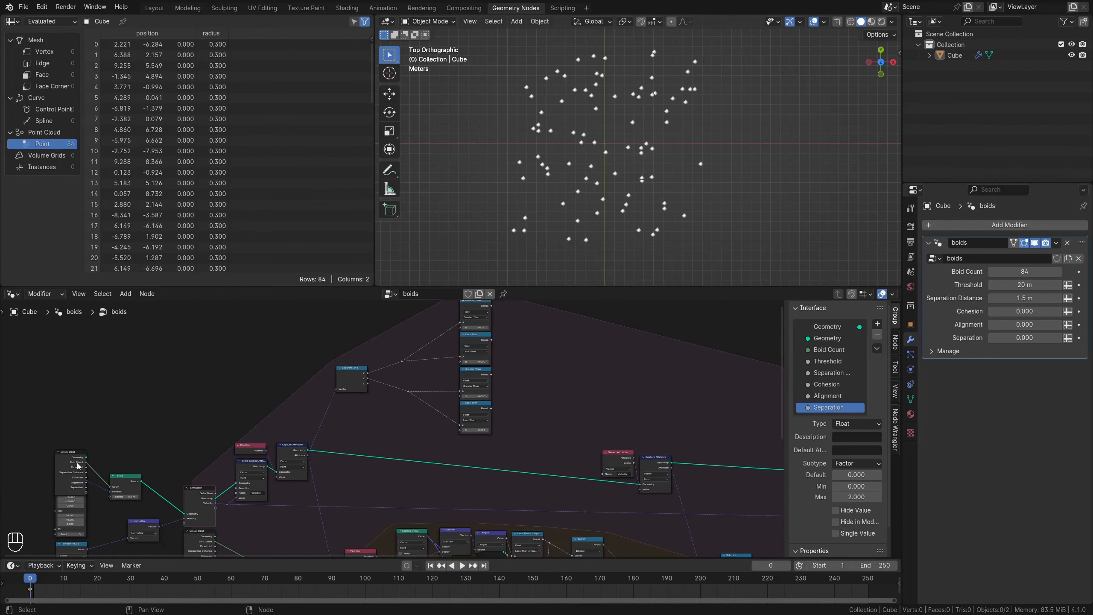
click(78, 465)
key(shift+d)
click(404, 289)
scroll(424, 381, up, 3)
middle_drag(424, 381, 334, 462)
scroll(334, 462, up, 4)
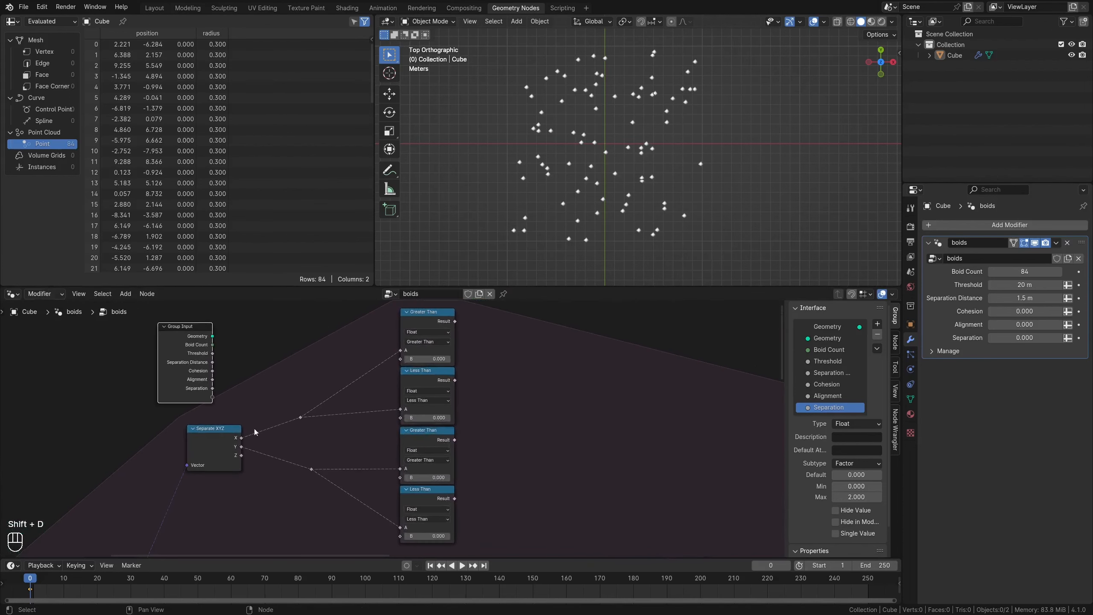
Add two float group inputs named X Bound and Y Bound, with modifier values of 400 and 200.
click(877, 324)
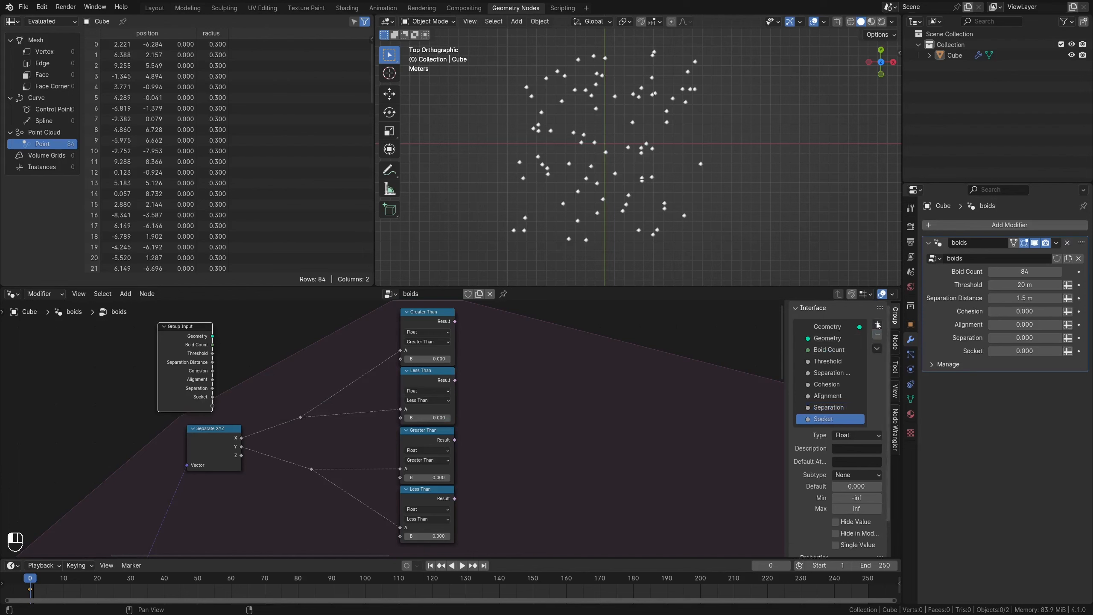
click(877, 323)
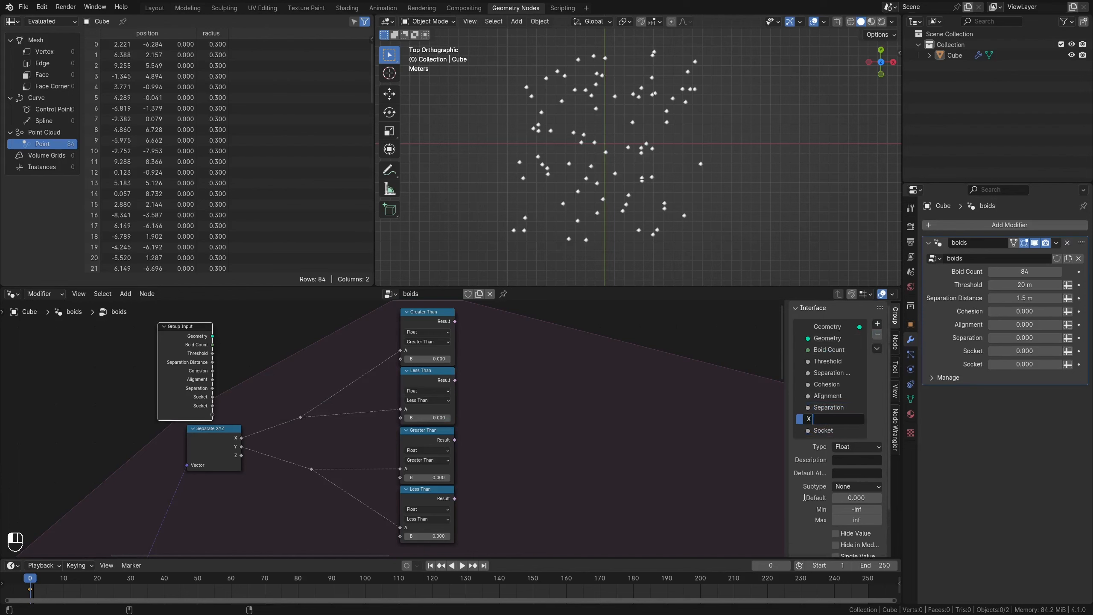
key(Return)
double_click(850, 432)
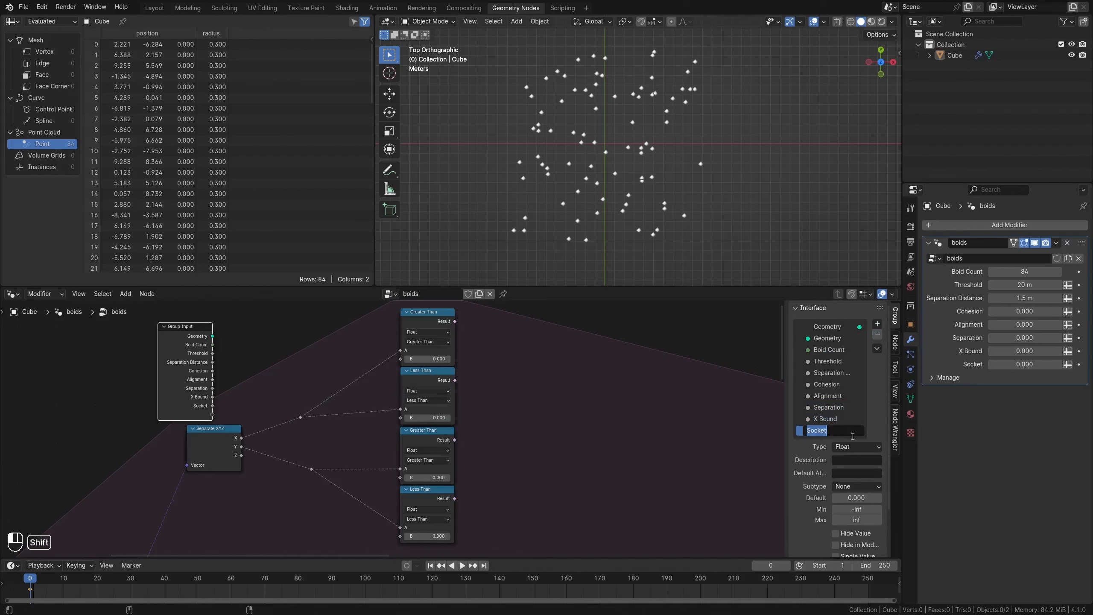
text(Y Bou)
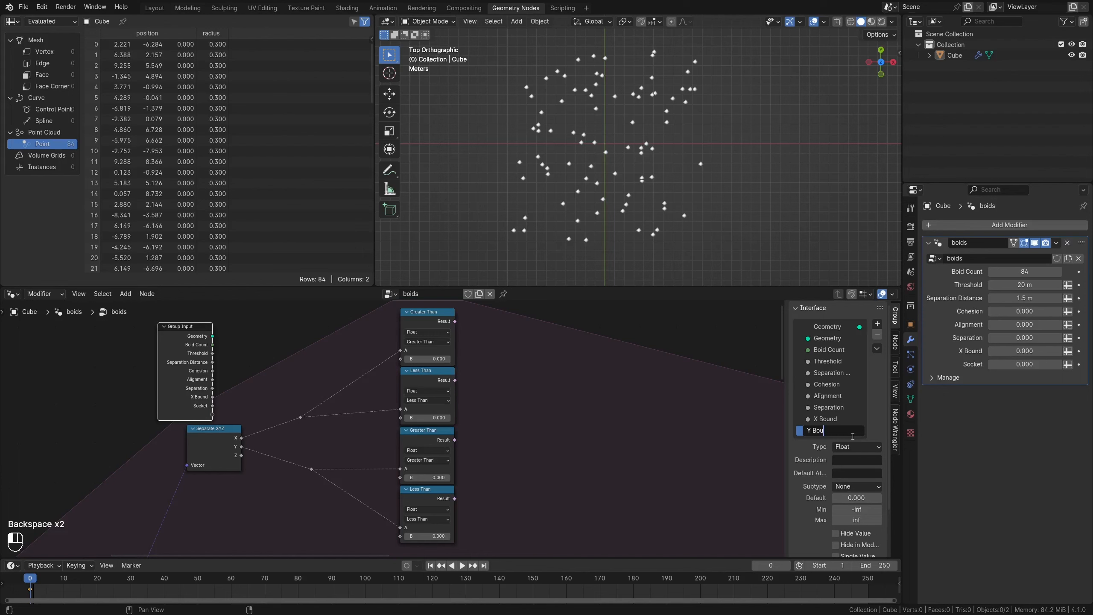
text(nd)
key(Return)
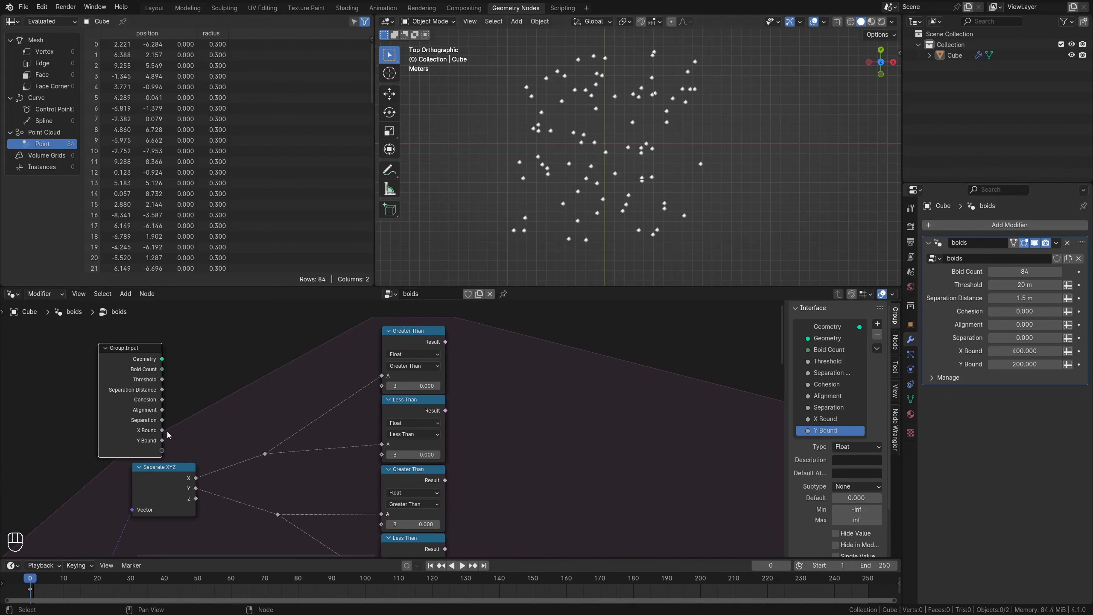
Link X Bound to the B input of the first Greater Than node and Y Bound to B of the second Greater Than.
drag(162, 430, 320, 399)
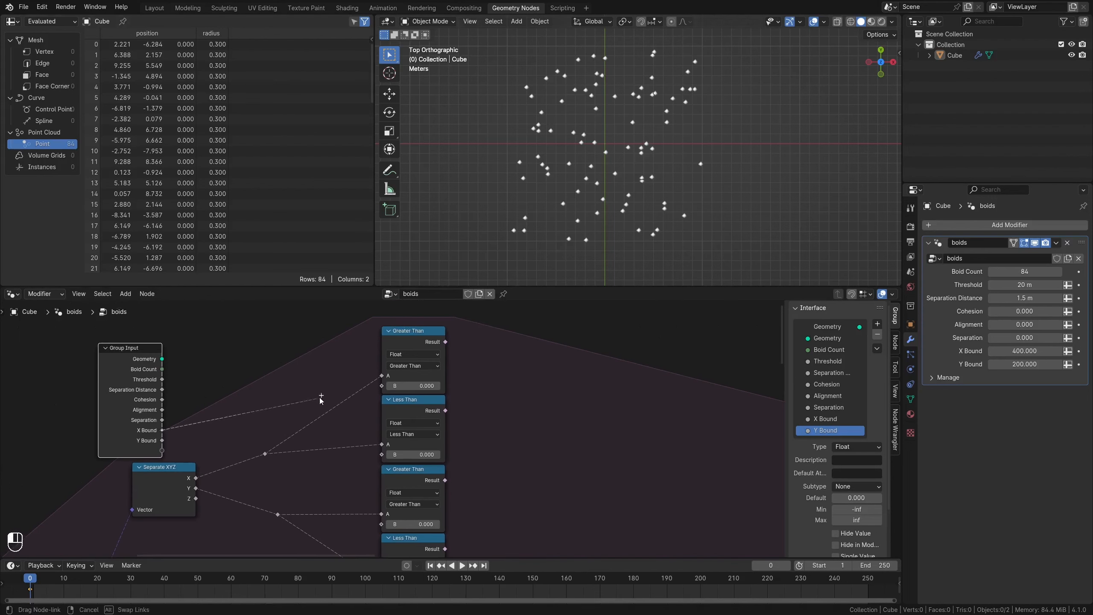
drag(385, 391, 382, 386)
scroll(297, 427, down, 3)
drag(181, 368, 399, 456)
middle_drag(201, 339, 255, 417)
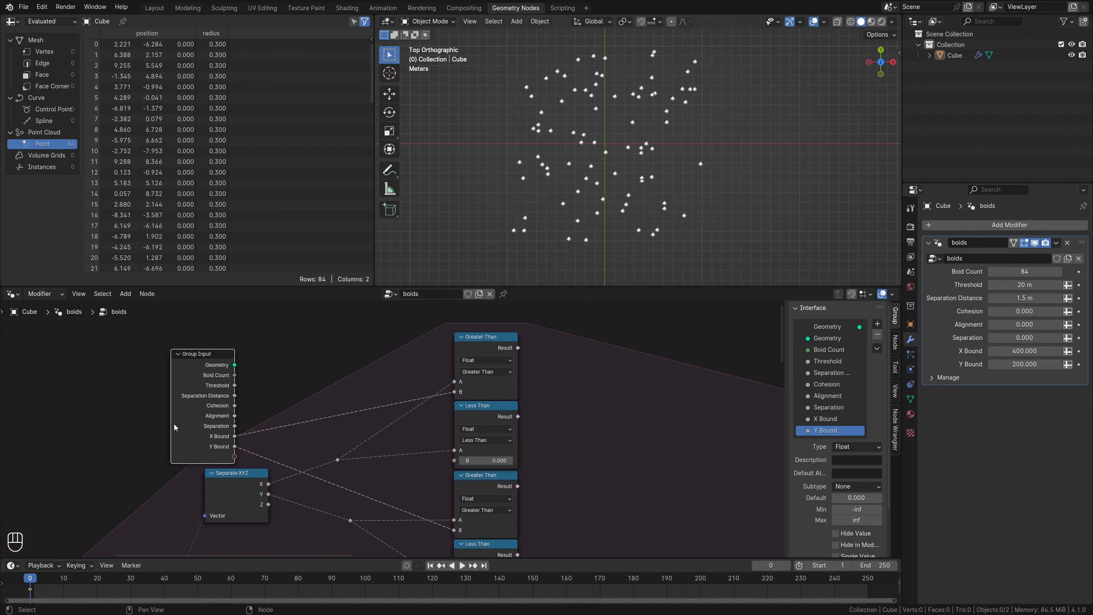
Move the Group Input node away from the comparisons and add a Math node set to Multiply beside it.
drag(174, 427, 100, 392)
key(shift+a)
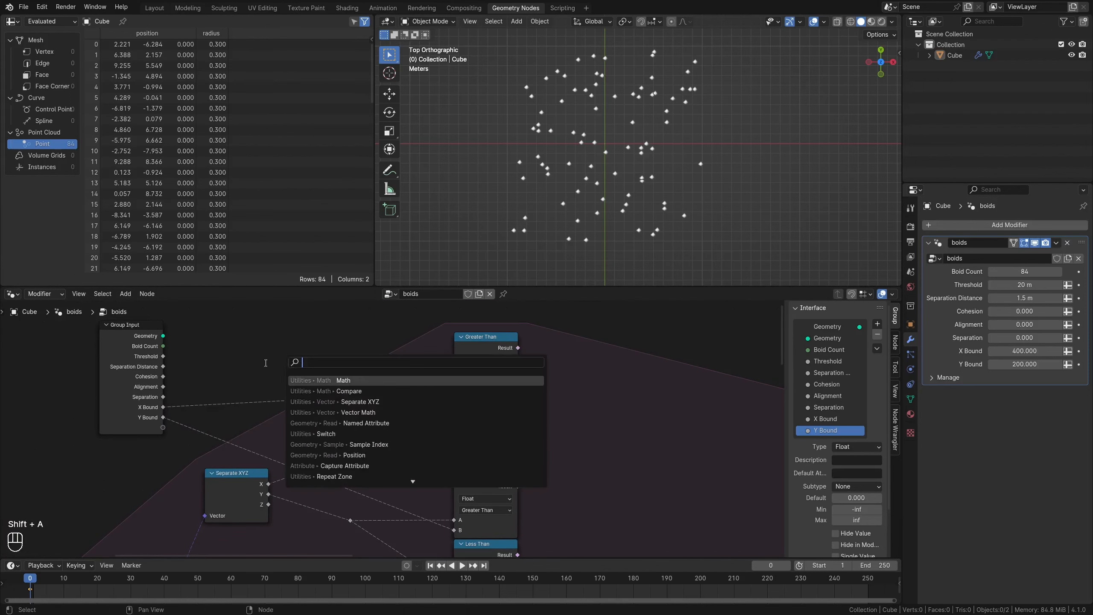
text(add)
key(Return)
click(247, 313)
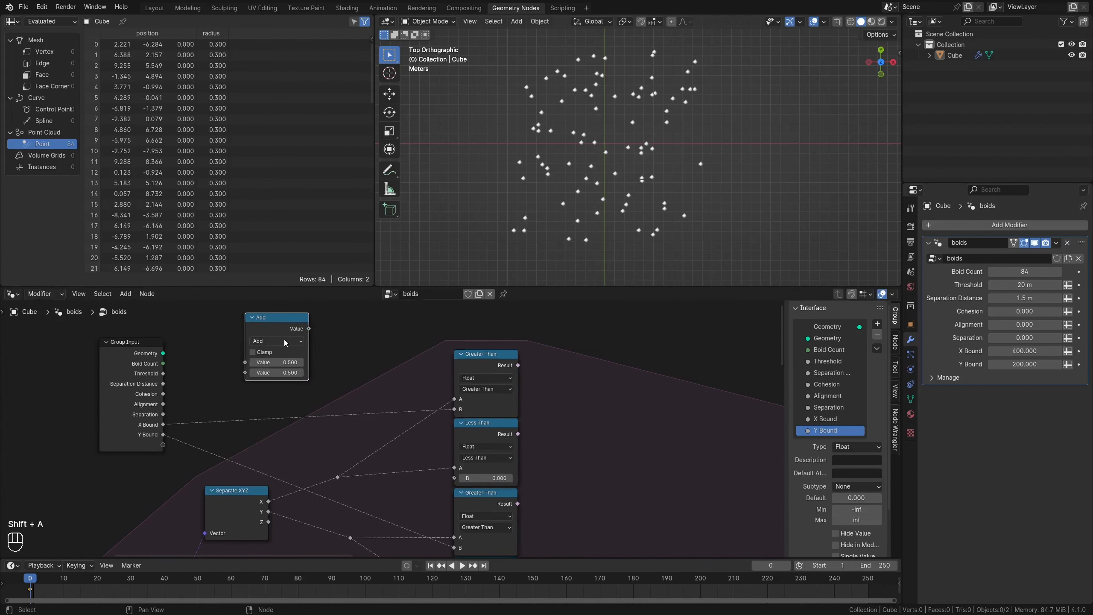
click(281, 341)
click(287, 382)
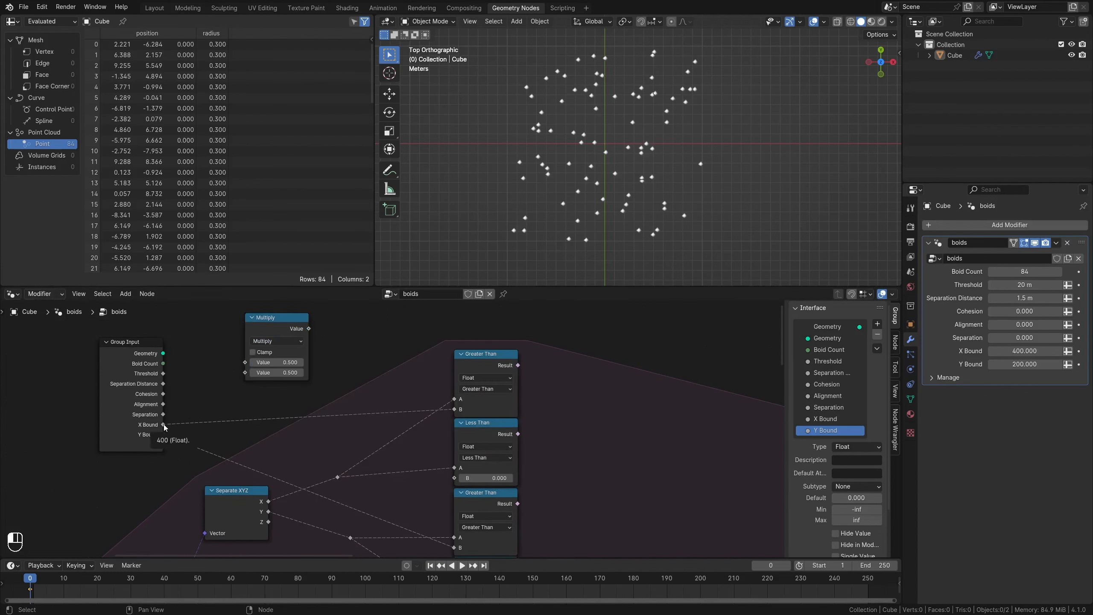
Multiply X Bound by -1 and link the result to the B input of the first Less Than node.
drag(164, 424, 245, 362)
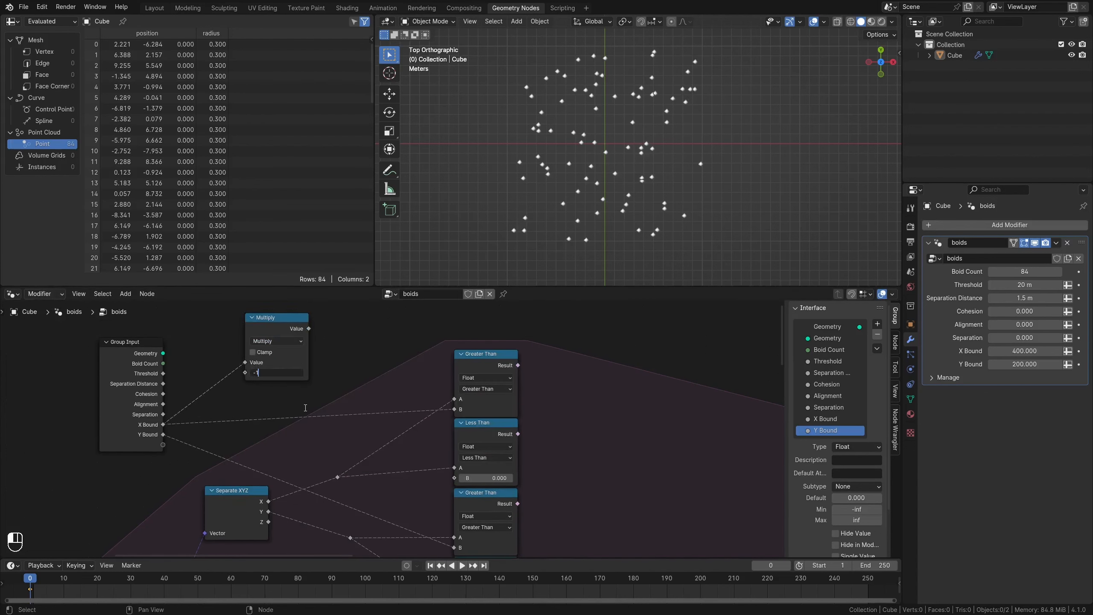
drag(308, 328, 383, 409)
drag(449, 478, 453, 478)
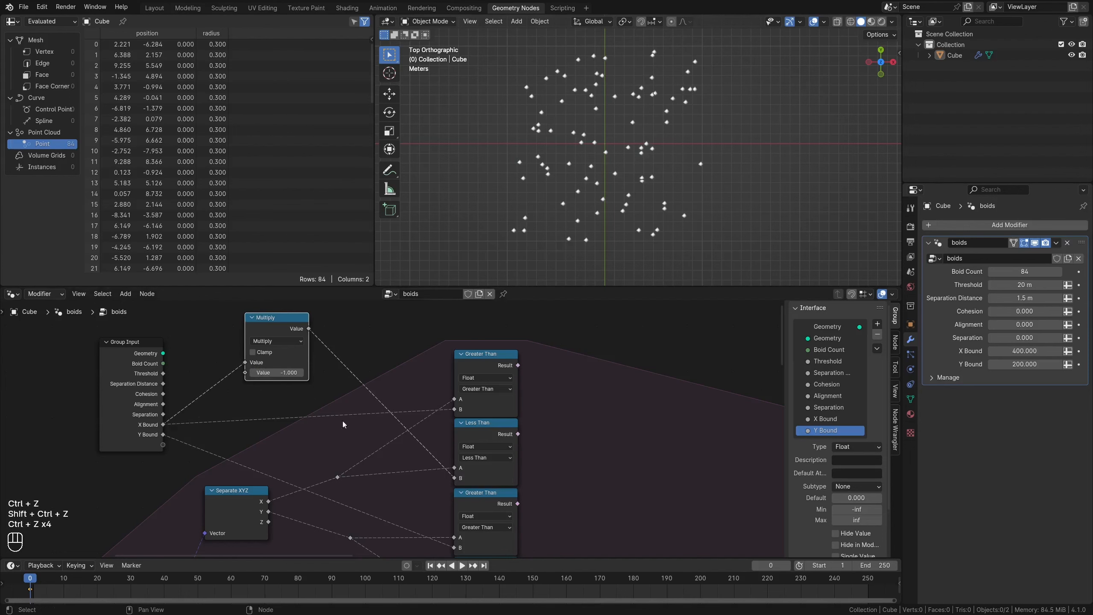
Duplicate the Multiply node below Separate XYZ and link Y Bound through it to the B input of the last Less Than.
middle_drag(360, 422, 392, 317)
scroll(390, 317, down, 2)
scroll(374, 319, down, 1)
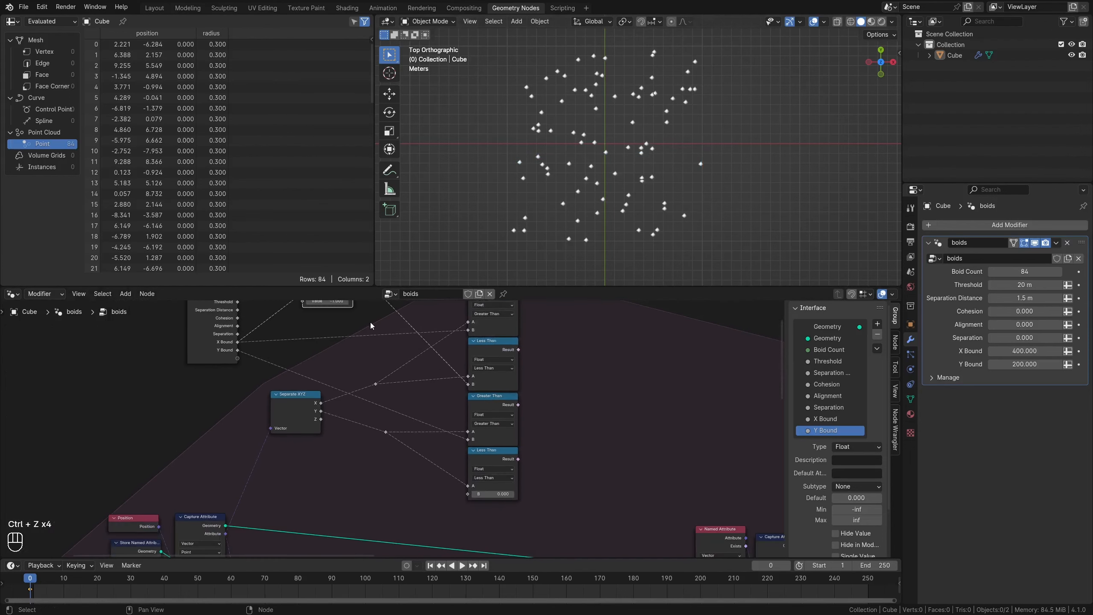
key(shift+d)
click(392, 504)
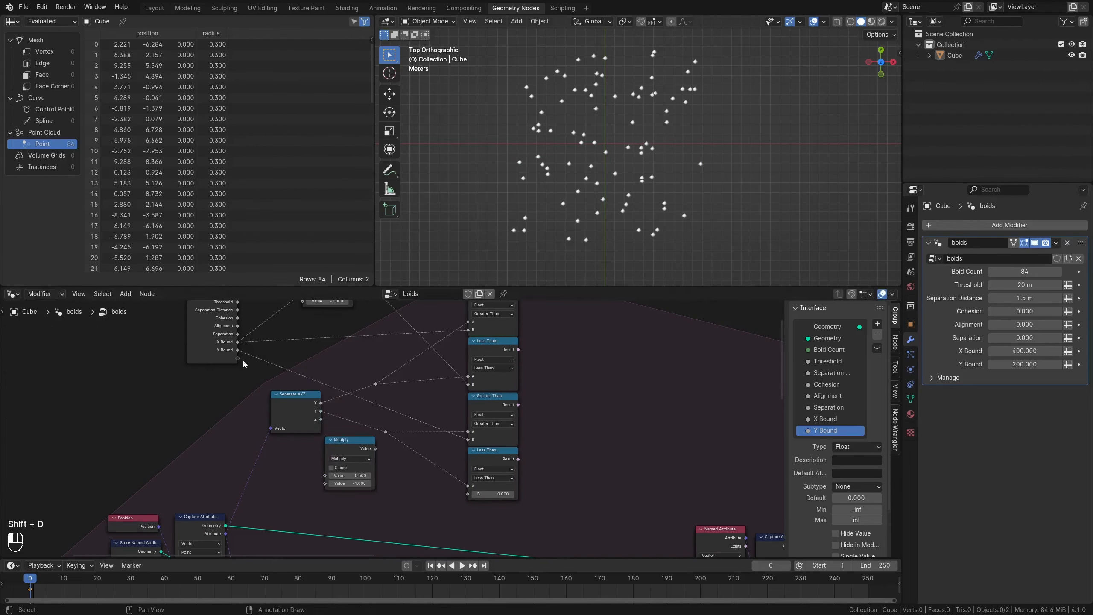
drag(238, 350, 324, 475)
drag(375, 449, 466, 496)
middle_drag(593, 453, 437, 423)
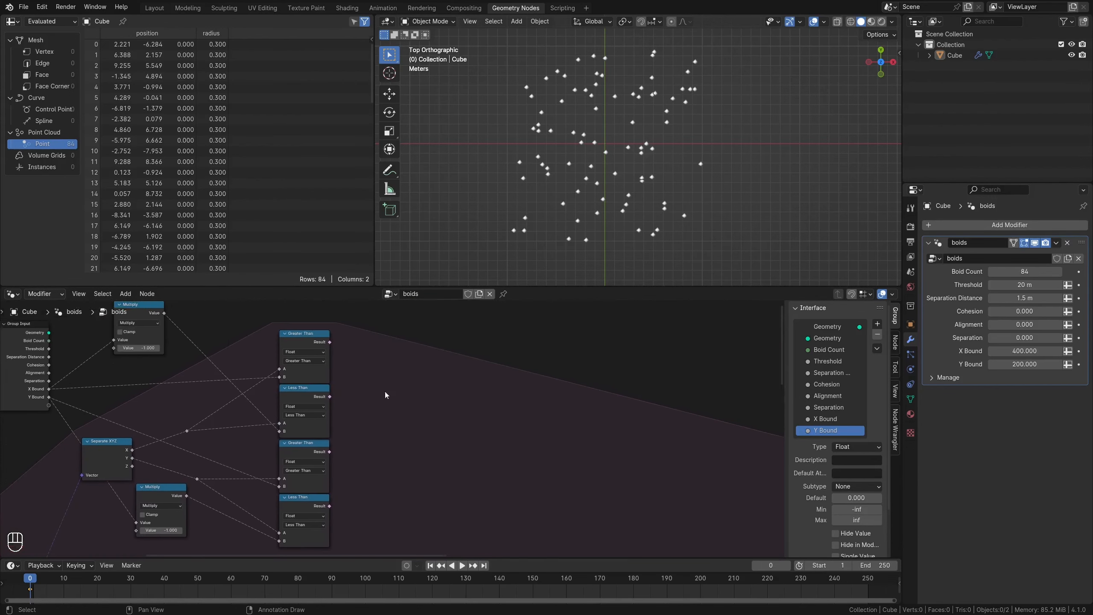
Add a Switch node of type Vector beyond the top Greater Than node.
key(shift+a)
text(switch)
key(Return)
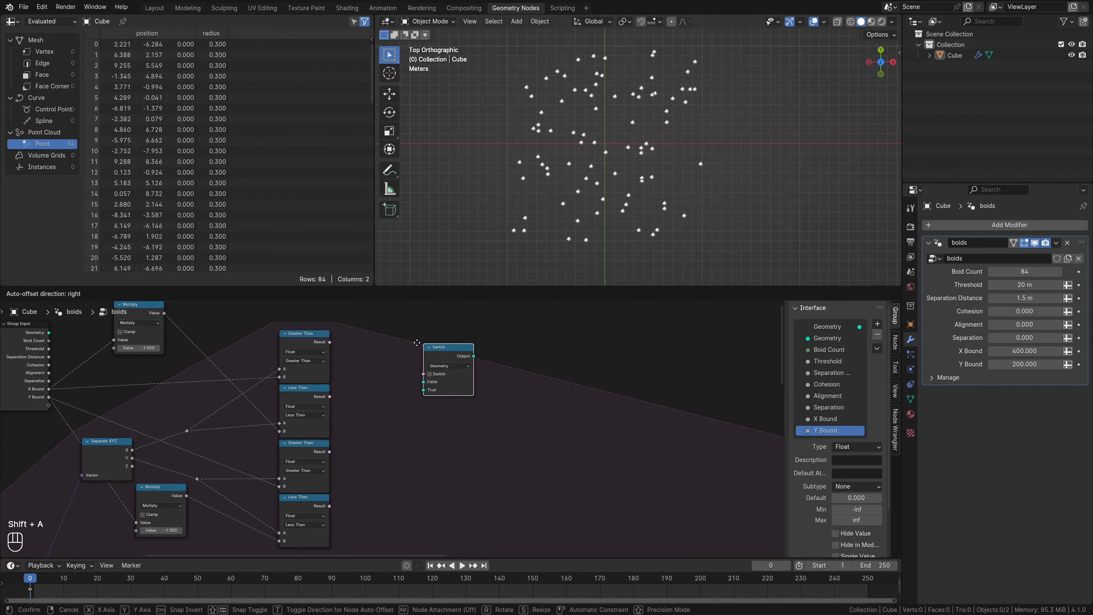
click(387, 357)
click(386, 357)
click(395, 400)
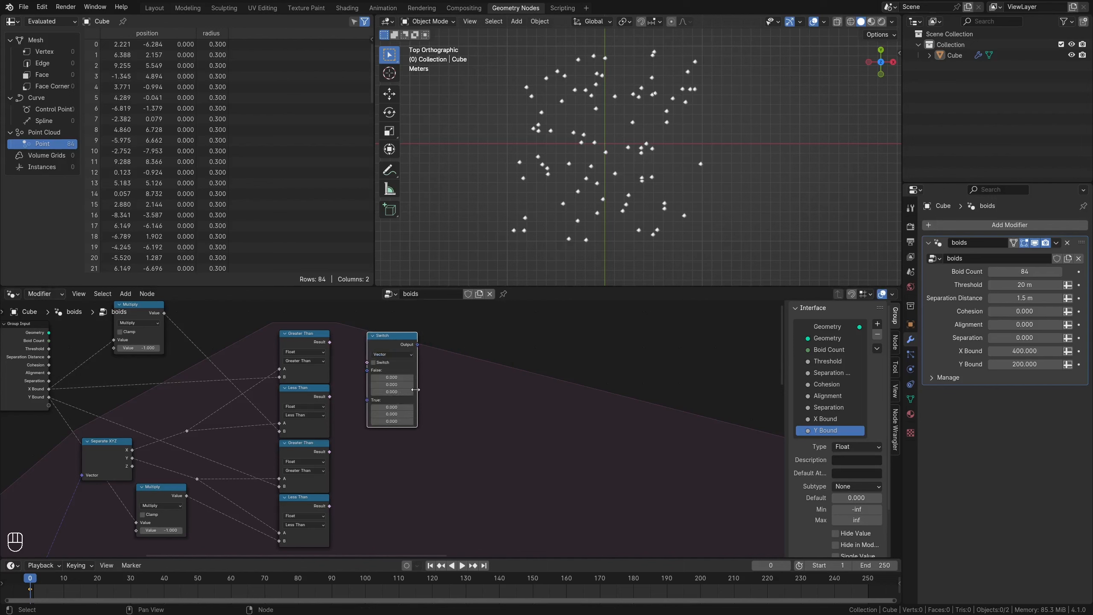
key(g)
click(405, 371)
Duplicate the vector Switch node three times, staggering the copies diagonally downward.
key(shift+d)
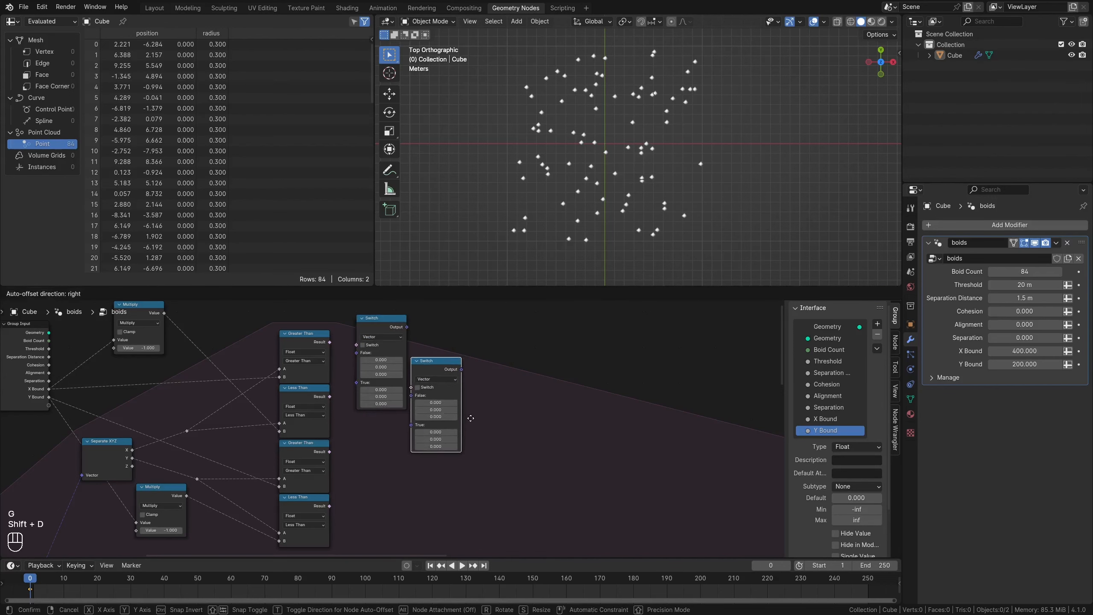
click(470, 424)
key(shift+d)
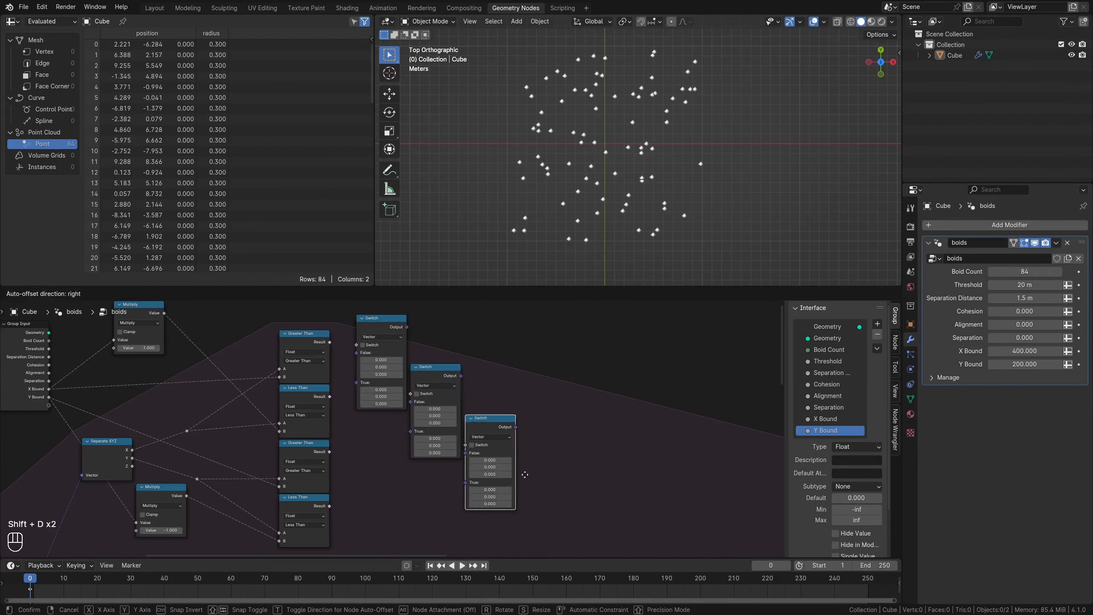
click(524, 478)
key(shift+d)
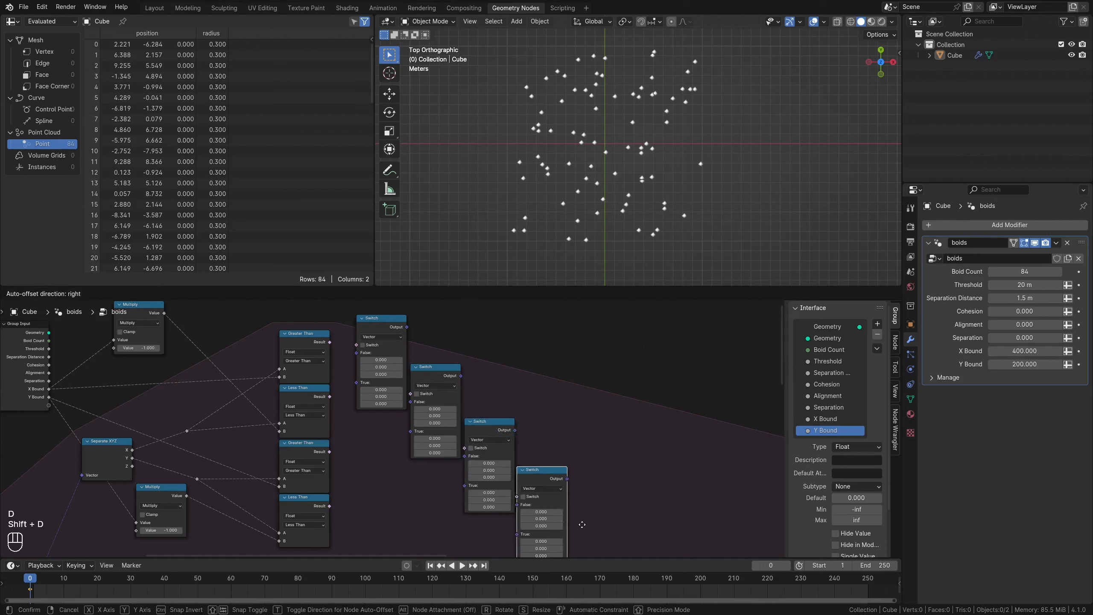
click(584, 525)
Link the four comparison results, in order, to the Switch inputs of the four Switch nodes.
drag(330, 342, 357, 345)
drag(330, 397, 411, 393)
drag(330, 451, 464, 448)
drag(330, 505, 519, 496)
Set the True vector's X to -10 on the first Switch node and to 10 on the second.
scroll(421, 354, up, 3)
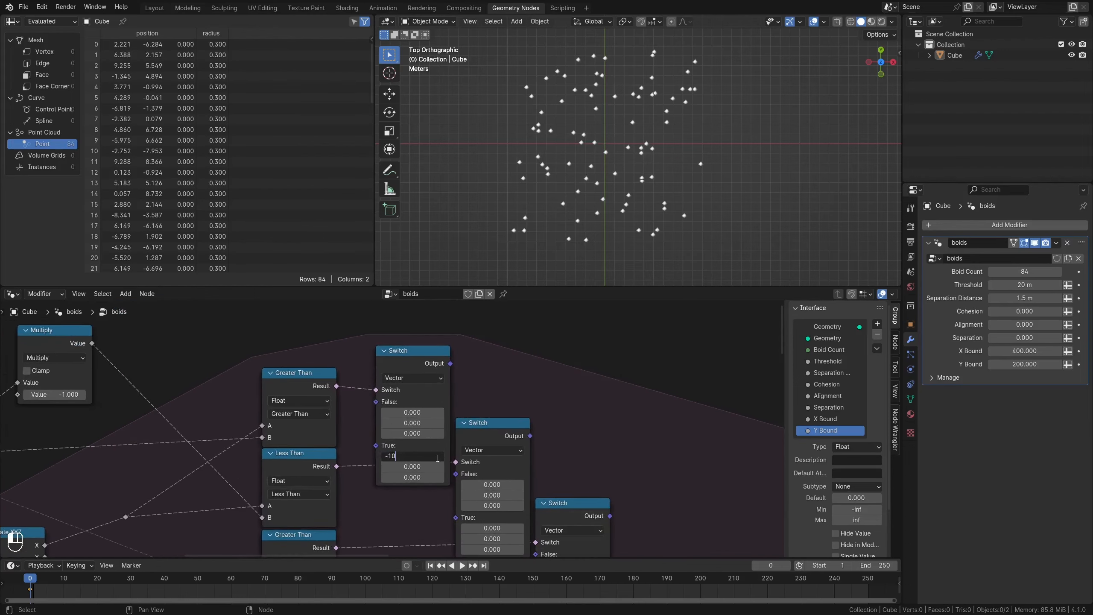
key(Return)
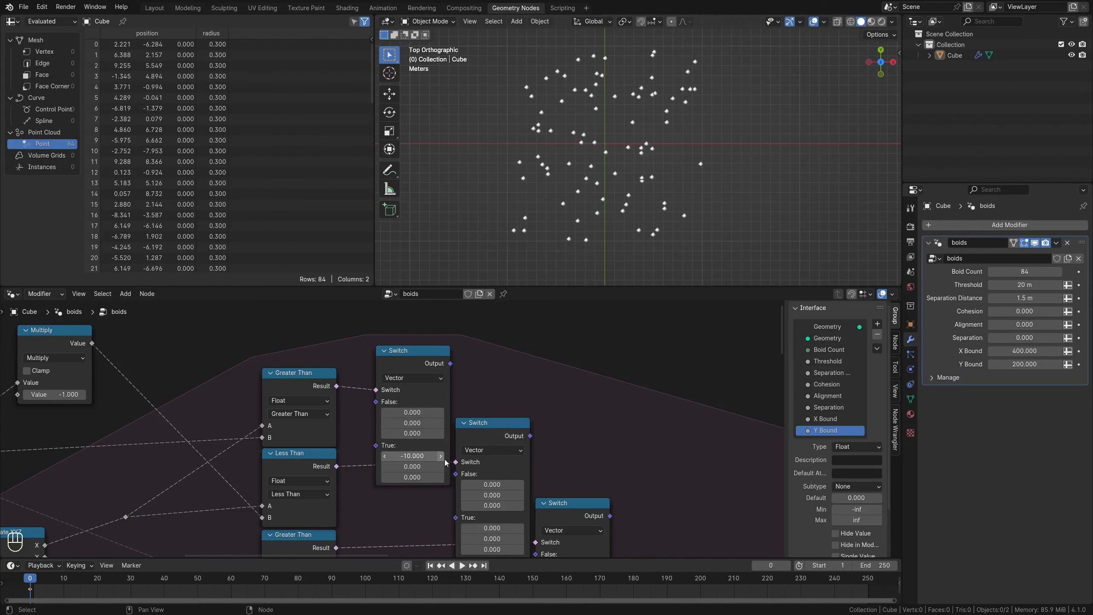
scroll(462, 436, down, 5)
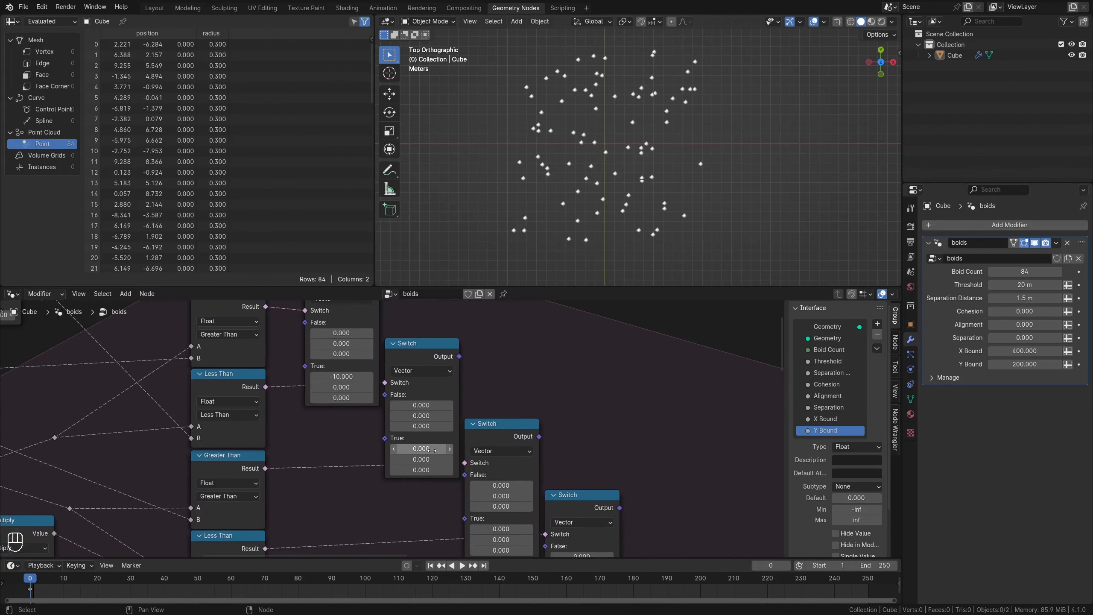
click(433, 450)
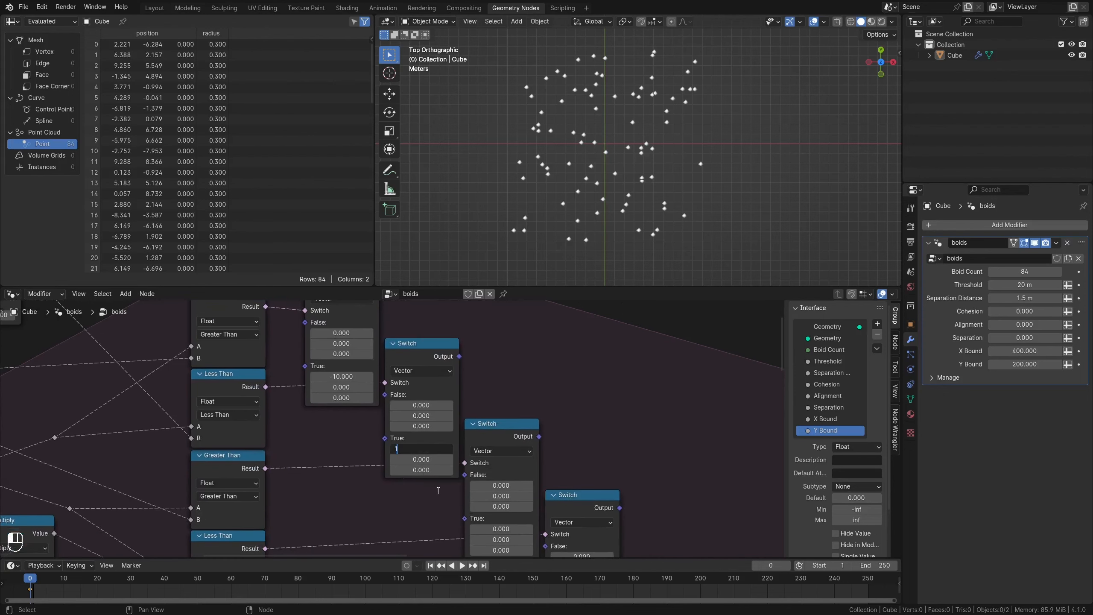
key(Return)
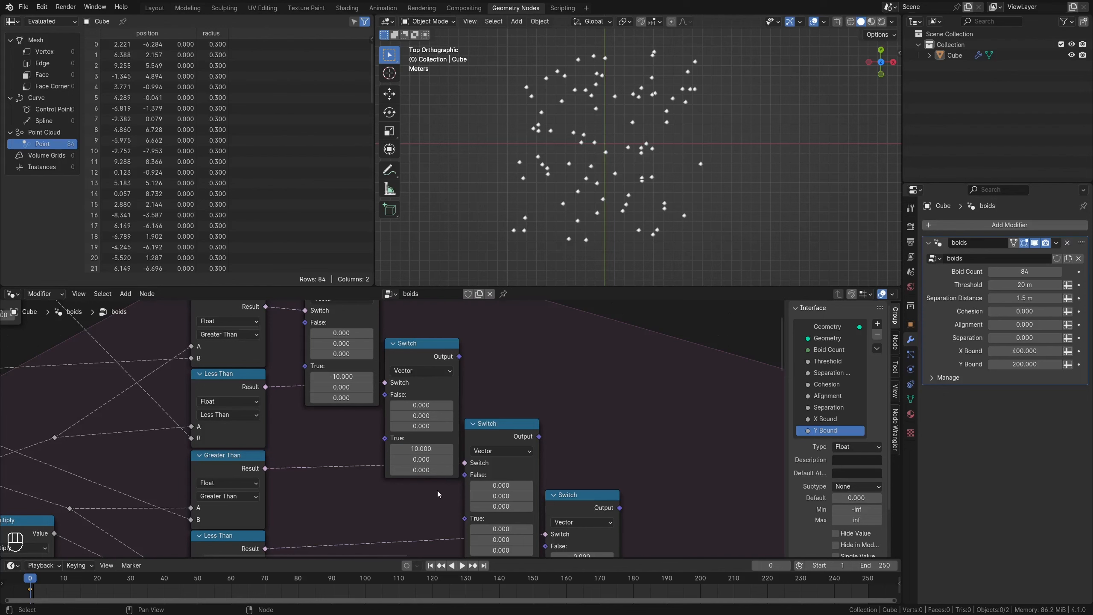
Set the True vector's Y to -10 on the third Switch node and to 10 on the fourth.
middle_drag(702, 445, 679, 400)
click(486, 383)
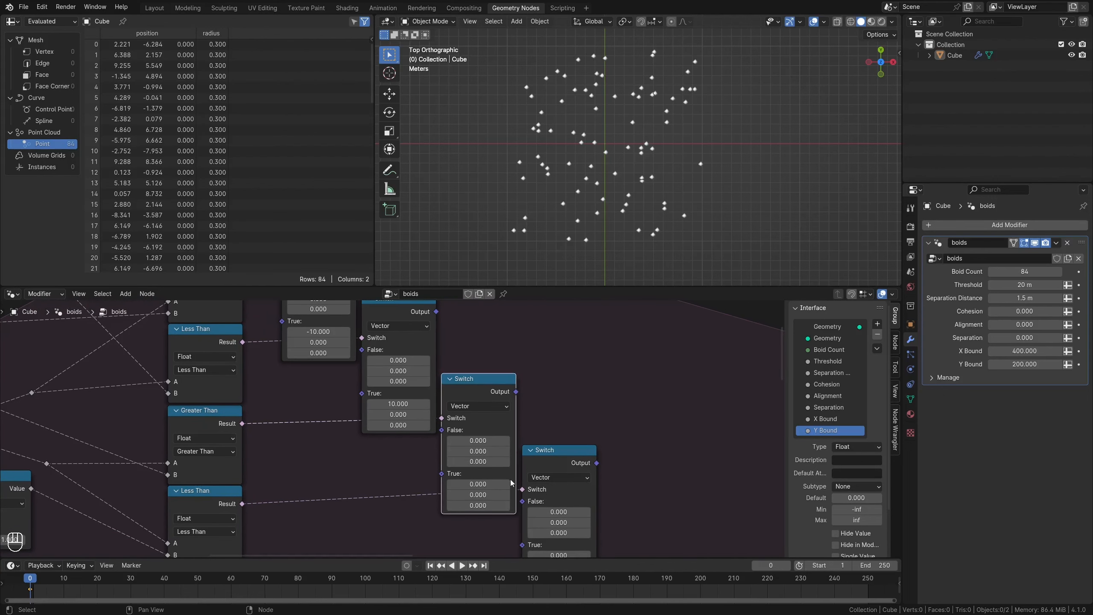
click(508, 498)
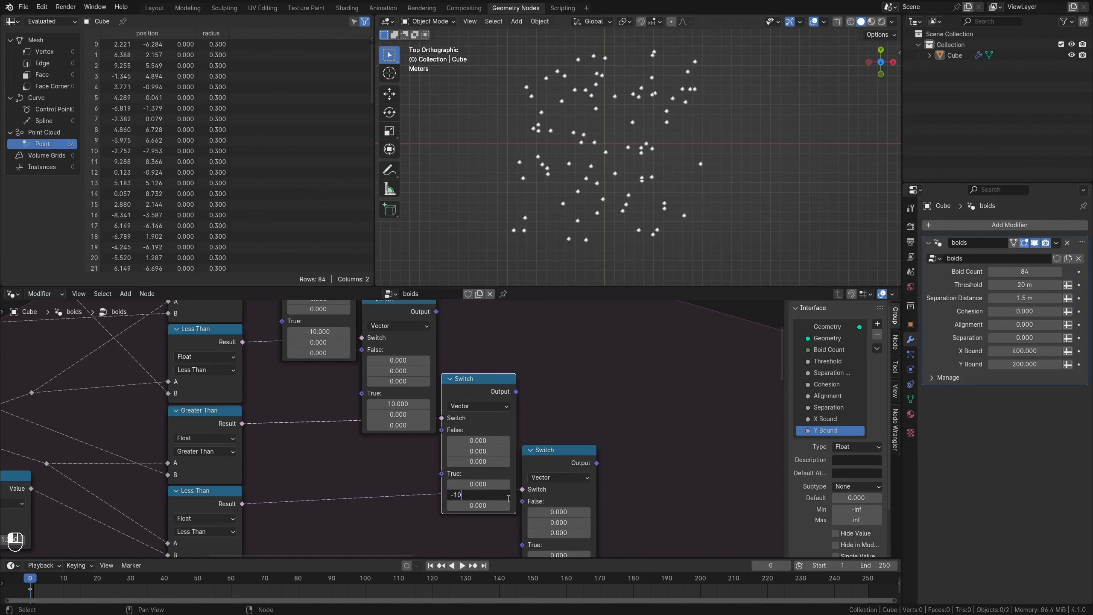
key(Return)
middle_drag(516, 495, 499, 389)
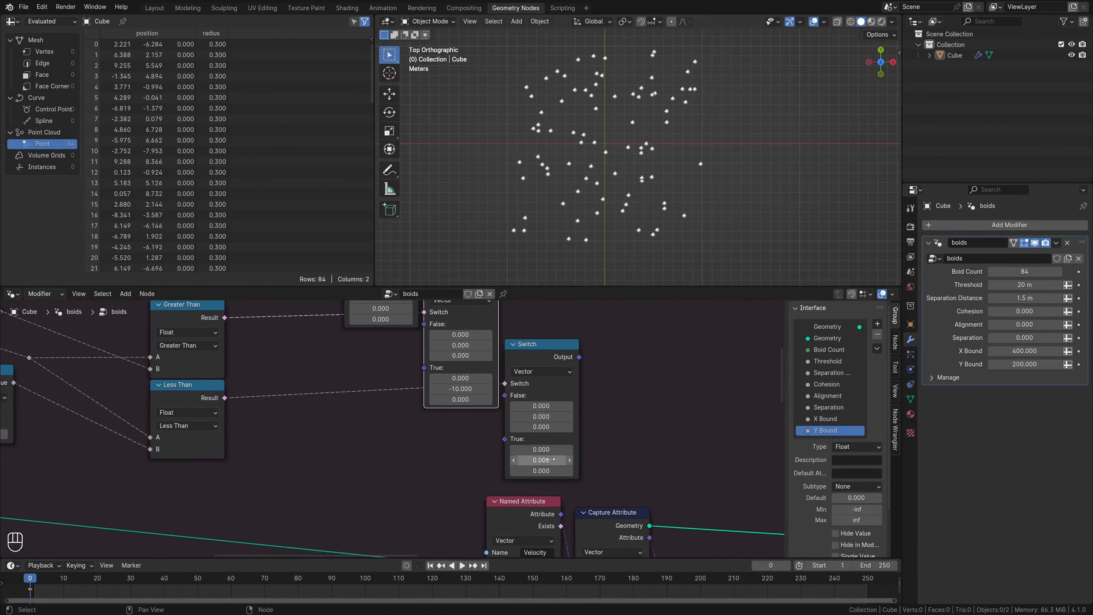
click(548, 460)
click(557, 473)
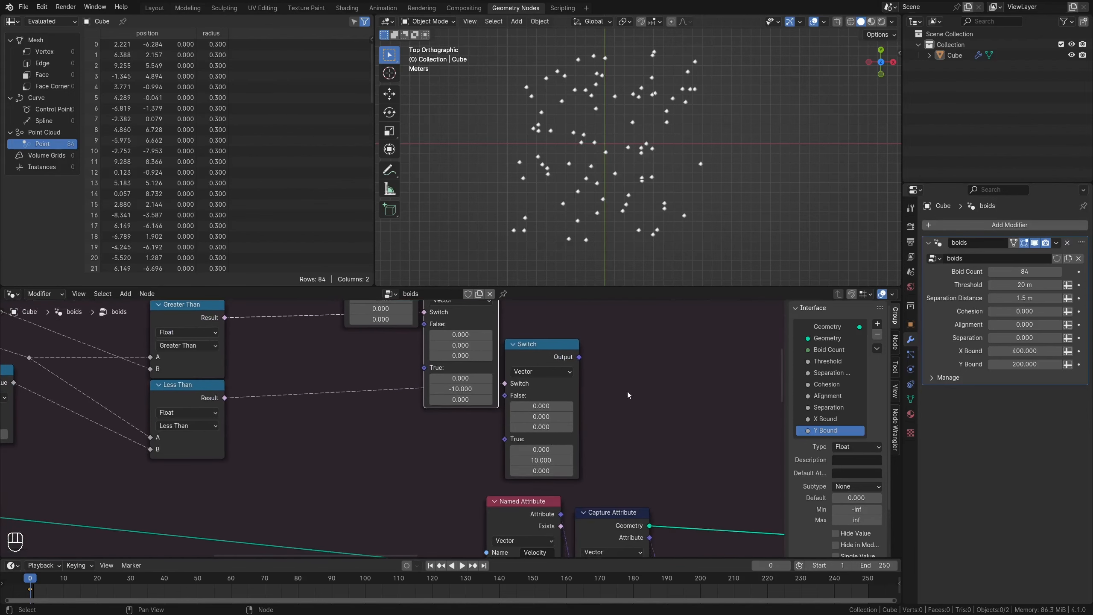
Add a Vector Math node set to Add just beyond the last Switch node.
middle_drag(628, 394, 361, 483)
scroll(352, 478, down, 2)
scroll(358, 431, down, 3)
middle_drag(367, 389, 389, 382)
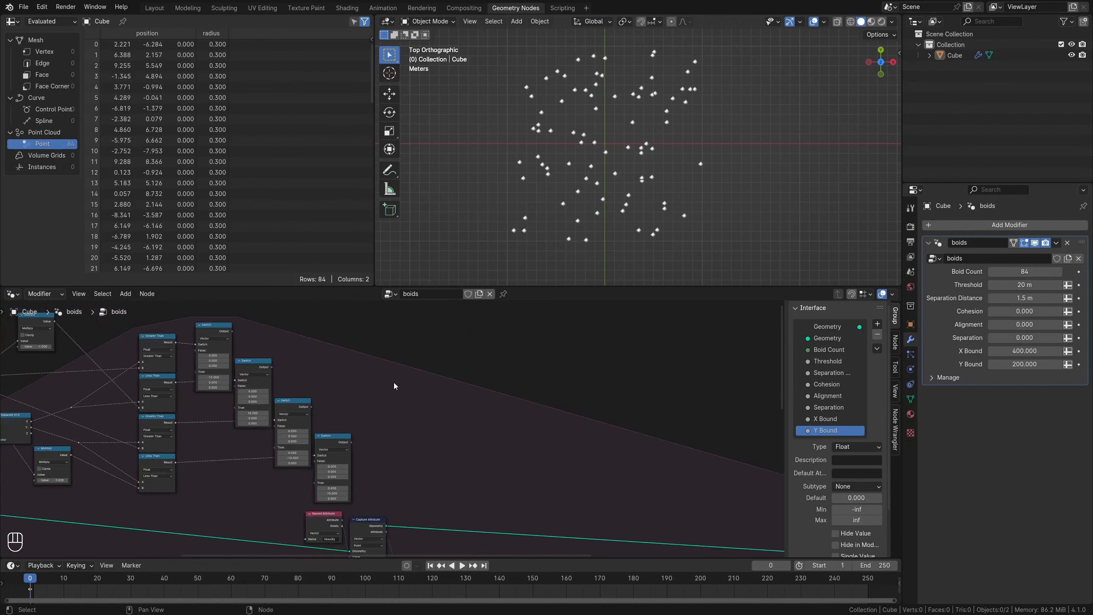
scroll(393, 382, up, 3)
scroll(394, 383, down, 3)
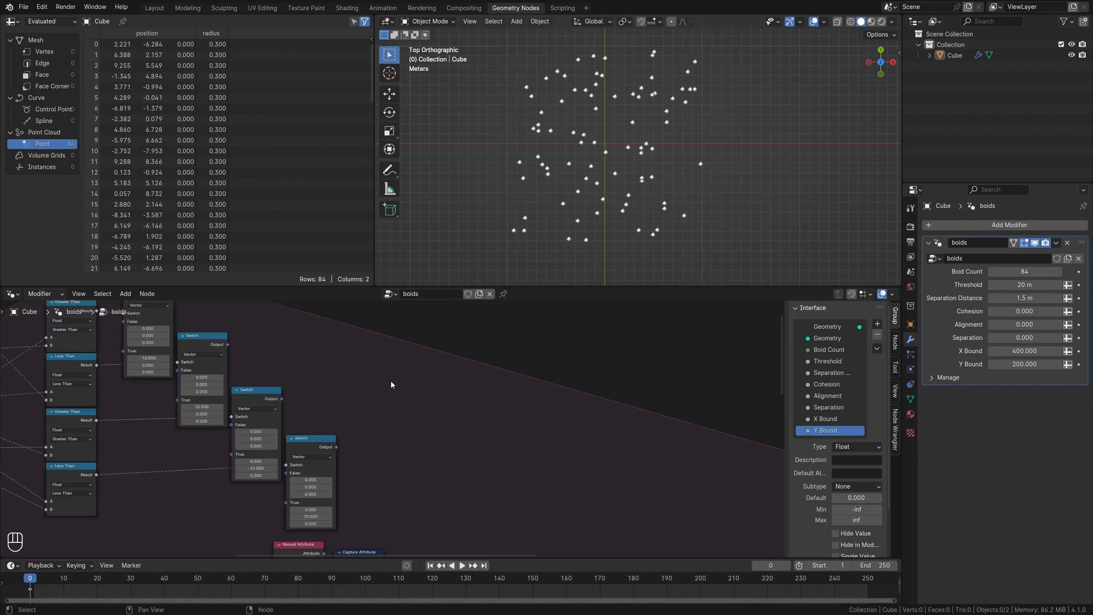
key(shift+a)
text(vec)
click(402, 424)
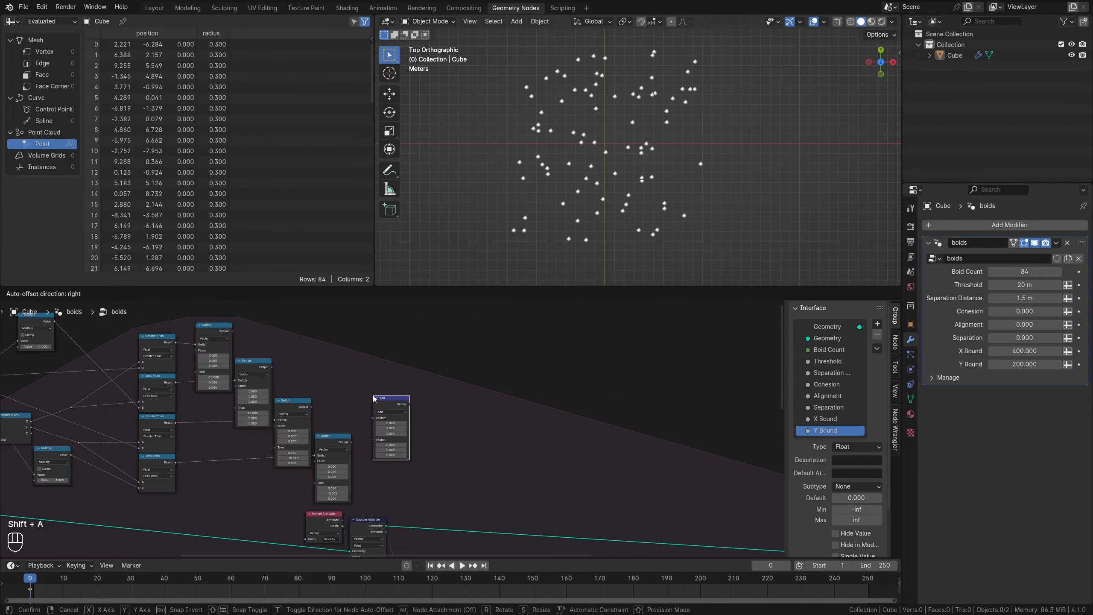
click(372, 395)
Link the third Switch output to the Add node's first Vector input and the fourth Switch output to its second.
scroll(344, 426, up, 6)
drag(327, 450, 361, 446)
drag(387, 383, 372, 389)
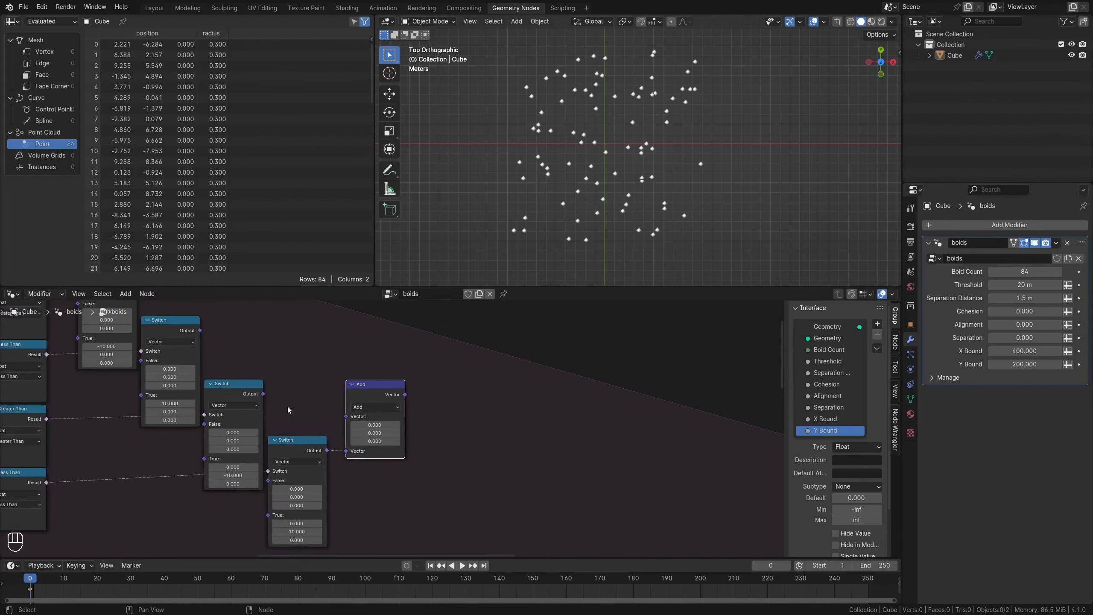
drag(263, 394, 346, 416)
Duplicate the Add node above the original, feeding it the second Switch output and the lower Add node's result.
middle_drag(376, 406, 413, 480)
click(416, 458)
key(shift+d)
click(420, 345)
drag(442, 468, 383, 421)
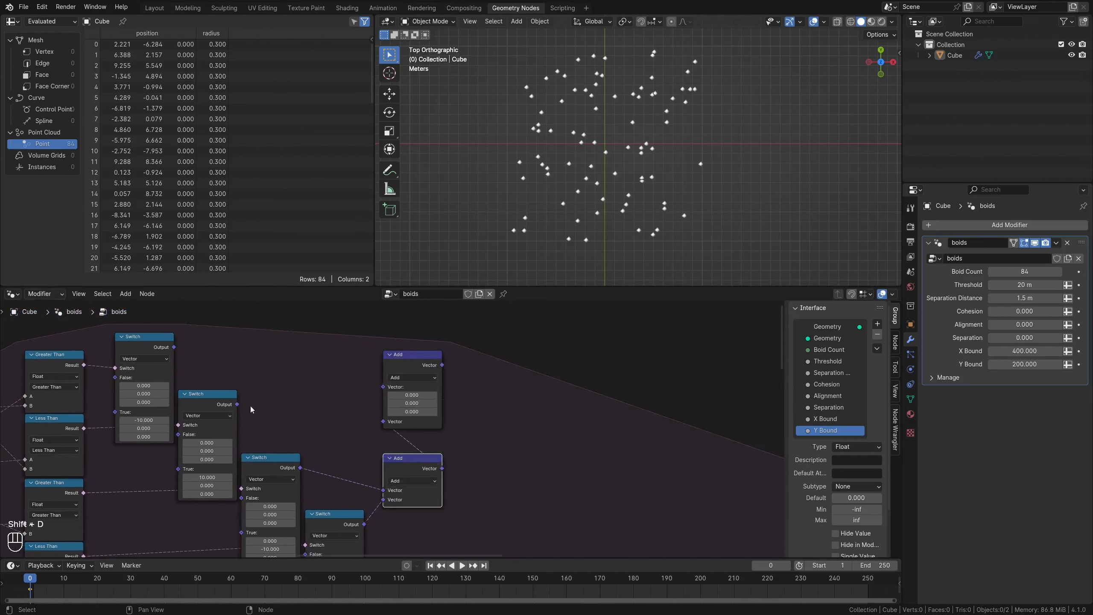
drag(236, 404, 383, 387)
Place another Add copy above the other two, feeding it the first Switch output and the middle Add node's result.
drag(408, 368, 381, 363)
key(shift+d)
click(406, 314)
drag(174, 348, 380, 328)
drag(402, 308, 406, 356)
scroll(502, 421, down, 1)
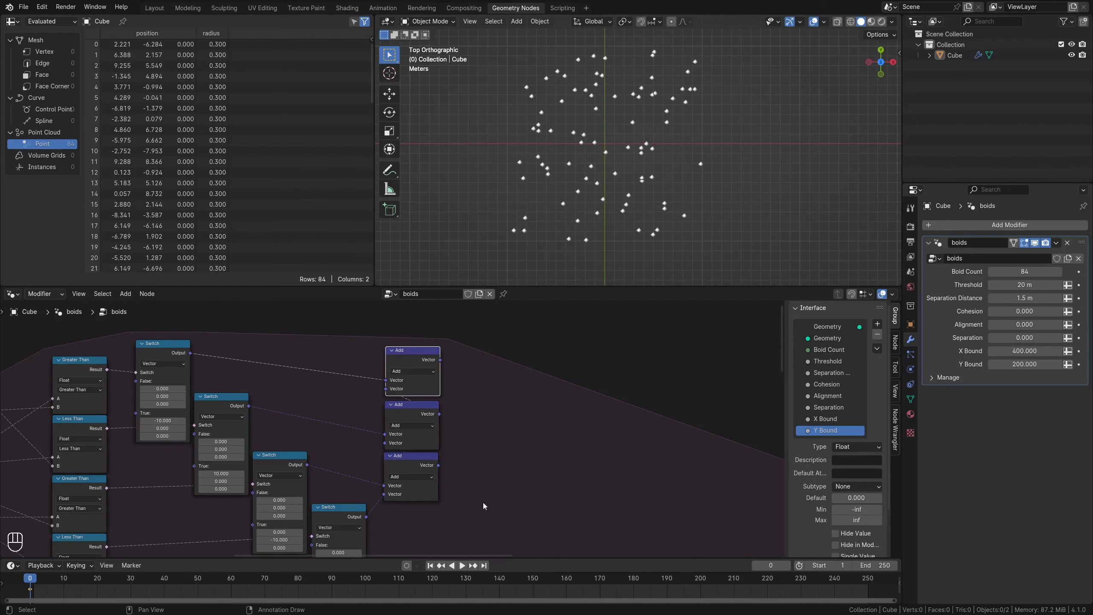
Place a copy of the topmost Add node beyond the three stacked Add nodes.
drag(419, 353, 419, 355)
middle_drag(545, 428, 310, 420)
ctrl+drag(205, 358, 203, 355)
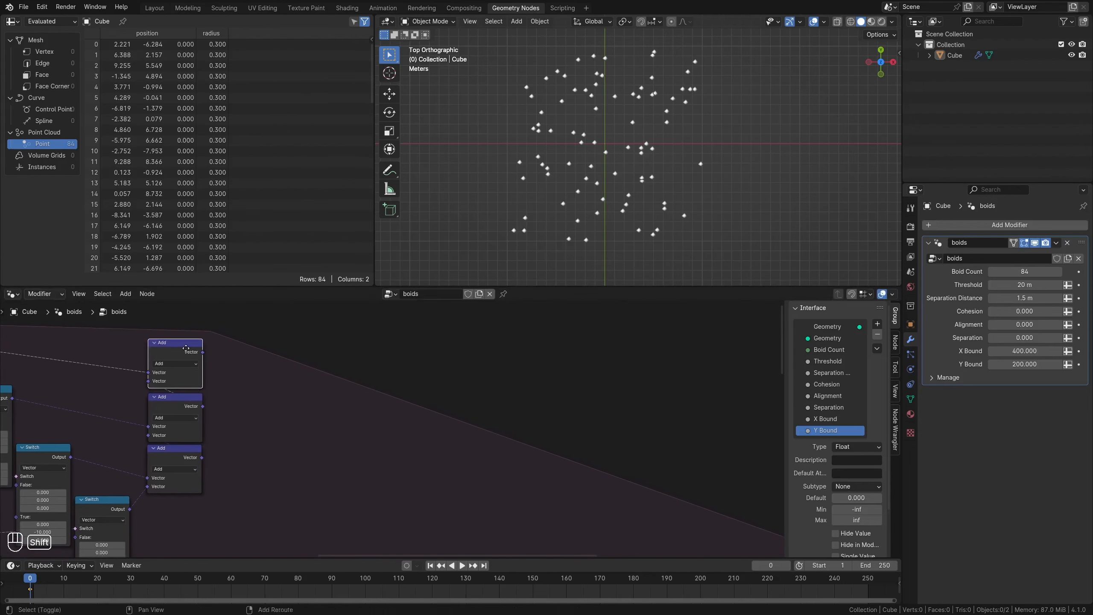
key(shift+d)
click(388, 402)
middle_drag(236, 365, 447, 360)
scroll(447, 361, down, 1)
middle_drag(506, 400, 323, 399)
scroll(323, 400, up, 1)
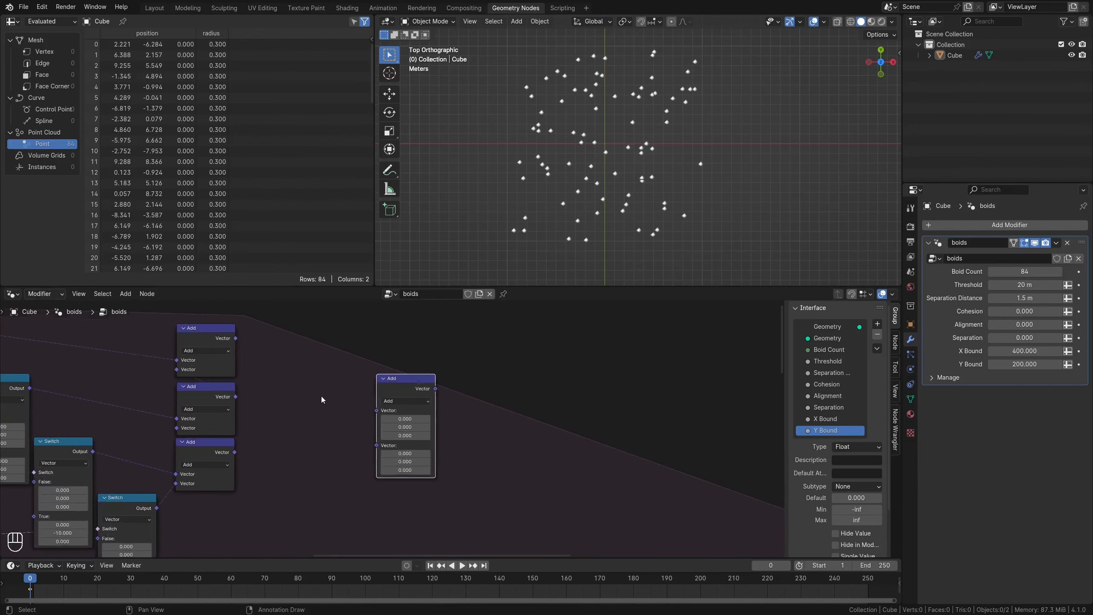
Link the topmost Add node's result to the copy's first Vector input and change the copy's operation to Multiply.
drag(236, 339, 480, 432)
click(405, 401)
click(413, 439)
Duplicate a Group Input node near the Multiply node and link its empty socket to the second Vector input.
scroll(468, 423, down, 8)
middle_drag(370, 416, 524, 414)
click(112, 402)
key(shift+d)
click(557, 460)
middle_drag(572, 456, 378, 427)
scroll(388, 426, up, 7)
drag(361, 467, 421, 386)
scroll(392, 431, up, 2)
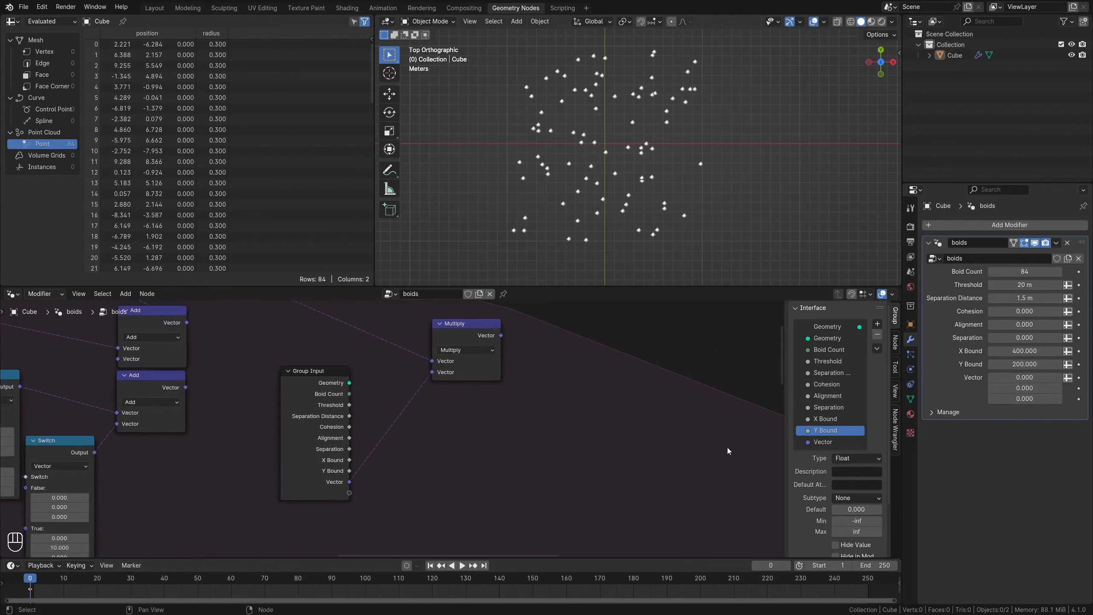
Change the new Vector group input's type to Float and move it above X Bound in the interface list.
click(839, 459)
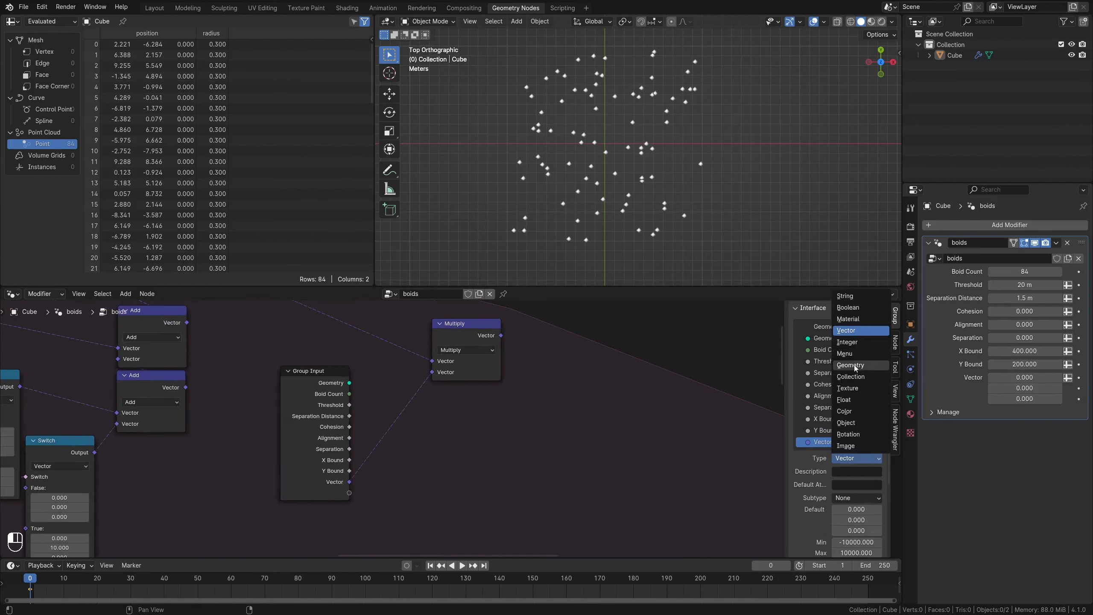
click(853, 400)
drag(843, 417, 842, 419)
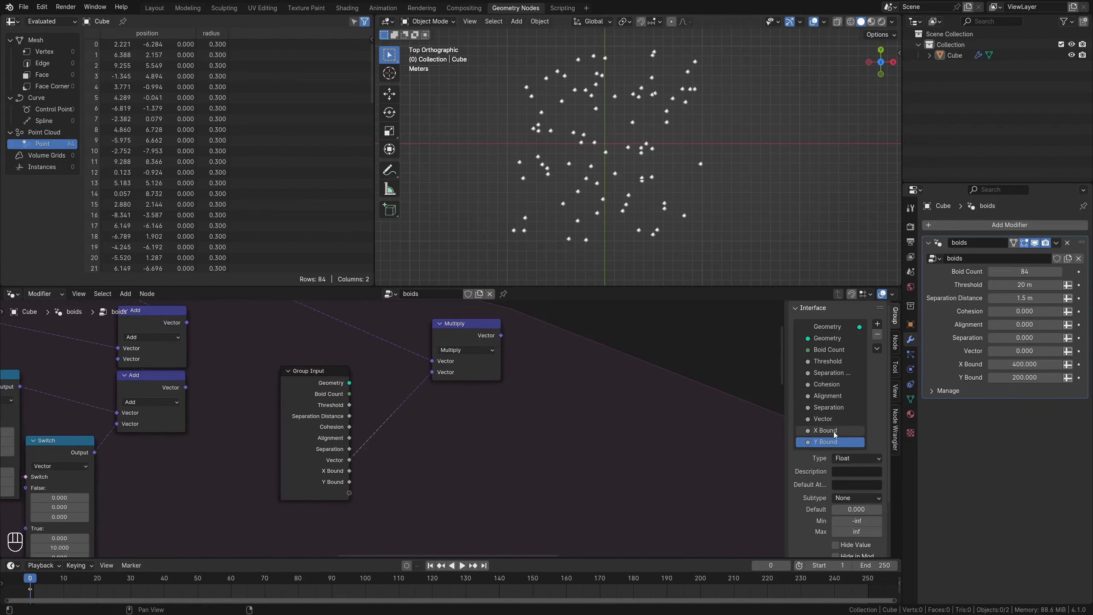
Give the new Vector group input the Factor subtype with a minimum of 0 and a maximum of 1.
click(859, 500)
click(850, 534)
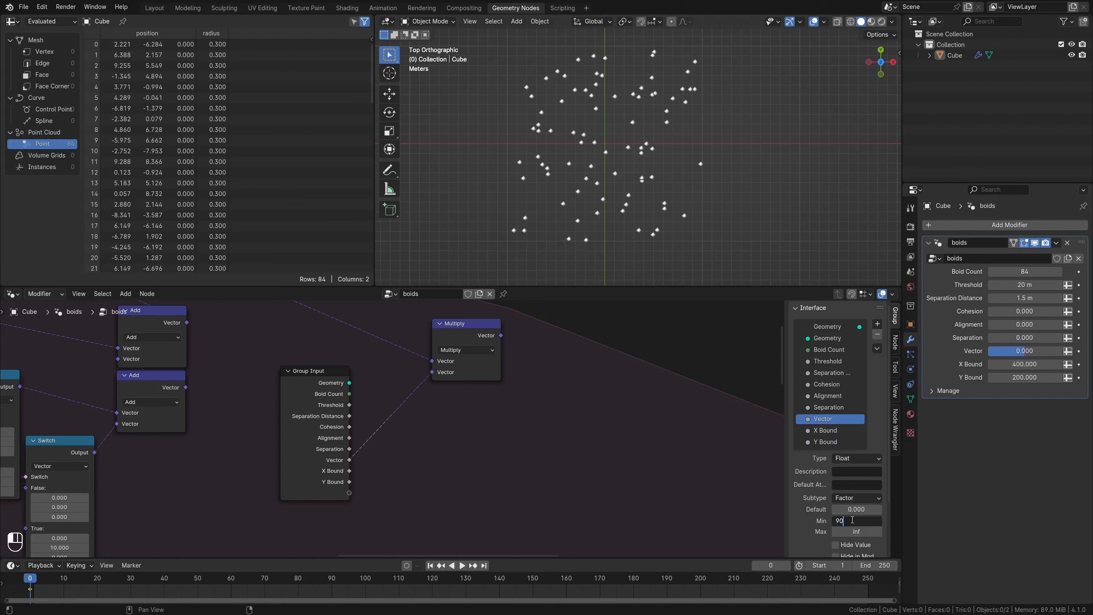
key(BackSpace)
key(Return)
click(854, 531)
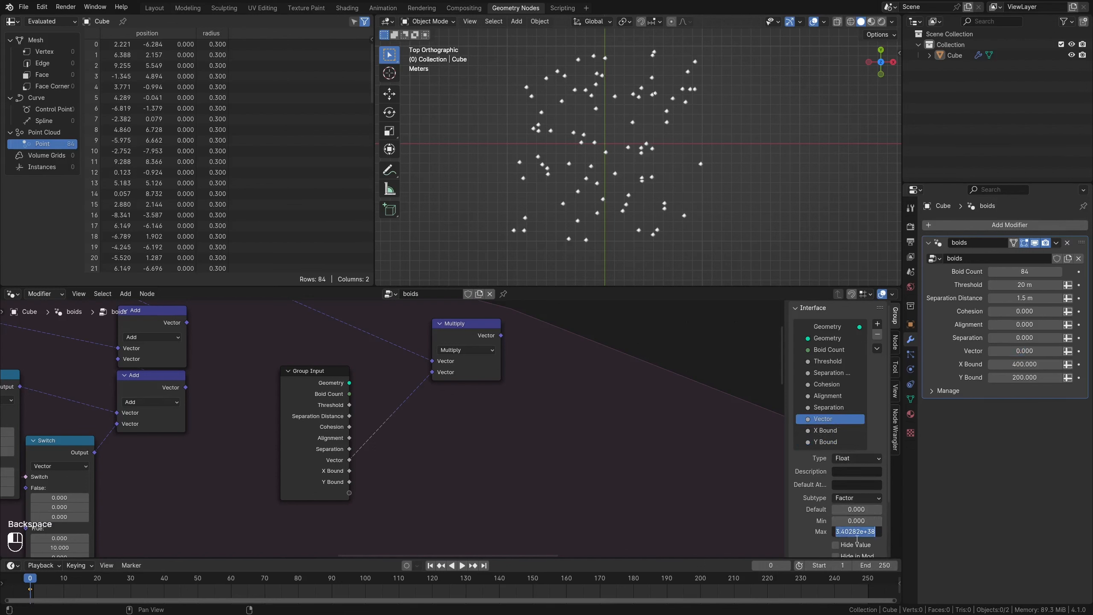
text(1)
key(Return)
Rename the new group input Border Strength and set its modifier value to about 0.062.
double_click(853, 420)
text(Border Strength)
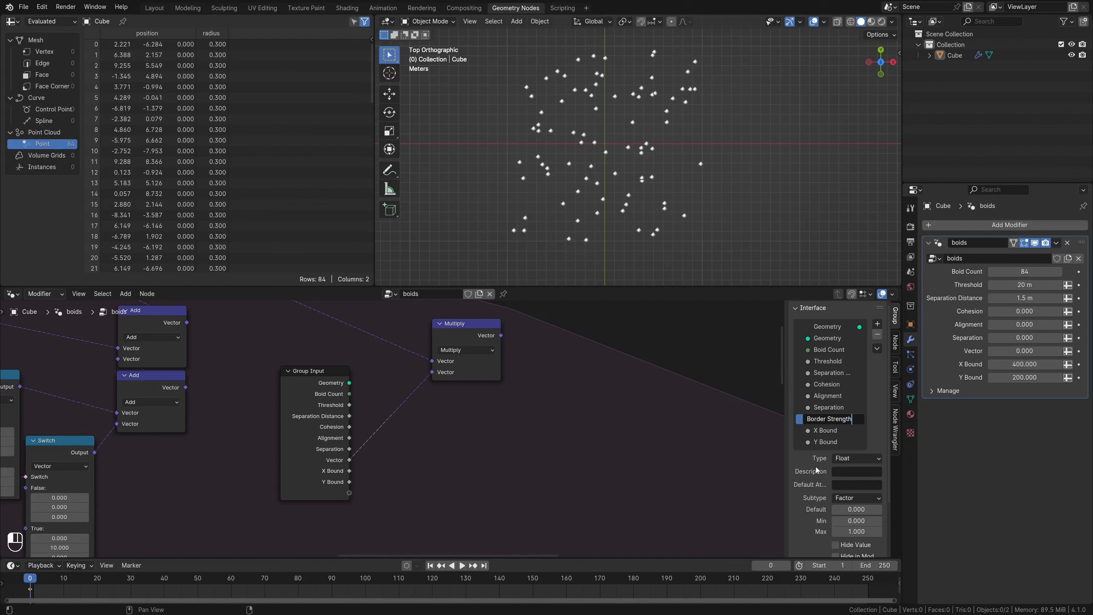
key(Return)
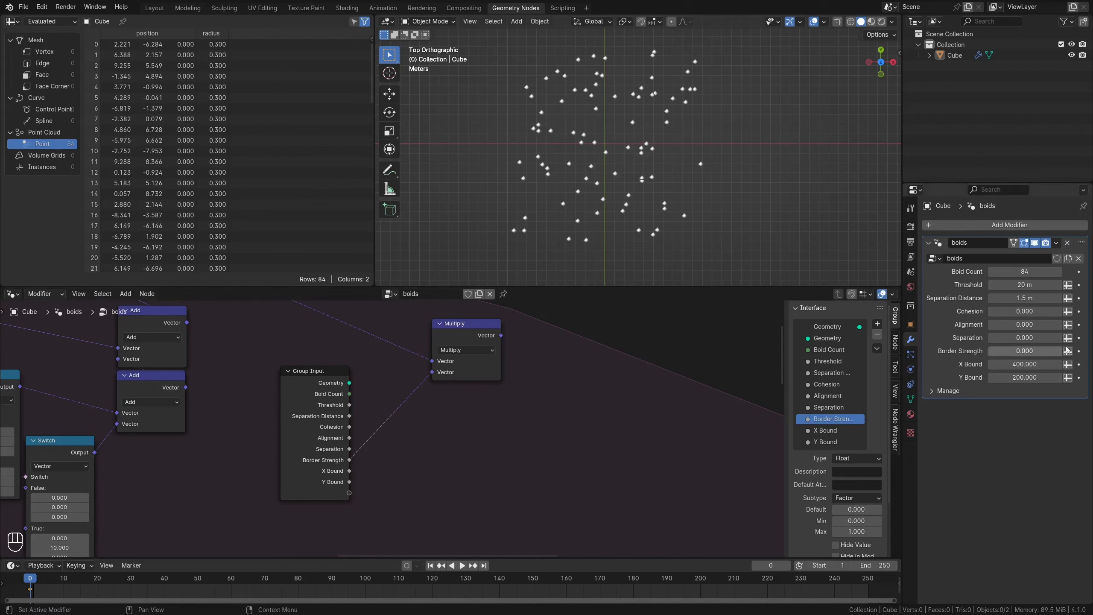
drag(1028, 353, 1030, 353)
Duplicate the Multiply node ahead of Set Position as an Add node and insert it before the Offset and Velocity links.
scroll(305, 384, down, 4)
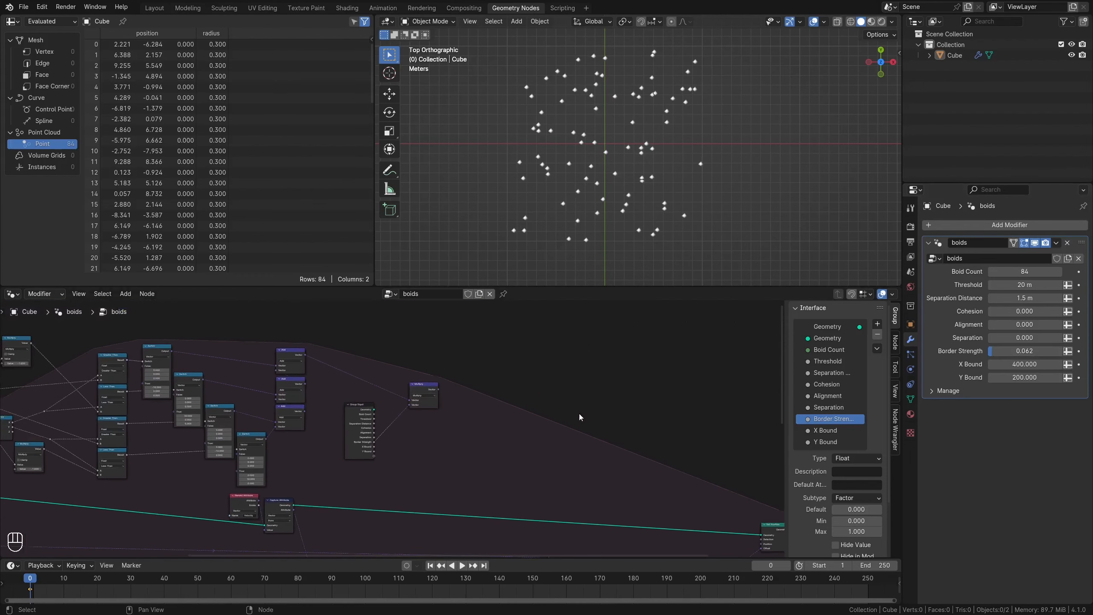
scroll(430, 450, up, 2)
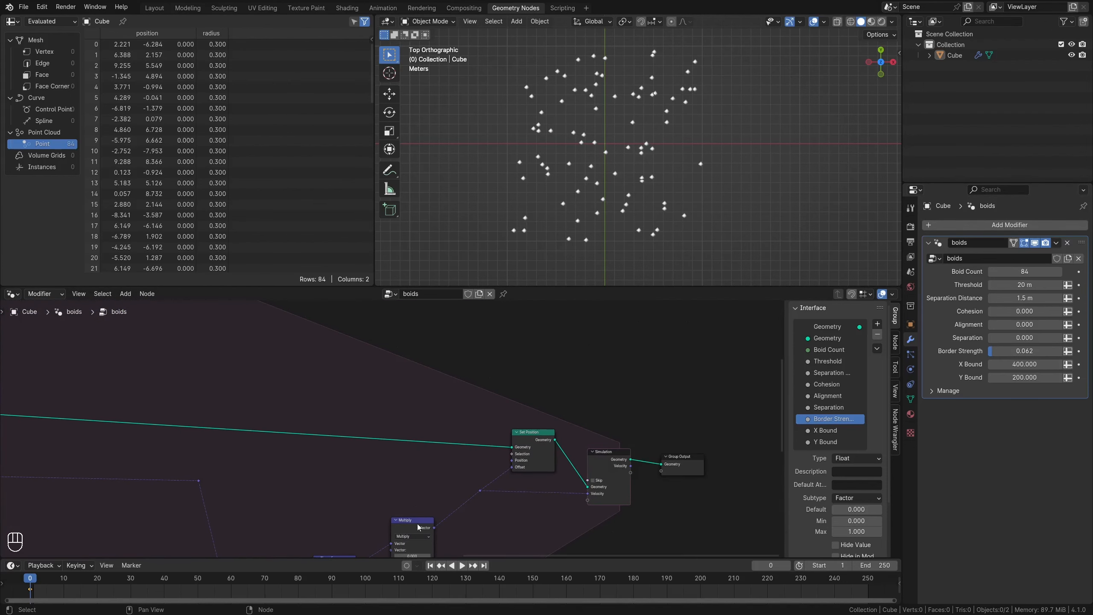
click(424, 527)
key(shift+d)
click(525, 543)
click(525, 446)
middle_drag(527, 509, 533, 478)
drag(530, 503, 485, 449)
Link the Border Strength Multiply node's result into the new Add node's free Vector input.
scroll(485, 450, down, 2)
middle_drag(165, 304, 169, 337)
mouse_move(168, 337)
mouse_down()
mouse_move(203, 357)
mouse_move(157, 327)
mouse_up()
drag(160, 321, 484, 510)
drag(448, 501, 445, 500)
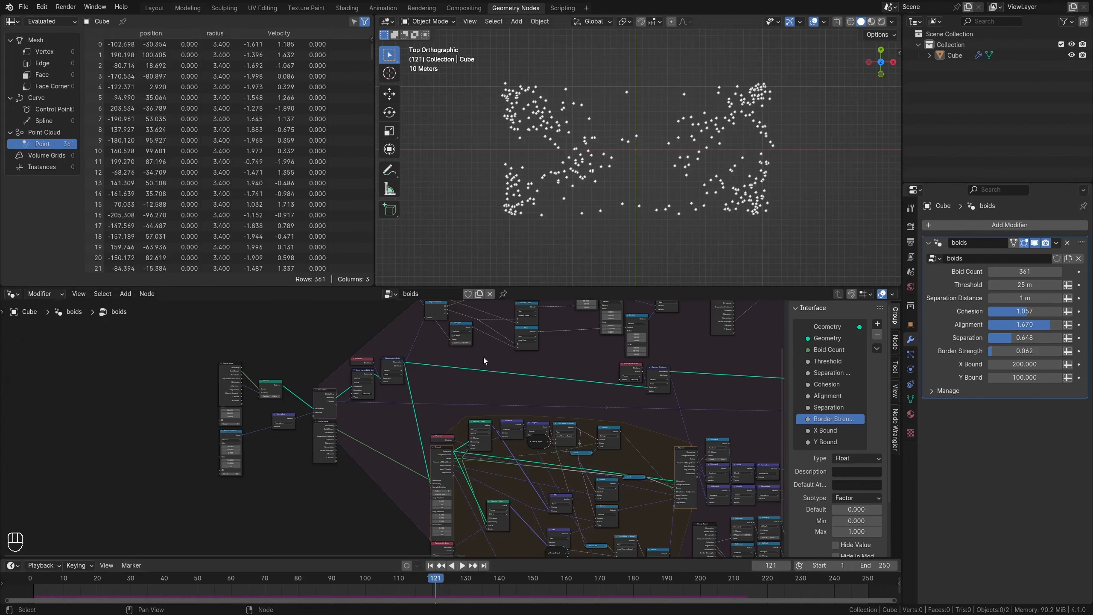
scroll(647, 227, up, 3)
scroll(648, 230, down, 4)
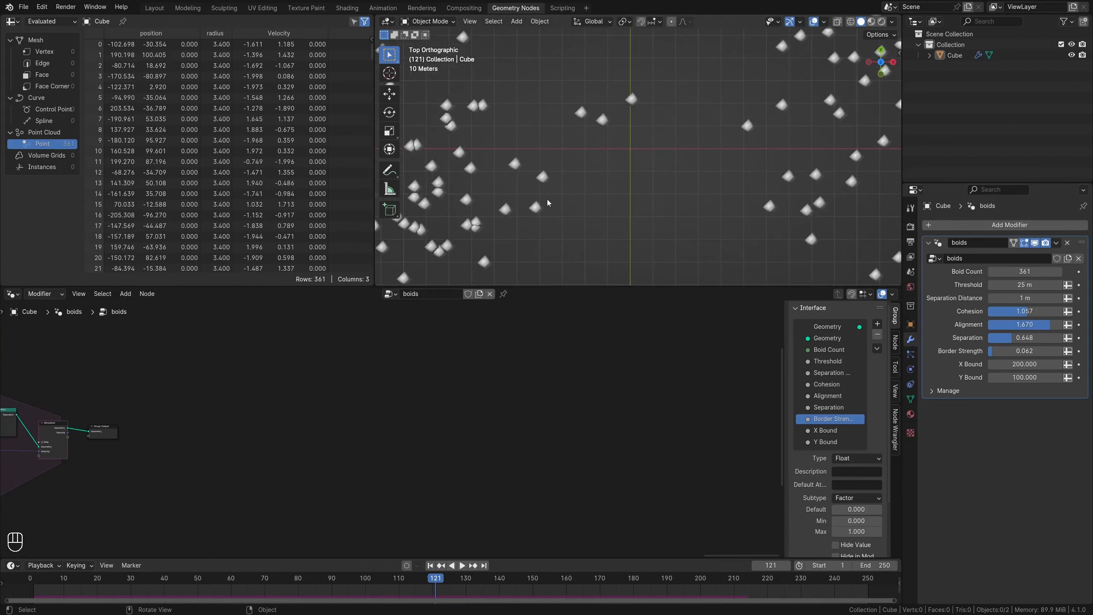
scroll(546, 431, up, 8)
middle_drag(105, 459, 387, 454)
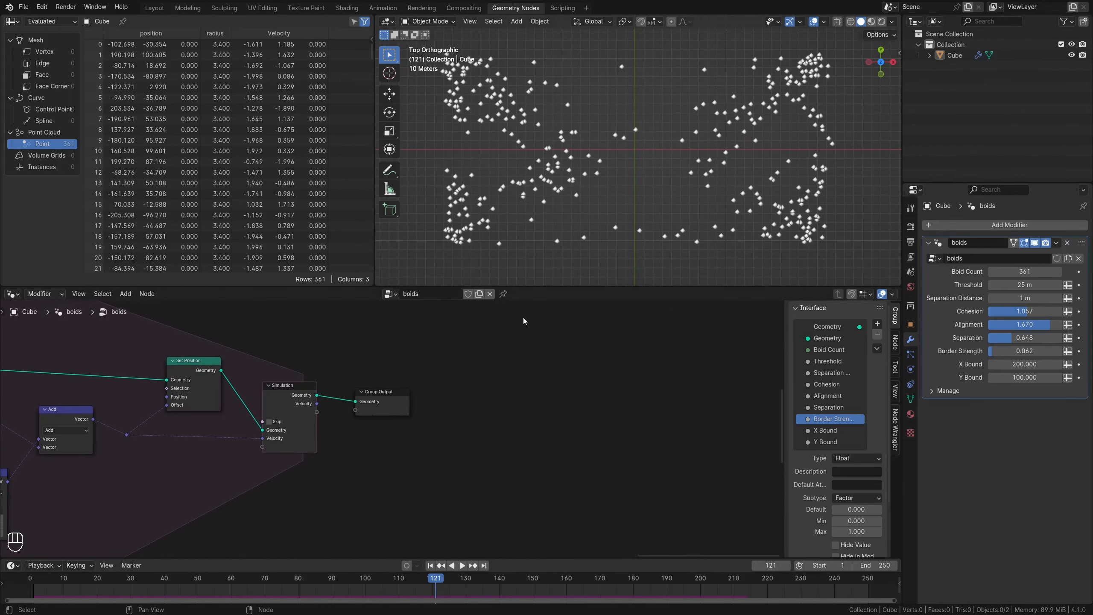
Switch to the Layout workspace and add a mesh plane at the origin.
click(154, 7)
middle_drag(437, 208, 896, 126)
key(shift+a)
mouse_move(491, 254)
click(535, 255)
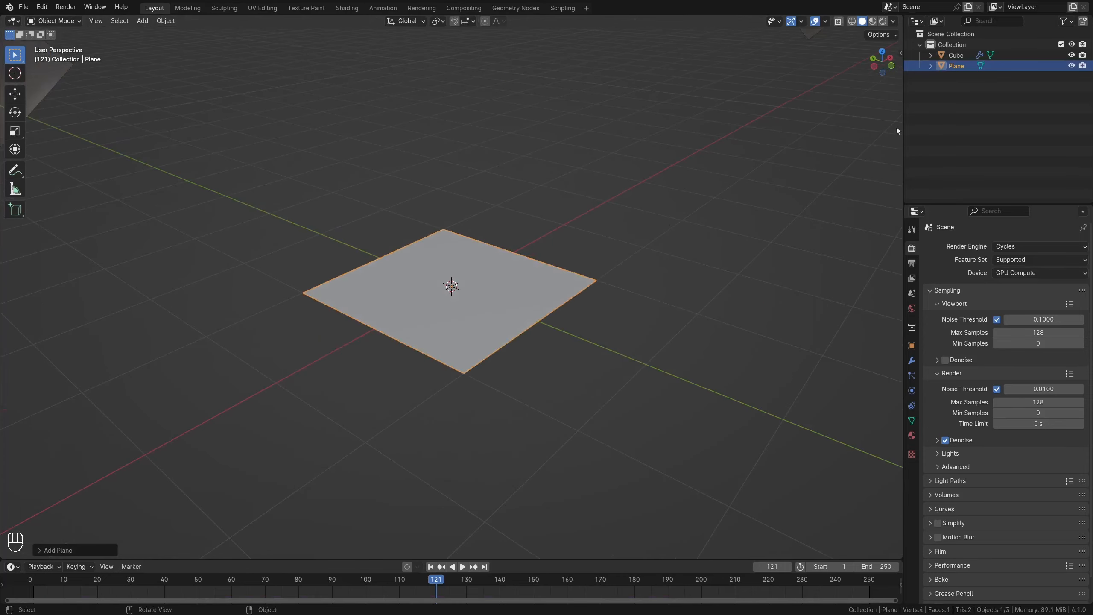
In Edit Mode, merge the plane's two positive-X vertices at their center to form a triangle pointing along X.
key(Tab)
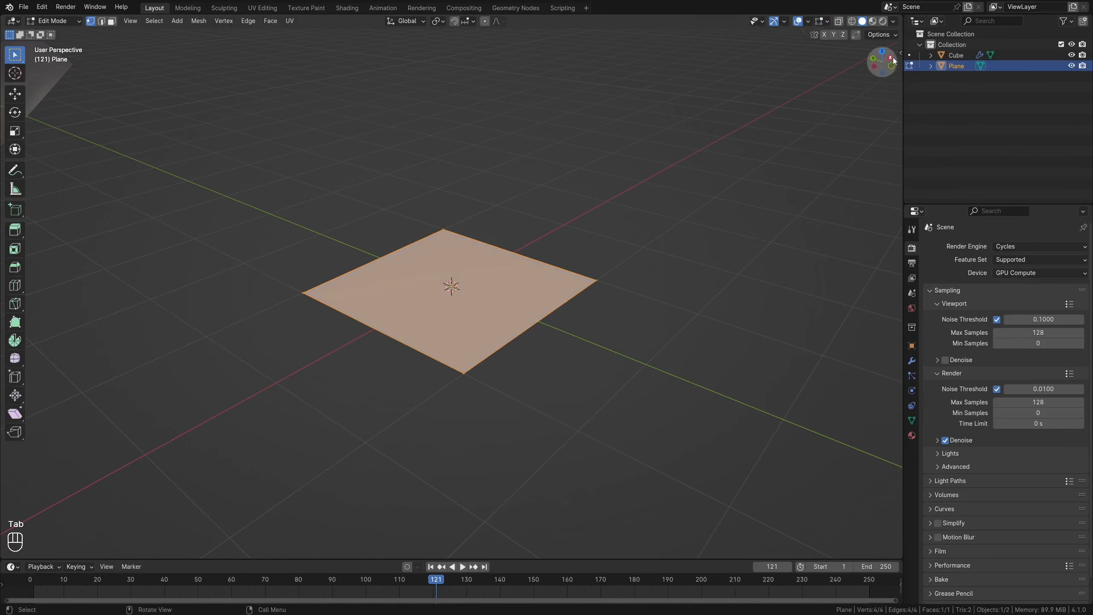
middle_drag(724, 163, 489, 257)
click(618, 428)
drag(687, 458, 527, 169)
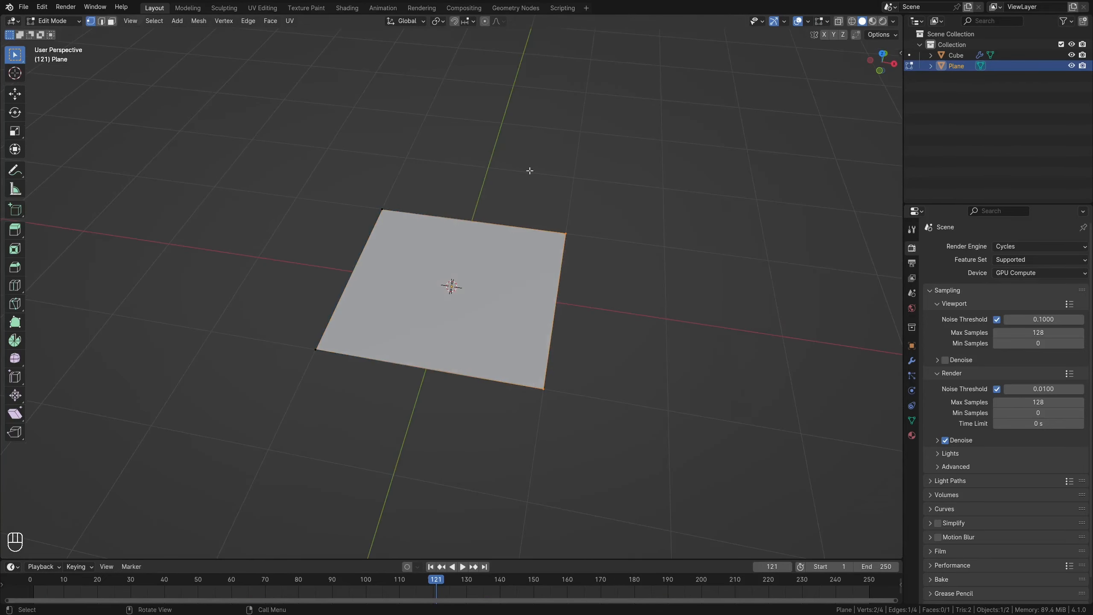
key(m)
click(721, 314)
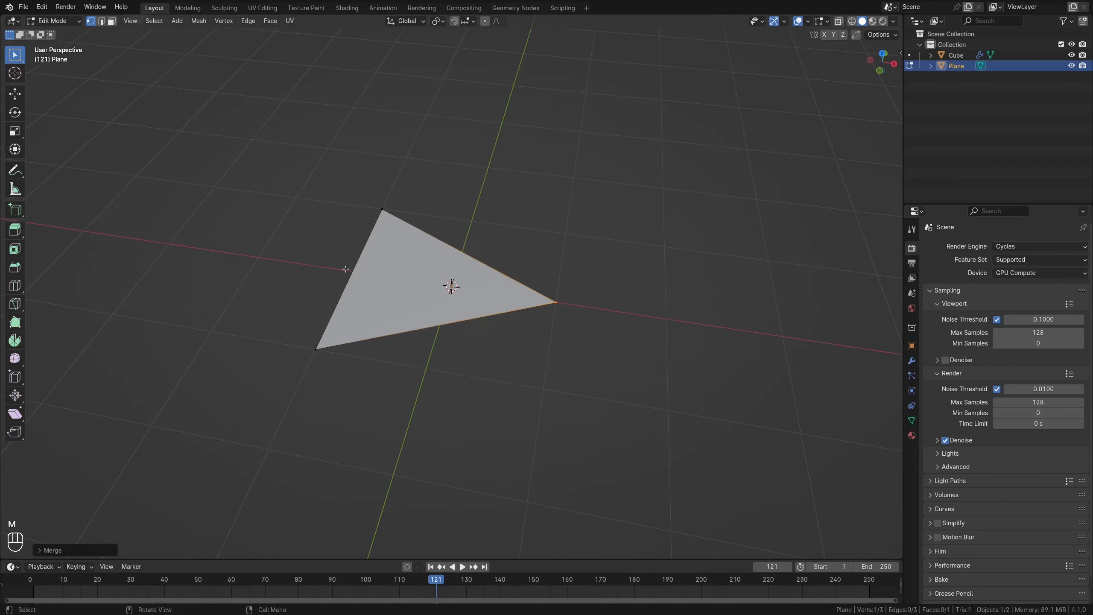
Cut the triangle down its length to add a vertex midway along the edge opposite the tip.
middle_drag(346, 269, 352, 344)
key(ctrl+r)
click(467, 380)
click(440, 390)
Move the new rear vertex inward along X, more than halfway to the origin, to notch the shape into an arrowhead.
middle_drag(314, 280, 346, 331)
key(g)
key(x)
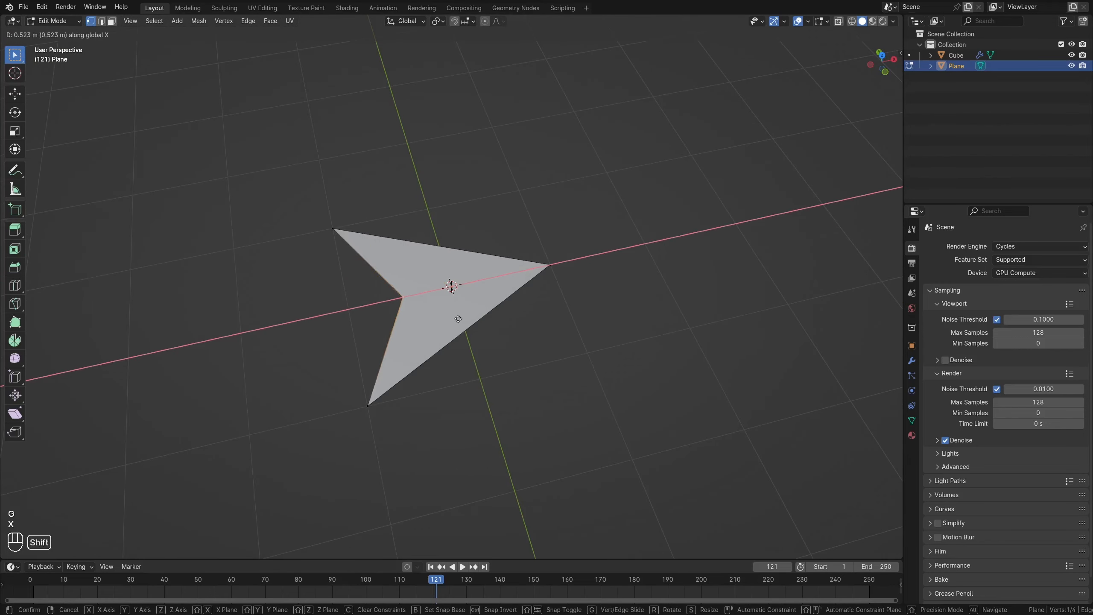
ctrl+click(569, 307)
middle_drag(430, 321, 527, 330)
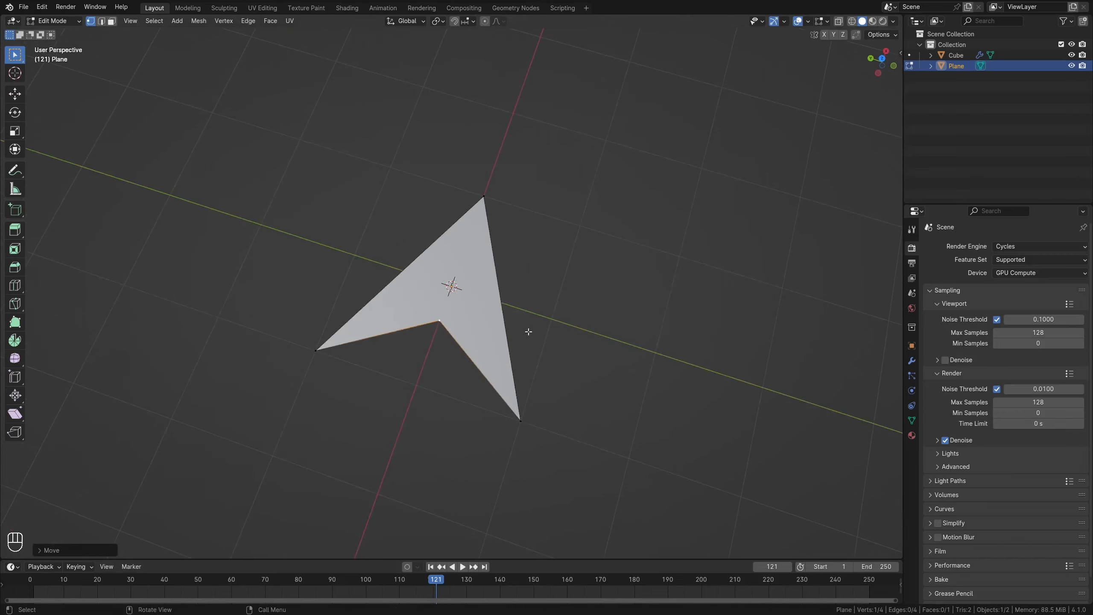
Return to Object Mode, scale the arrowhead down along Y and X, and apply all transforms.
key(Tab)
key(s)
key(y)
click(516, 317)
key(s)
key(x)
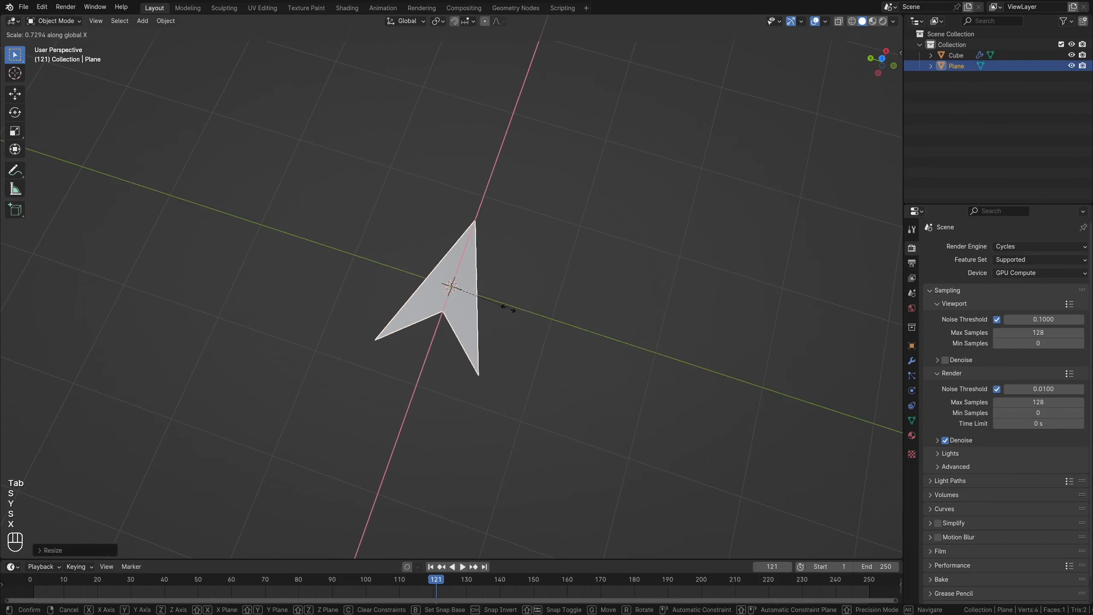
click(499, 302)
middle_drag(495, 299, 595, 310)
key(ctrl+a)
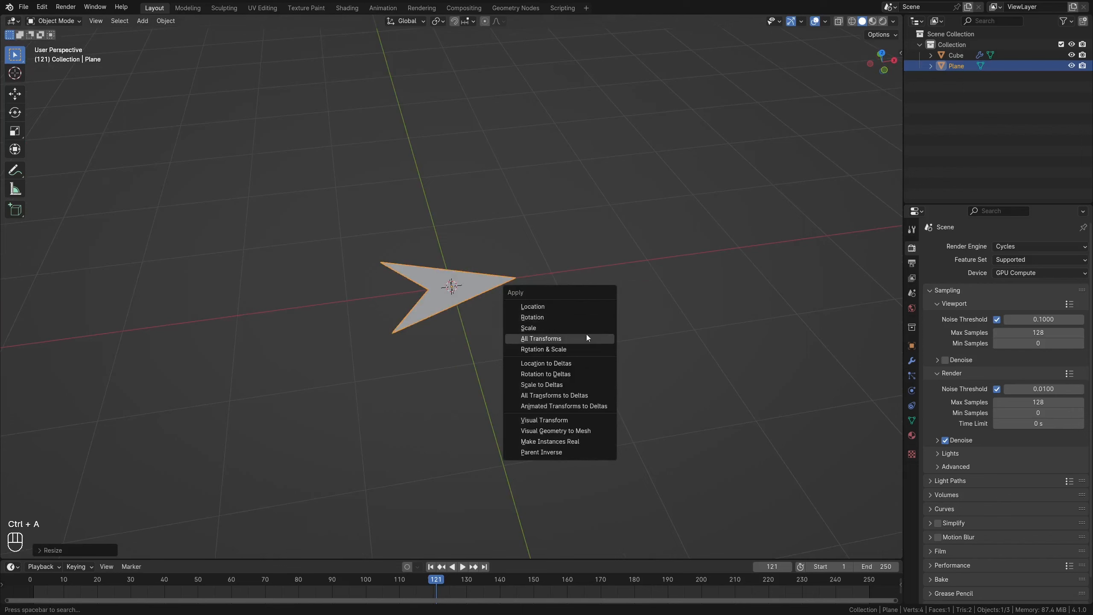
click(587, 339)
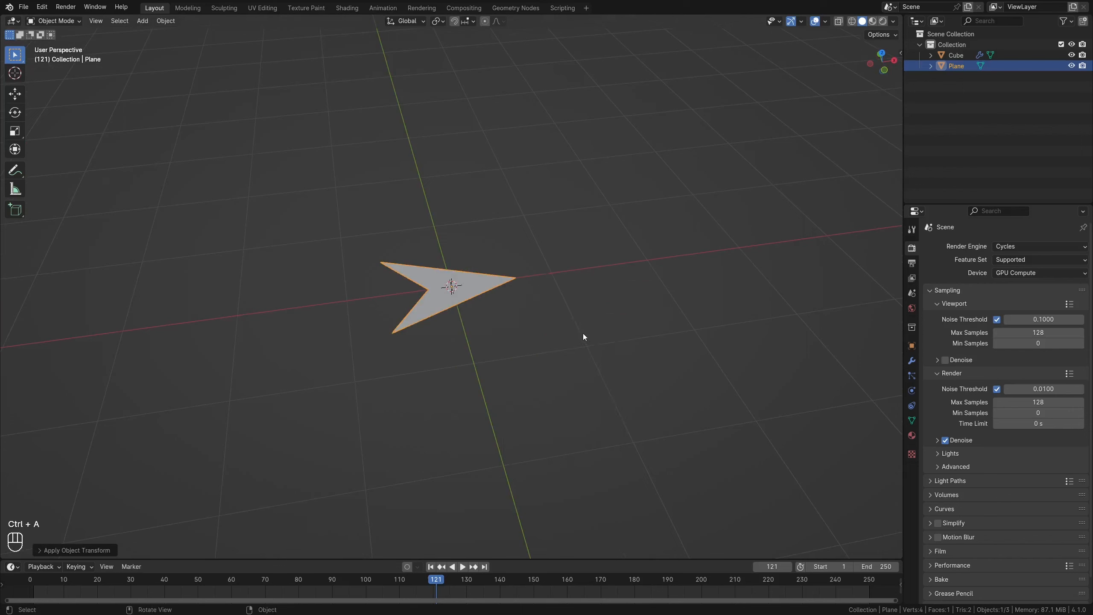
Hide the arrowhead plane in the viewport and rename it boid model.
click(1071, 66)
double_click(963, 66)
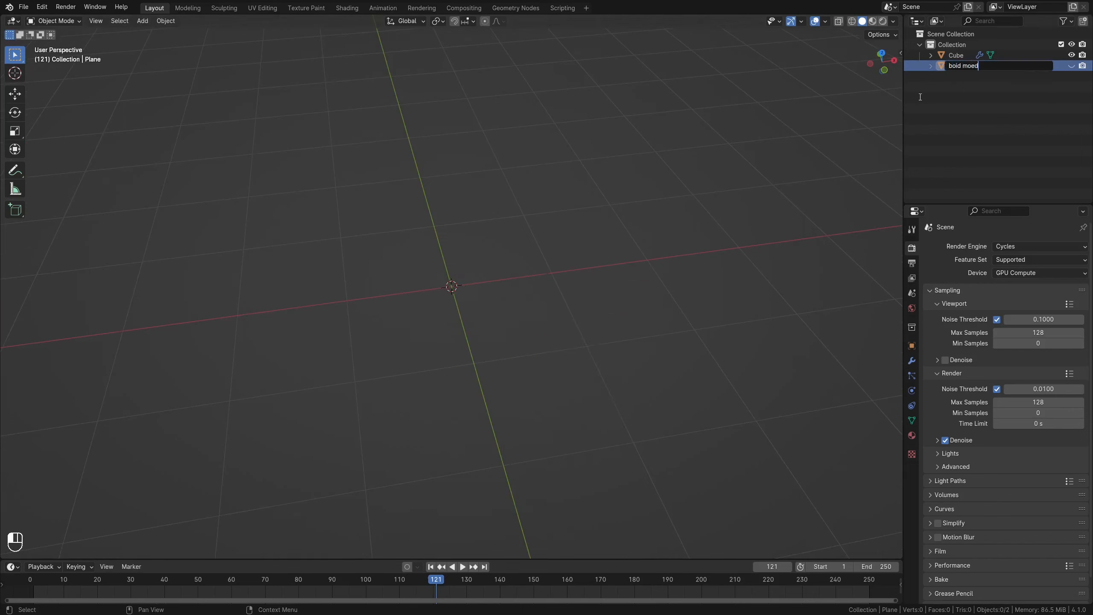
text(boid model)
key(Return)
Rename the Cube object boids.
double_click(956, 66)
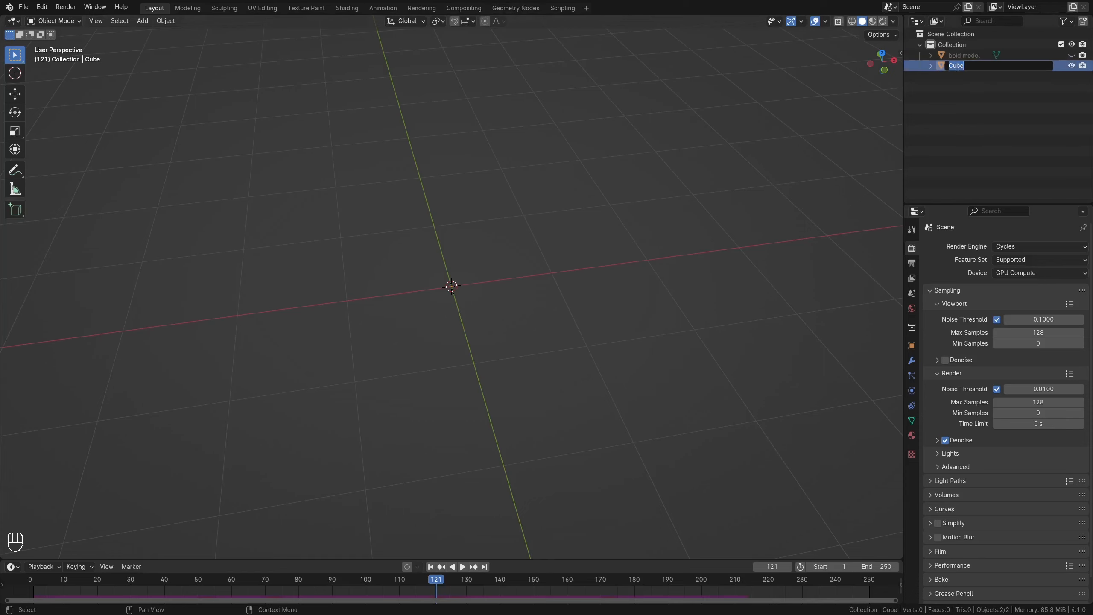
text(boids)
key(Return)
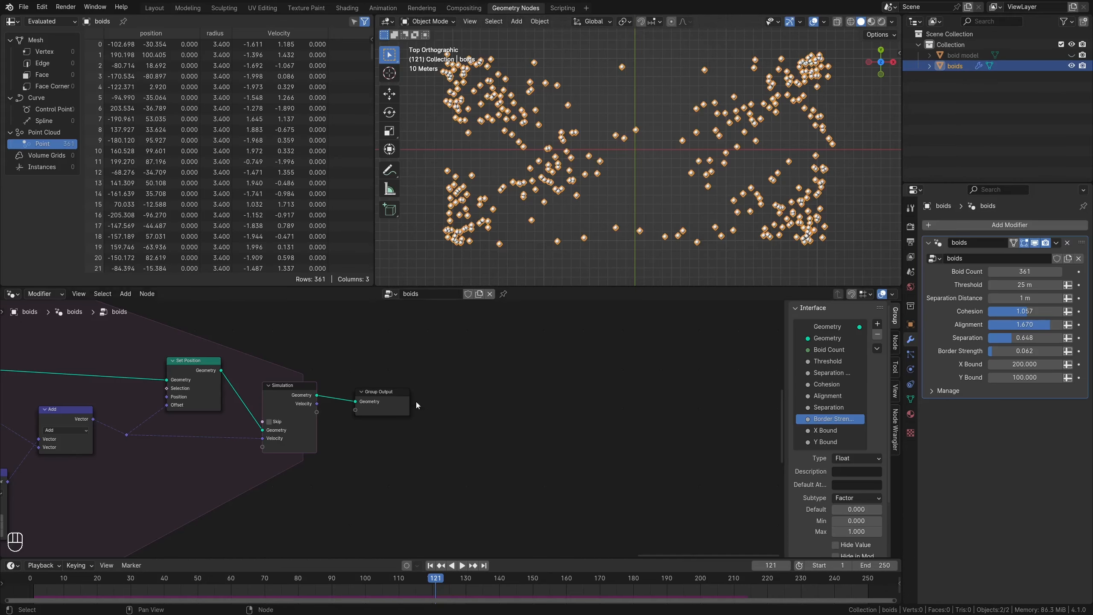
Insert an Instance on Points node between the Simulation output and the Group Output.
key(shift+a)
text(instance on points)
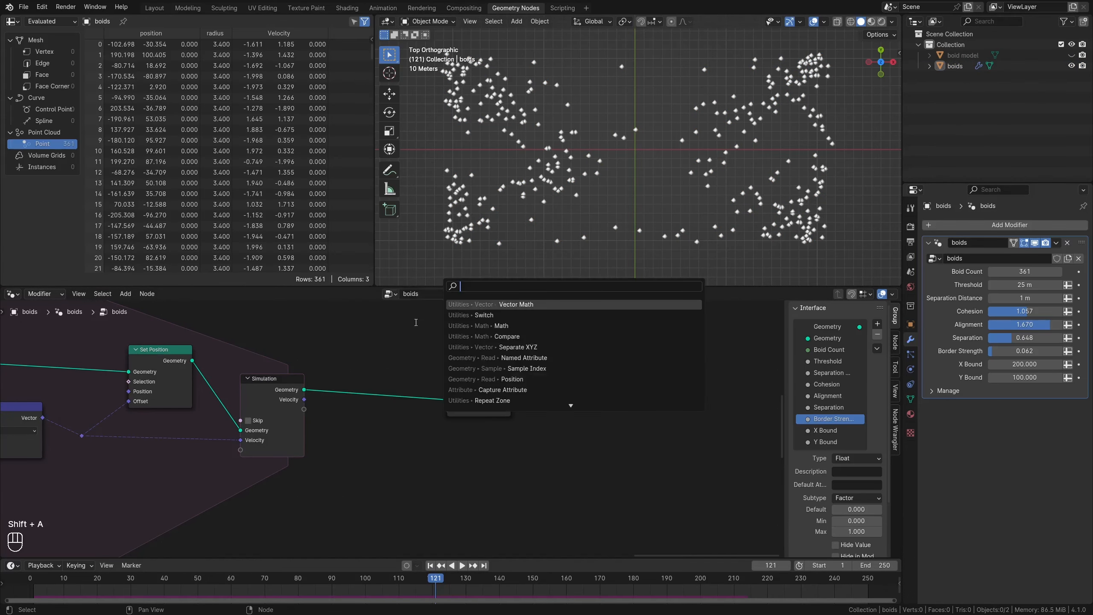
key(Return)
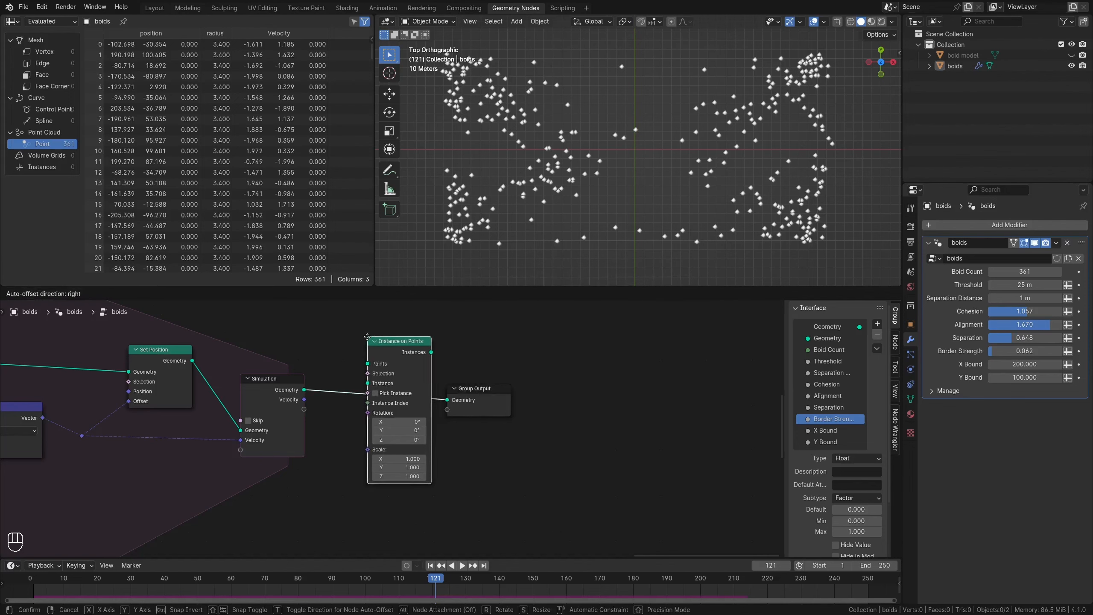
click(347, 347)
key(g)
click(490, 391)
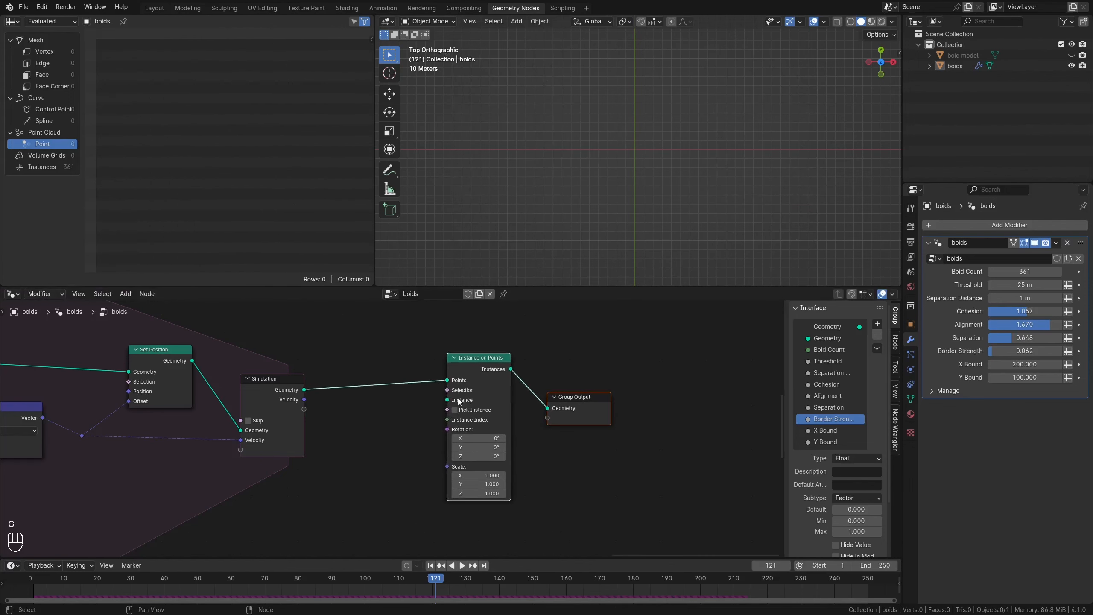
Add an Object Info node for the boid model object and link its Geometry to the Instance input of Instance on Points.
click(384, 350)
key(shift+a)
click(379, 346)
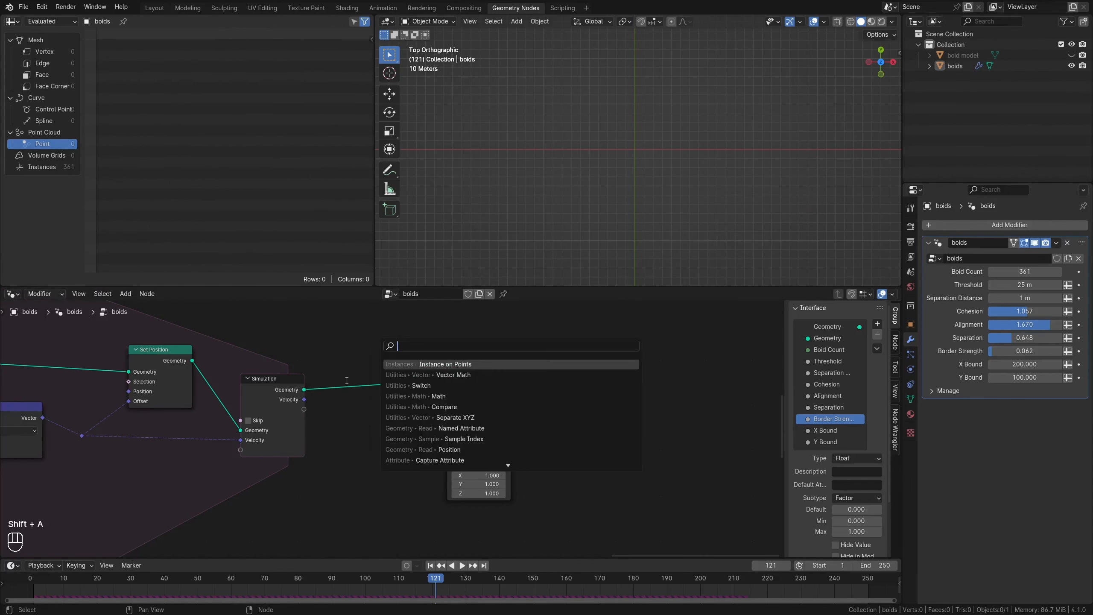
text(oobj)
key(BackSpace)
key(BackSpace)
key(BackSpace)
text(b)
key(Return)
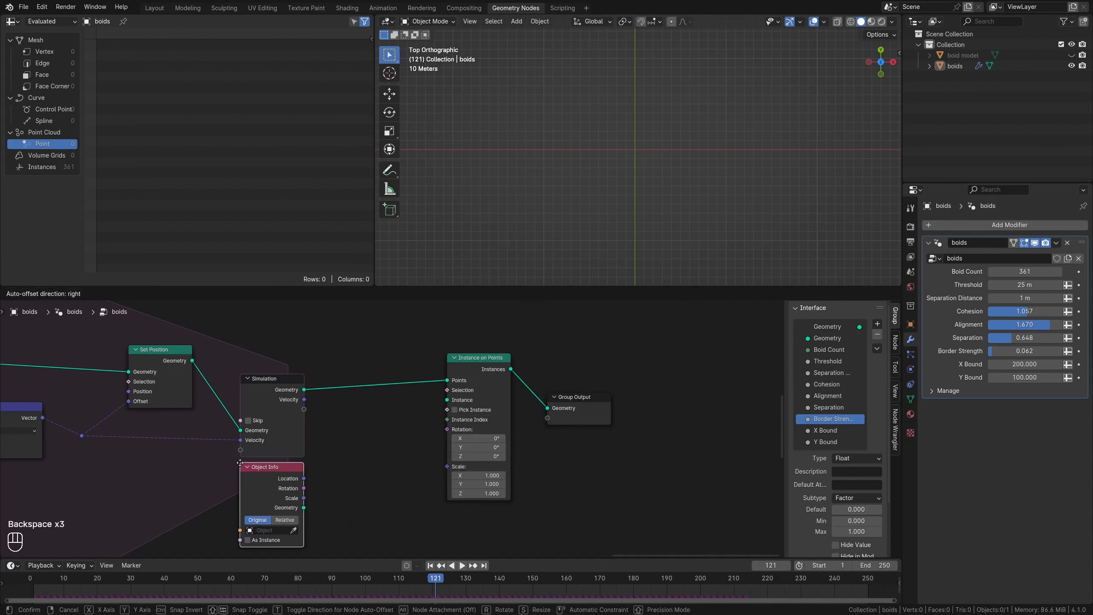
click(245, 468)
drag(304, 508, 447, 400)
click(269, 530)
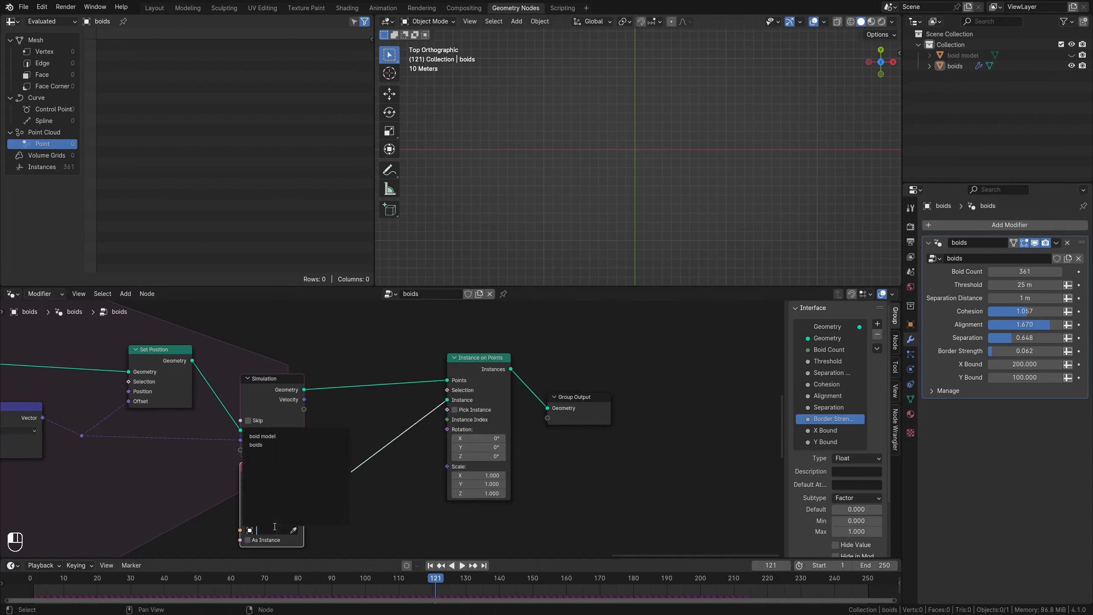
click(275, 434)
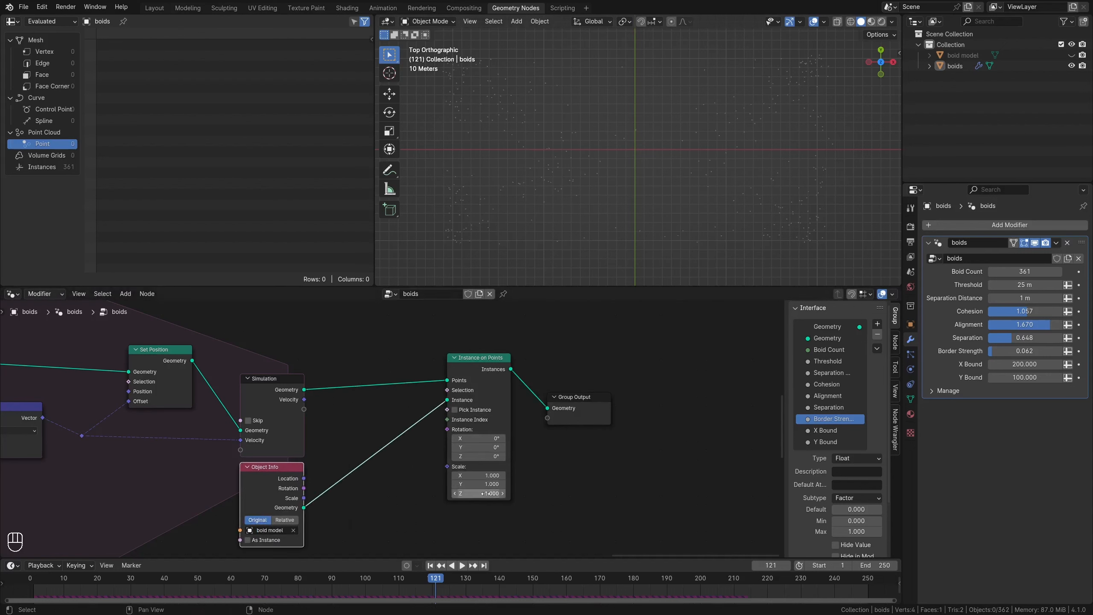
Set the instance scale to 4.9 on all axes and play the simulation.
drag(485, 493, 547, 475)
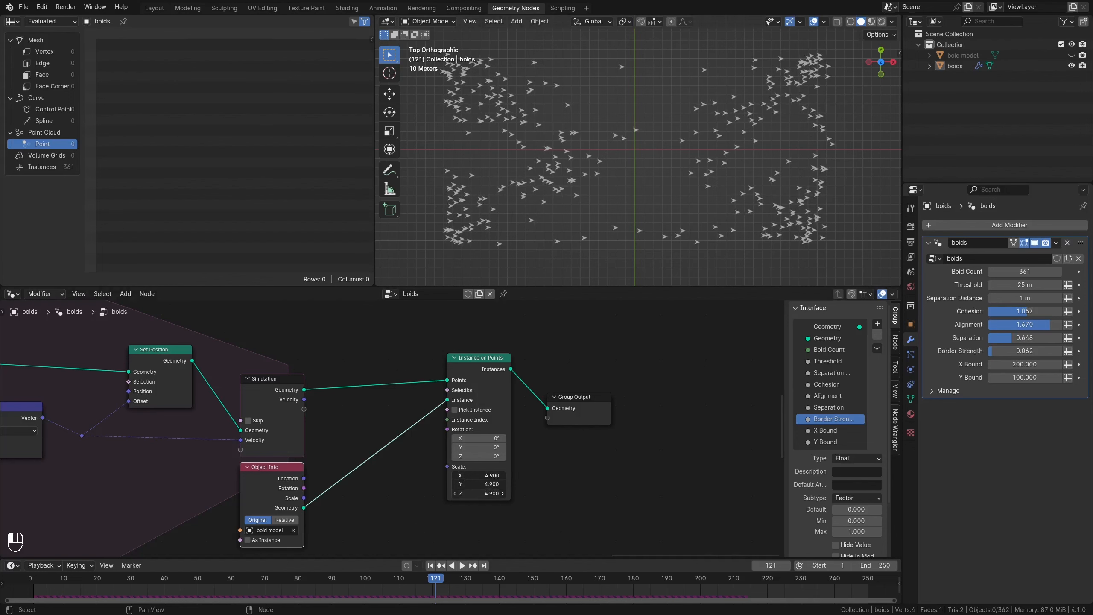
key(space)
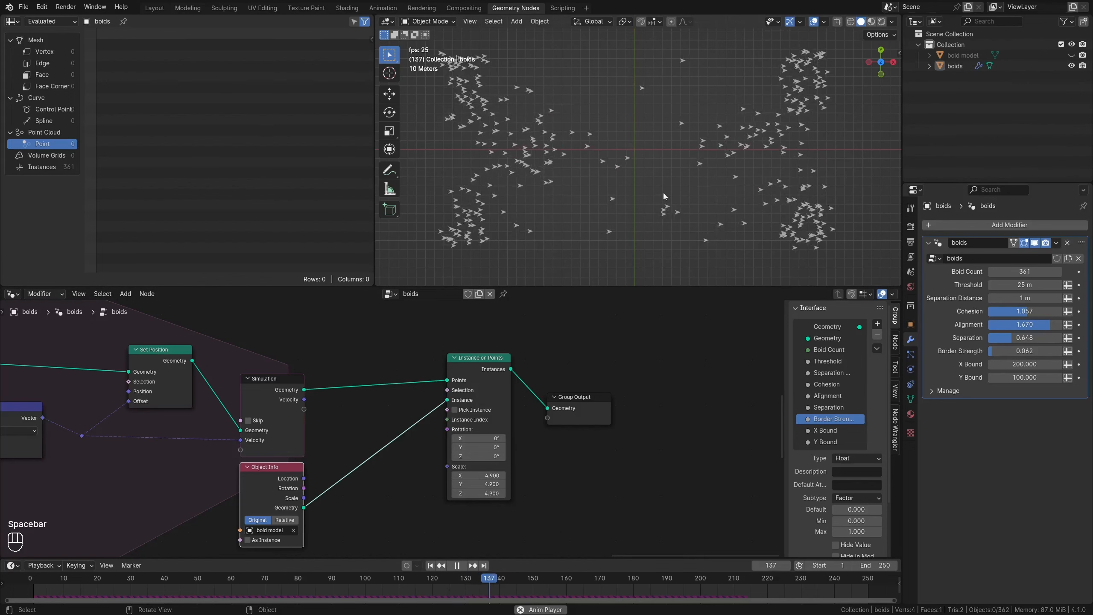
Draw a viewport annotation of the velocity vector ⟨x, y⟩, undoing stray strokes along the way.
drag(622, 124, 654, 168)
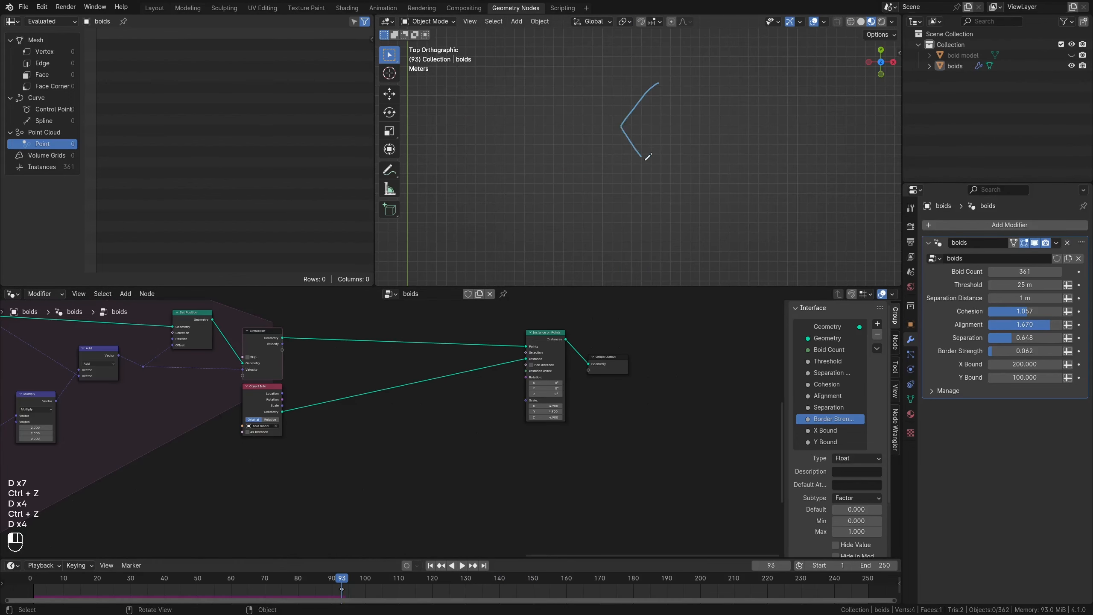
drag(652, 113, 671, 139)
drag(675, 112, 658, 130)
key(ctrl+z)
key(ctrl+z)
key(ctrl+z)
key(ctrl+z)
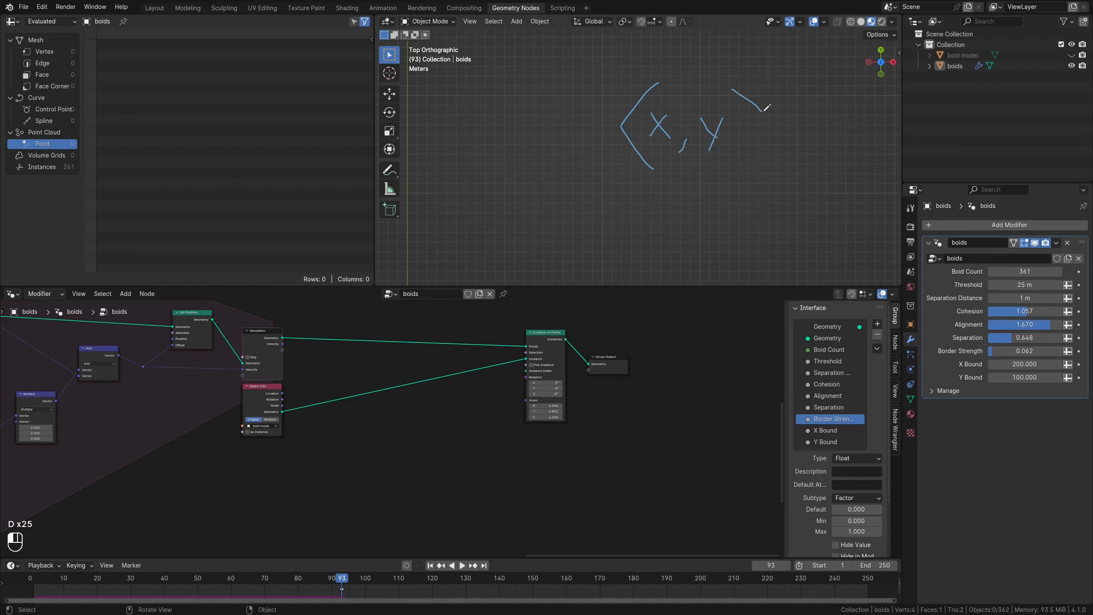
key(ctrl+z)
mouse_move(732, 85)
mouse_down()
mouse_move(754, 101)
mouse_move(743, 165)
mouse_up()
Annotate the heading angle formula θ = tan⁻¹(y/x) beside the vector.
scroll(736, 170, down, 3)
shift+middle_drag(731, 171, 618, 177)
drag(617, 164, 606, 172)
scroll(609, 166, up, 2)
drag(549, 122, 558, 142)
key(ctrl+z)
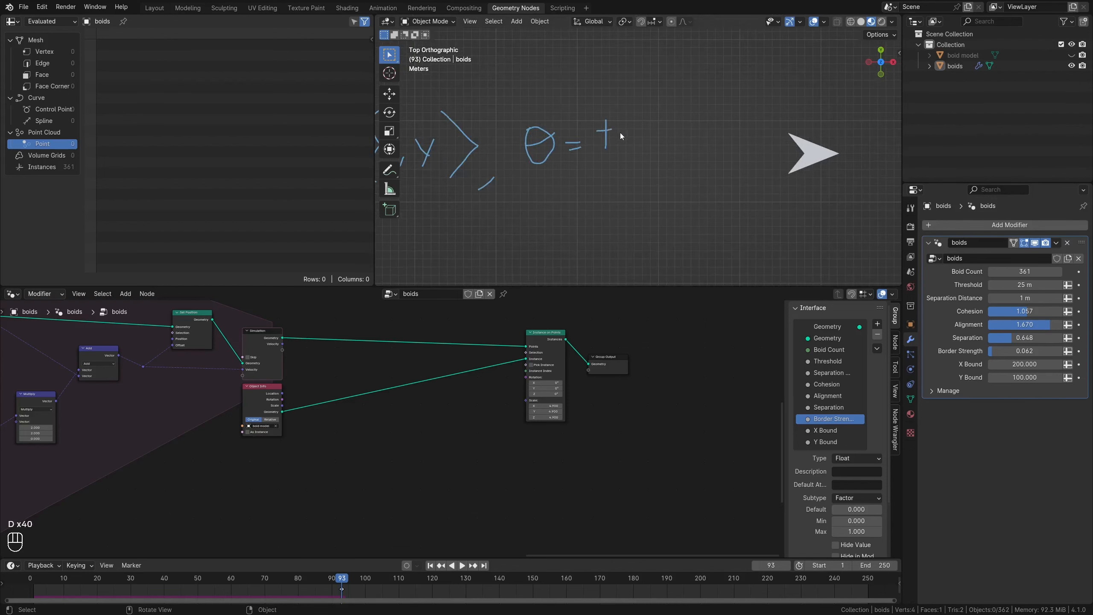
key(ctrl+z)
drag(690, 114, 682, 128)
drag(673, 133, 692, 132)
scroll(692, 105, down, 4)
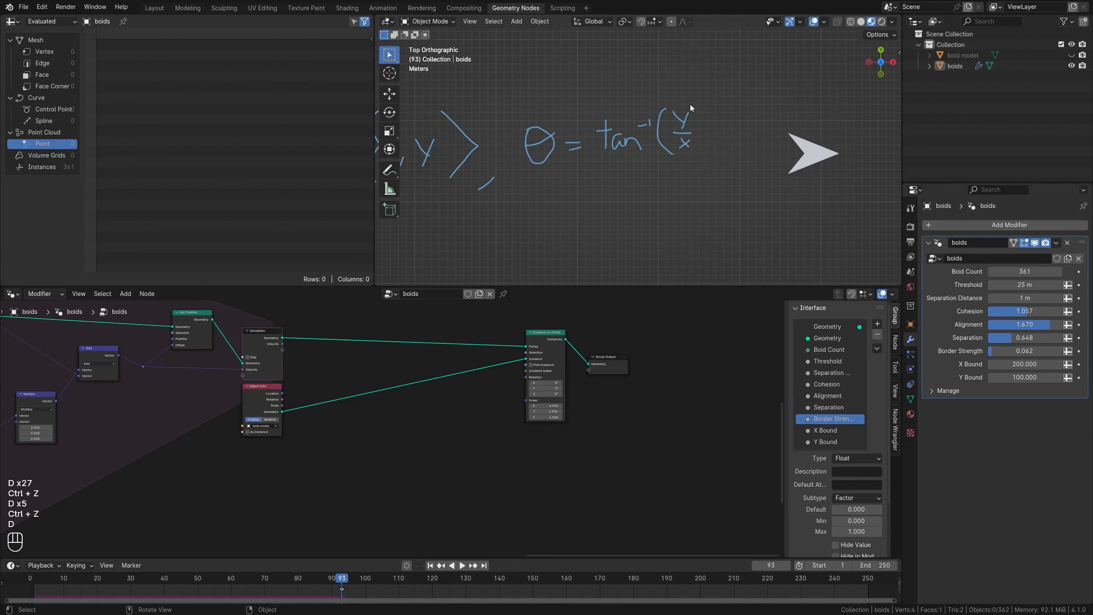
Add a Separate XYZ node and link the Simulation output's Velocity to its Vector input.
scroll(414, 376, up, 2)
key(shift+a)
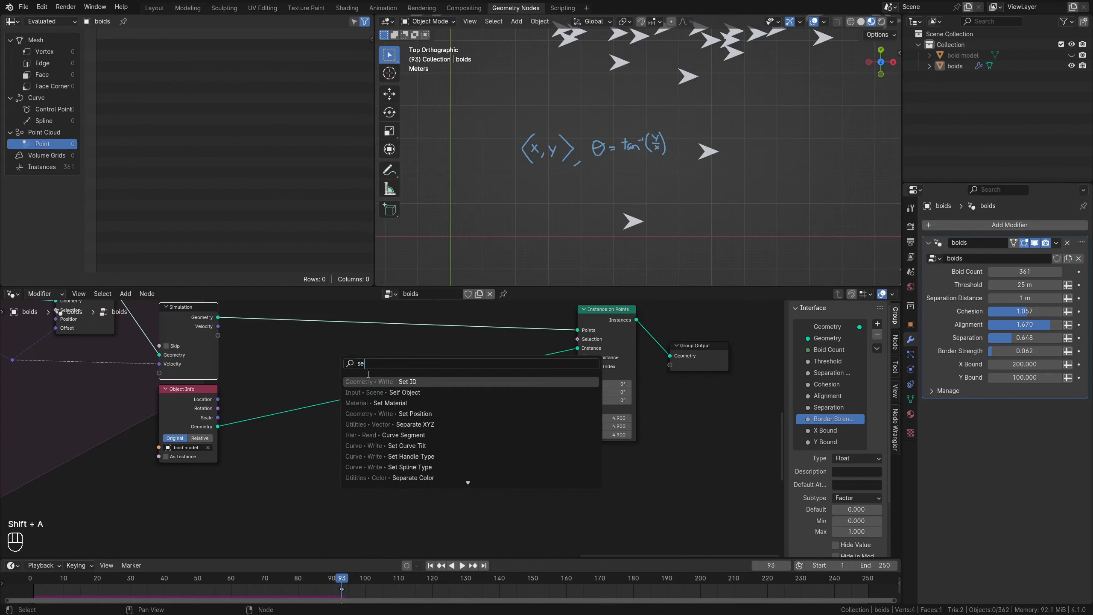
text(se)
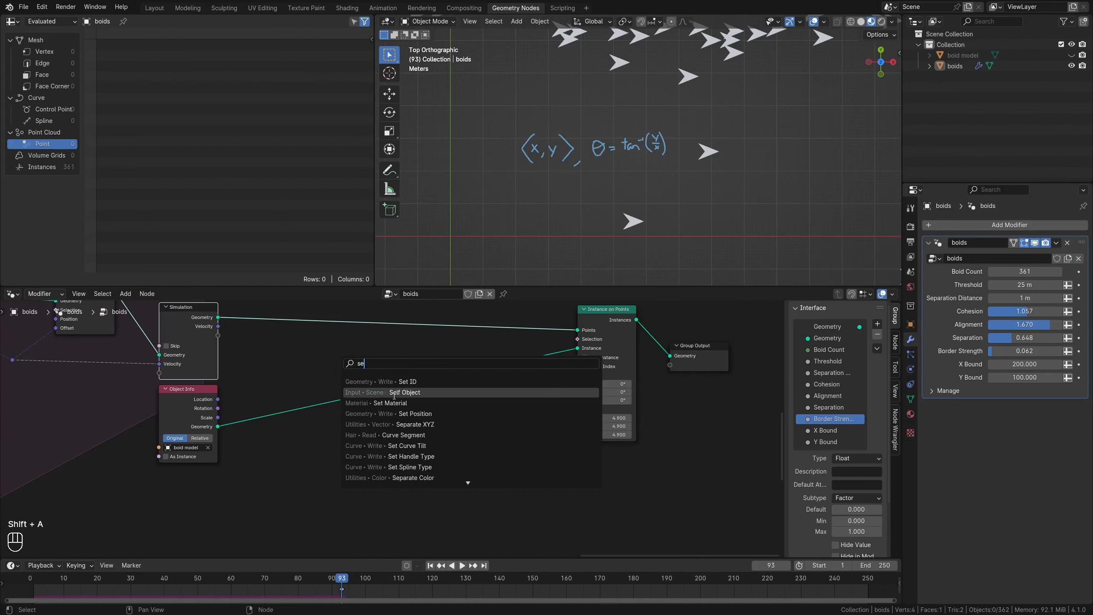
click(462, 428)
click(362, 436)
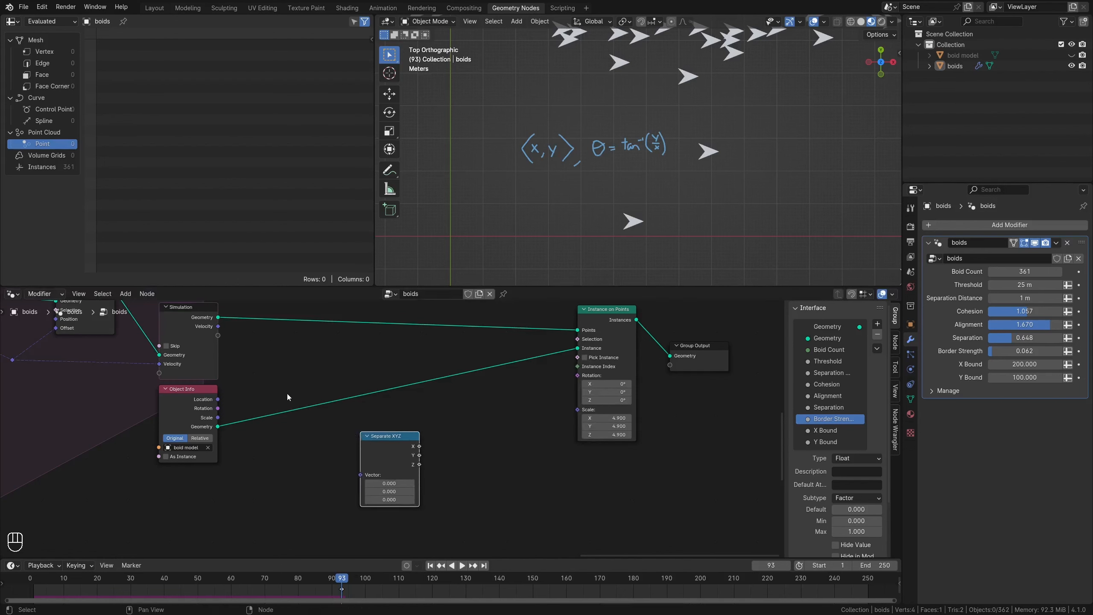
drag(220, 328, 356, 462)
drag(371, 471, 320, 469)
Add a Math node set to Divide and link Separate XYZ's Y and X outputs to it so Y is divided by X.
key(shift+a)
text(add)
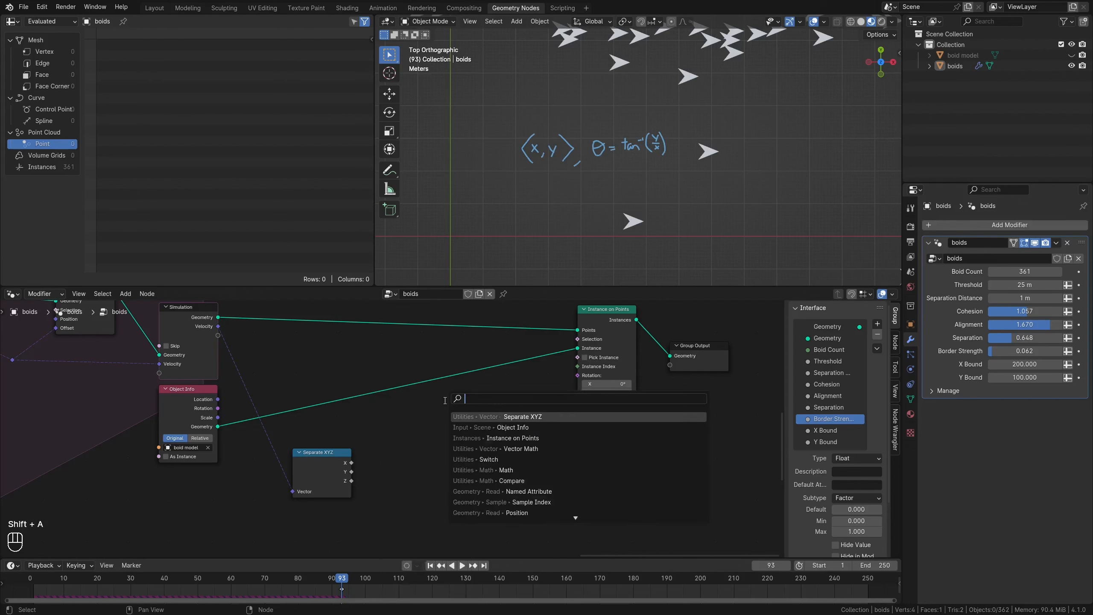
key(Return)
click(377, 429)
click(406, 453)
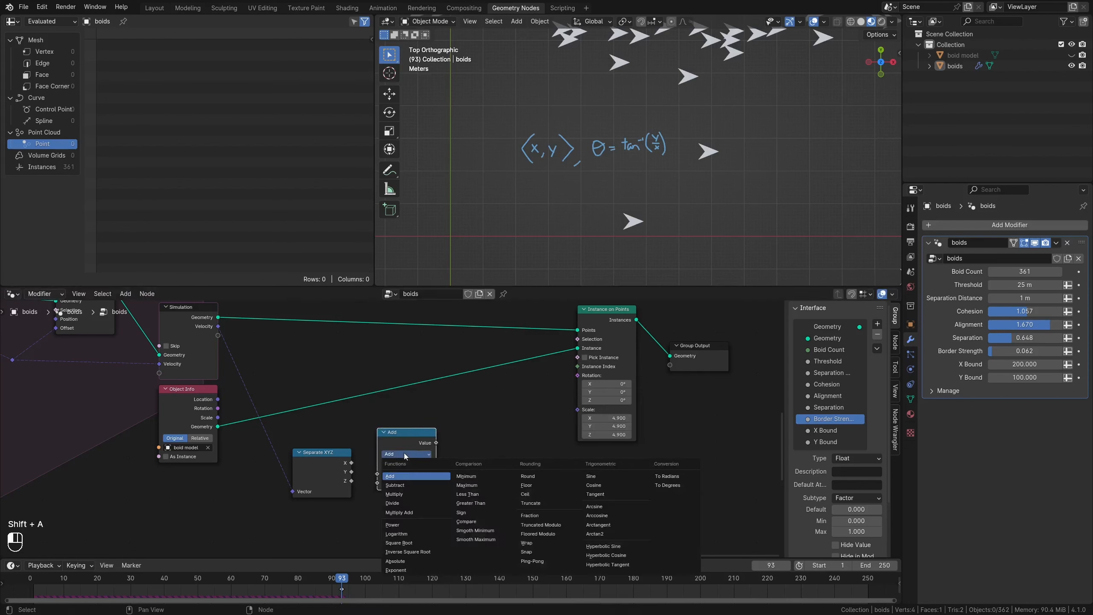
click(405, 502)
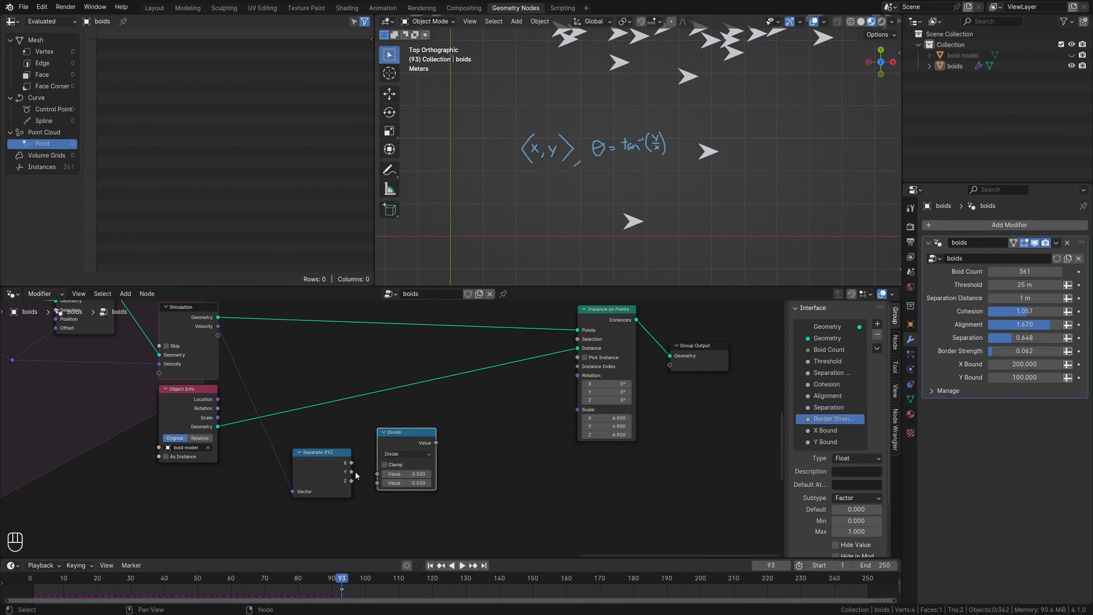
drag(354, 473, 378, 483)
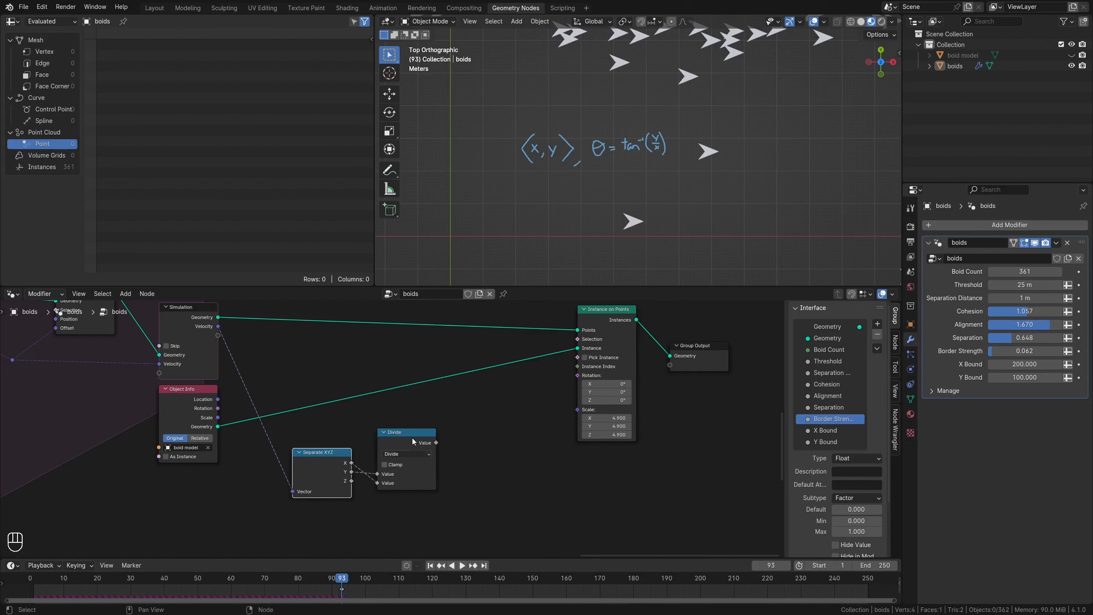
Duplicate the Divide node as an Arctangent node fed by the Divide result.
click(402, 434)
key(shift+d)
click(506, 443)
click(502, 461)
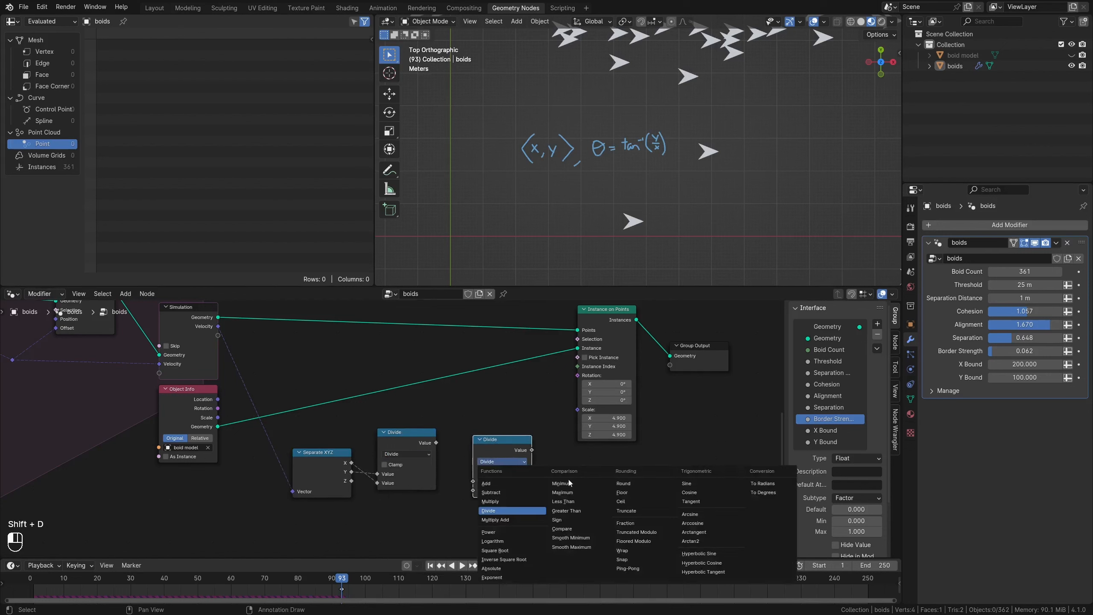
click(715, 533)
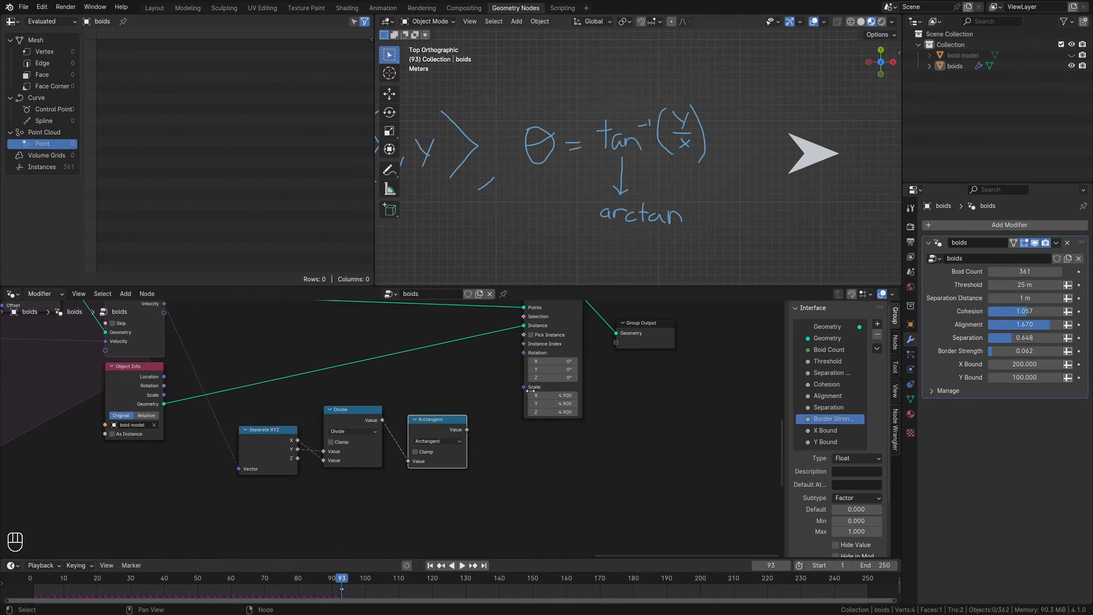
Annotate an arrow from tan⁻¹ to the range [-π, π], with -90°, 90° written beneath it.
shift+middle_drag(652, 123, 495, 196)
key(d)
drag(461, 194, 473, 176)
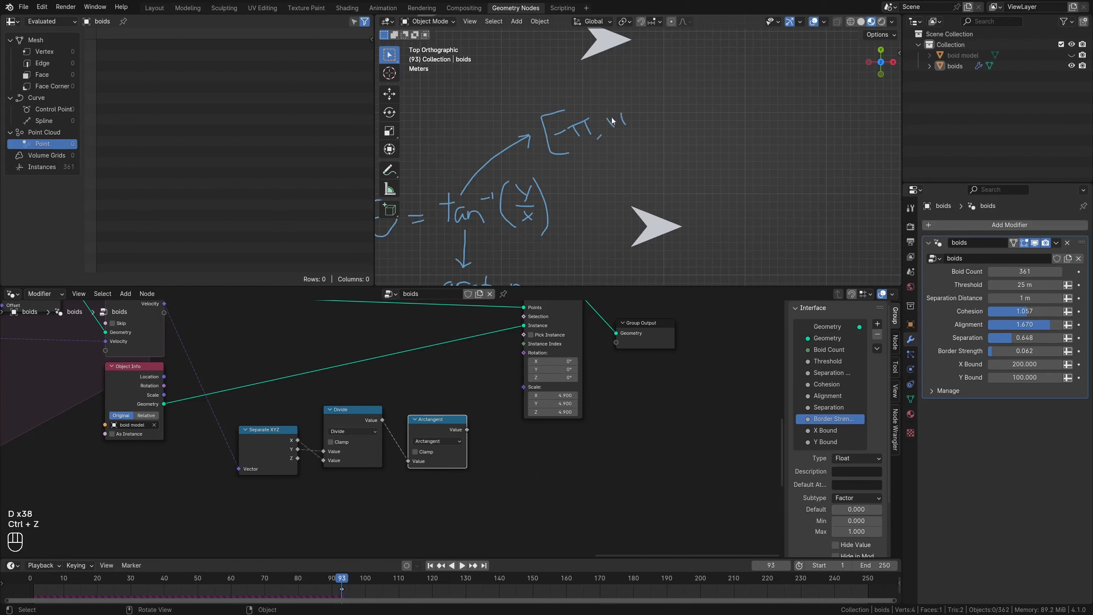
scroll(638, 150, up, 2)
key(d)
drag(555, 175, 563, 171)
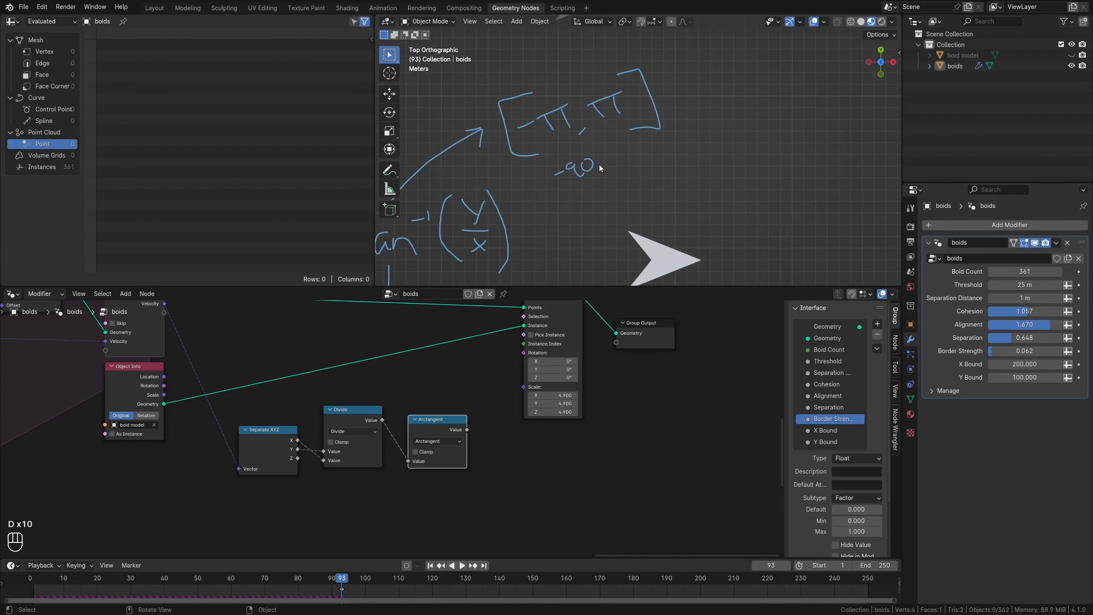
scroll(595, 150, down, 5)
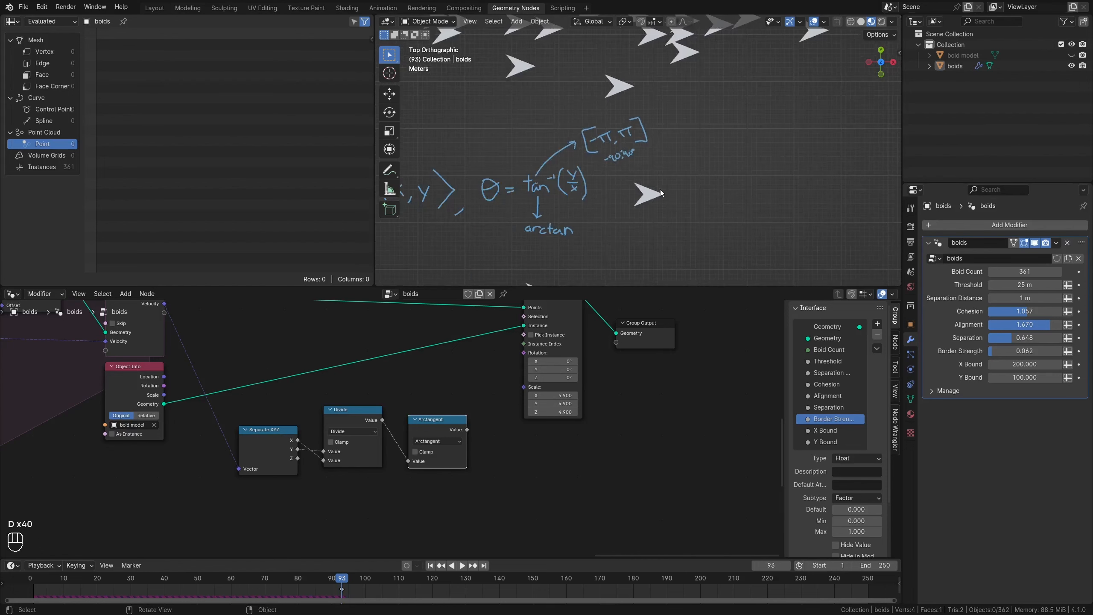
Sketch a pair of axes with the positive-x half shaded beside the range annotation.
scroll(645, 130, up, 4)
key(d)
drag(705, 81, 716, 170)
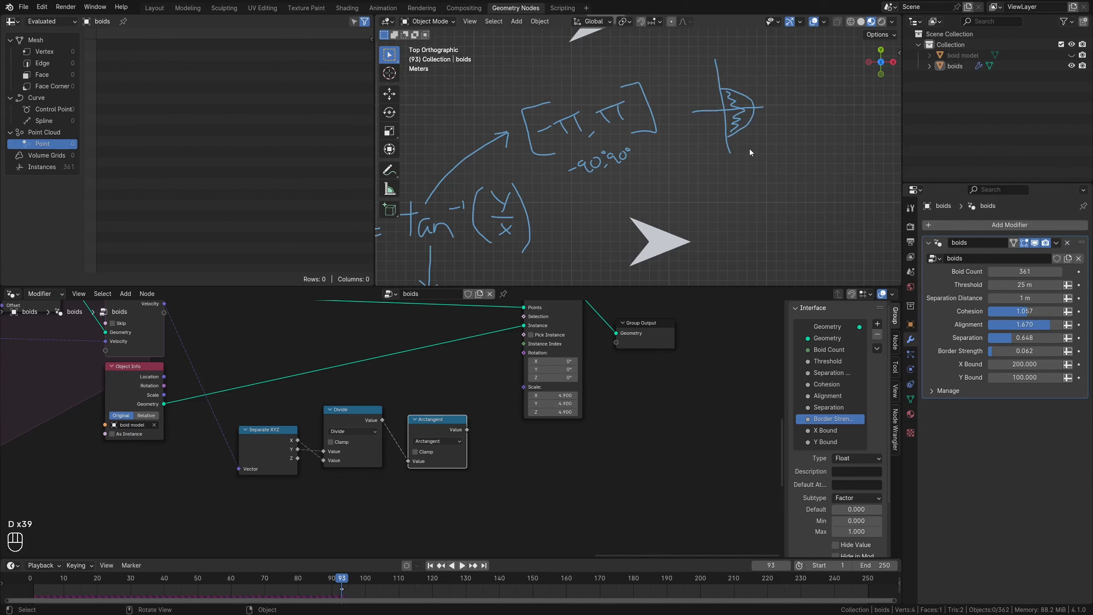
Add a Compare node set to Less Than with B at 0 and link Separate XYZ's X output to its A input.
middle_drag(336, 489, 338, 444)
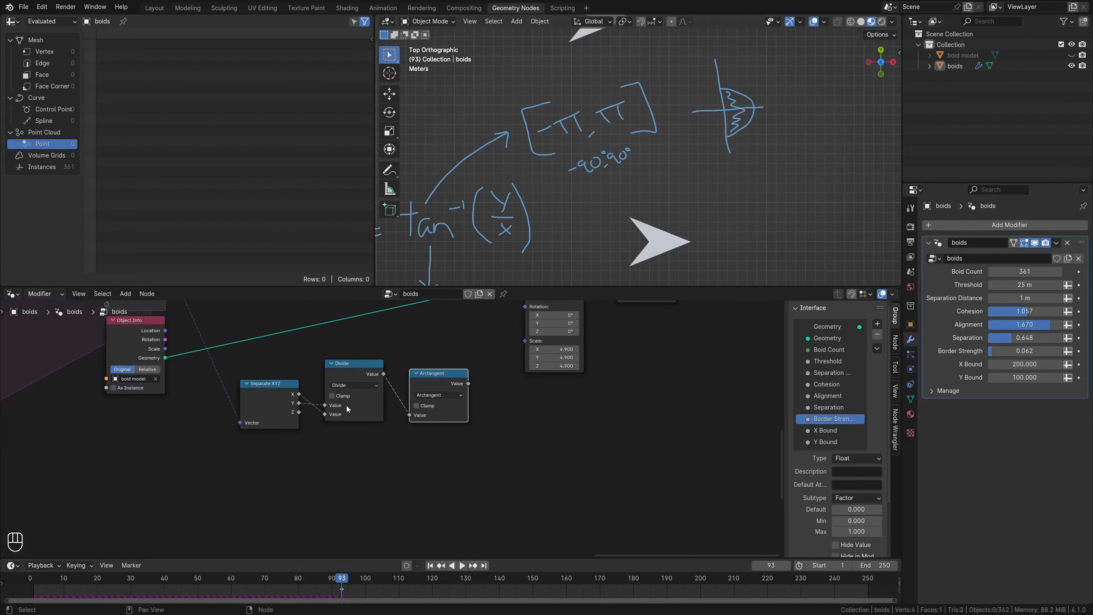
drag(271, 395, 267, 383)
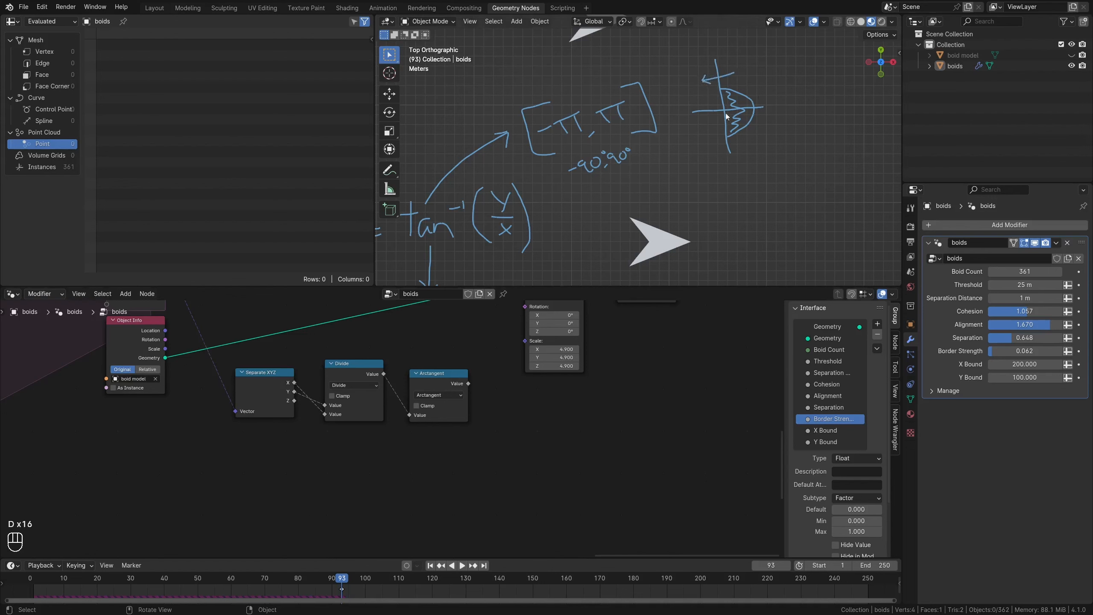
click(263, 390)
key(shift+a)
click(407, 339)
text(com)
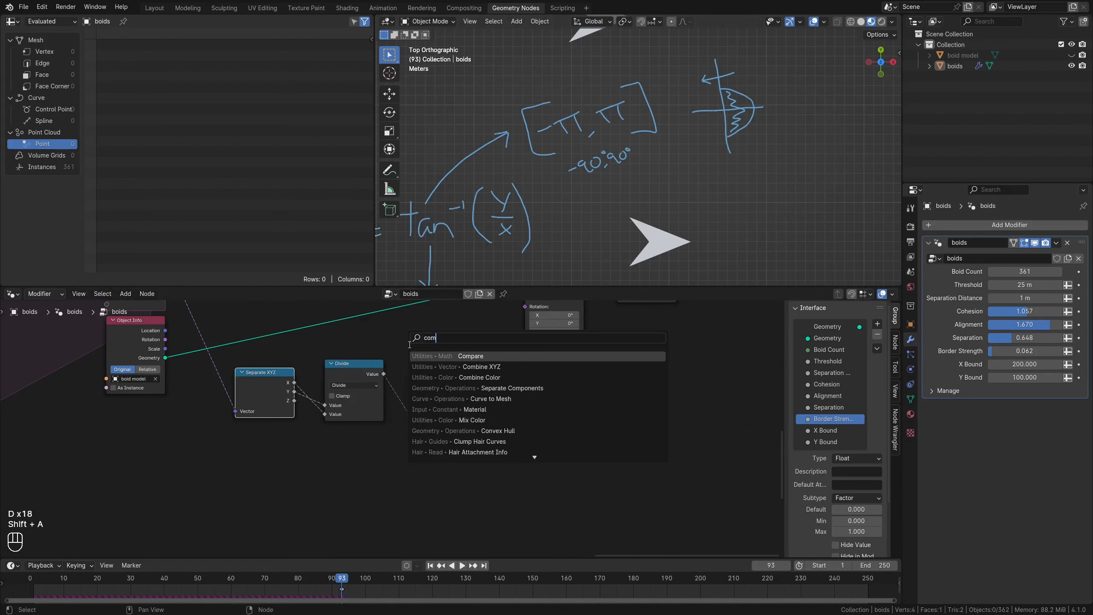
key(Return)
click(336, 434)
click(365, 470)
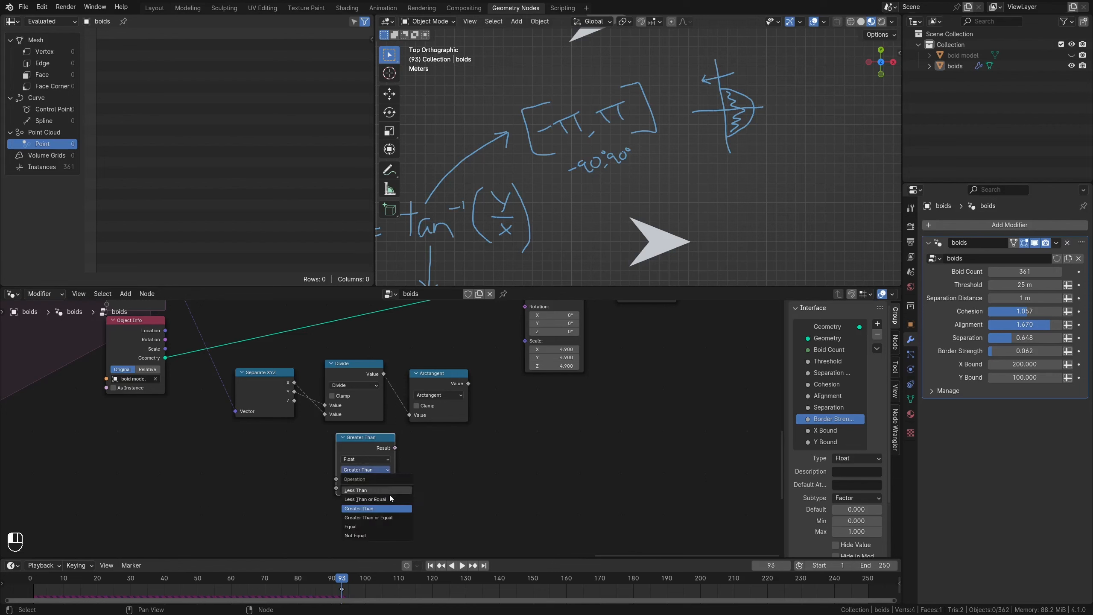
click(364, 472)
drag(294, 382, 337, 480)
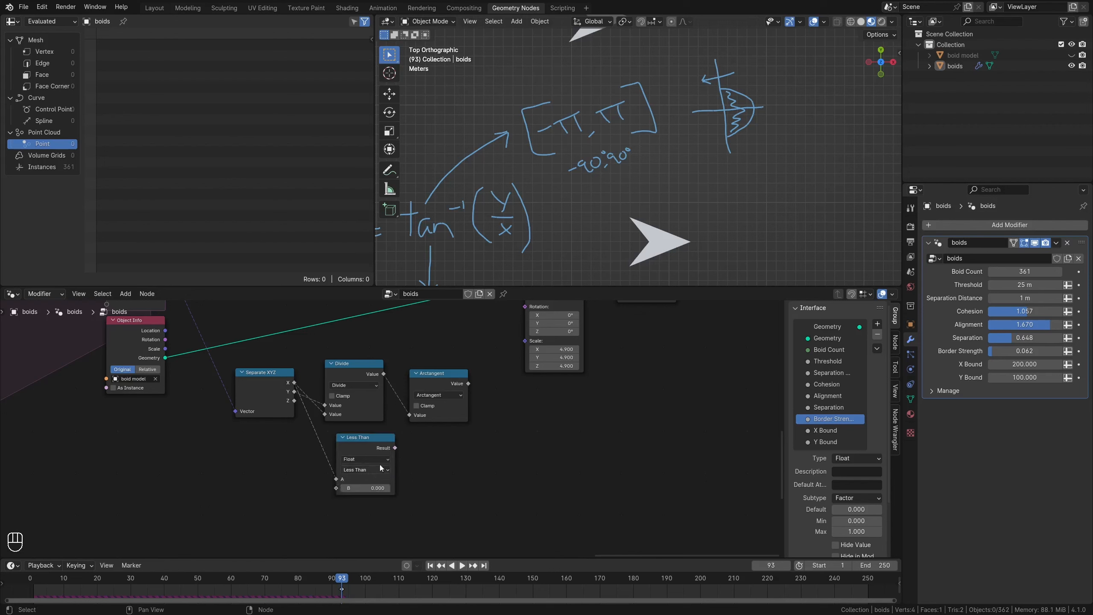
Add a Switch node near the Arctangent node and set its type to Float.
key(shift+a)
text(sw)
key(Return)
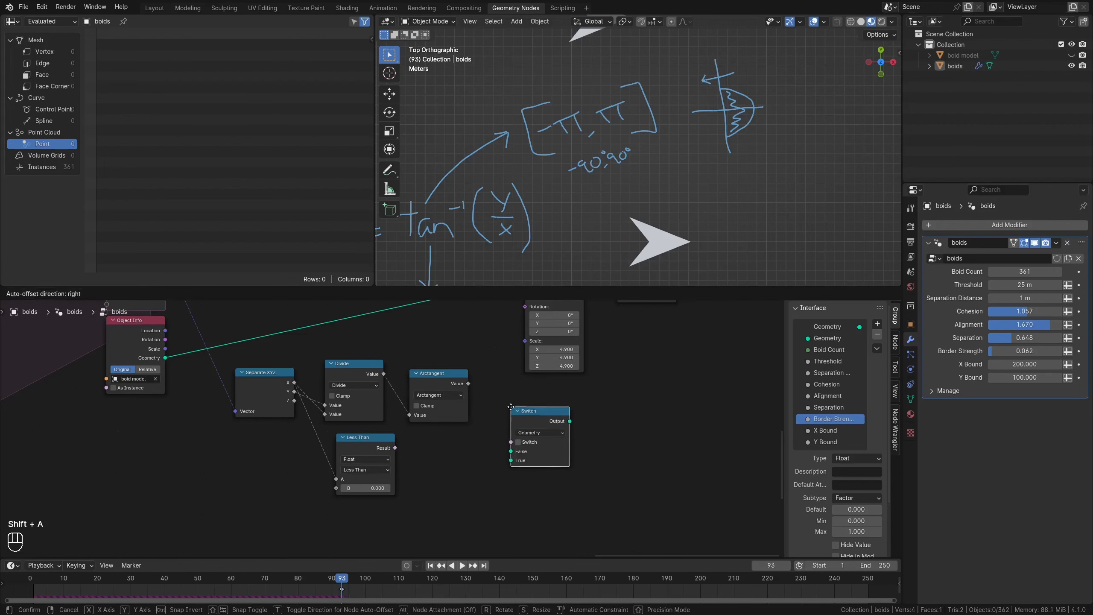
click(523, 431)
click(521, 431)
click(534, 453)
Move the Instance on Points and Group Output nodes away from the Switch node to make room.
scroll(593, 432, down, 4)
middle_drag(593, 432, 474, 454)
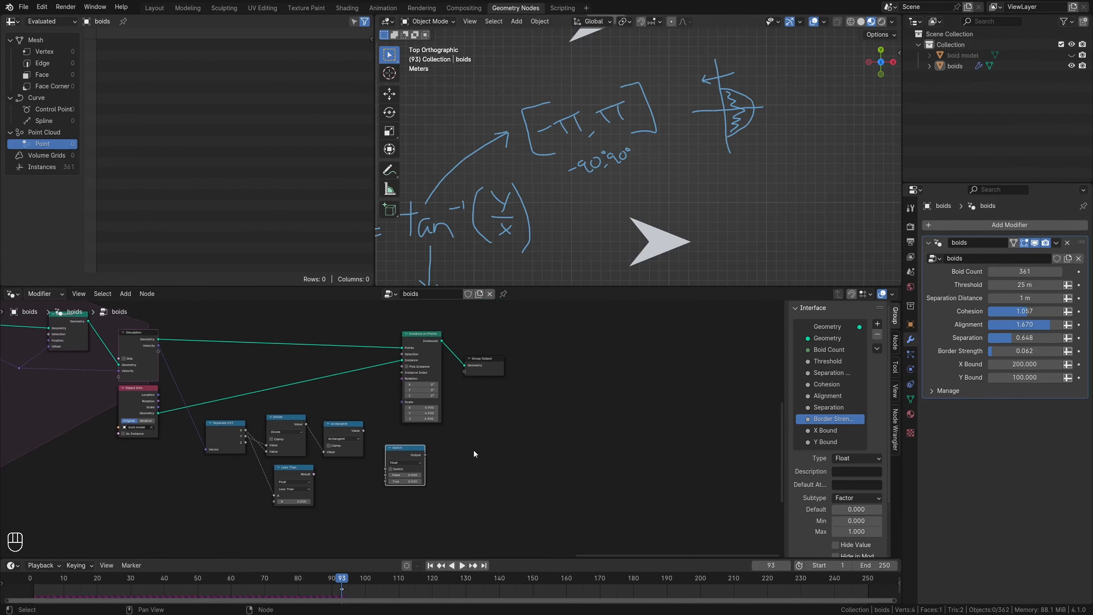
drag(497, 420, 400, 354)
key(g)
click(466, 356)
Link the Less Than result to the Switch condition and Arctangent to False, adding a reroute on the Arctangent link.
click(430, 462)
scroll(414, 459, up, 3)
drag(403, 457, 384, 430)
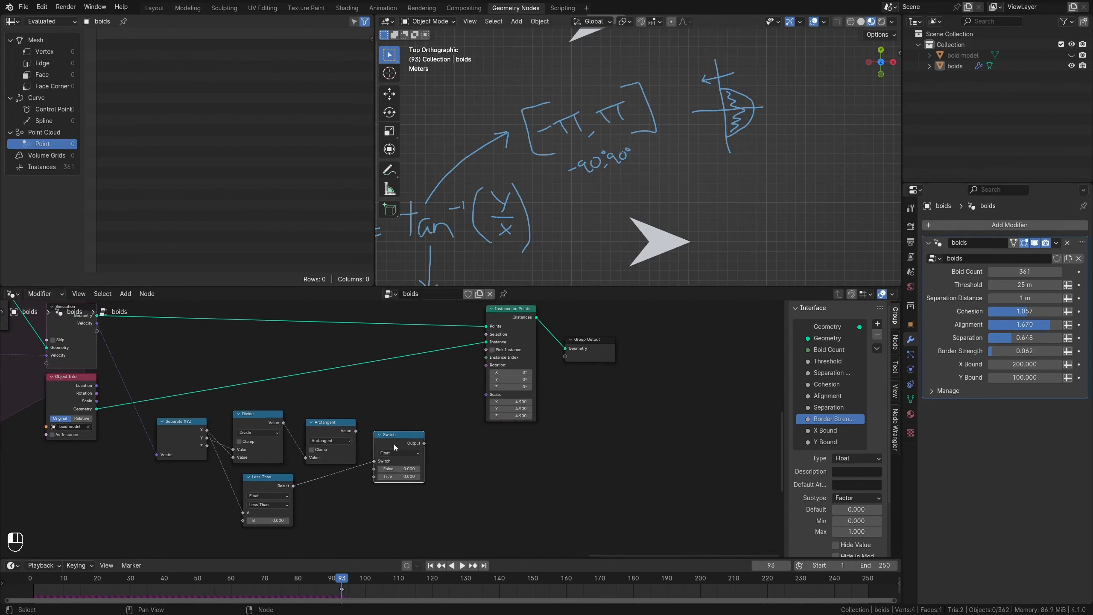
drag(383, 469, 378, 469)
drag(401, 443, 457, 454)
shift+right_drag(377, 430, 371, 443)
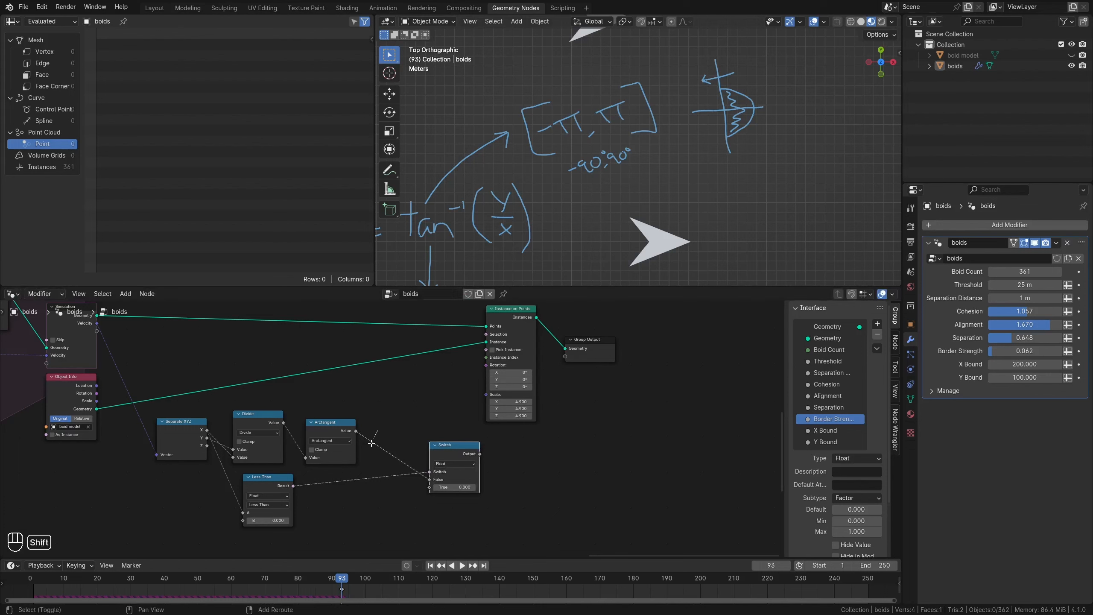
Add an Add math node that adds pi to the rerouted Arctangent value and link its output to the Switch's True input.
click(249, 428)
key(shift+d)
click(429, 514)
click(420, 513)
click(376, 442)
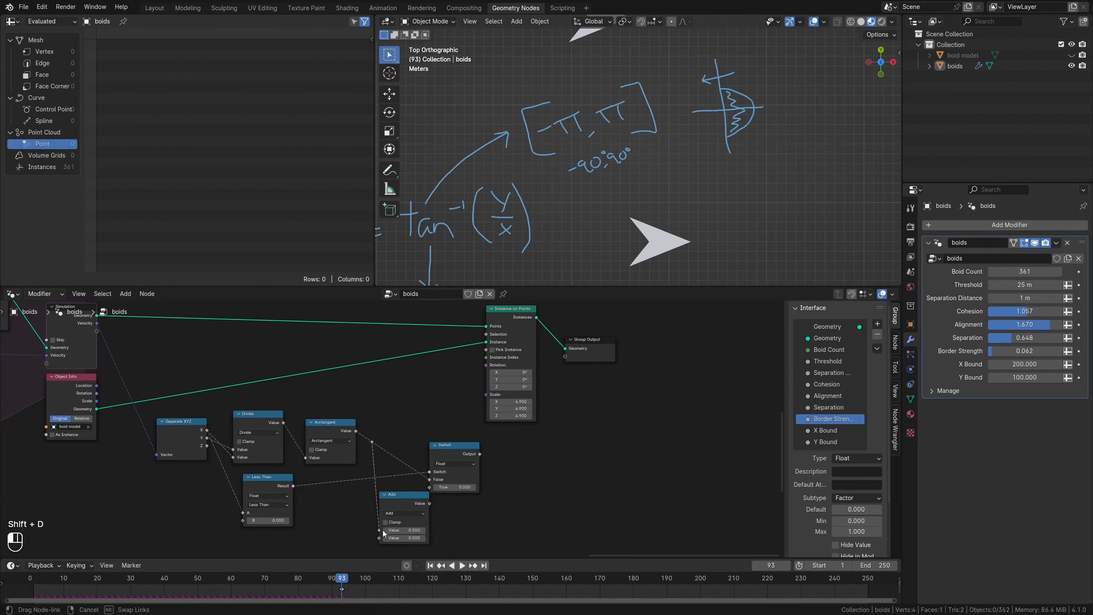
drag(383, 530, 380, 530)
drag(451, 449, 482, 460)
drag(405, 500, 417, 497)
mouse_move(441, 501)
mouse_down()
mouse_move(461, 498)
mouse_move(425, 505)
mouse_up()
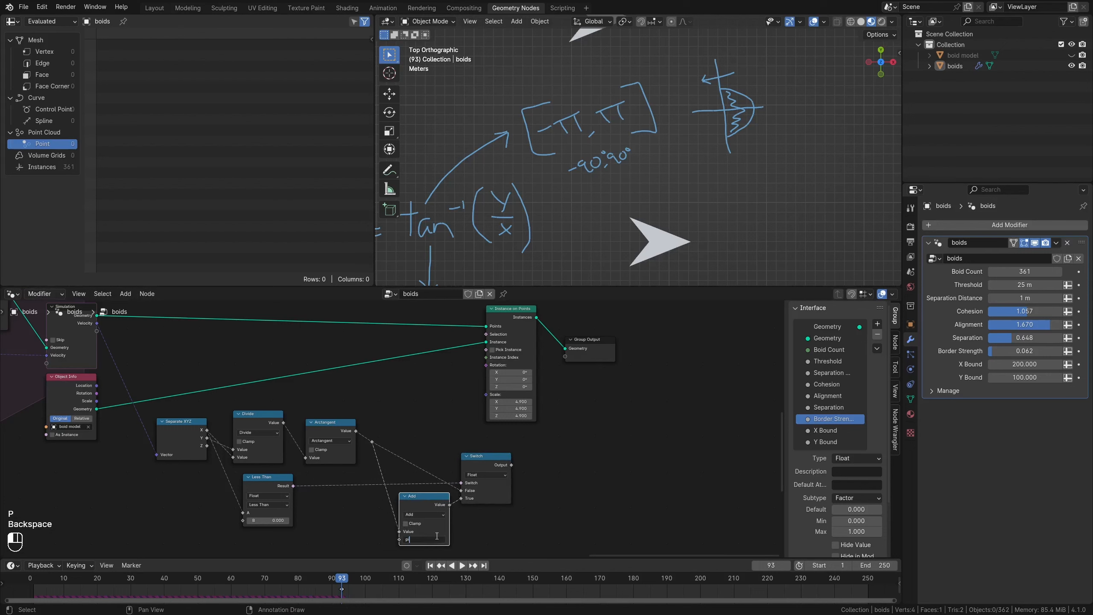
Make room before Instance on Points for a Combine XYZ node, linking the Switch output to its Z and its Vector to Rotation.
drag(623, 397, 520, 353)
key(g)
click(606, 389)
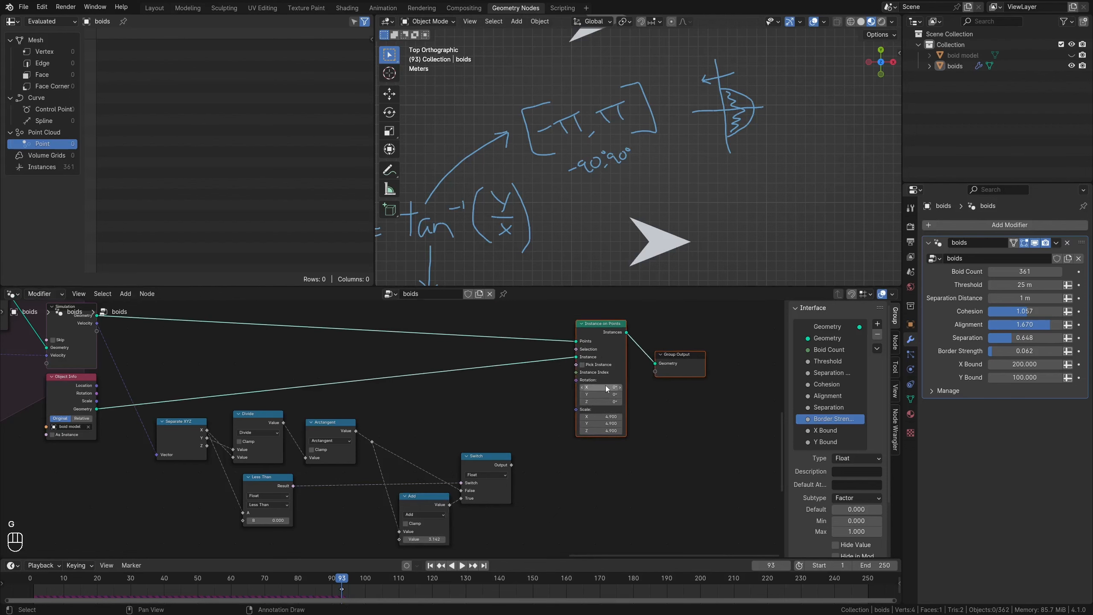
middle_drag(513, 427, 405, 432)
key(shift+a)
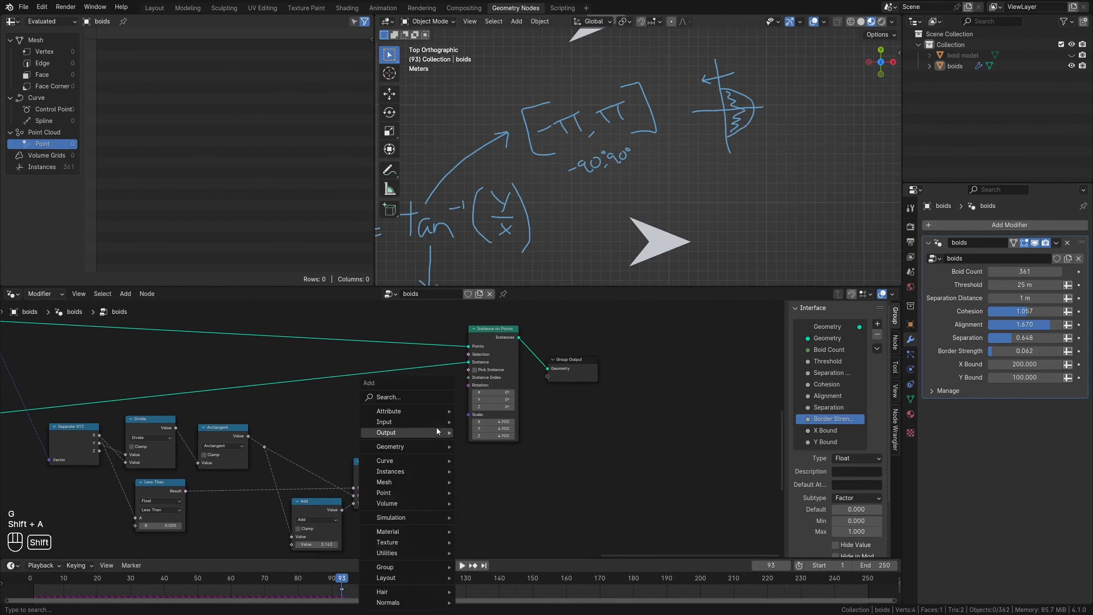
text(comb)
key(Return)
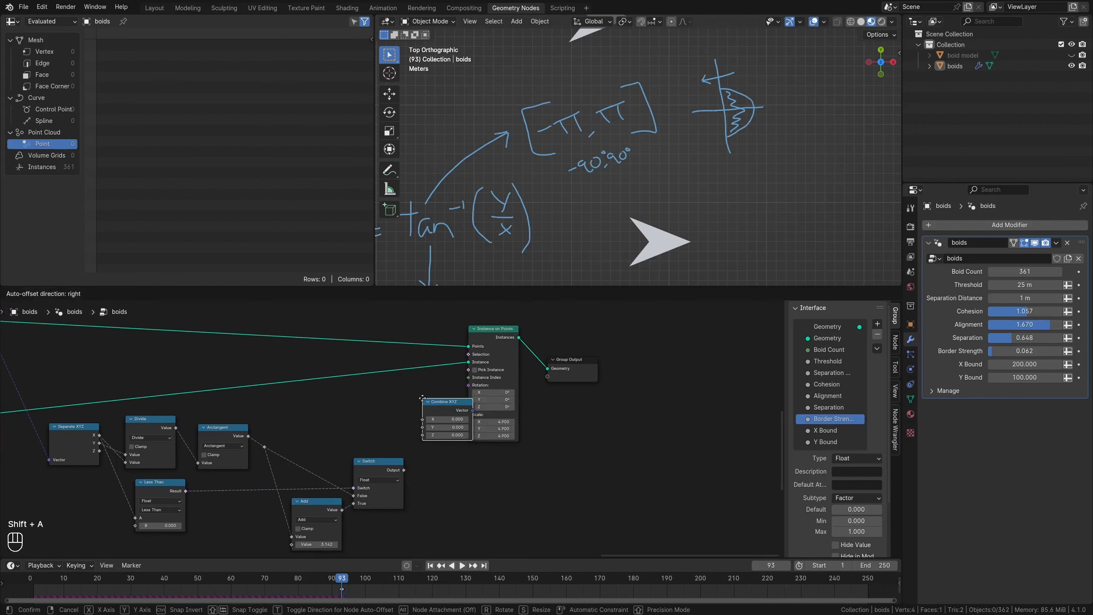
click(474, 414)
drag(469, 390, 468, 385)
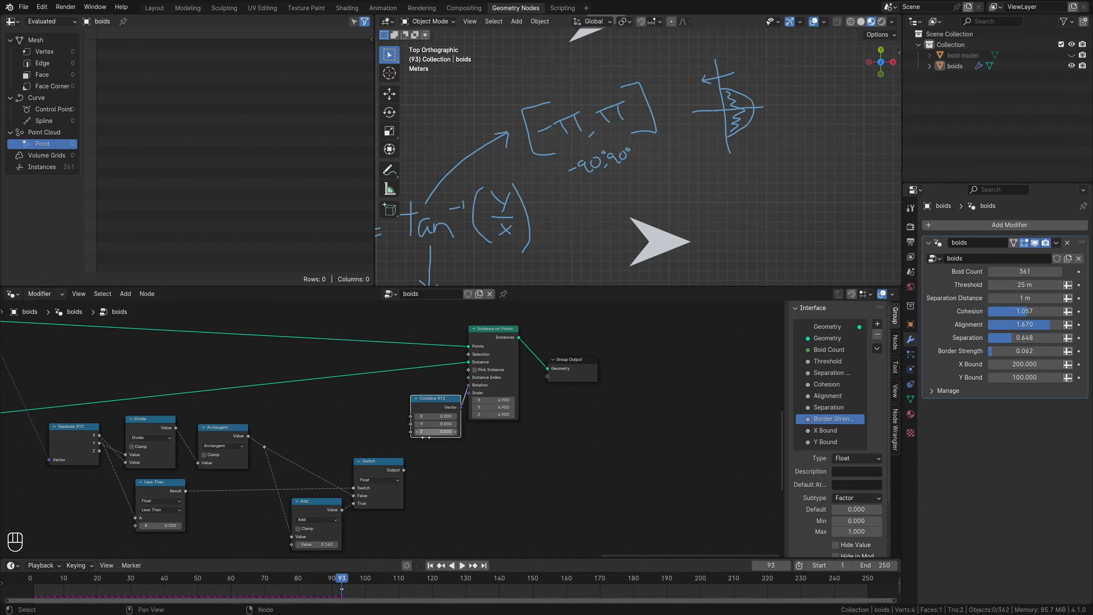
drag(403, 470, 411, 431)
Play the simulation to check the boids' rotation along their velocity.
scroll(601, 176, down, 7)
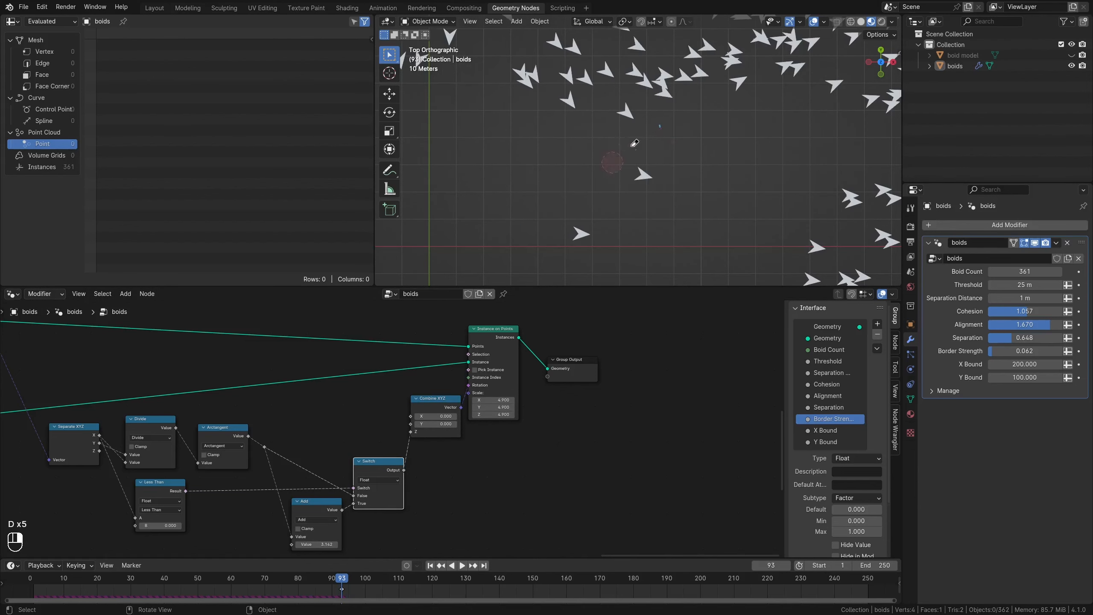
scroll(618, 205, down, 2)
key(space)
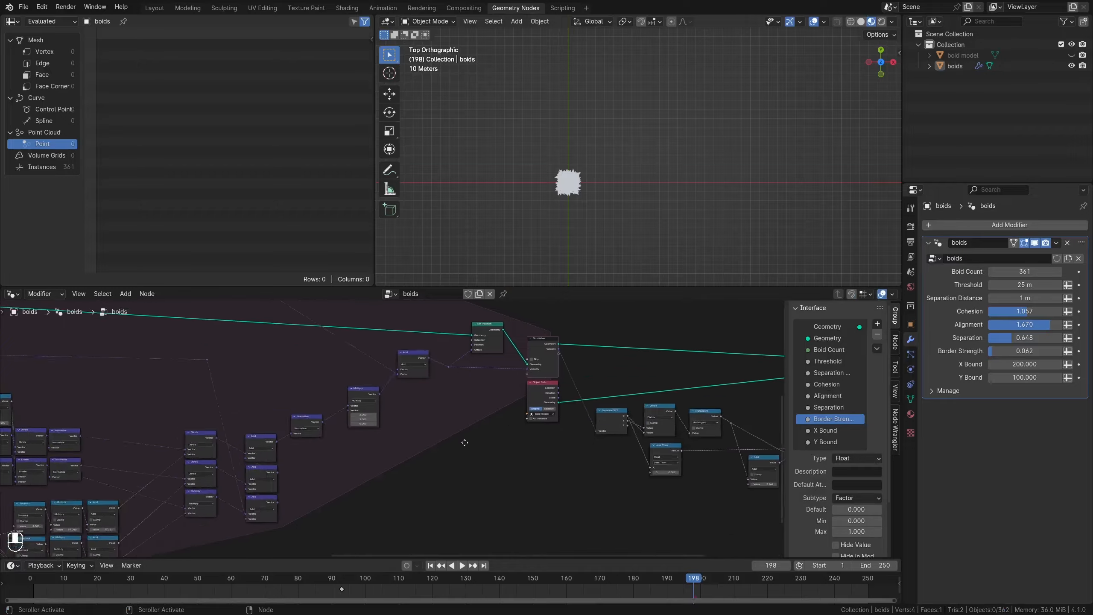
Insert a Capture Attribute node on the geometry link just before Set Position in the simulation zone.
middle_drag(465, 443, 656, 372)
scroll(319, 351, up, 5)
middle_drag(430, 349, 152, 507)
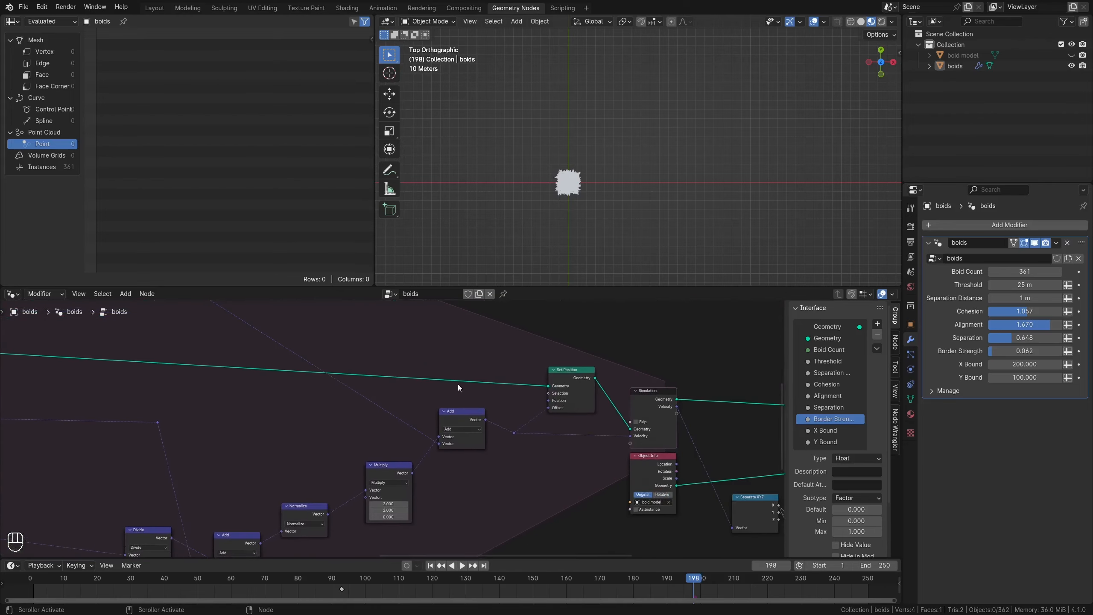
key(shift+a)
text(cap)
key(Return)
click(444, 345)
Link the Value output of the Subtract math node beside the Repeat zone output to Capture Attribute's Value.
middle_drag(350, 413, 556, 347)
scroll(221, 433, down, 2)
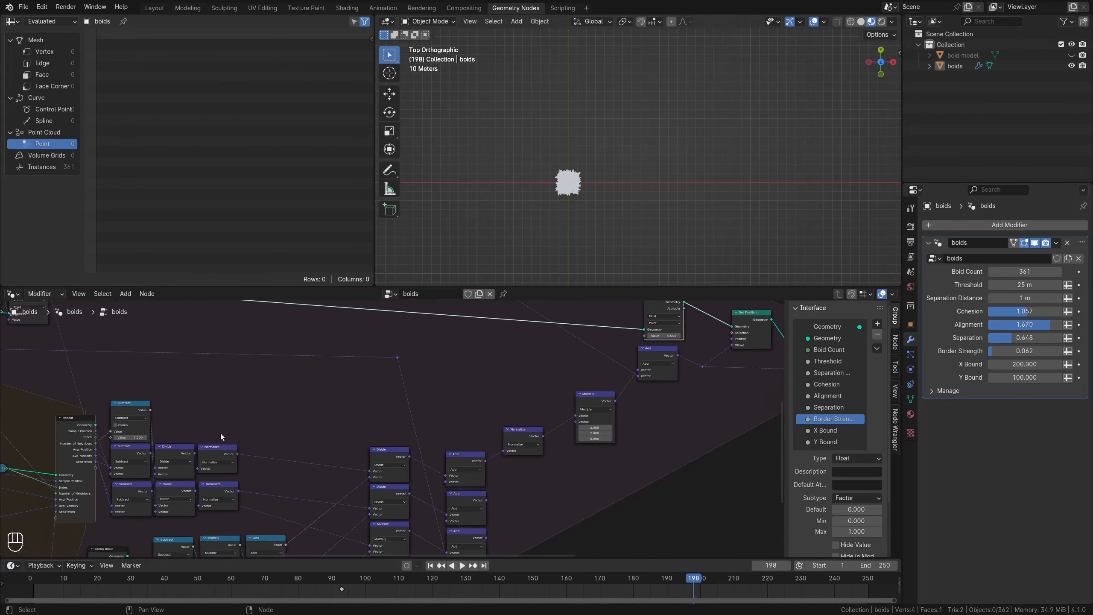
middle_drag(220, 433, 170, 464)
drag(100, 443, 594, 368)
middle_drag(647, 383, 317, 377)
scroll(317, 377, up, 2)
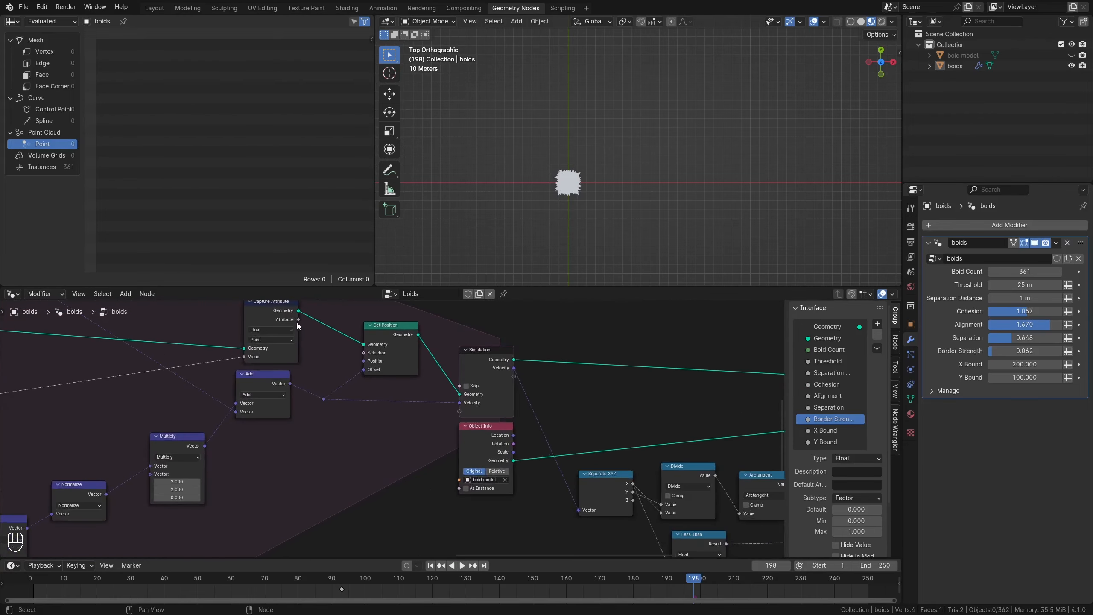
Add the captured Attribute as a new simulation state item on the Simulation Output and rename it Number of Neighbors.
drag(298, 319, 459, 420)
click(493, 409)
click(895, 343)
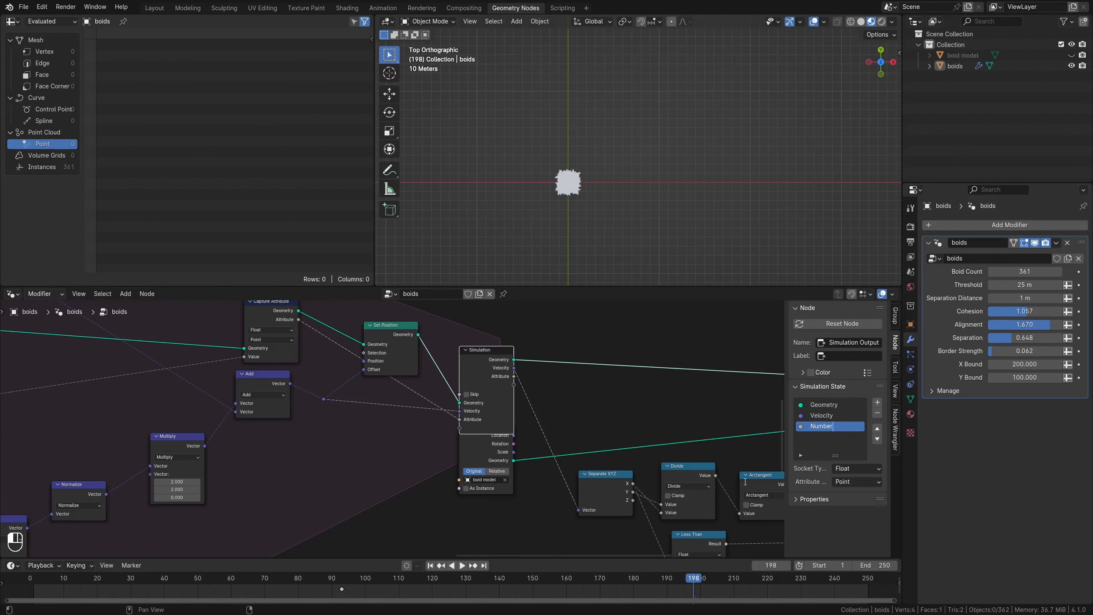
drag(499, 383, 499, 371)
Add a Map Range node and link the simulation's Number of Neighbors output to its Value.
middle_drag(567, 361, 233, 468)
key(shift+a)
text(map)
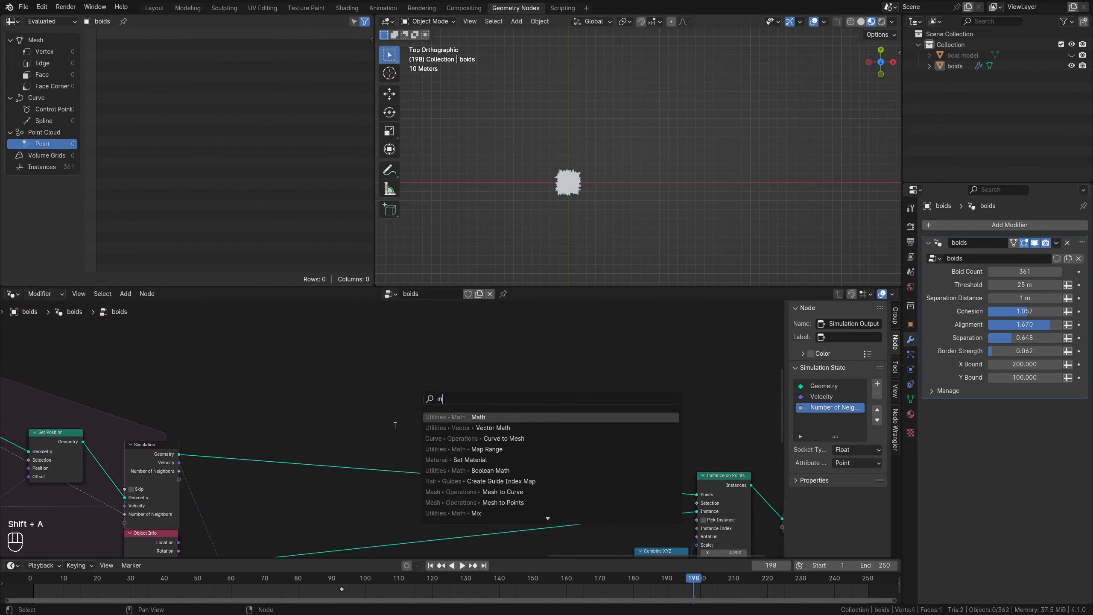
key(Return)
click(465, 347)
drag(179, 471, 475, 404)
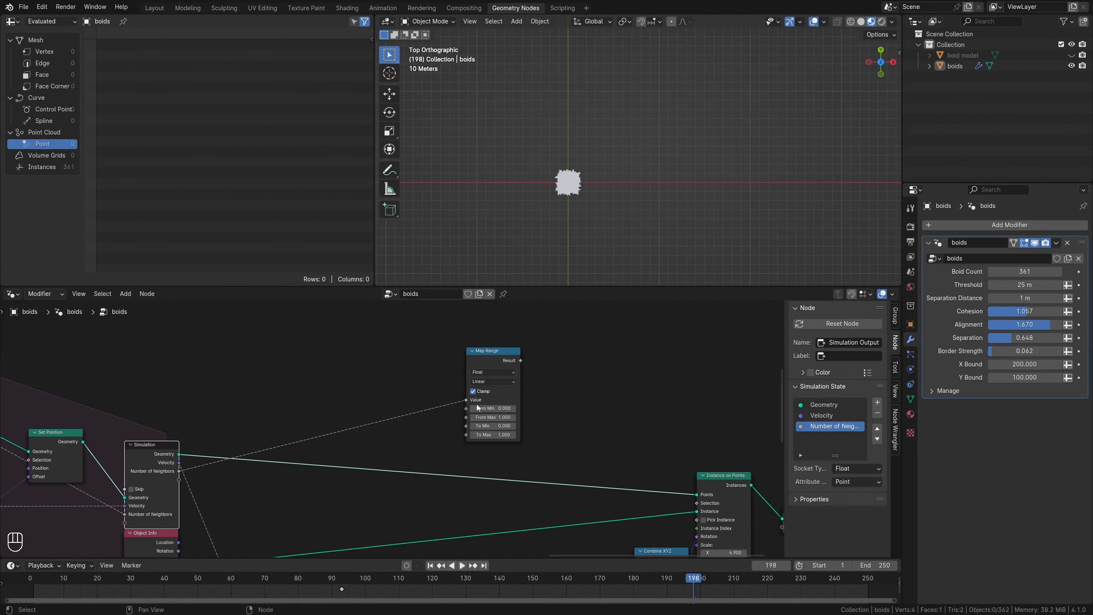
Add a Group Input node, link Boid Count to the Map Range's From Max, and set From Min to 1.
key(shift+a)
click(465, 415)
click(312, 312)
drag(367, 334, 478, 419)
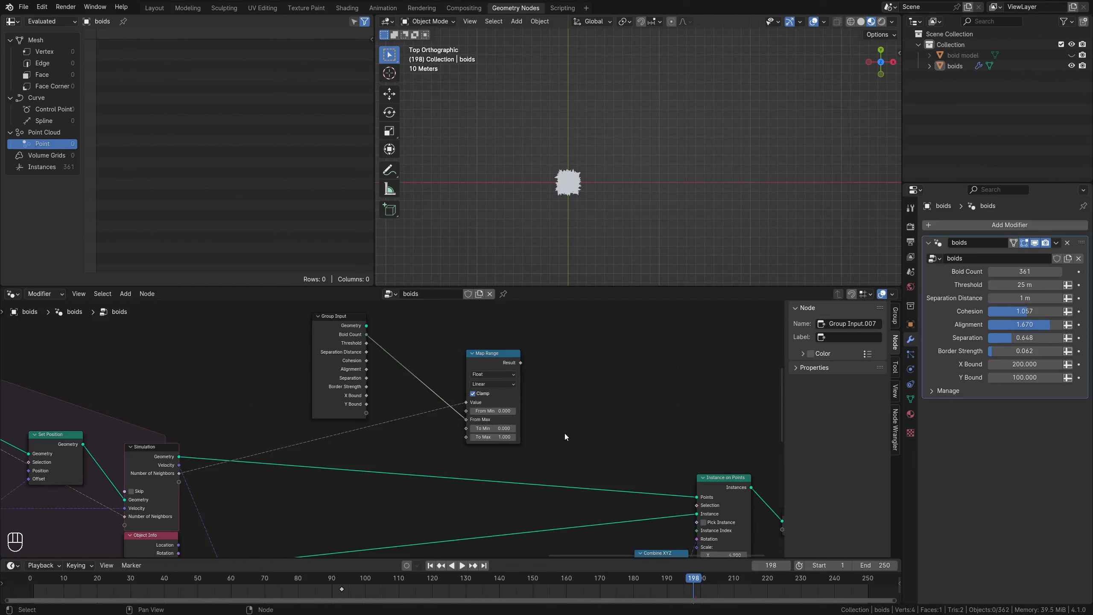
middle_drag(532, 359, 288, 371)
drag(277, 376, 381, 384)
key(Return)
right_click(284, 381)
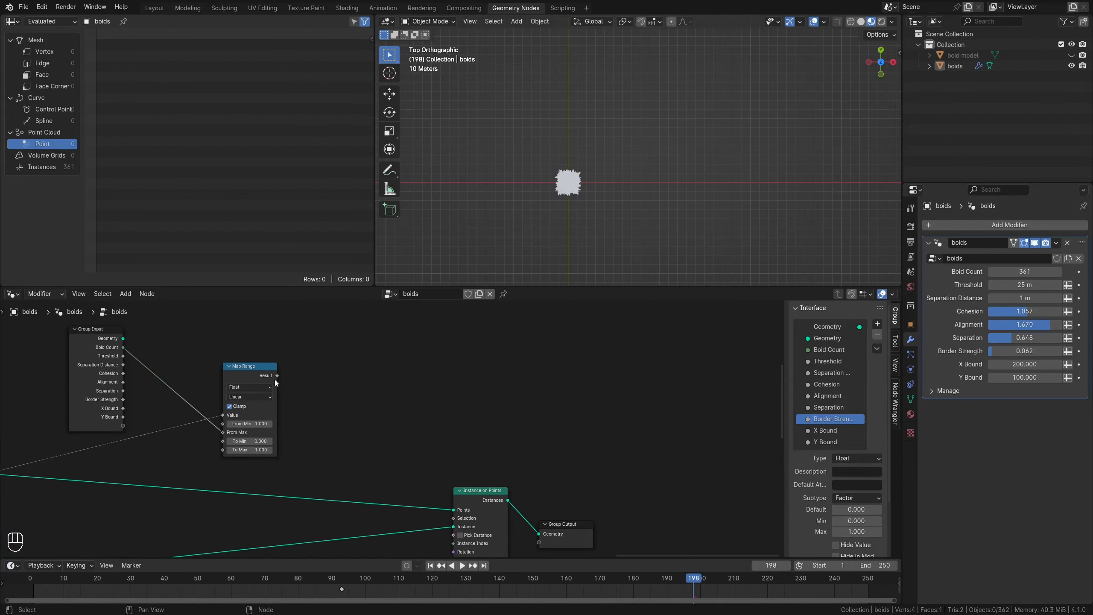
Add a Multiply math node after Map Range, link Result into it, and set the multiplier to 11.
click(275, 379)
key(shift+a)
text(math)
key(Return)
click(292, 391)
click(318, 415)
click(344, 458)
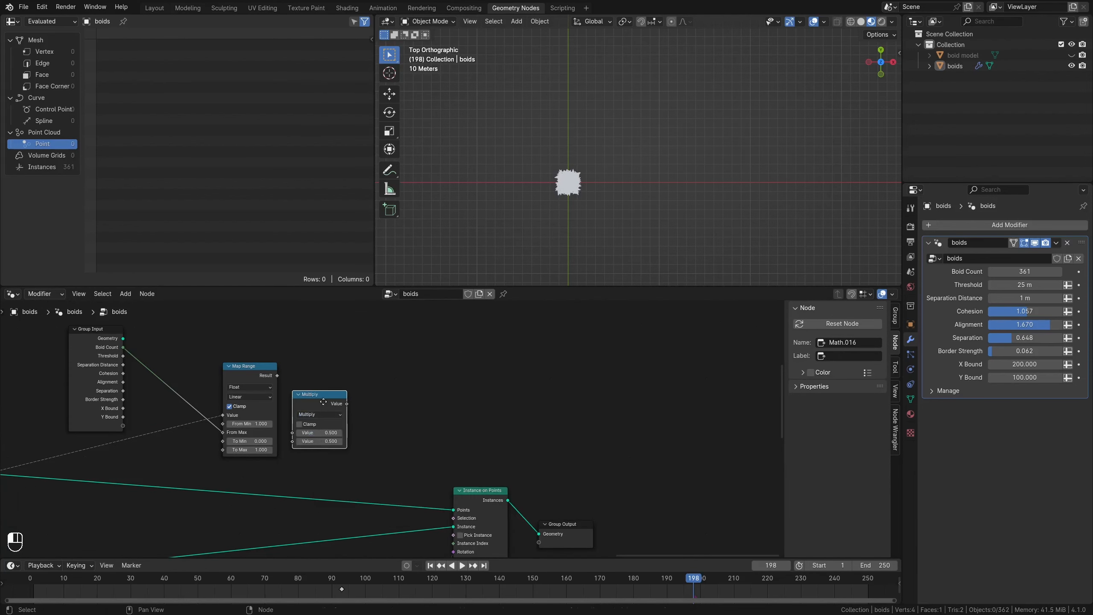
drag(319, 395, 337, 377)
drag(277, 376, 307, 415)
key(Return)
Link the Multiply result to a new Group Output socket and rename that output Density.
middle_drag(401, 423, 362, 369)
drag(323, 330, 552, 489)
click(895, 317)
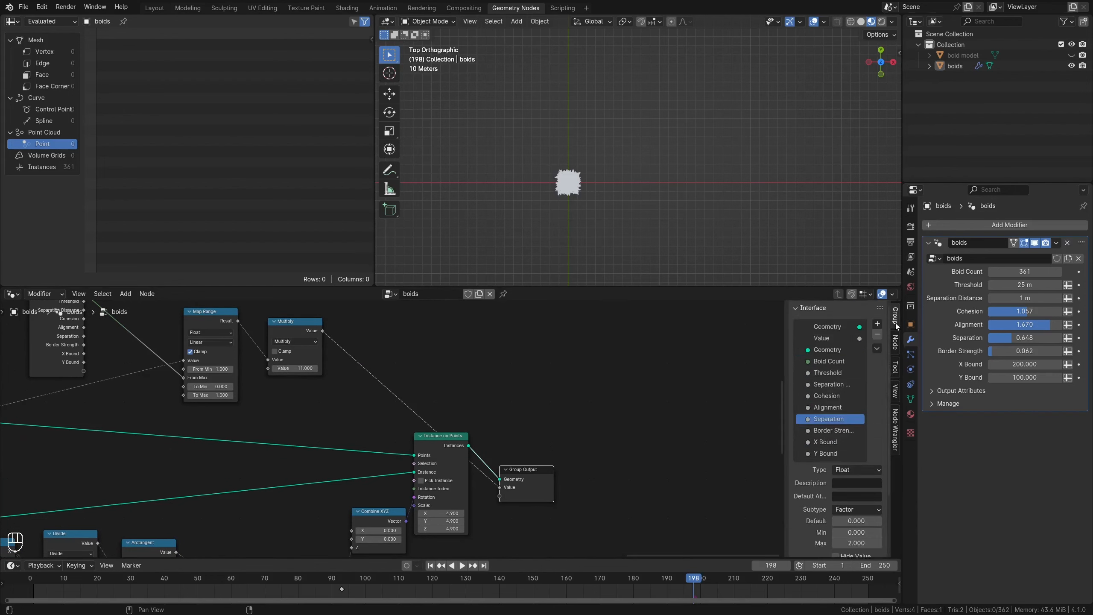
text(Density)
key(Return)
scroll(755, 446, up, 3)
Expand the modifier's output attribute settings and name the Density output attribute Density.
click(1000, 403)
click(960, 419)
click(960, 419)
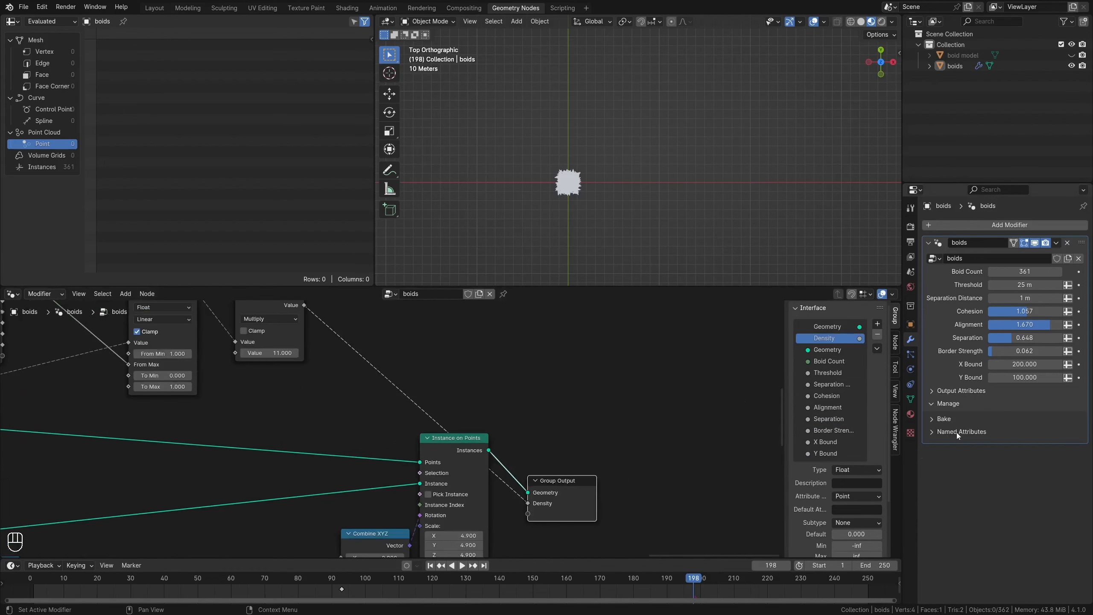
click(955, 390)
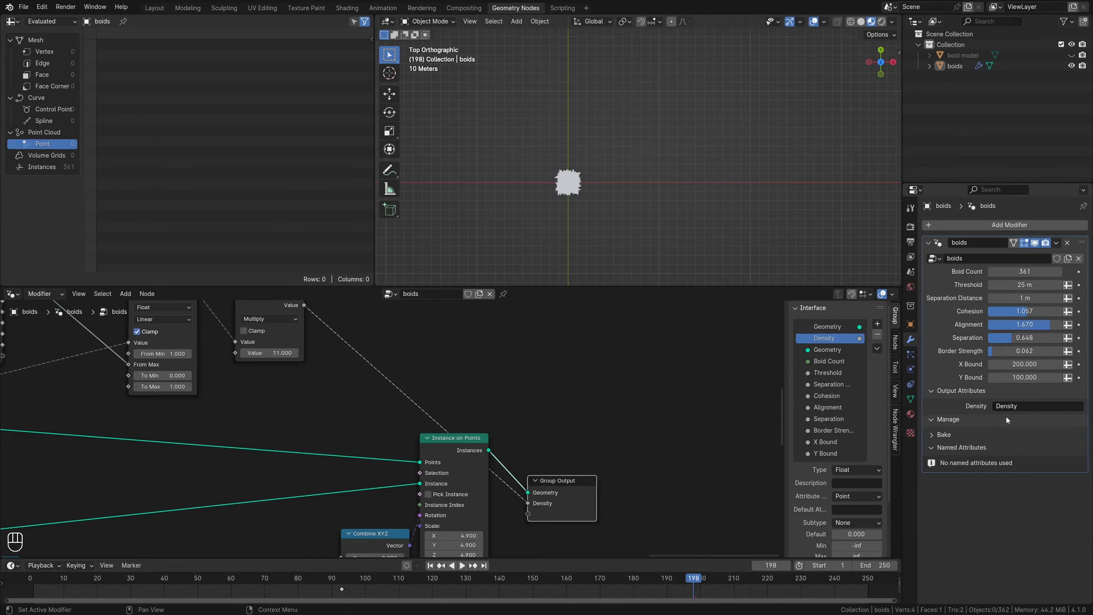
In the Shading workspace, play the simulation to spread the boids and create a new material for the boids object.
scroll(550, 456, down, 2)
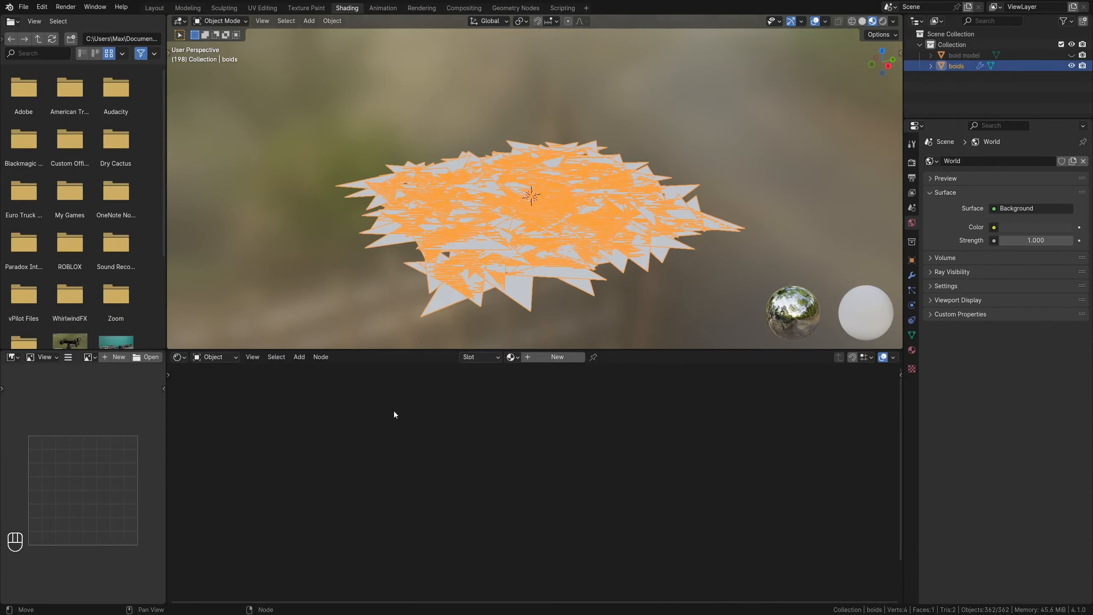
key(space)
middle_drag(540, 238, 537, 277)
click(557, 356)
Replace the Principled BSDF with an Emission shader linked to the Material Output's Surface.
click(445, 419)
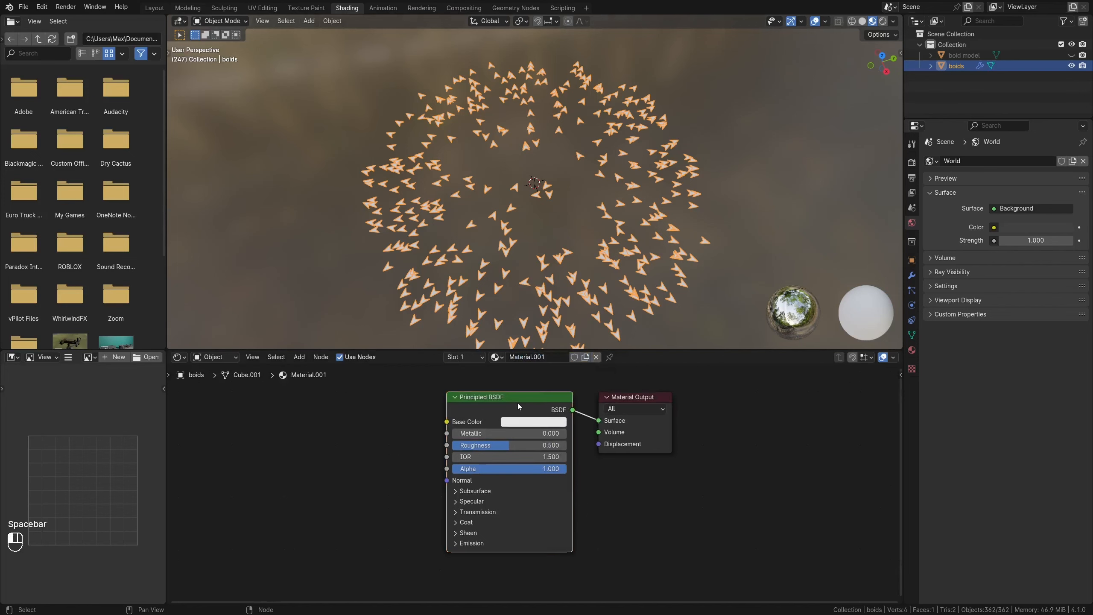
key(Delete)
key(shift+a)
click(459, 419)
text(emi)
key(Return)
click(491, 392)
drag(566, 412, 598, 420)
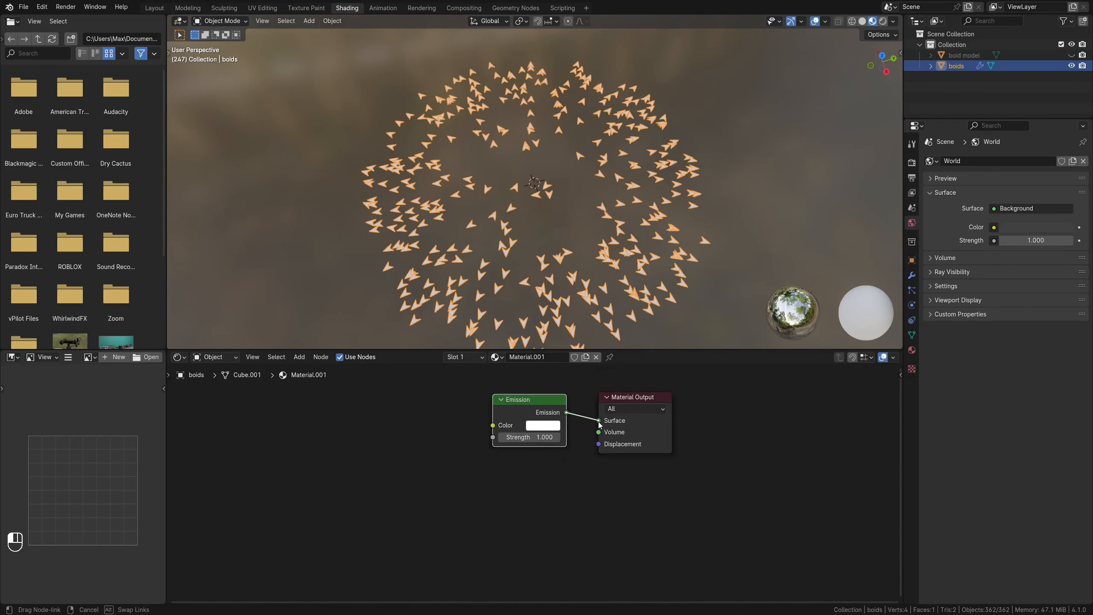
Add a Color Ramp node and link its Color output to the Emission shader's Color.
drag(528, 406, 541, 416)
key(shift+a)
text(colo)
click(421, 437)
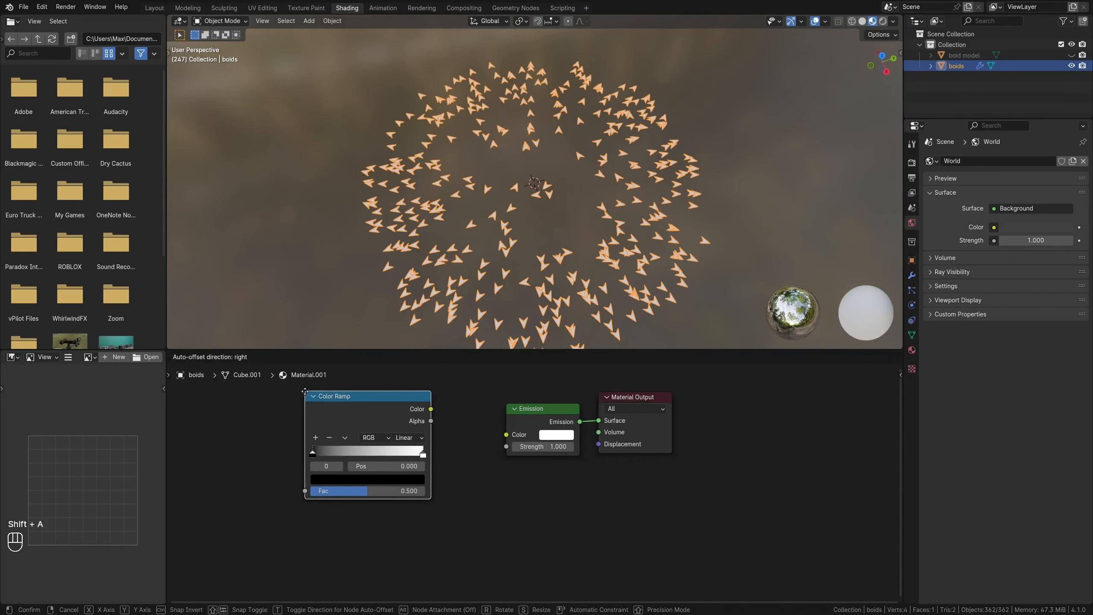
click(329, 409)
drag(435, 412, 507, 433)
drag(329, 409, 388, 414)
Add an Attribute node reading the Density attribute and link its Fac output to the Color Ramp's Fac.
scroll(388, 414, up, 1)
key(shift+a)
text(att)
key(Return)
click(257, 426)
drag(317, 457, 325, 467)
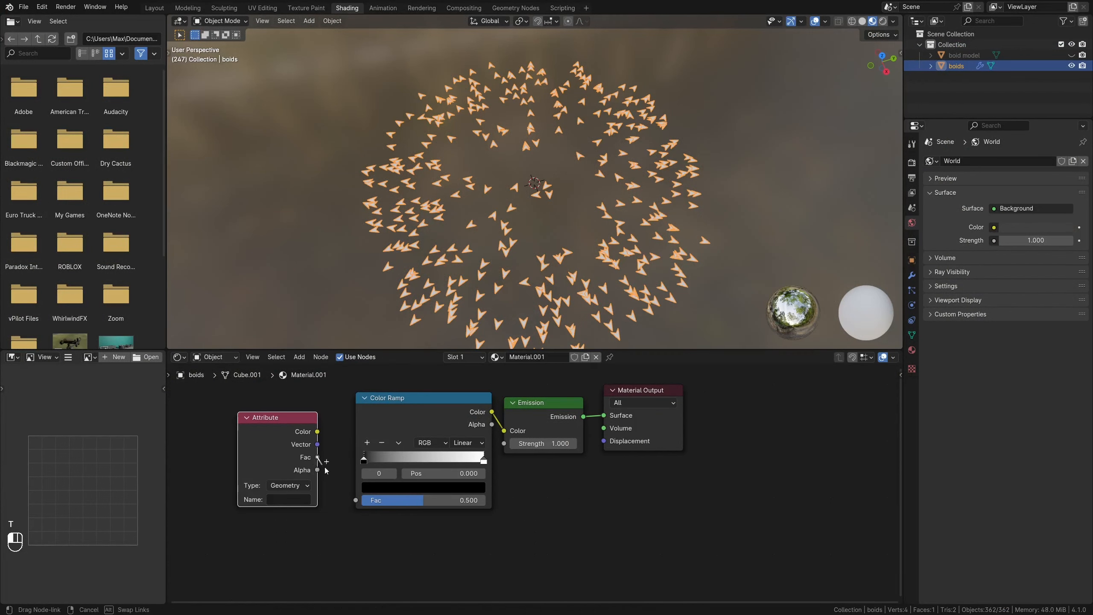
drag(298, 503, 298, 502)
click(297, 500)
text(De)
click(295, 514)
scroll(391, 549, up, 2)
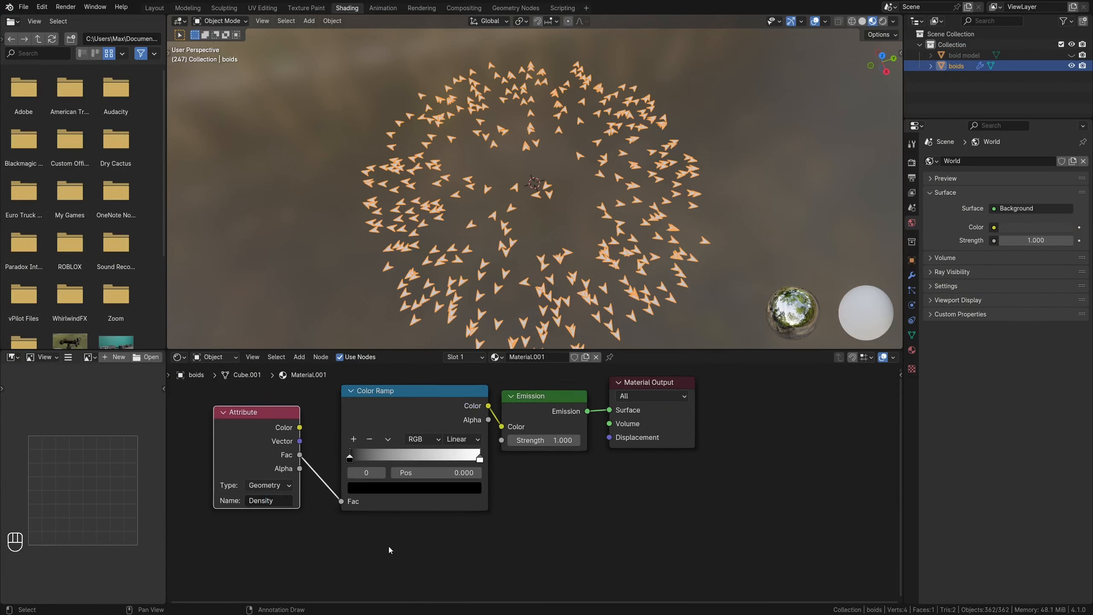
Set the Color Ramp's color mode to HSV with counter-clockwise interpolation.
click(455, 435)
mouse_move(414, 435)
click(430, 482)
click(456, 435)
click(482, 511)
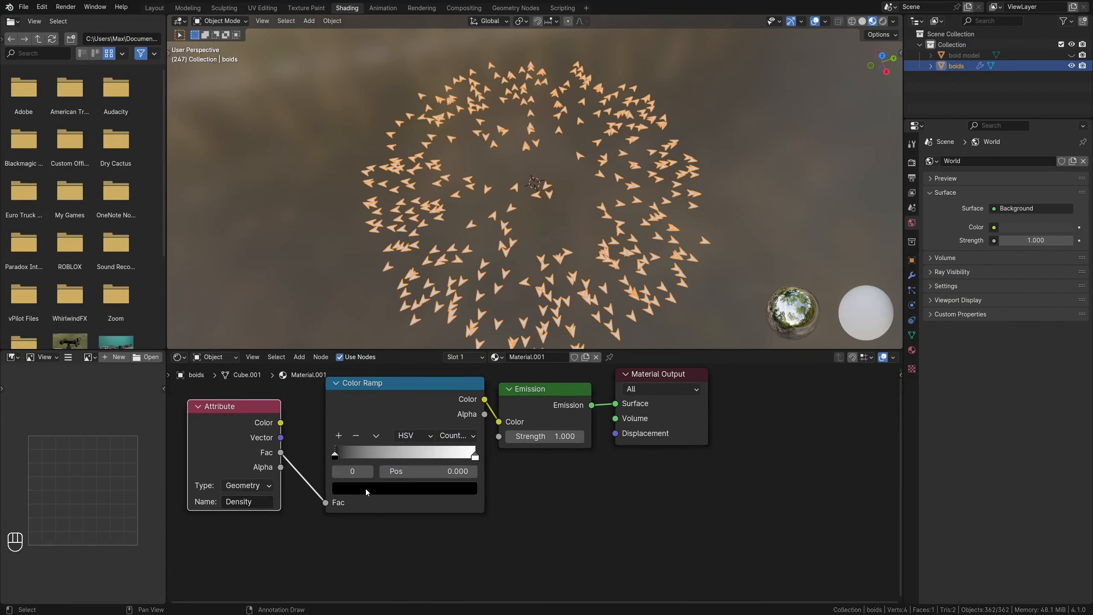
Color the ramp's first stop red and its last stop blue, and change the hue interpolation to clockwise.
click(367, 489)
drag(404, 455, 450, 454)
drag(404, 442, 448, 441)
click(475, 456)
click(447, 490)
click(446, 307)
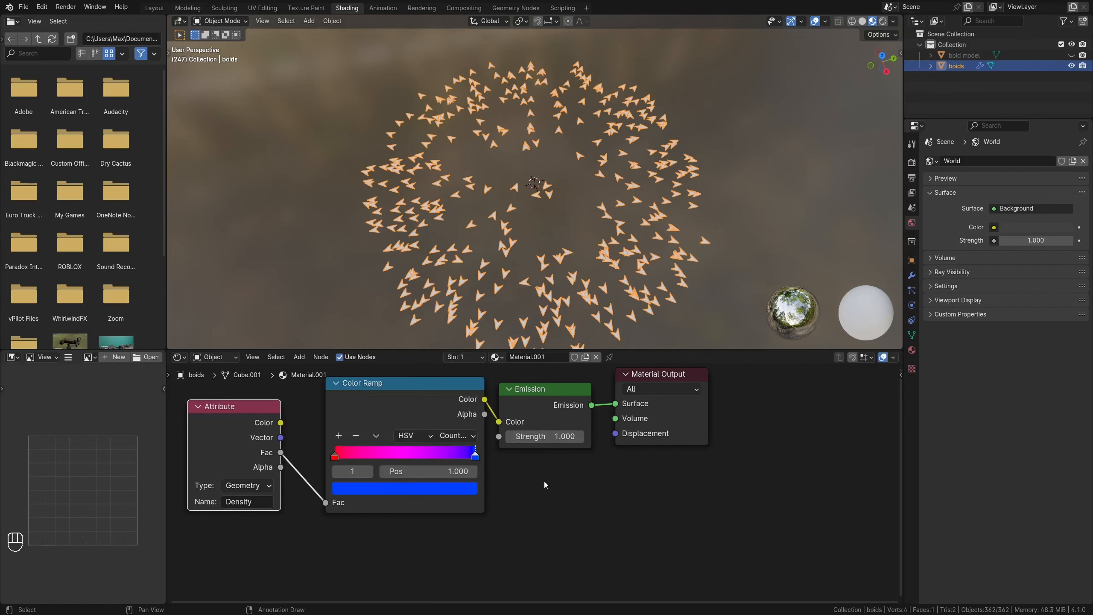
click(456, 435)
click(466, 499)
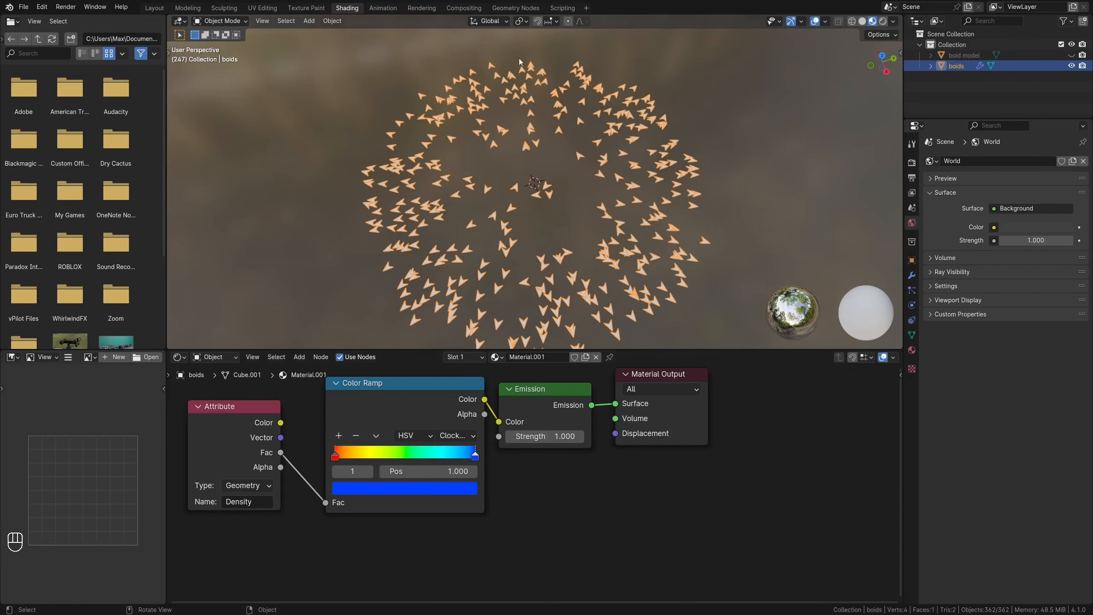
Back in the Geometry Nodes workspace, insert a Realize Instances node between Instance on Points and Group Output.
click(516, 7)
key(shift+a)
text(rea)
click(568, 412)
click(470, 451)
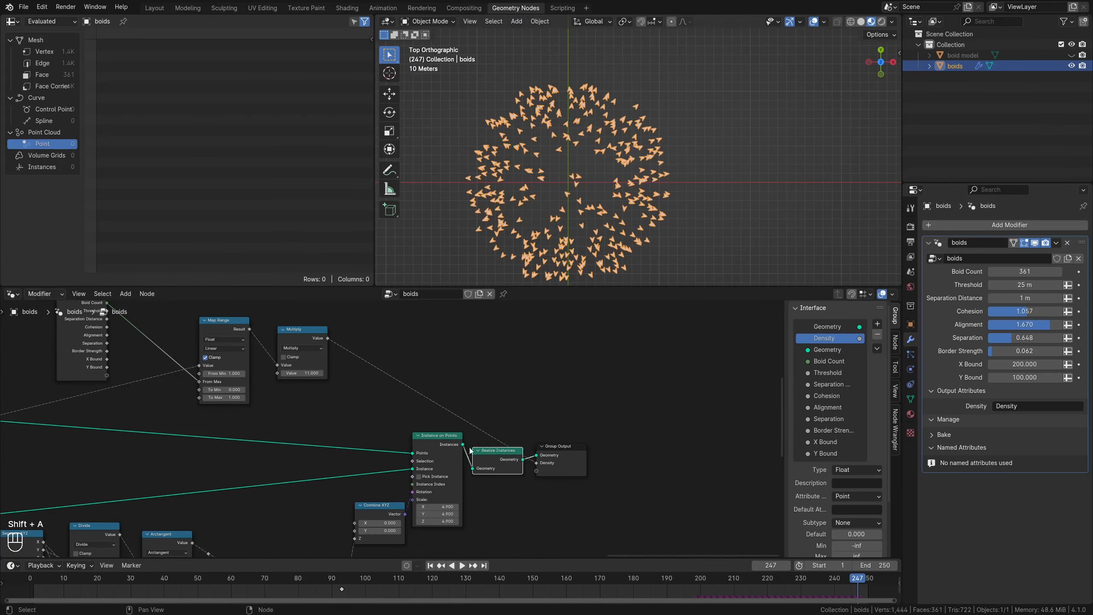
Insert a Set Material node between Realize Instances and Group Output and open its material list.
key(shift+a)
text(set)
click(619, 423)
click(551, 457)
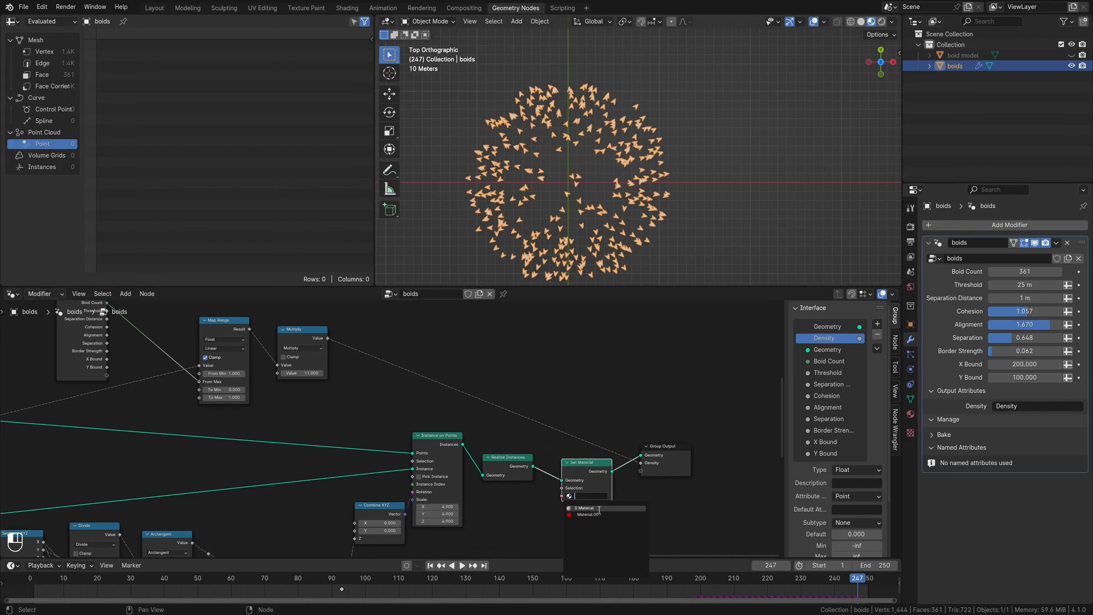
middle_drag(649, 509, 540, 327)
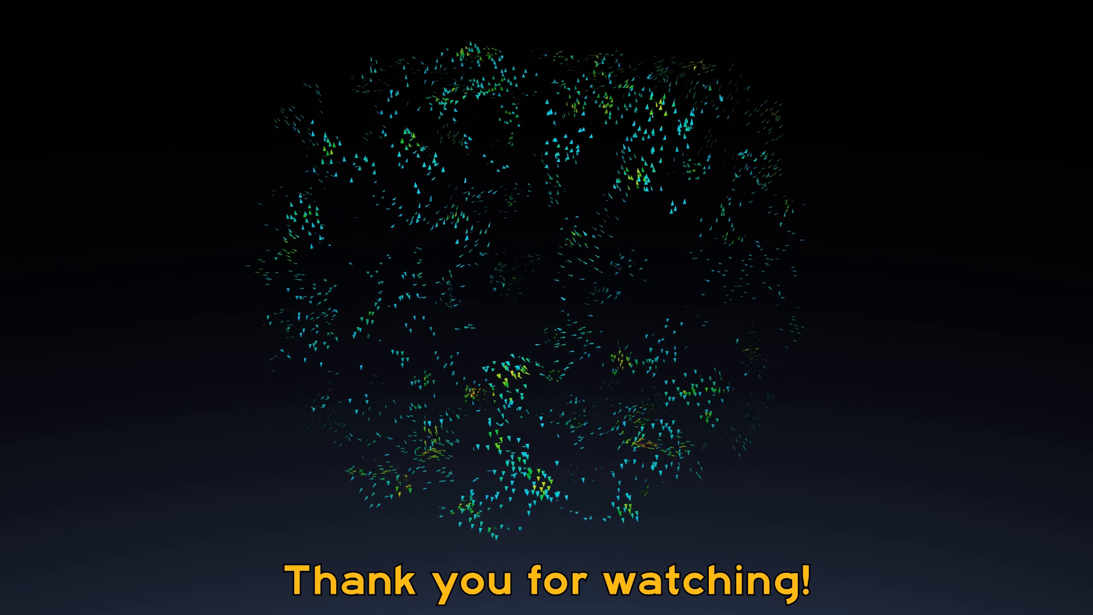